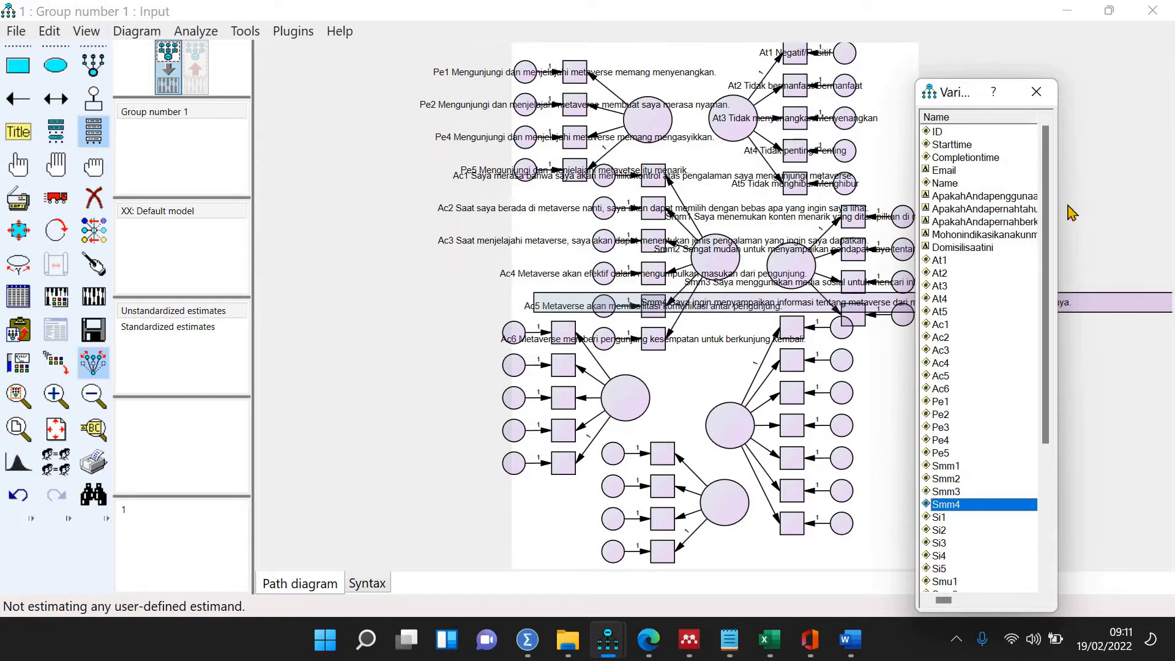
# Step: Erase the misplaced Smm4 box and assign the Smm4 variable to the fourth indicator below Smm3
pyautogui.click(103, 204)
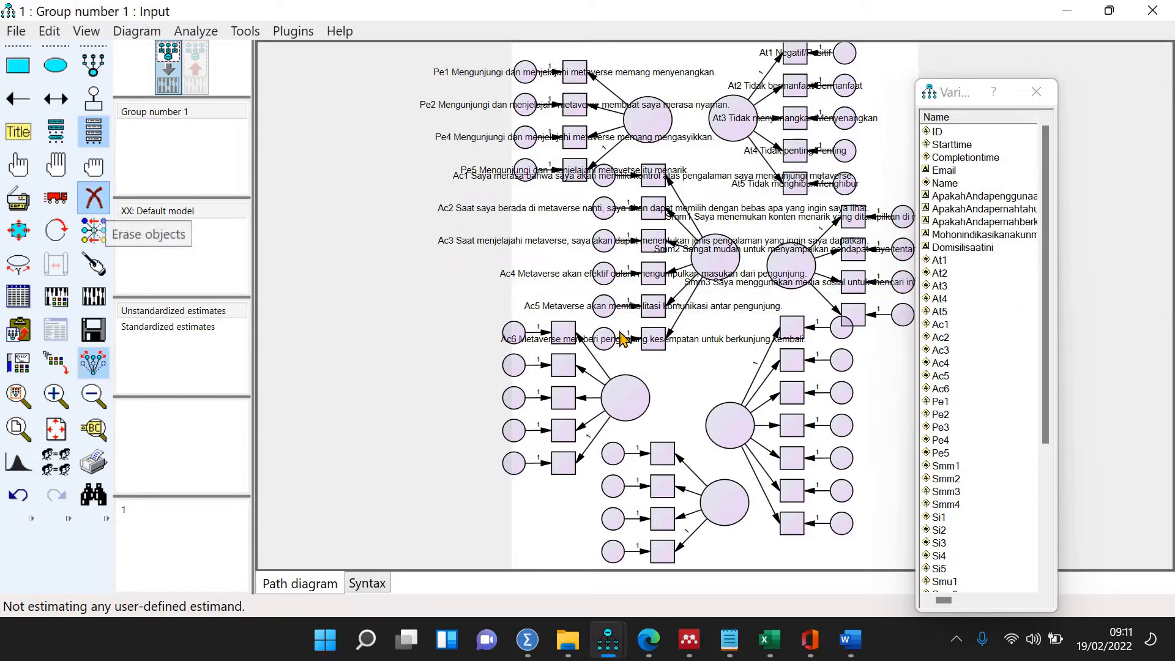
pyautogui.click(94, 191)
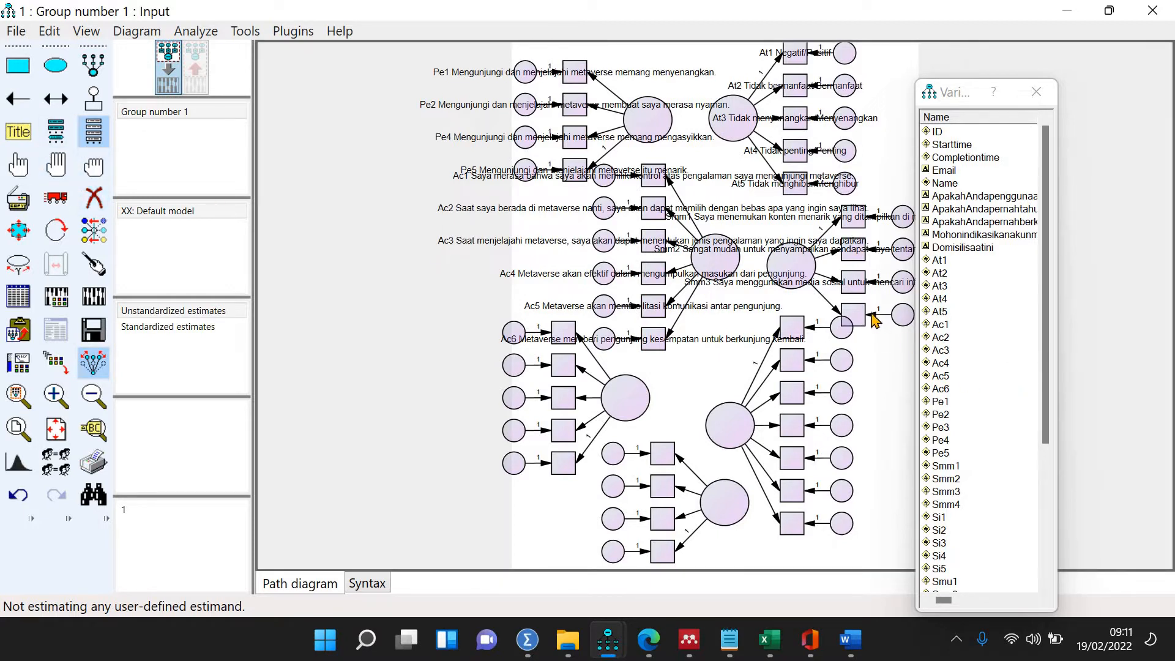
pyautogui.moveTo(946, 504); pyautogui.dragTo(869, 317)
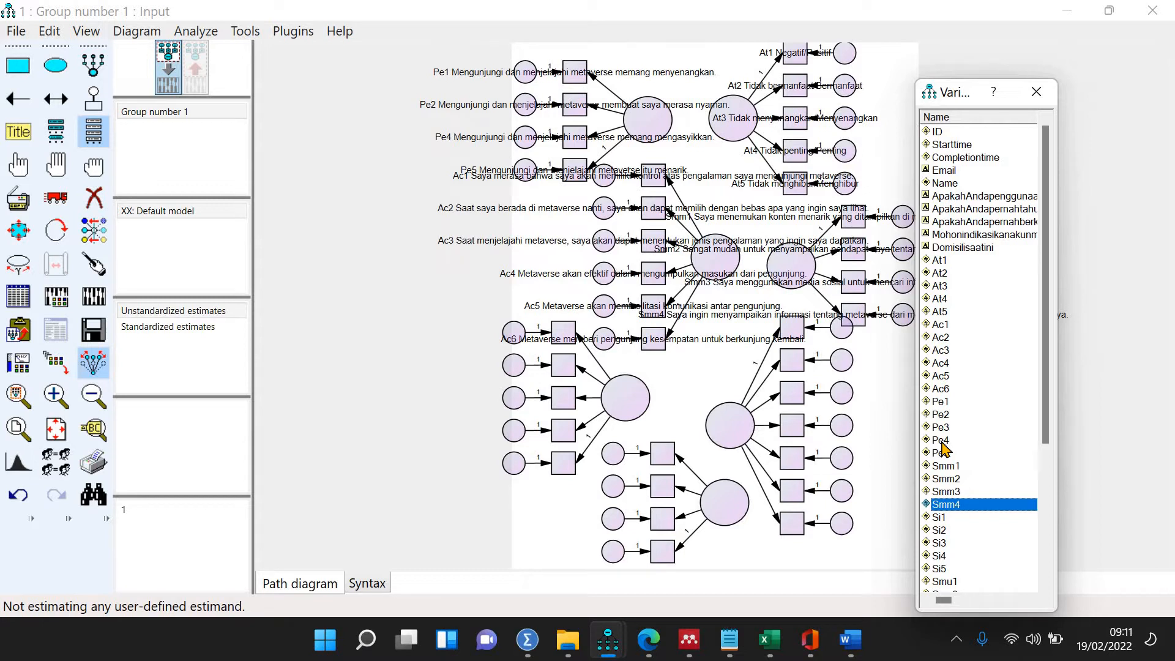
# Step: Assign variables Si1 to Si5 in order to the five empty indicators of the factor below the Ac group
pyautogui.scroll(-1, 945, 486)
pyautogui.moveTo(941, 478); pyautogui.dragTo(564, 333)
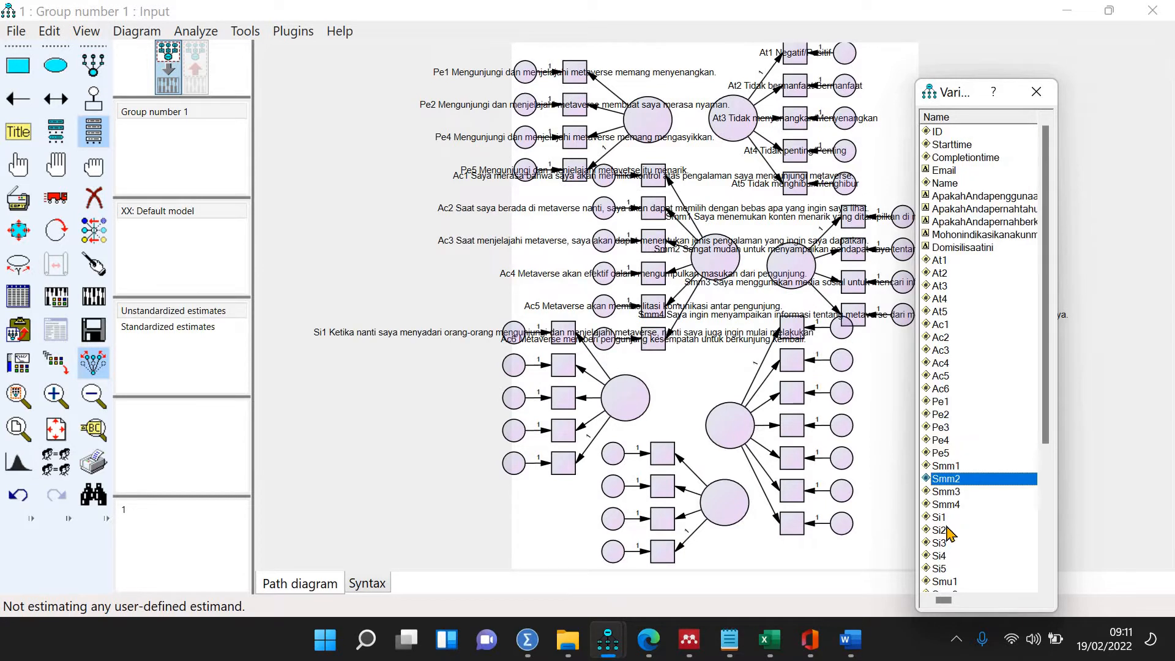
pyautogui.moveTo(943, 531); pyautogui.dragTo(558, 366)
pyautogui.moveTo(937, 544); pyautogui.dragTo(571, 399)
pyautogui.moveTo(946, 556); pyautogui.dragTo(581, 432)
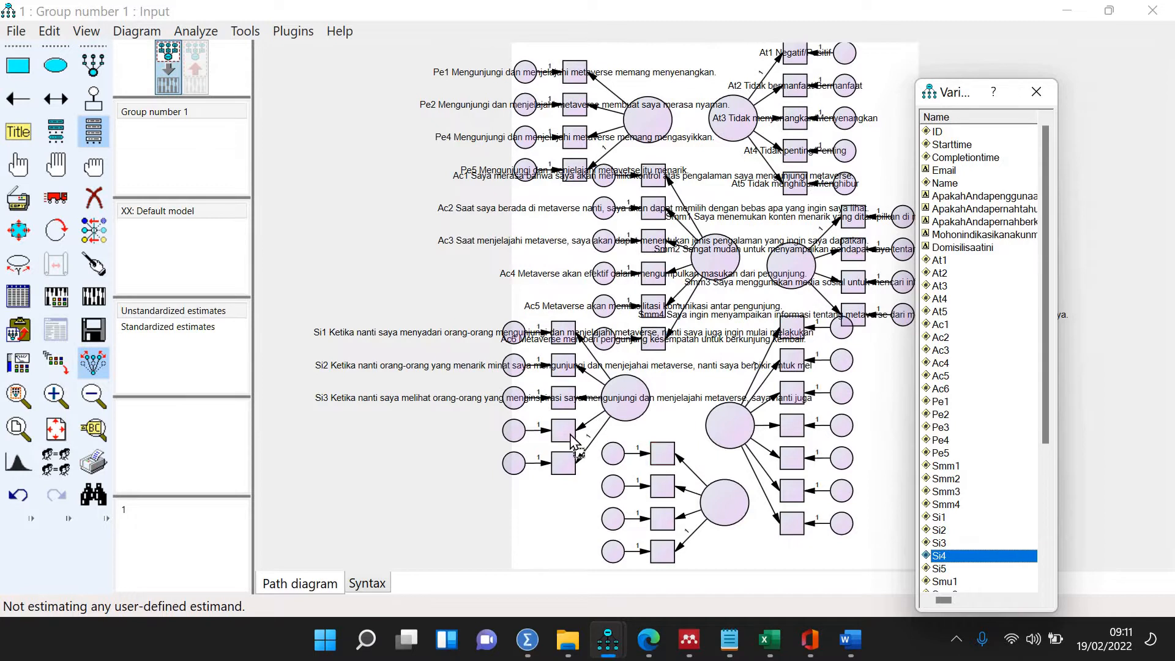
pyautogui.moveTo(945, 569); pyautogui.dragTo(568, 467)
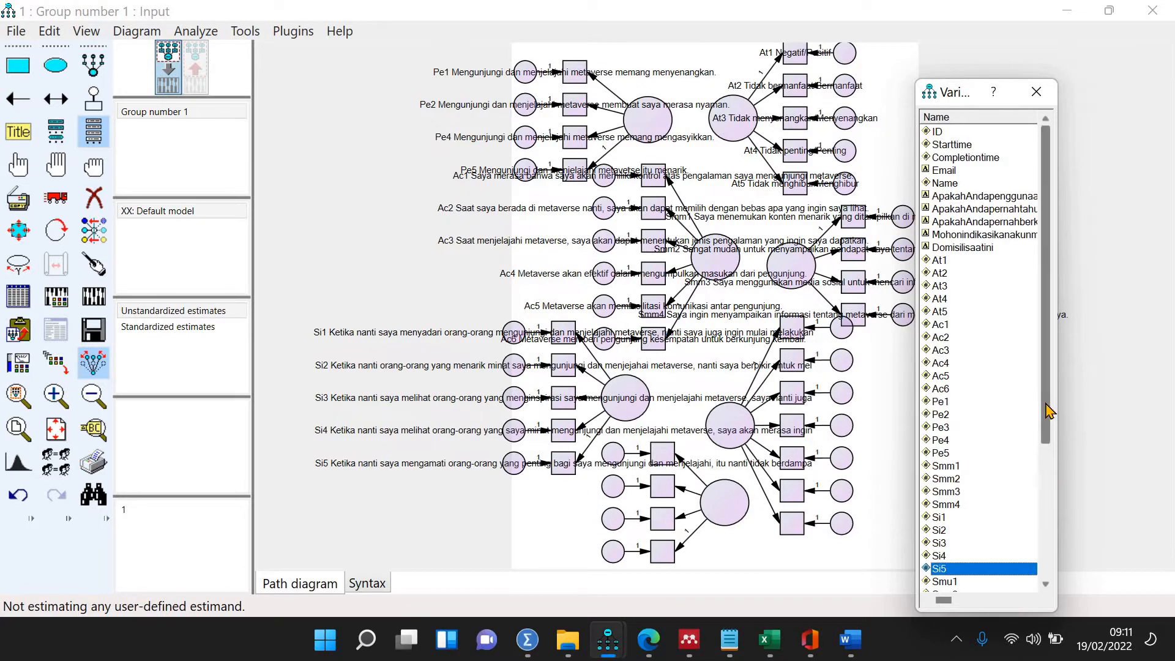
# Step: Enlarge the variable list and assign Vi1 to Vi4 to the lowest factor's four indicators in order
pyautogui.scroll(-3, 1045, 475)
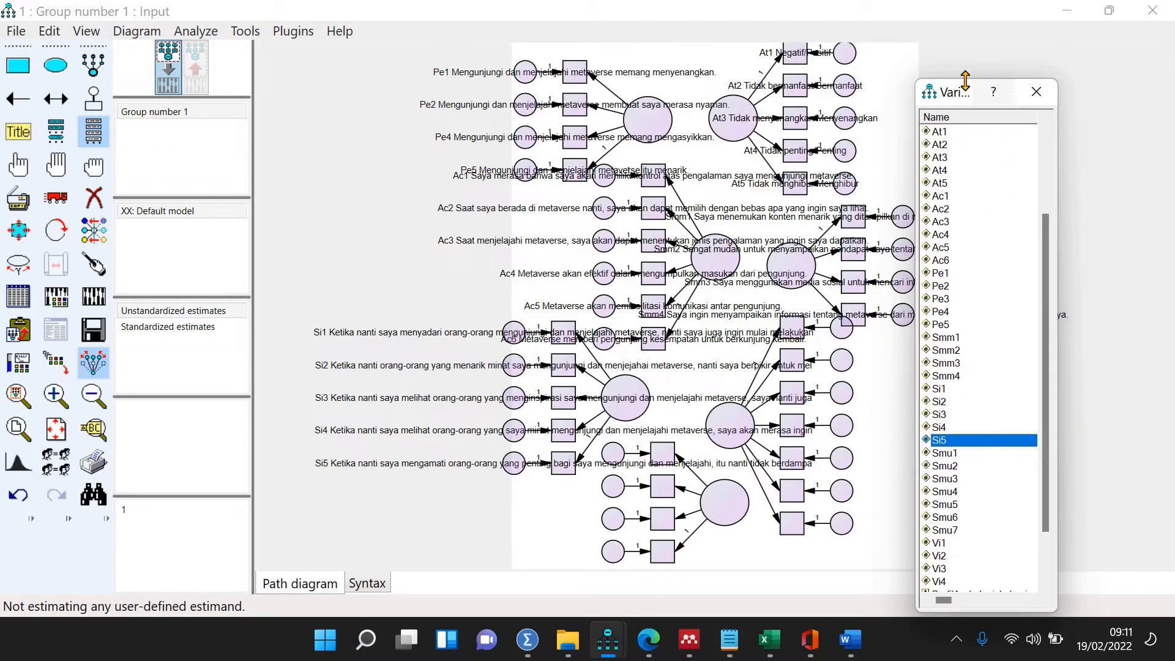
pyautogui.moveTo(973, 92); pyautogui.dragTo(982, 17)
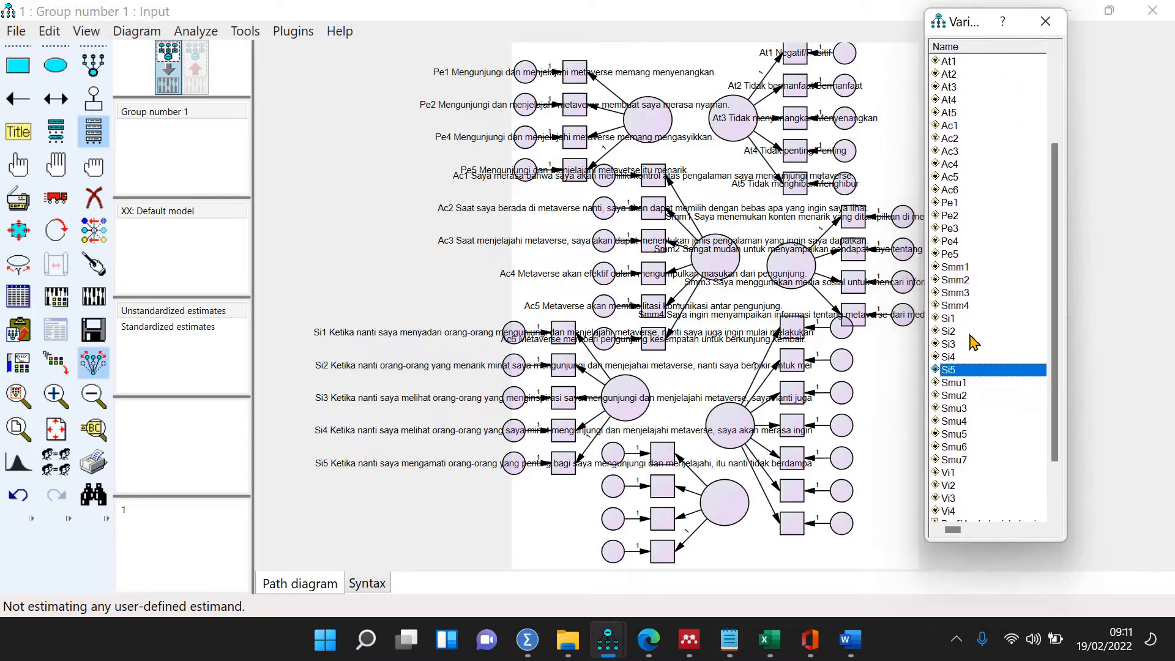
pyautogui.moveTo(995, 595); pyautogui.dragTo(993, 609)
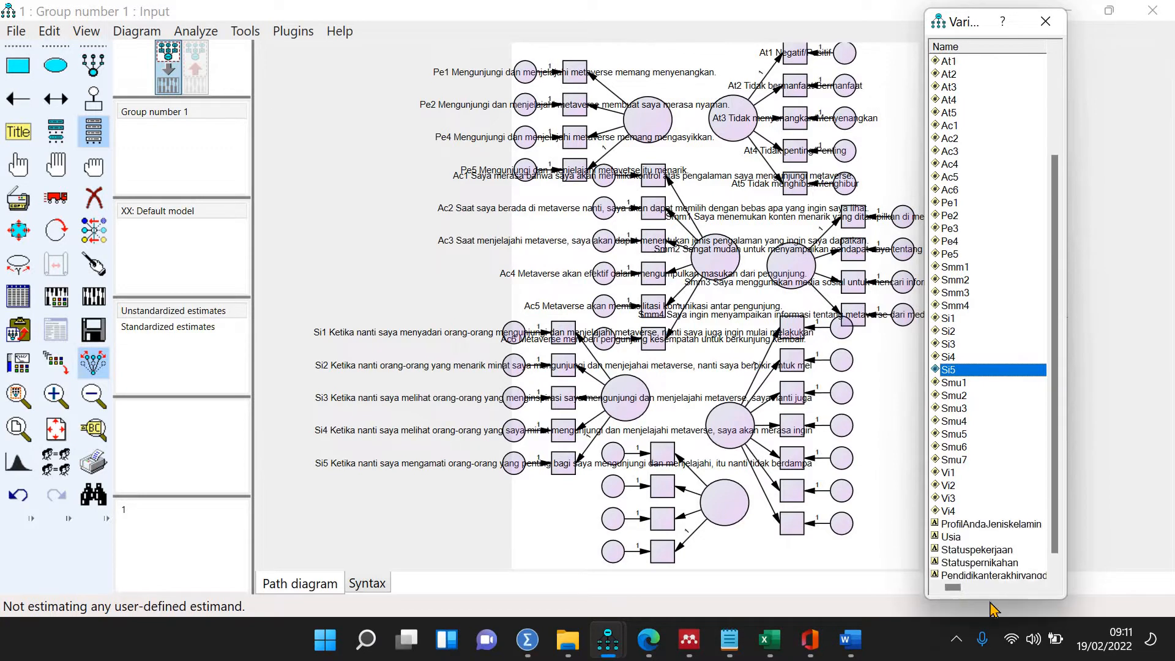
pyautogui.click(949, 487)
pyautogui.moveTo(948, 486); pyautogui.dragTo(662, 457)
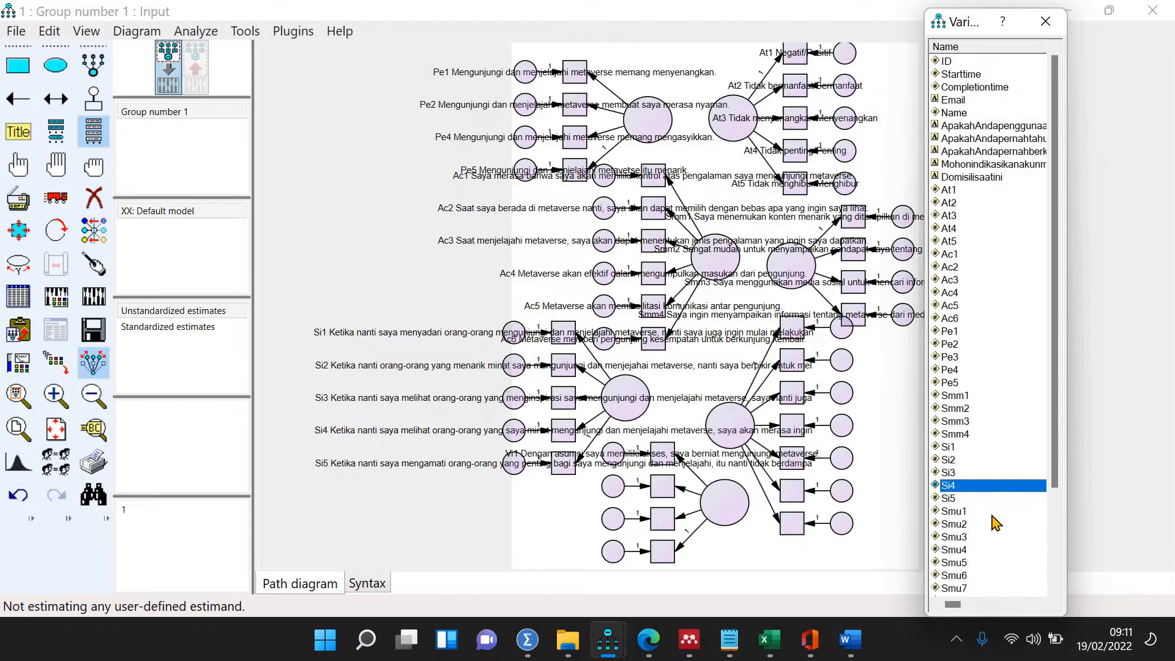
pyautogui.scroll(-3, 983, 517)
pyautogui.moveTo(948, 498); pyautogui.dragTo(666, 490)
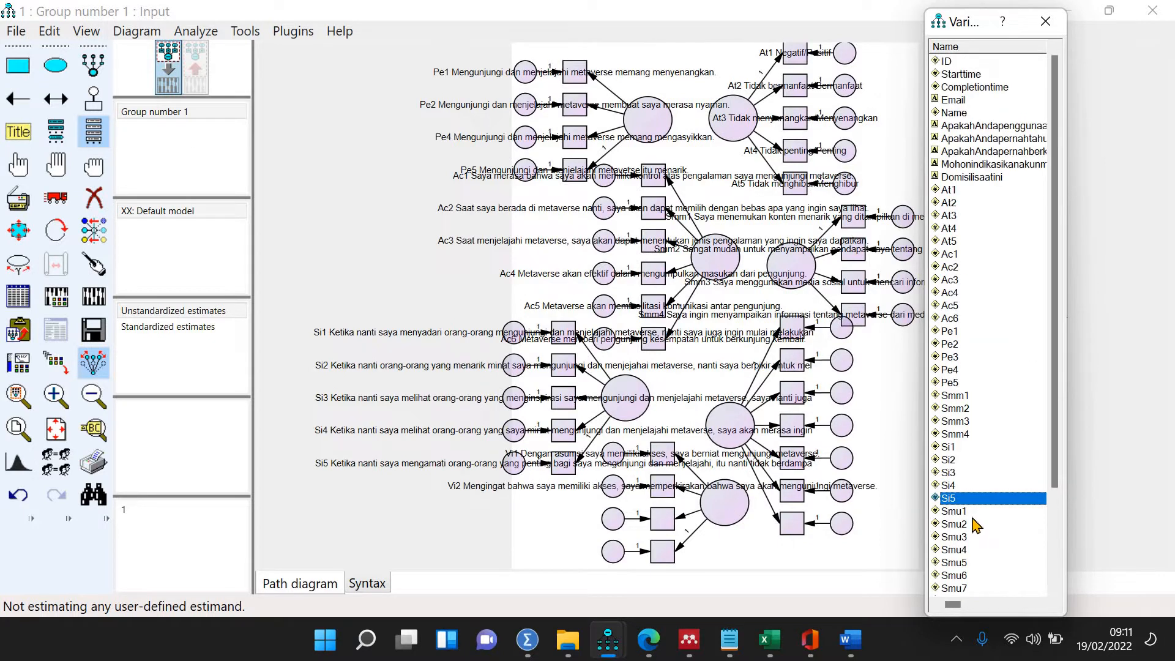
pyautogui.scroll(-3, 978, 525)
pyautogui.moveTo(948, 511); pyautogui.dragTo(784, 534)
pyautogui.scroll(-2, 961, 533)
pyautogui.moveTo(949, 564); pyautogui.dragTo(732, 559)
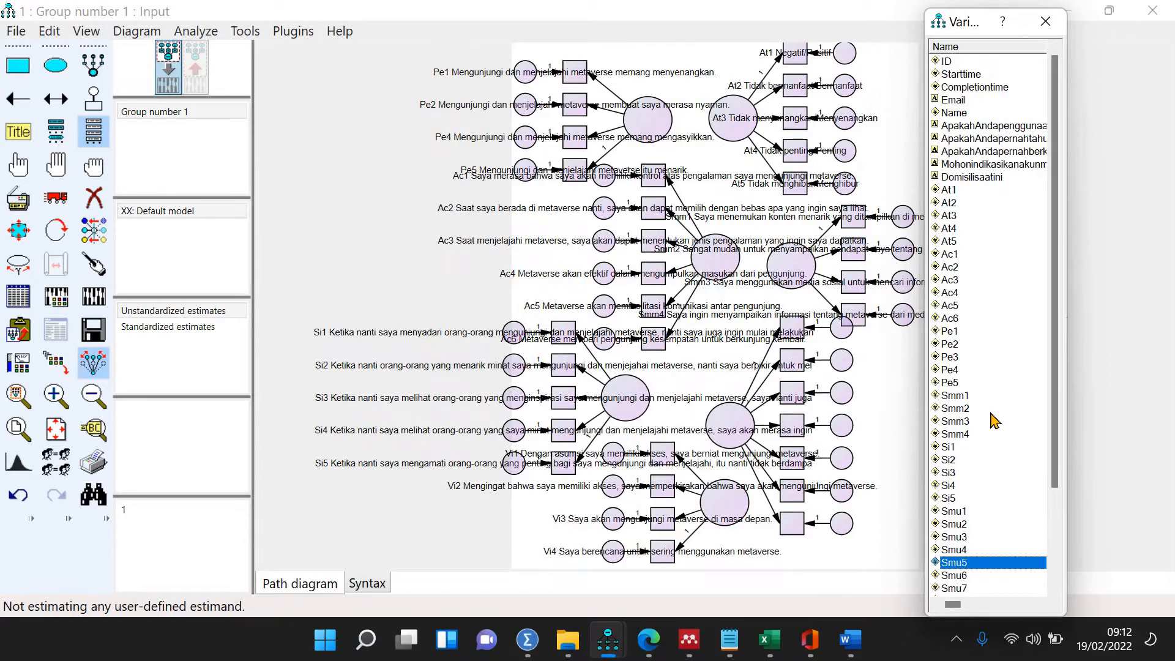
# Step: Assign variables Smu1 to Smu7 in order to the seven indicators of the remaining factor
pyautogui.scroll(-3, 995, 421)
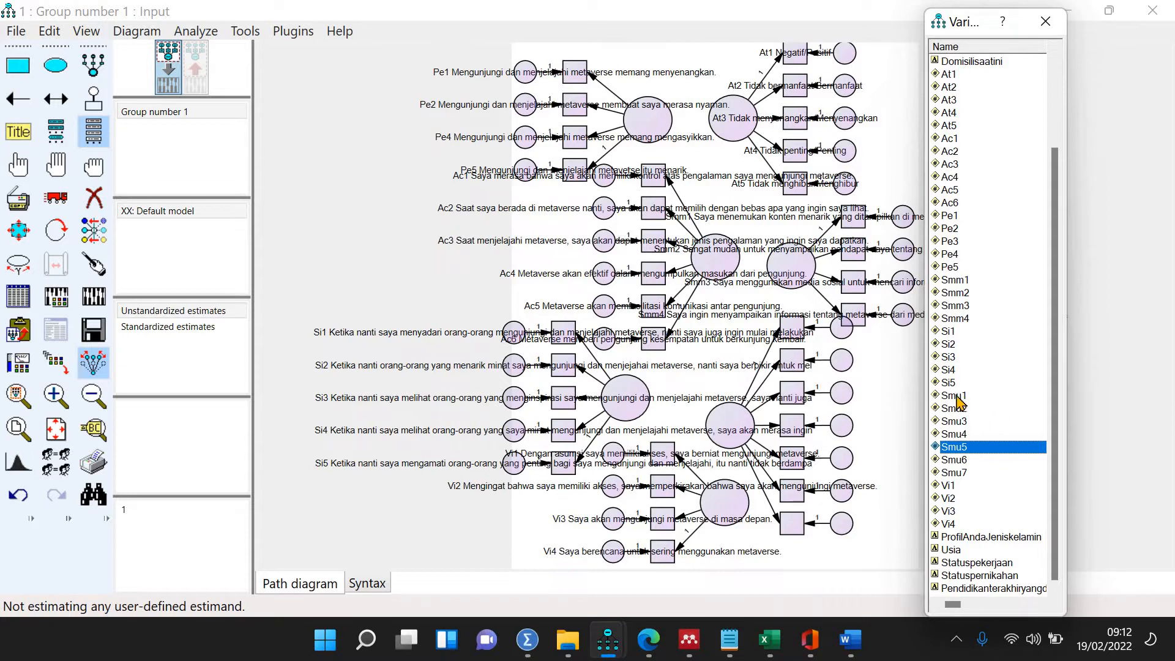
pyautogui.moveTo(953, 396); pyautogui.dragTo(804, 331)
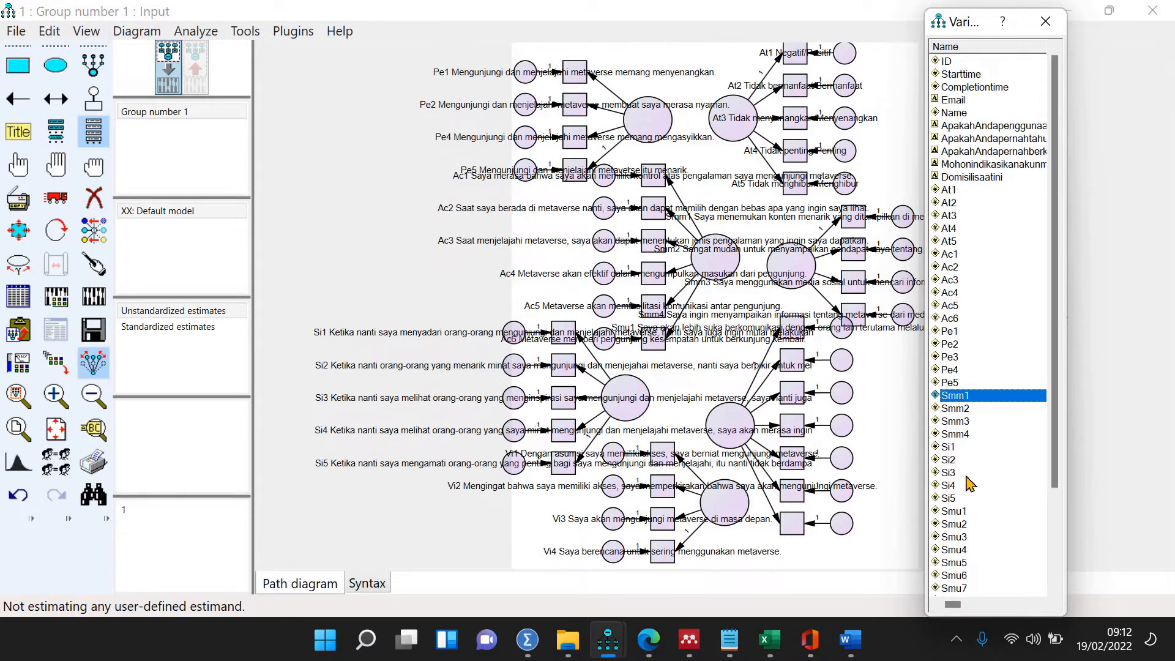
pyautogui.moveTo(952, 525); pyautogui.dragTo(800, 358)
pyautogui.moveTo(954, 537); pyautogui.dragTo(800, 398)
pyautogui.moveTo(953, 549); pyautogui.dragTo(795, 427)
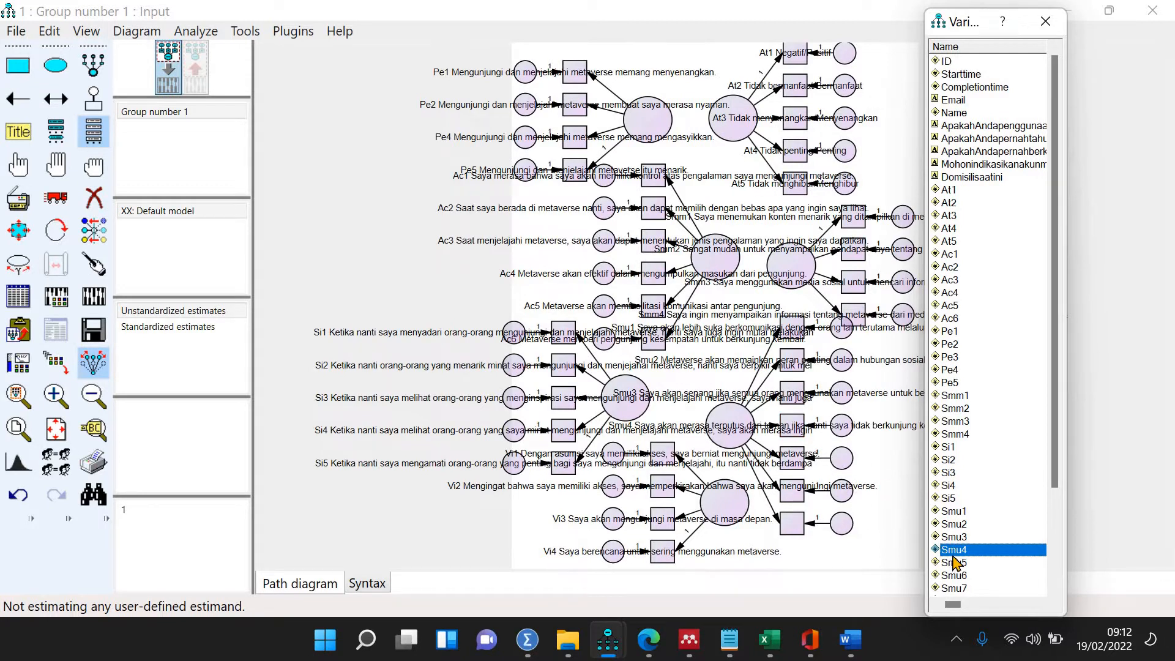
pyautogui.moveTo(952, 562); pyautogui.dragTo(794, 461)
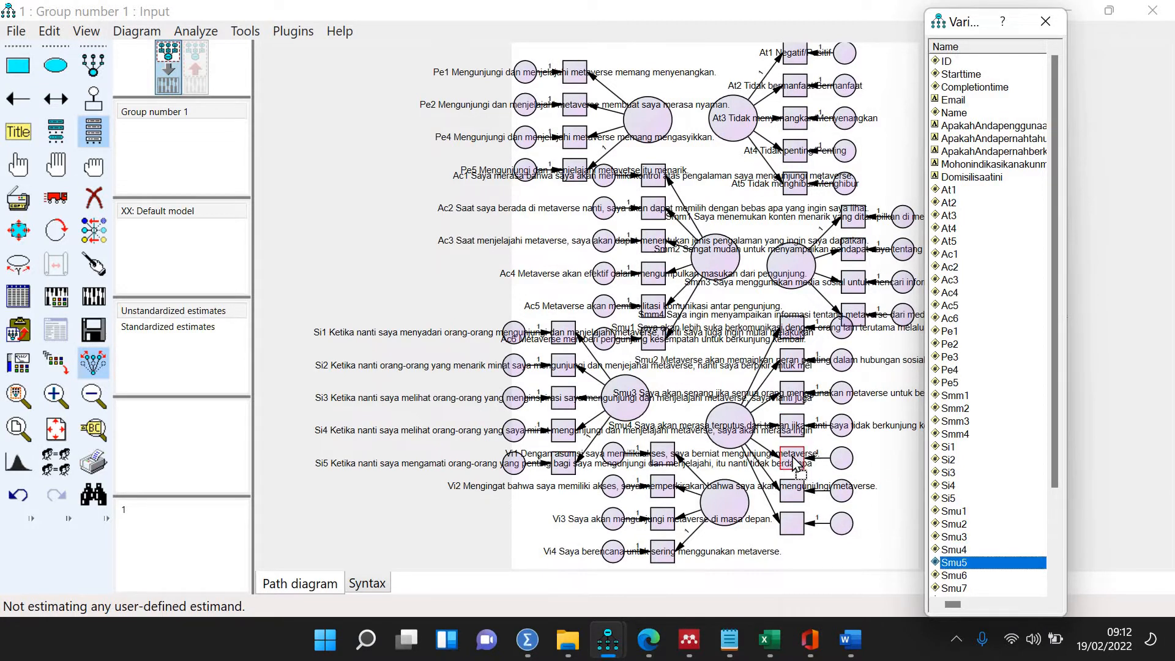
pyautogui.moveTo(955, 575); pyautogui.dragTo(794, 490)
pyautogui.moveTo(961, 588); pyautogui.dragTo(799, 536)
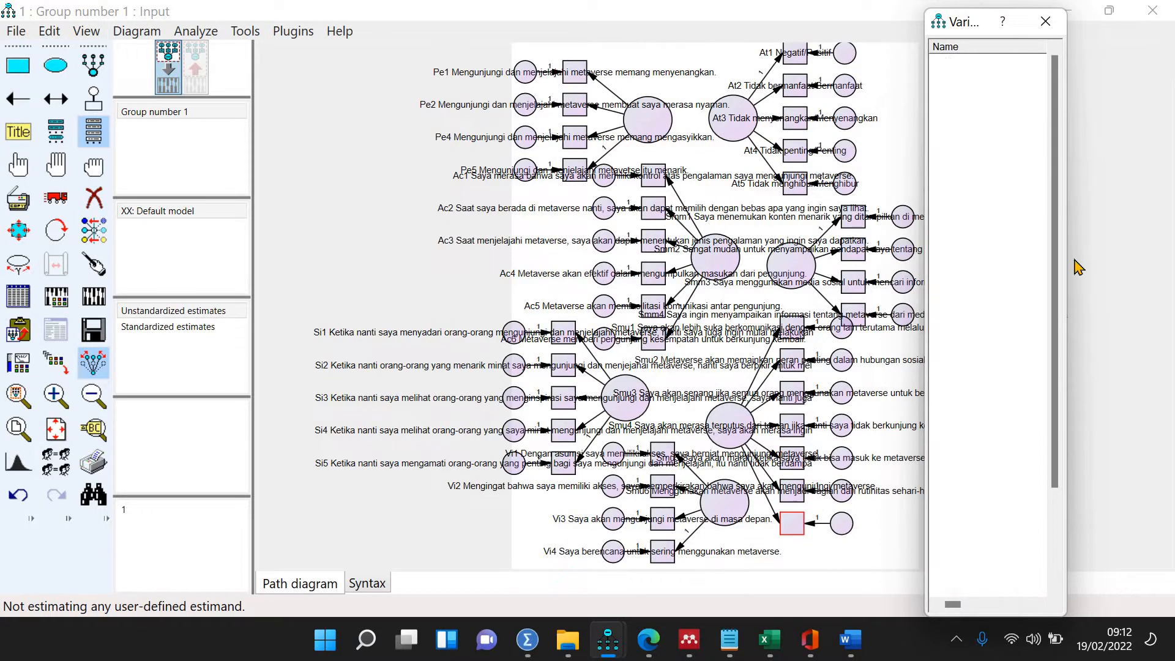
# Step: Clear the variable labels of Pe1, Si2, Si3 and Si4 so only their variable names display
pyautogui.doubleClick(574, 78)
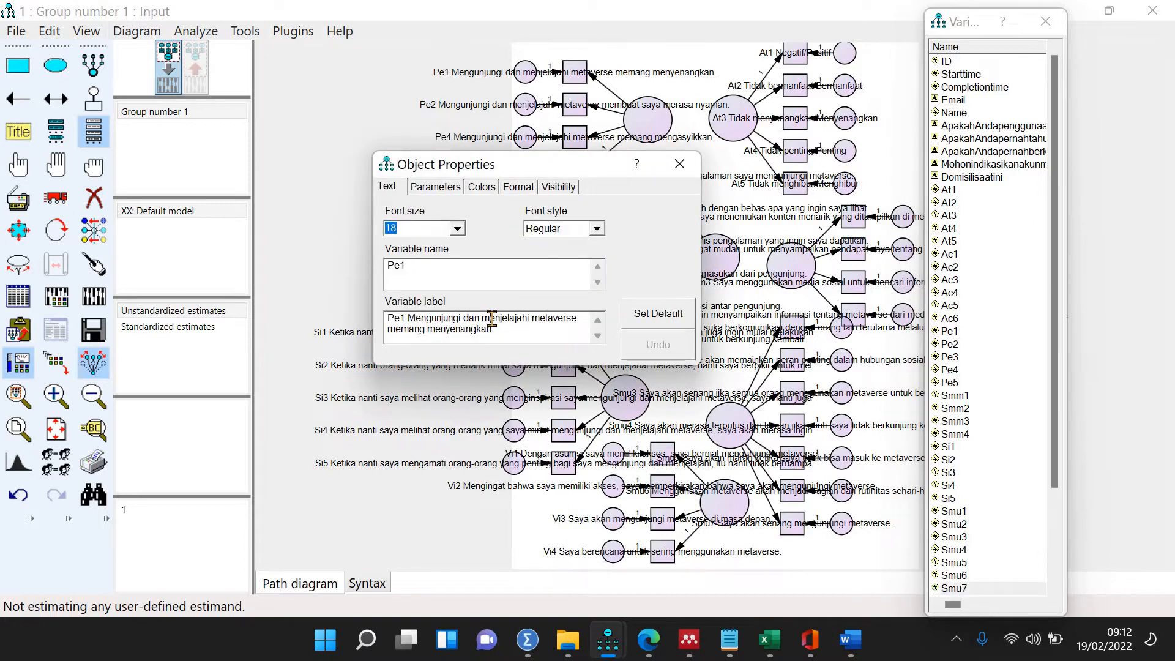
pyautogui.tripleClick(493, 321)
pyautogui.press('Delete')
pyautogui.click(558, 399)
pyautogui.press('Delete')
pyautogui.click(559, 436)
pyautogui.press('Delete')
pyautogui.click(565, 462)
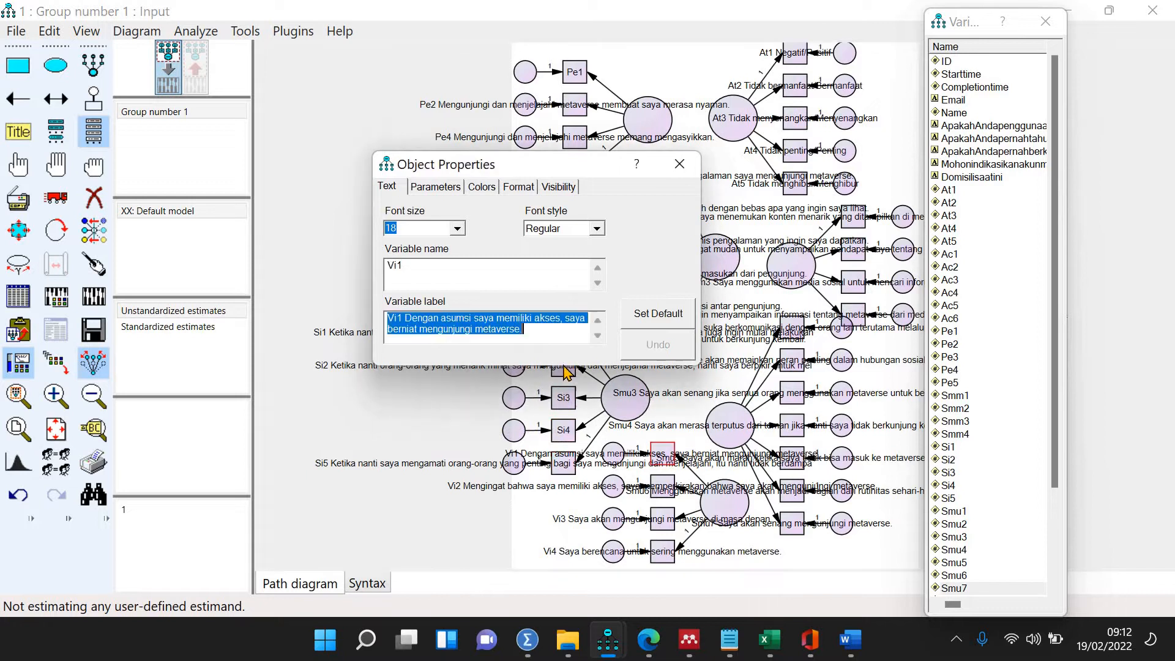
pyautogui.press('Delete')
pyautogui.click(562, 376)
pyautogui.press('Delete')
# Step: Clear the variable labels of indicators Vi1 to Vi4
pyautogui.click(663, 456)
pyautogui.click(662, 492)
pyautogui.press('Delete')
pyautogui.click(663, 523)
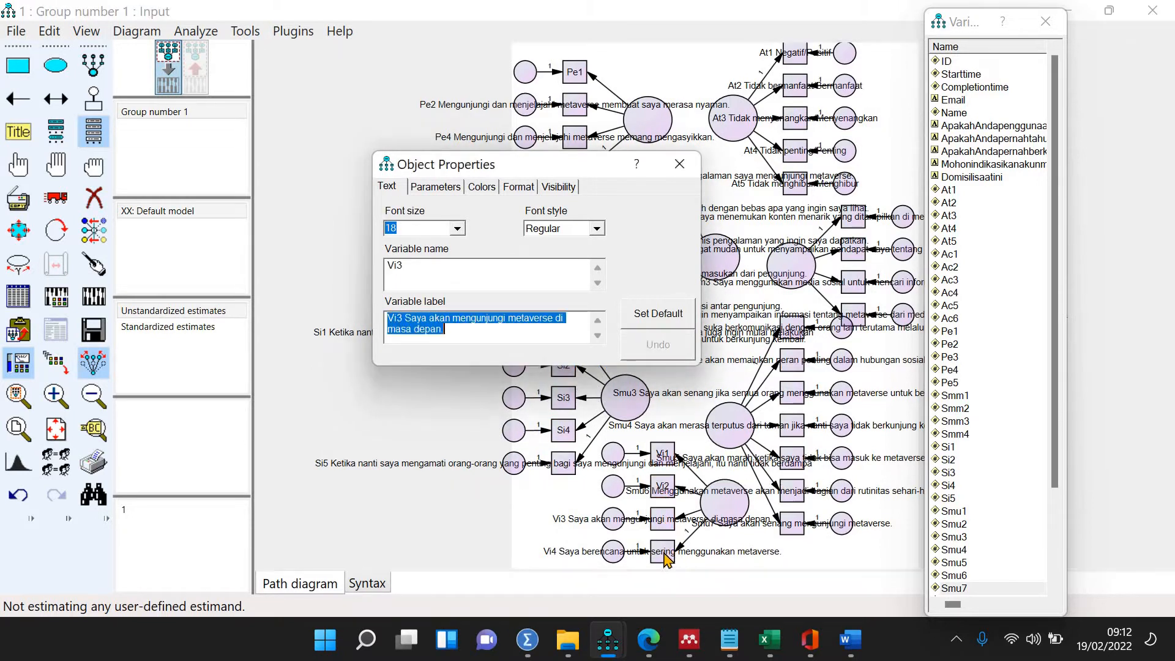
pyautogui.press('Delete')
pyautogui.click(664, 554)
pyautogui.press('Delete')
# Step: Clear the variable labels of indicators Smu7 up through Smu1
pyautogui.click(796, 528)
pyautogui.press('Delete')
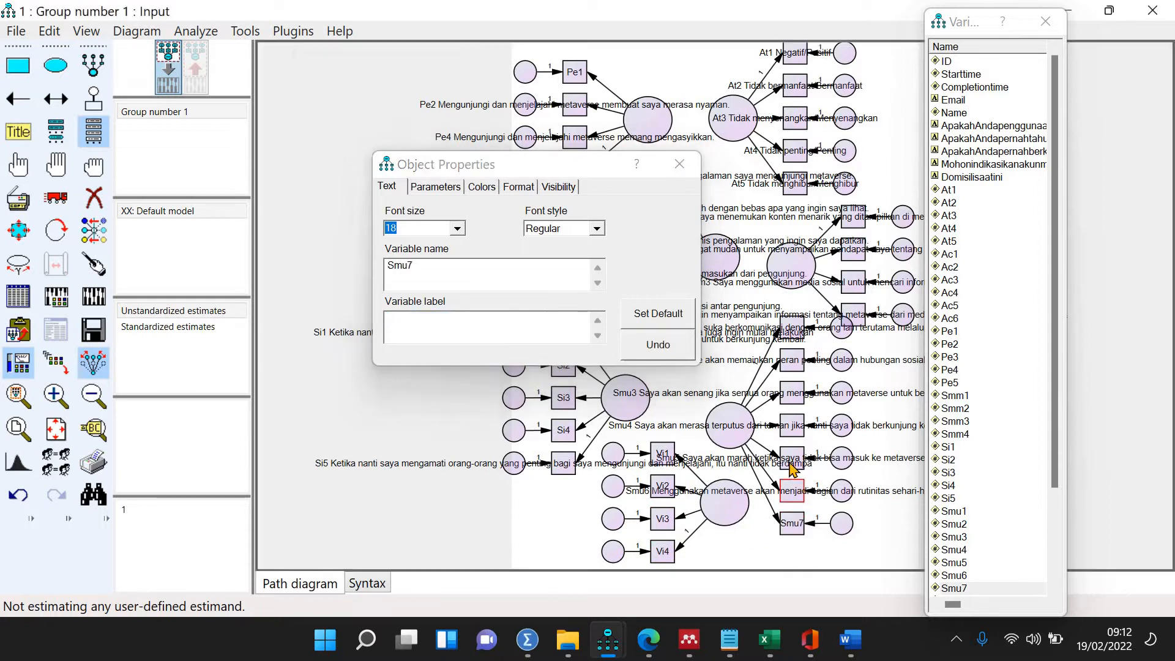
pyautogui.click(792, 490)
pyautogui.press('Delete')
pyautogui.click(792, 458)
pyautogui.press('Delete')
pyautogui.click(792, 425)
pyautogui.press('Delete')
pyautogui.click(792, 393)
pyautogui.press('Delete')
pyautogui.click(792, 359)
pyautogui.press('Delete')
pyautogui.click(792, 328)
pyautogui.press('Delete')
# Step: Clear the variable labels of indicators Smm4 up through Smm1
pyautogui.click(853, 314)
pyautogui.press('Delete')
pyautogui.click(854, 281)
pyautogui.press('Delete')
pyautogui.click(855, 248)
pyautogui.press('Delete')
pyautogui.click(853, 217)
pyautogui.press('Delete')
# Step: Clear the variable labels of indicators At5 up through At1
pyautogui.click(795, 183)
pyautogui.press('Delete')
pyautogui.click(795, 150)
pyautogui.press('Delete')
pyautogui.click(794, 117)
pyautogui.press('Delete')
pyautogui.click(794, 86)
pyautogui.press('Delete')
pyautogui.click(795, 53)
pyautogui.press('Delete')
# Step: Move the object properties window off the Ac indicators and clear the variable labels of Ac1 to Ac6 and Si1
pyautogui.moveTo(510, 166); pyautogui.dragTo(863, 162)
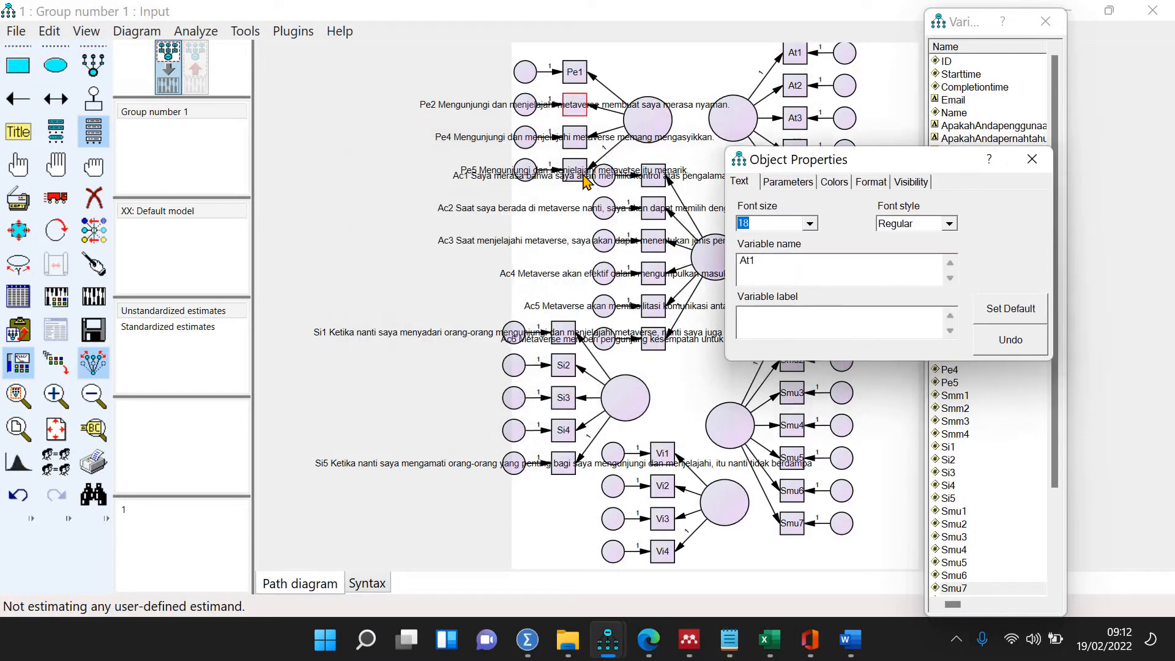
pyautogui.click(653, 176)
pyautogui.press('Delete')
pyautogui.click(653, 208)
pyautogui.press('Delete')
pyautogui.click(653, 241)
pyautogui.press('Delete')
pyautogui.click(653, 274)
pyautogui.press('Delete')
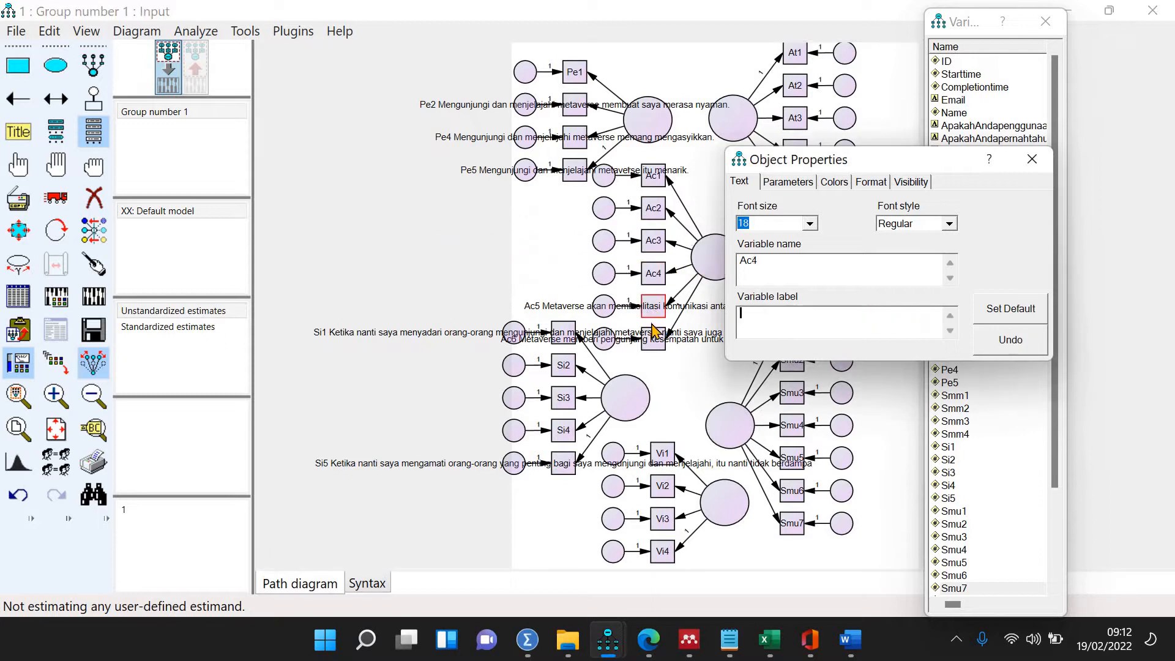
pyautogui.click(654, 306)
pyautogui.press('Delete')
pyautogui.click(568, 338)
pyautogui.press('Delete')
pyautogui.click(653, 339)
pyautogui.press('Delete')
# Step: Clear the variable labels of Si5, Pe5, Pe4 and Pe2, and close the object properties
pyautogui.click(663, 460)
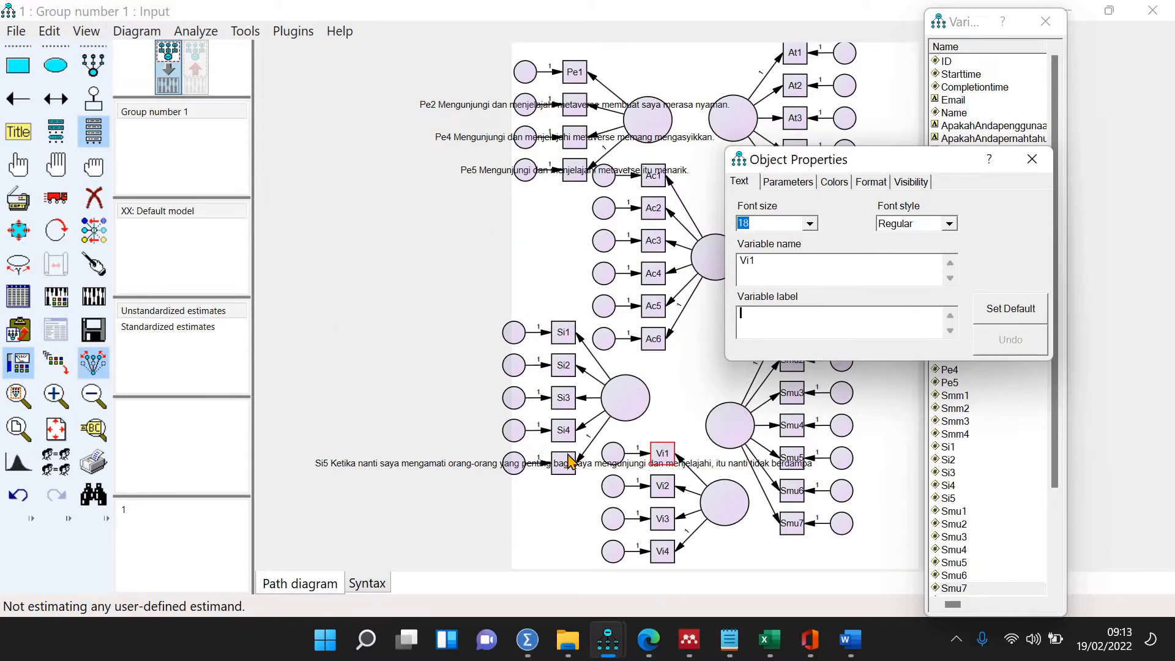
pyautogui.click(563, 466)
pyautogui.press('Delete')
pyautogui.click(579, 172)
pyautogui.press('Delete')
pyautogui.click(576, 138)
pyautogui.press('Delete')
pyautogui.click(575, 105)
pyautogui.press('Delete')
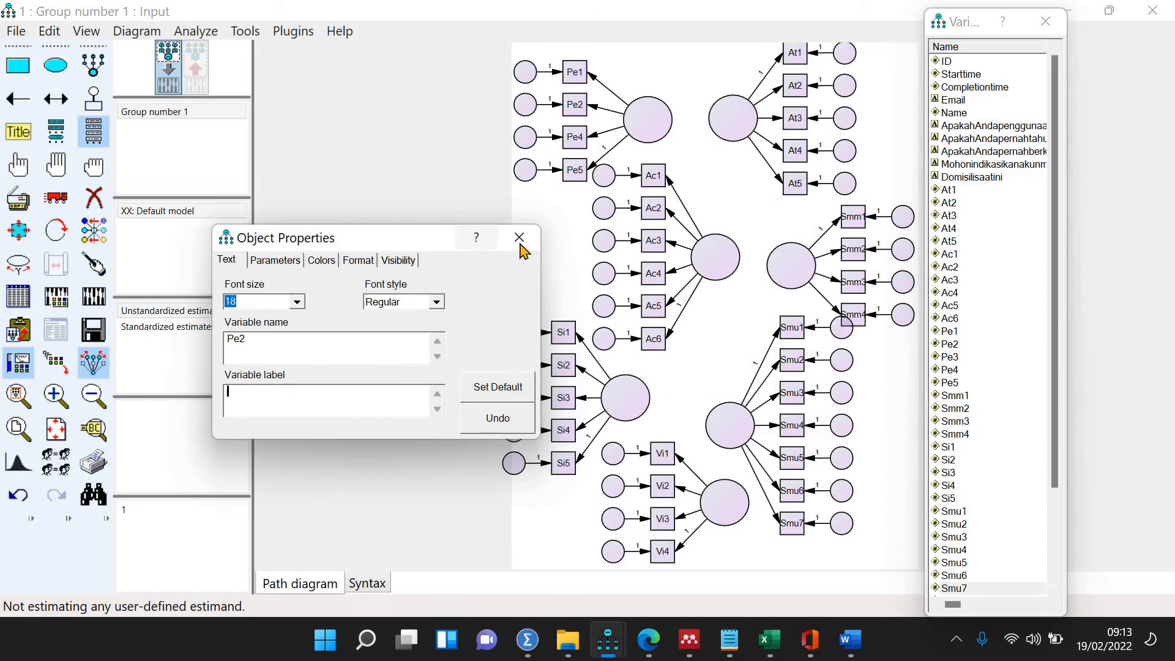
pyautogui.click(524, 242)
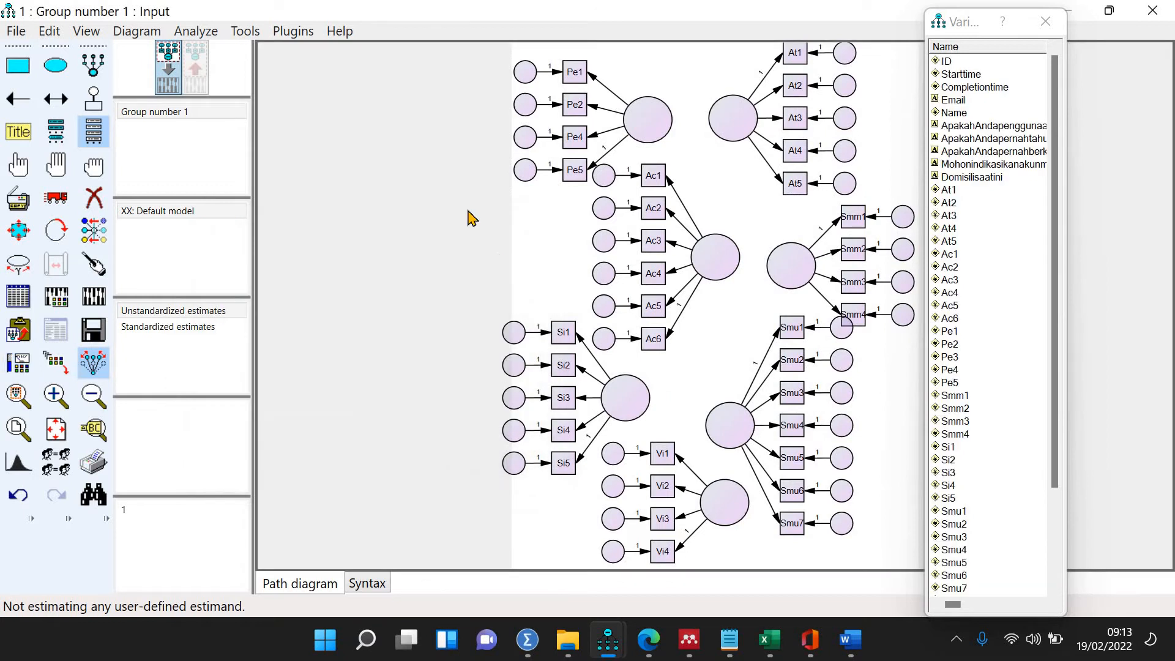
# Step: Resize all observed variables to fit their names and automatically name all unobserved variables
pyautogui.click(295, 33)
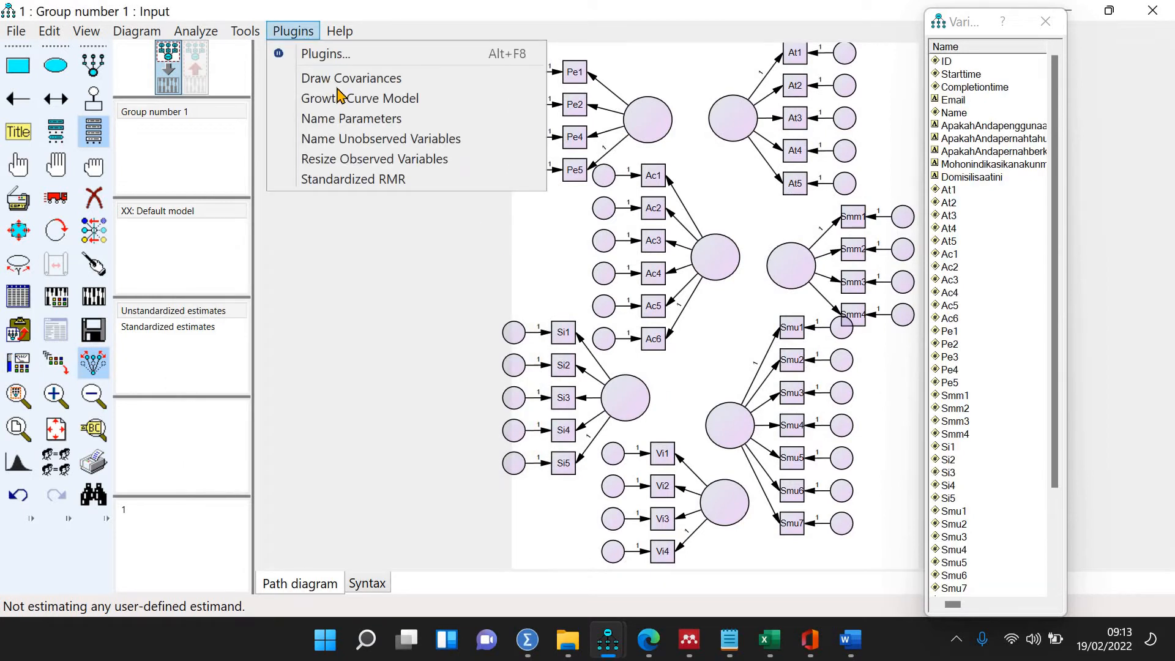
pyautogui.click(359, 160)
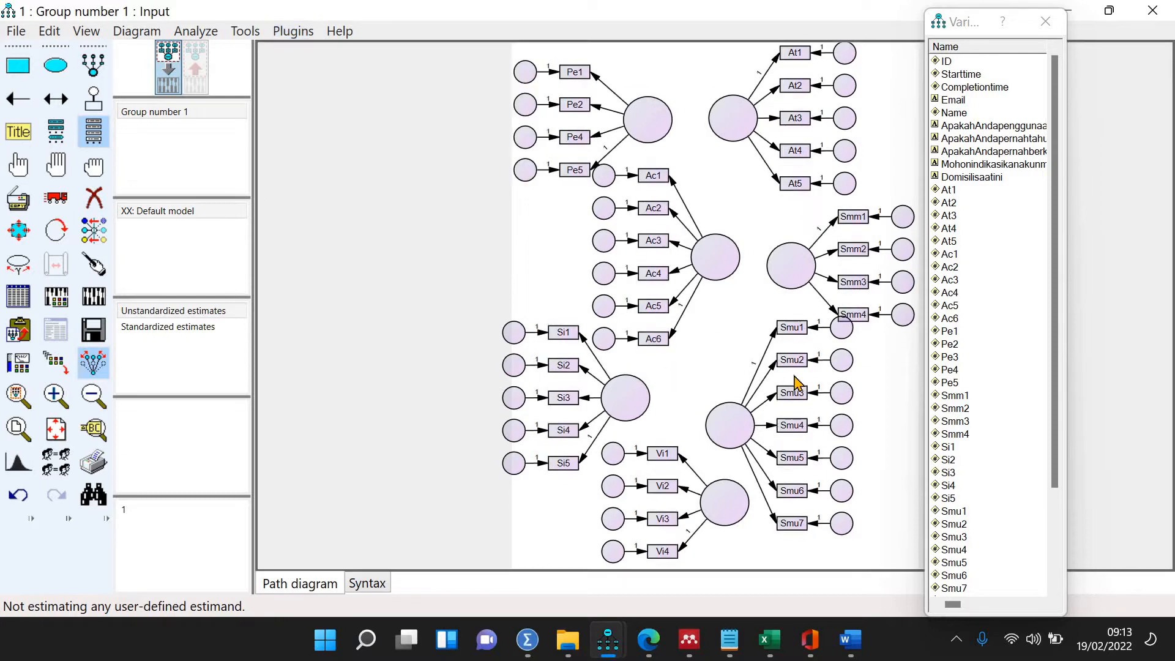
pyautogui.click(294, 32)
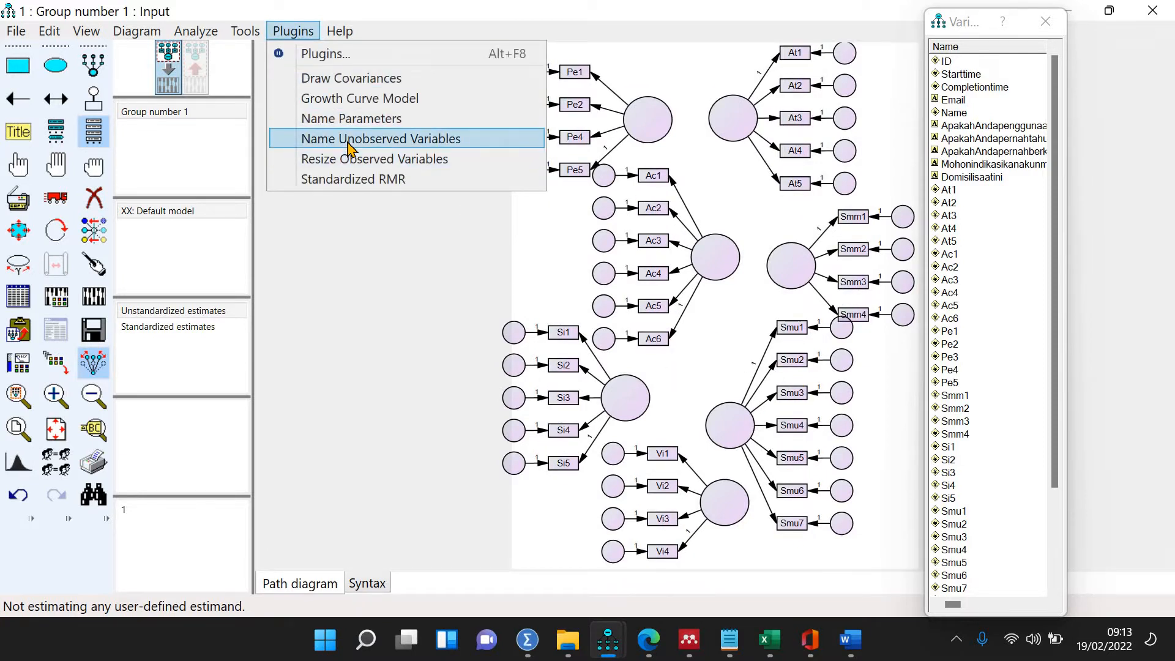
pyautogui.click(349, 140)
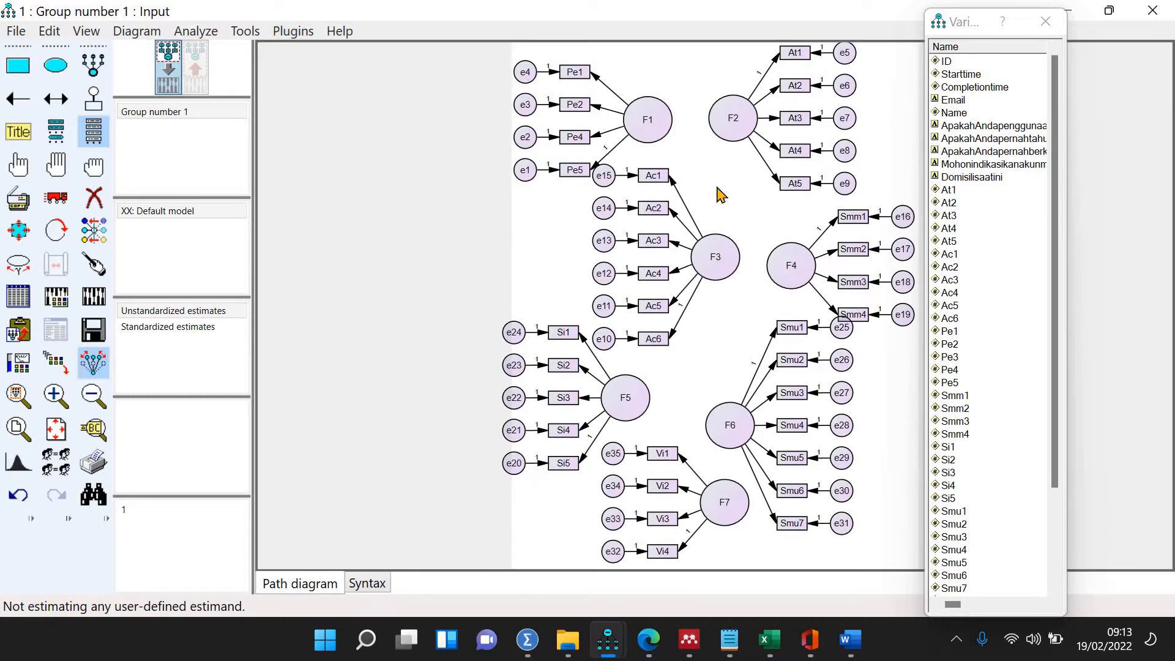
# Step: Draw covariances among the seven latent factors F1 to F7, clear the selection and save the model
pyautogui.click(295, 35)
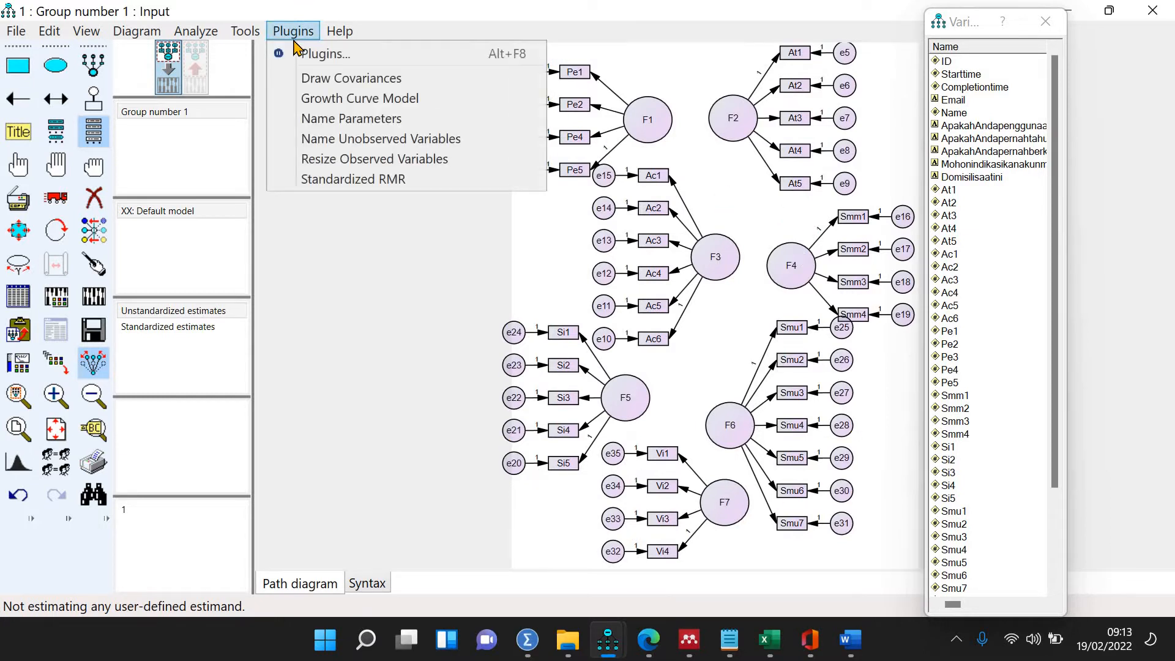
pyautogui.click(16, 109)
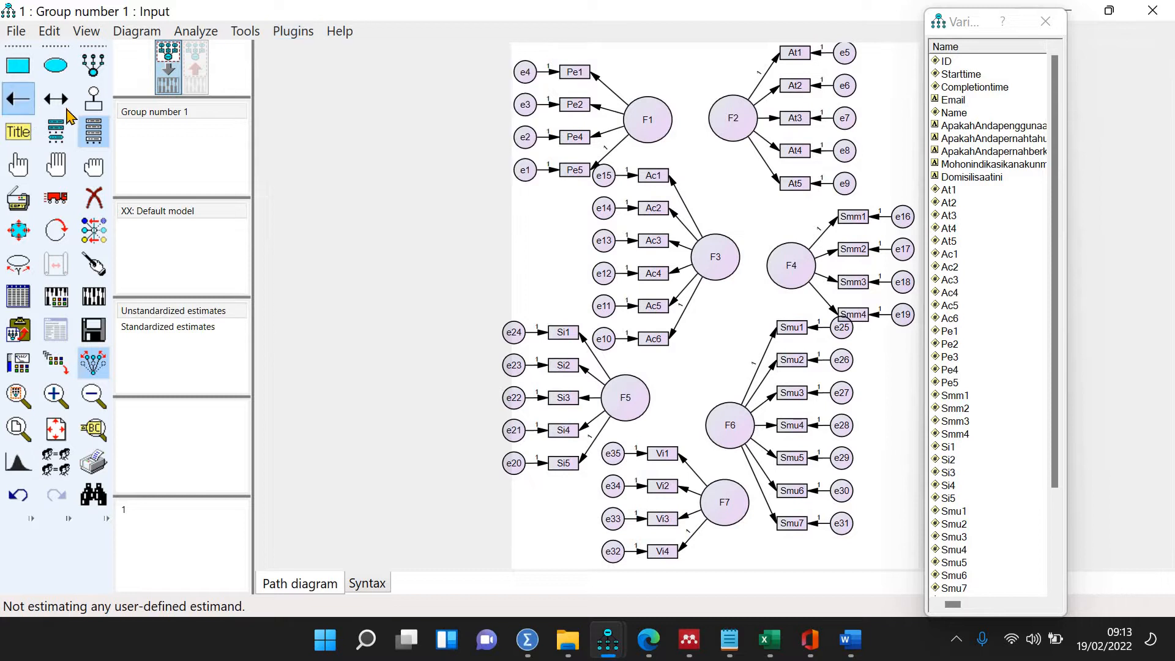
pyautogui.click(18, 165)
pyautogui.click(647, 121)
pyautogui.click(730, 116)
pyautogui.click(715, 256)
pyautogui.click(634, 395)
pyautogui.click(732, 430)
pyautogui.click(730, 493)
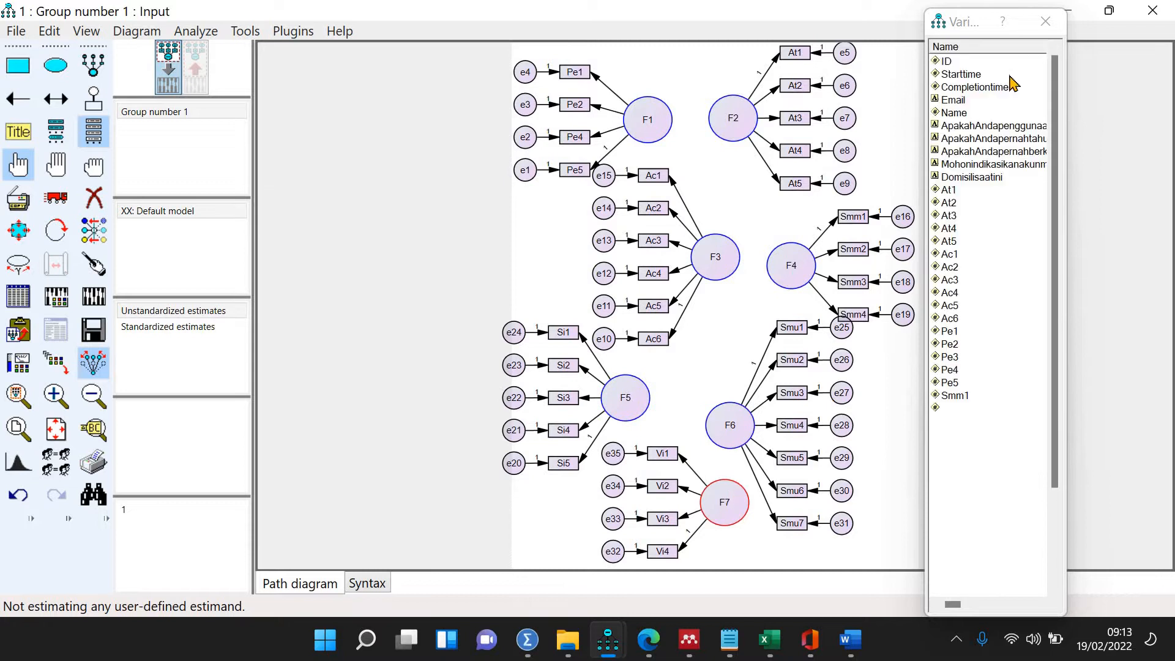
pyautogui.click(1045, 22)
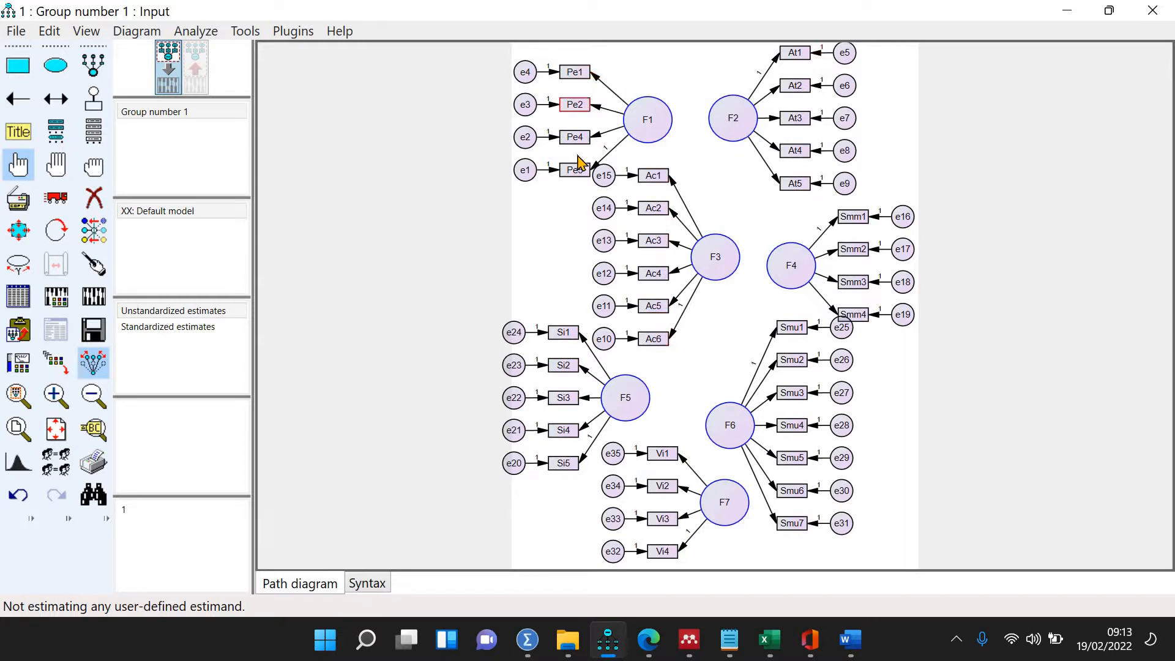
pyautogui.click(304, 36)
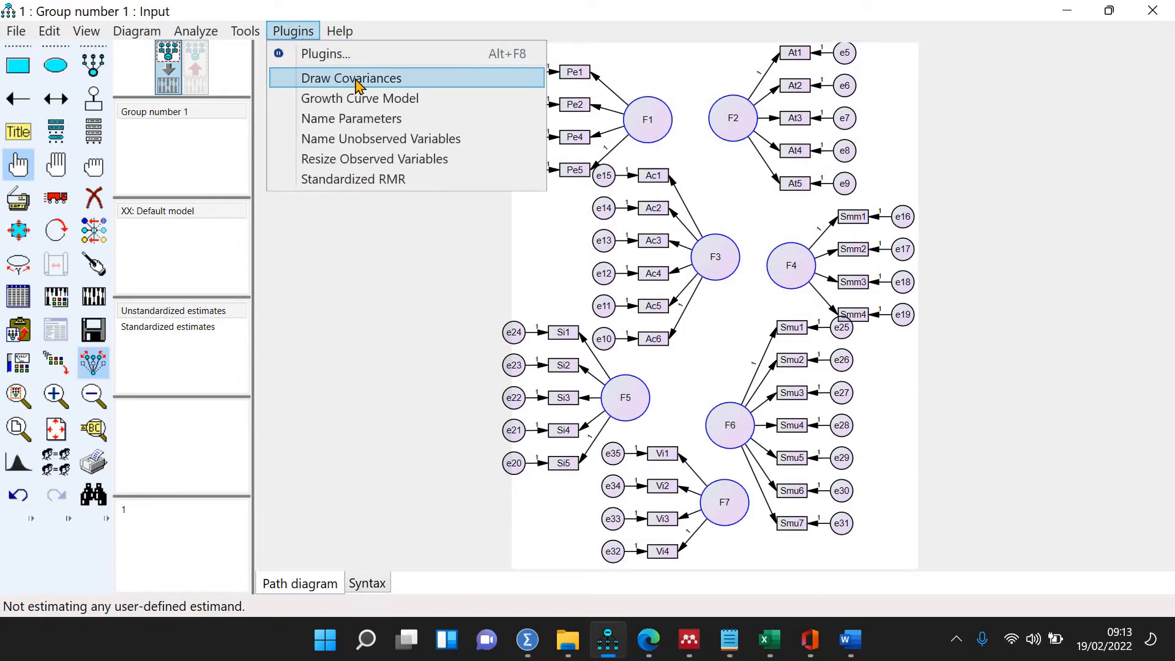
pyautogui.click(97, 171)
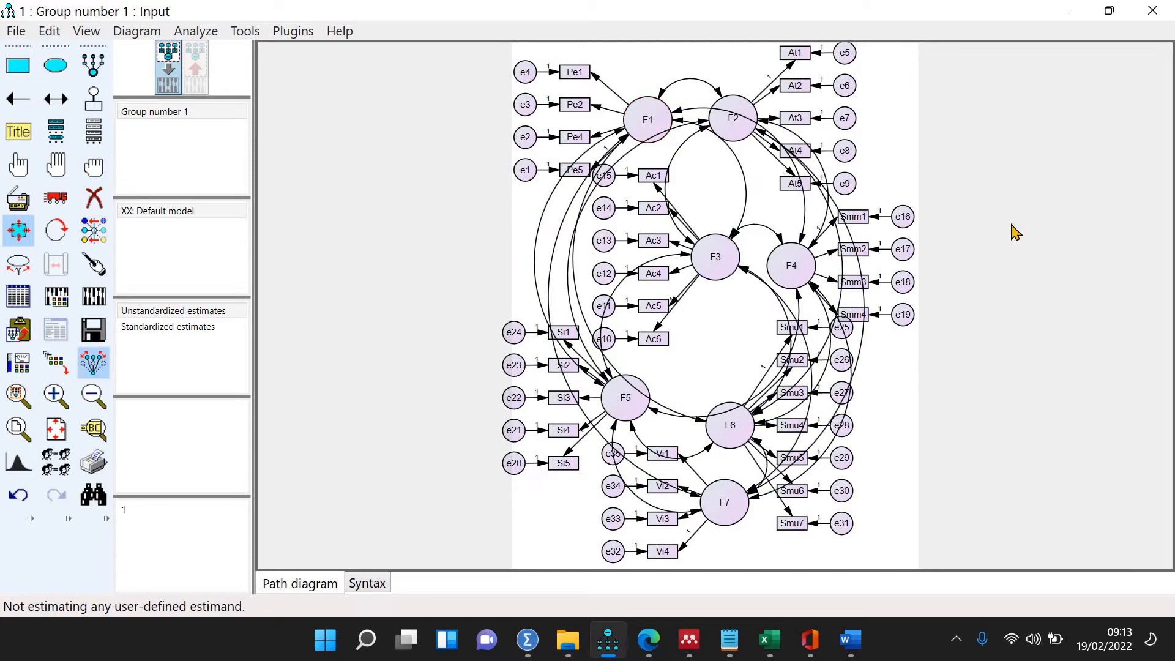
pyautogui.click(86, 331)
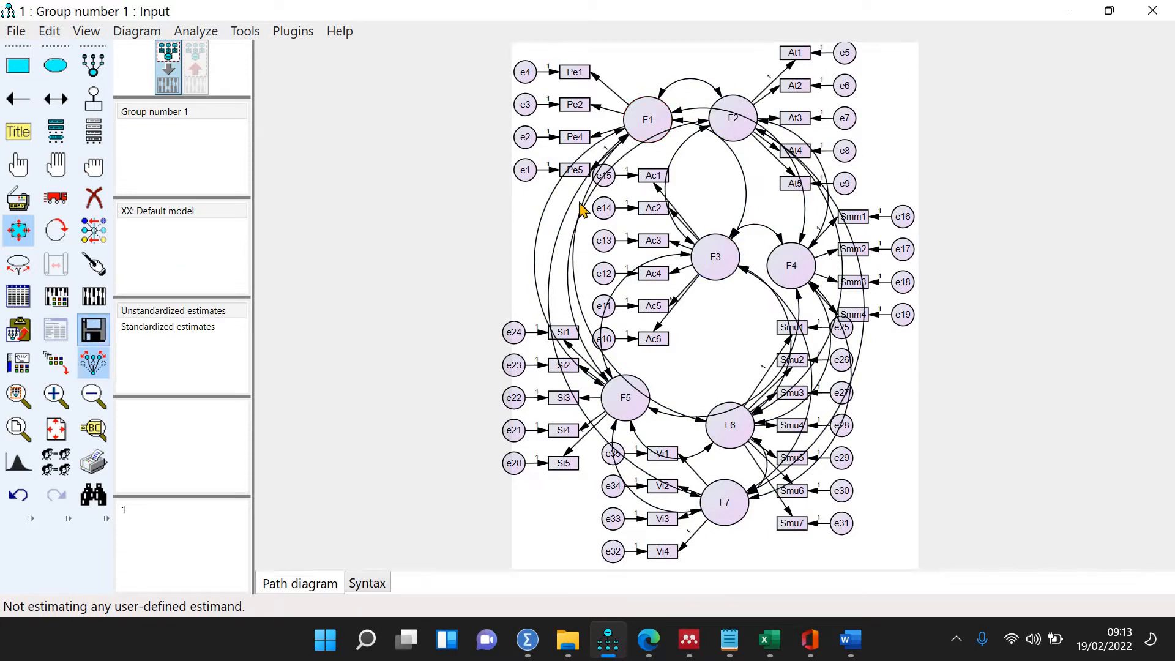
pyautogui.doubleClick(638, 121)
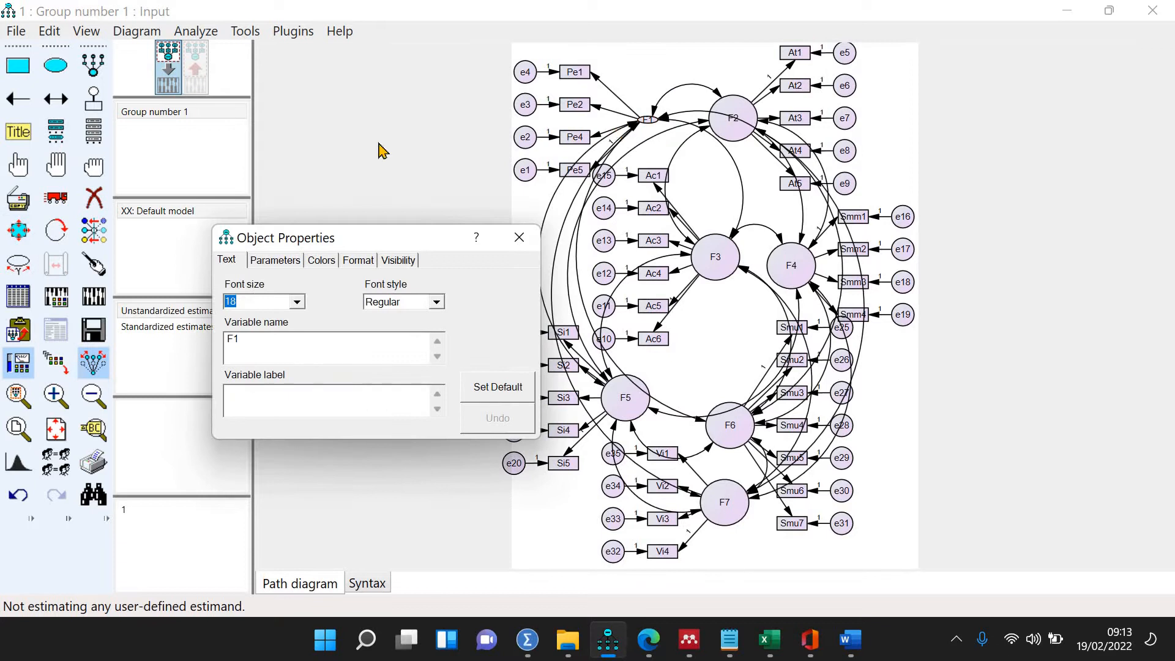
pyautogui.hotkey('ctrl', 'z')
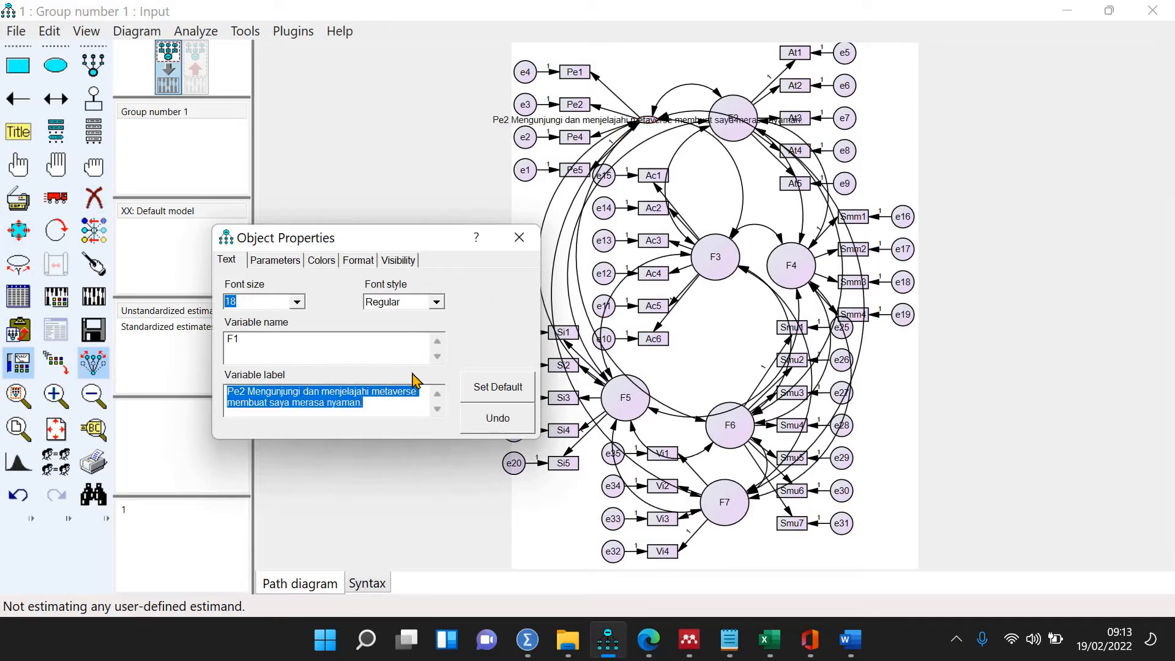
pyautogui.press('Delete')
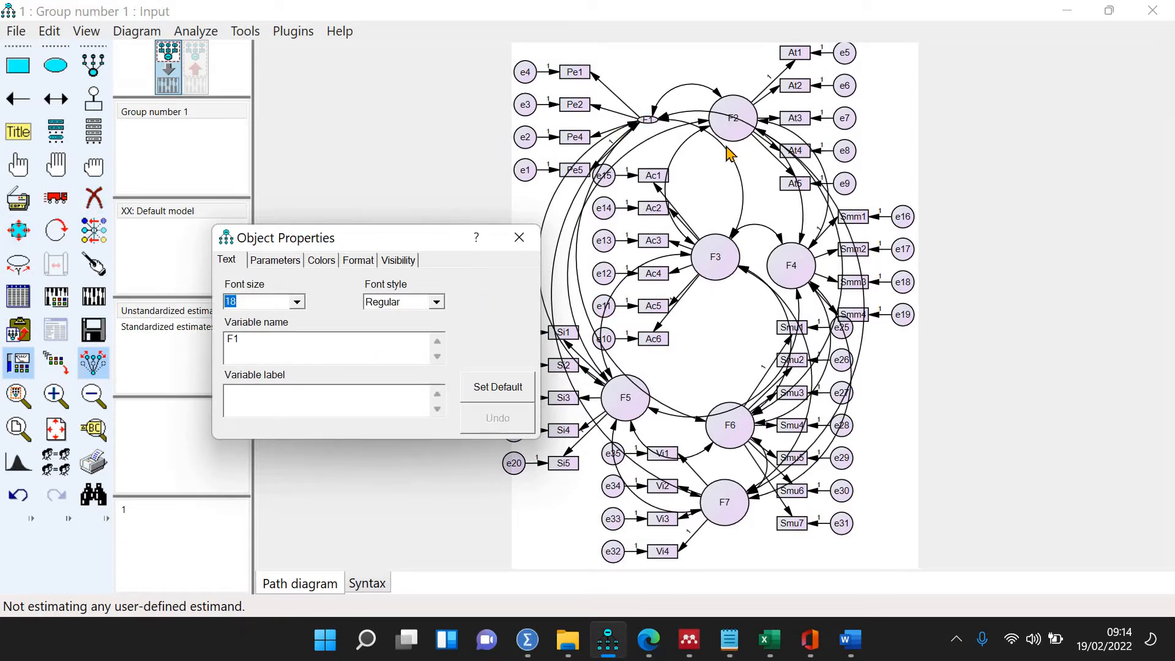
pyautogui.hotkey('ctrl', 'z')
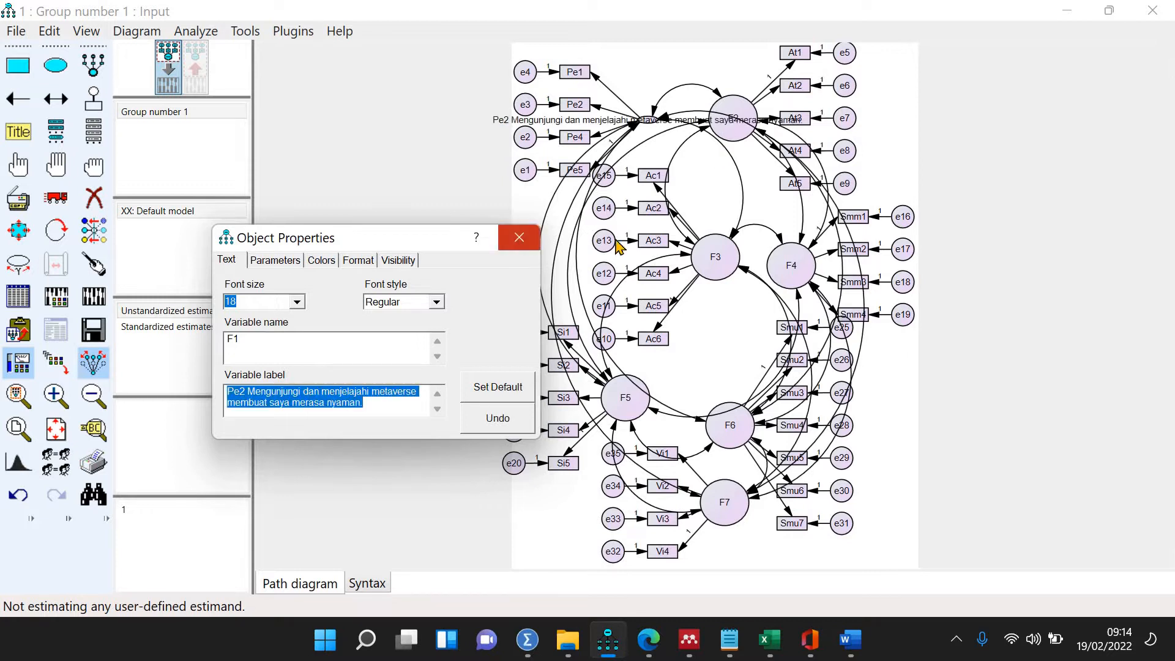
pyautogui.click(519, 238)
pyautogui.hotkey('ctrl', 'z')
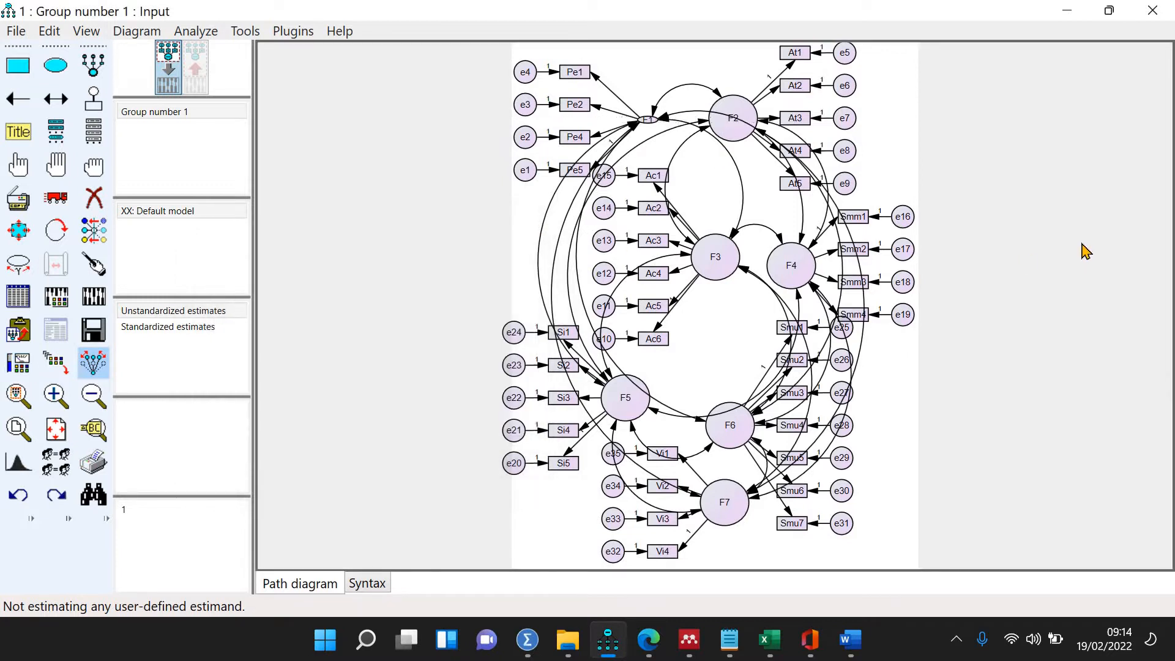
pyautogui.hotkey('ctrl', 'z')
# Step: Rename latent factor F1 as PE and latent factor F2 as Attitude
pyautogui.doubleClick(647, 117)
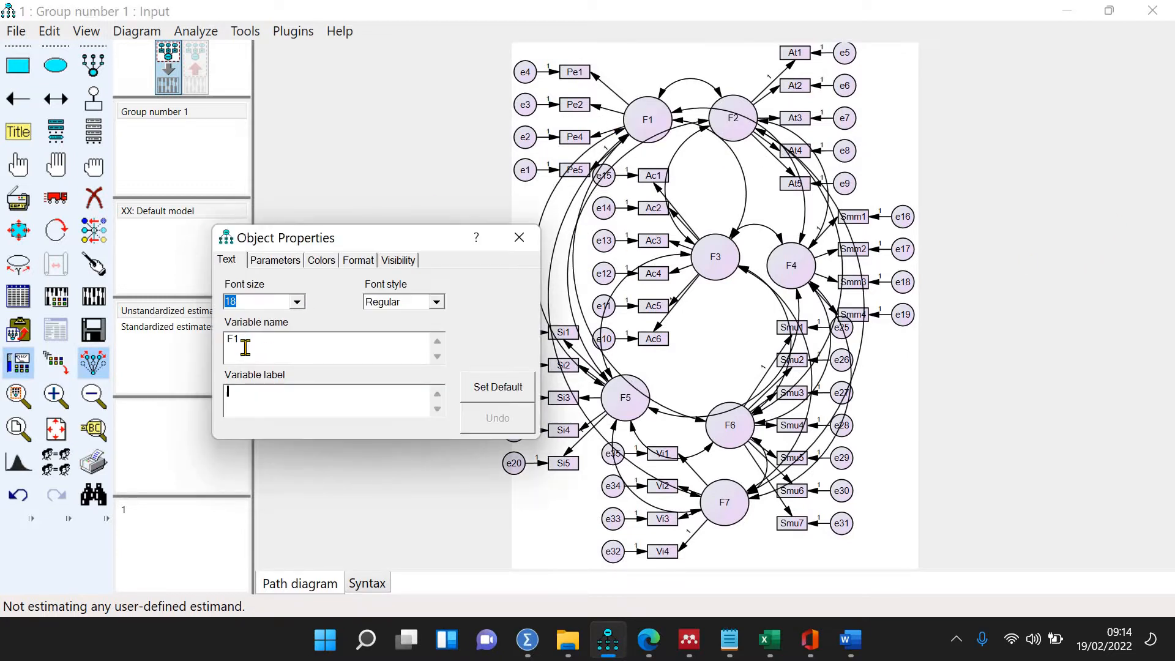
pyautogui.doubleClick(221, 341)
pyautogui.write('PE')
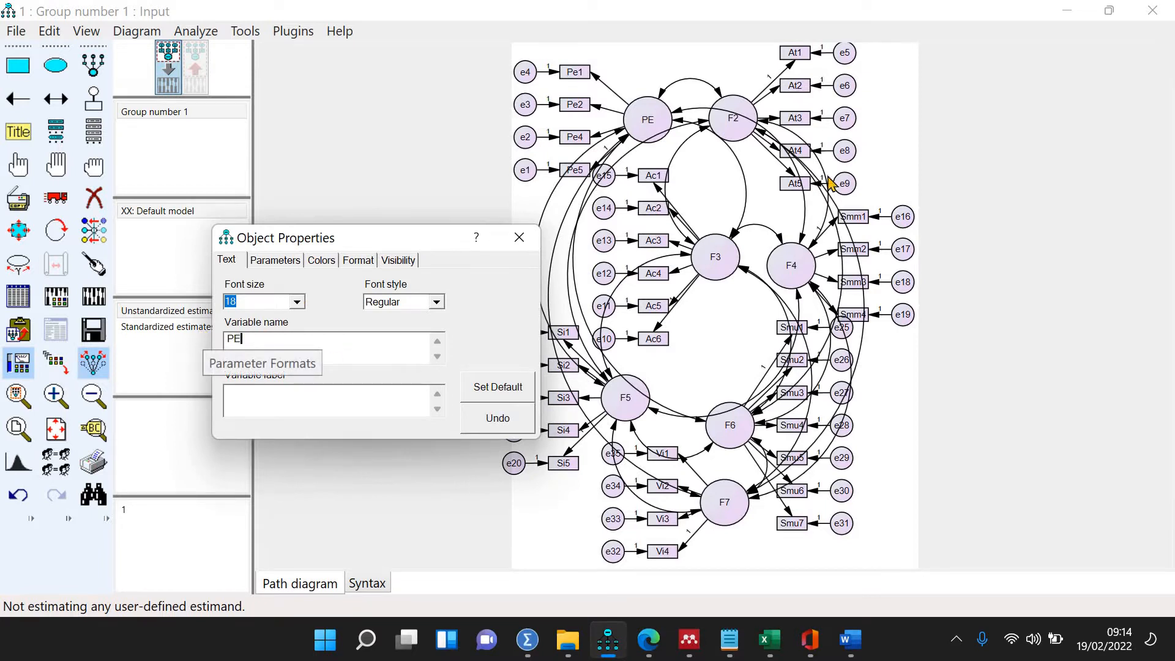
pyautogui.click(732, 122)
pyautogui.write('a')
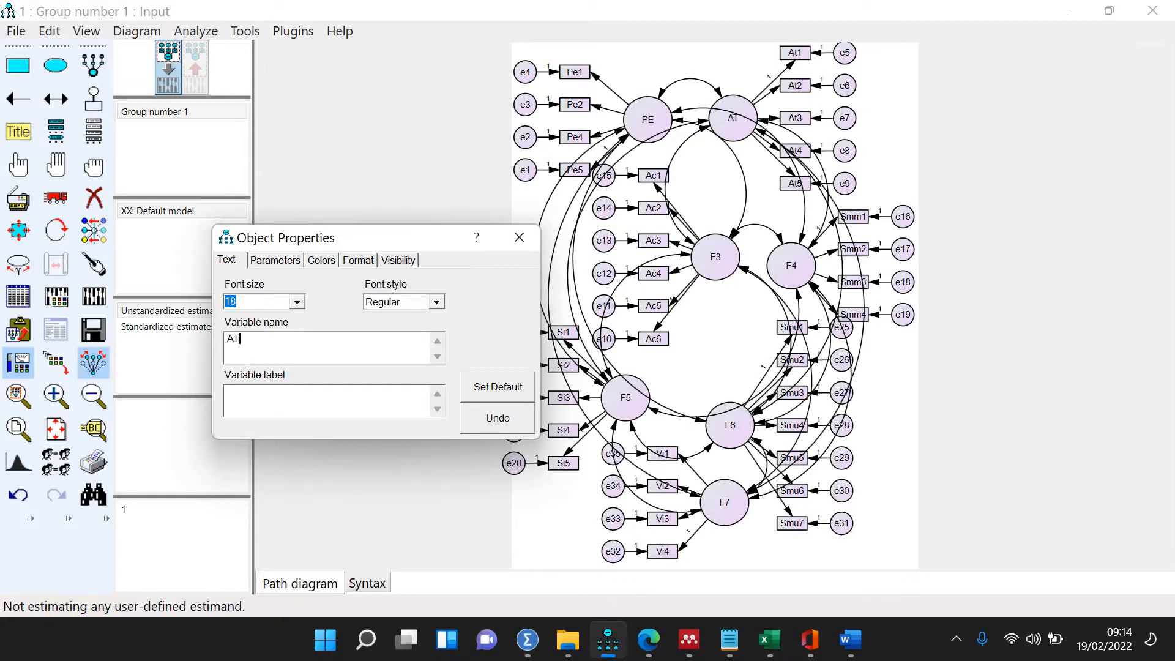
pyautogui.write('ttitude')
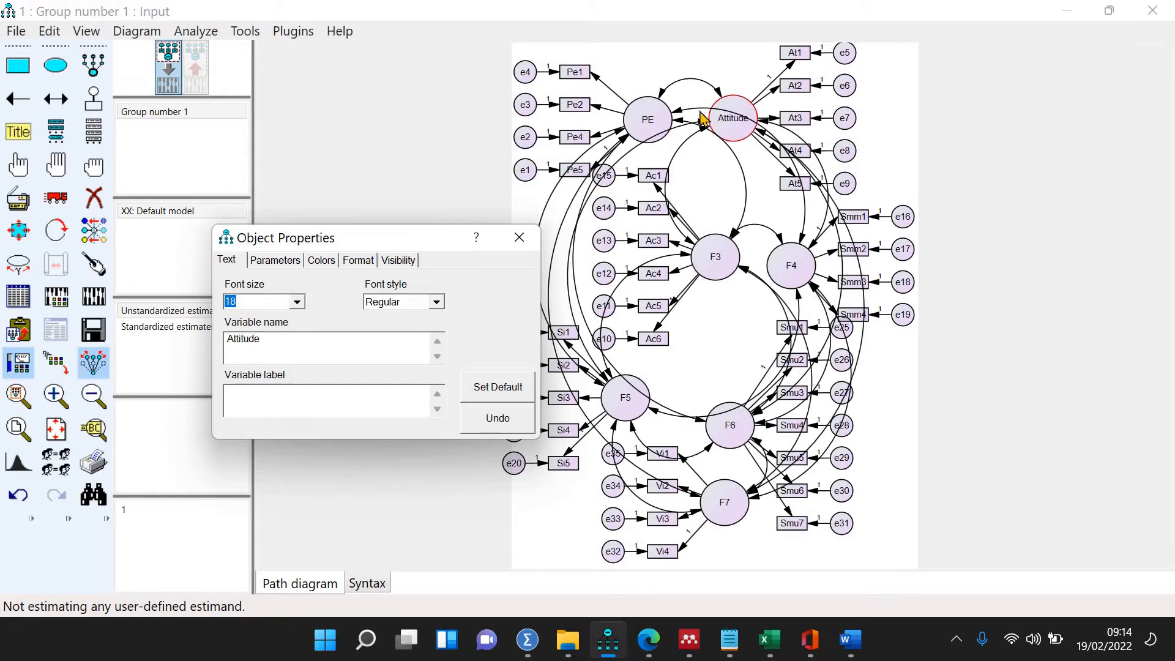
# Step: Rename the PE factor as Perceived enjoyment, with the name split over two lines
pyautogui.click(644, 123)
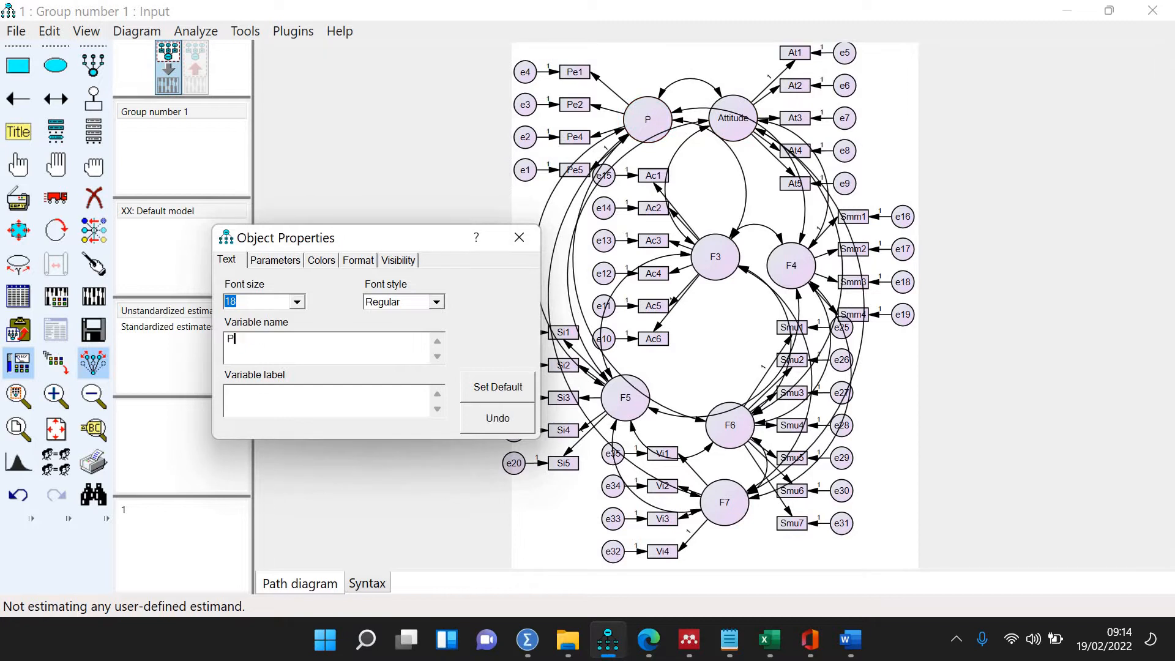
pyautogui.write('ved')
pyautogui.press('Return')
pyautogui.write('enjoyment')
# Step: Rename latent factor F4 as Social media marketing, with each word on its own line
pyautogui.click(726, 259)
pyautogui.click(799, 273)
pyautogui.press('BackSpace')
pyautogui.write('Social med')
pyautogui.press('BackSpace')
pyautogui.press('BackSpace')
pyautogui.press('BackSpace')
pyautogui.press('BackSpace')
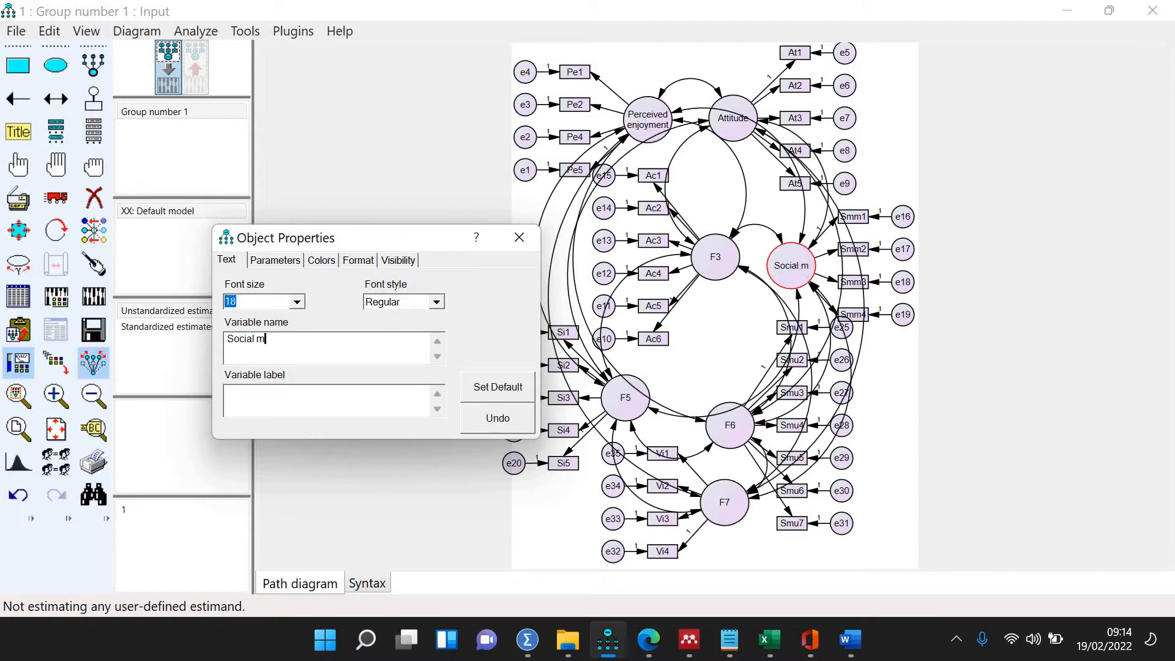
pyautogui.press('Return')
pyautogui.write('media')
pyautogui.press('Return')
pyautogui.write('marke')
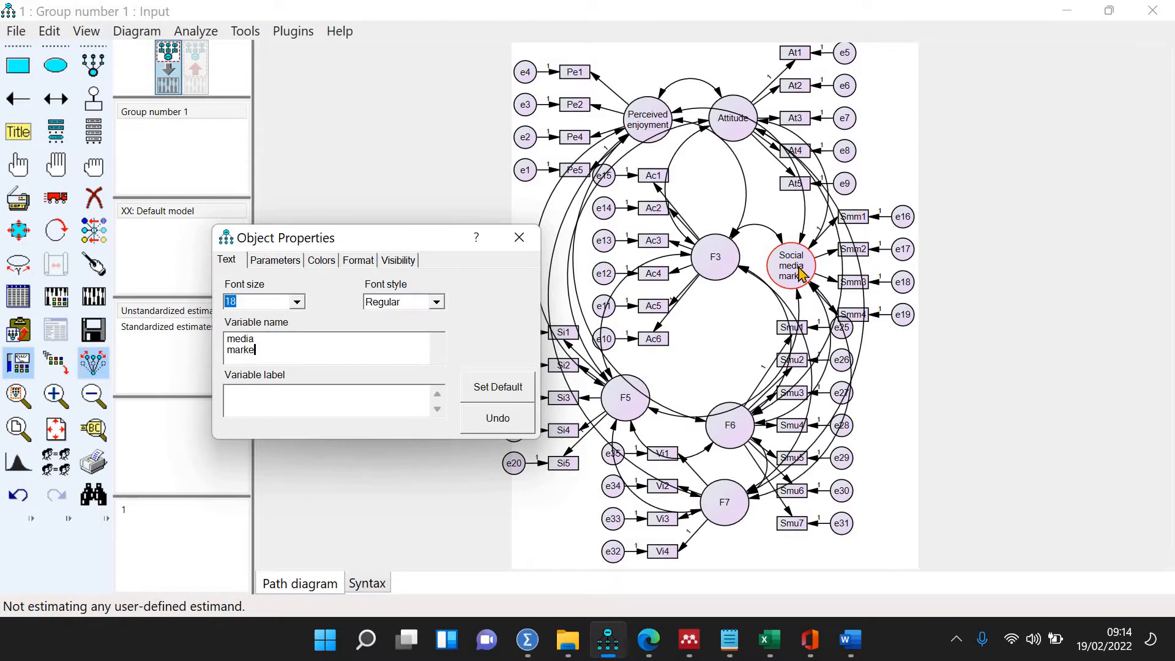
pyautogui.write('ting')
# Step: Rename latent factor F5 as Social influence, with the name split over two lines
pyautogui.click(628, 397)
pyautogui.press('BackSpace')
pyautogui.write('Social influence')
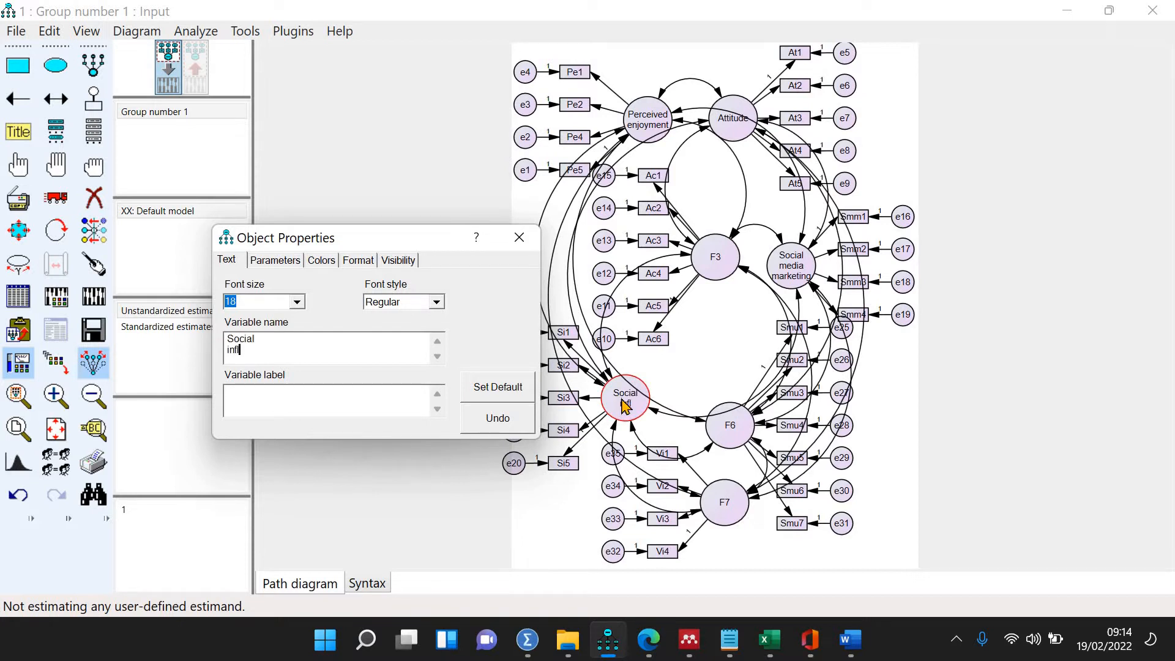
# Step: Rename latent factor F6 as Social media usage, with each word on its own line
pyautogui.click(732, 436)
pyautogui.press('BackSpace')
pyautogui.press('BackSpace')
pyautogui.write('S')
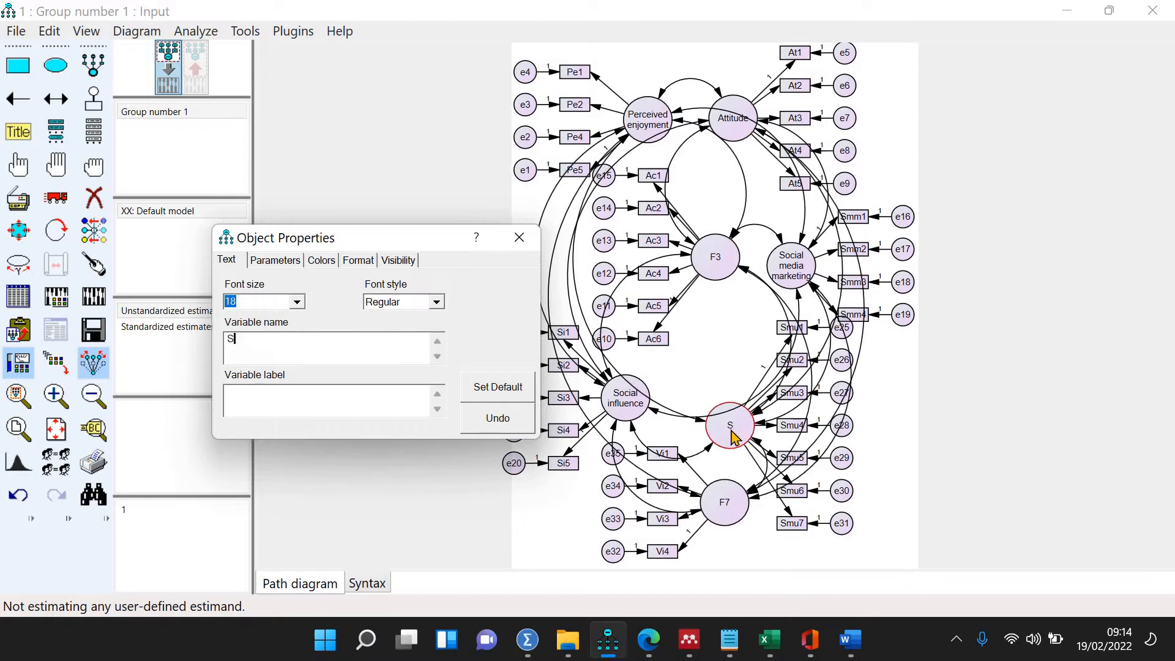
pyautogui.write('ocial')
pyautogui.press('Return')
pyautogui.write('media')
pyautogui.press('Return')
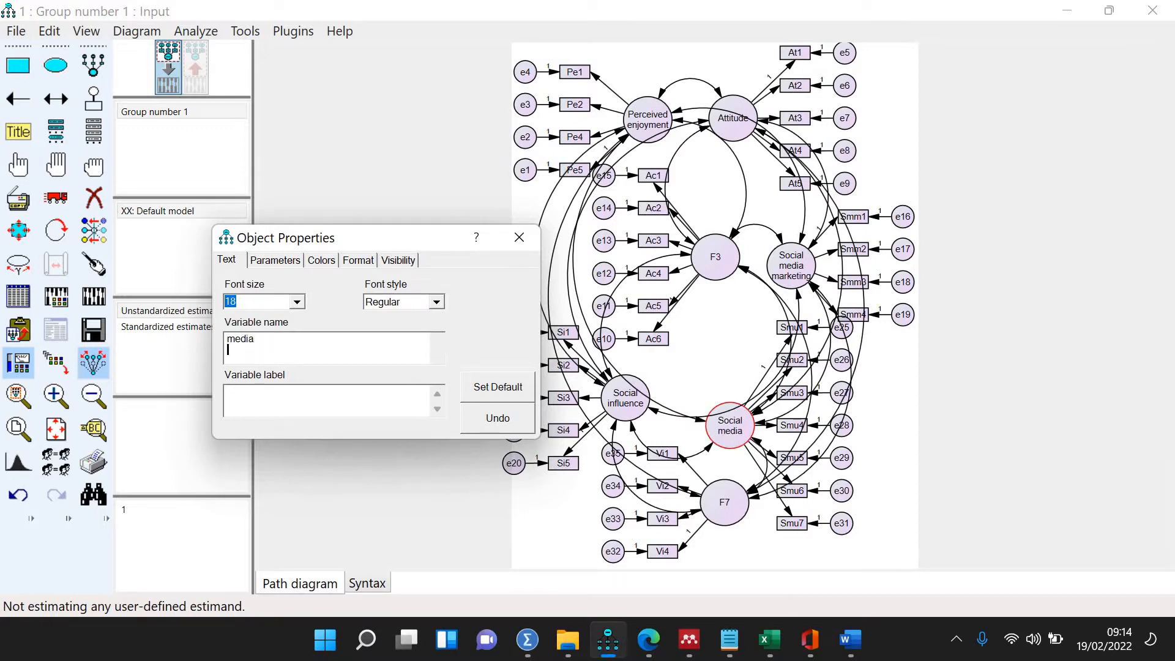
pyautogui.write('usage')
# Step: Rename latent factor F7 as Visit intention over two lines and close the object properties
pyautogui.click(725, 503)
pyautogui.write('Visit')
pyautogui.press('Return')
pyautogui.write('intention')
pyautogui.click(519, 238)
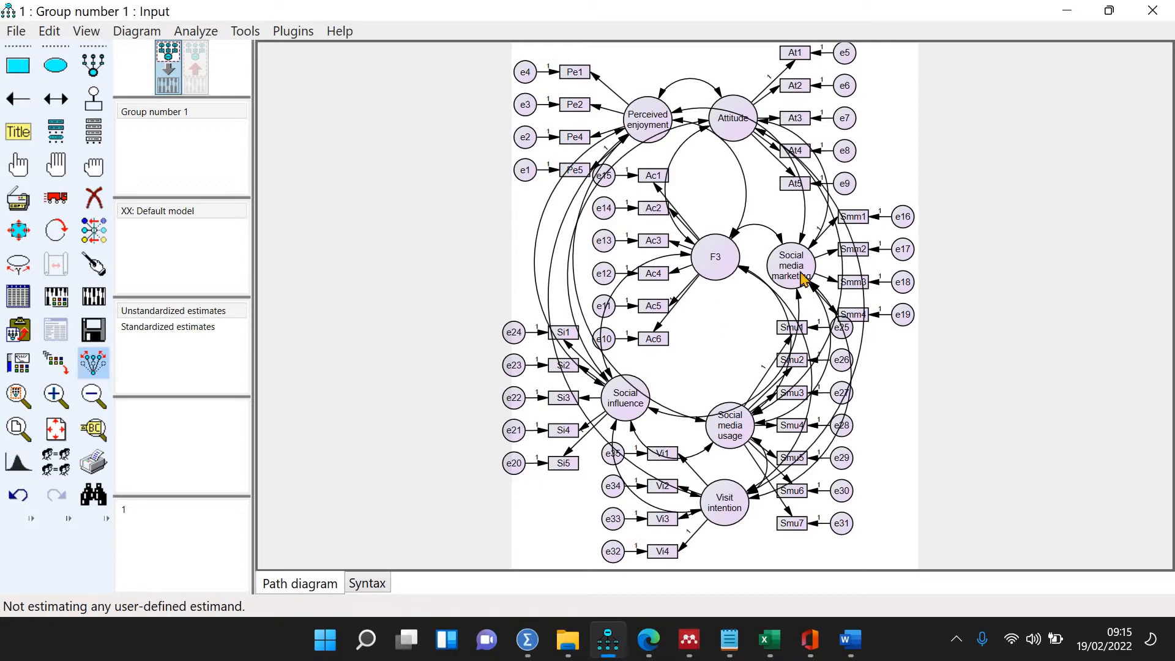
# Step: Save the model and store a copy named 2 in the 2022 SEM Metaverse folder
pyautogui.click(93, 329)
pyautogui.click(93, 329)
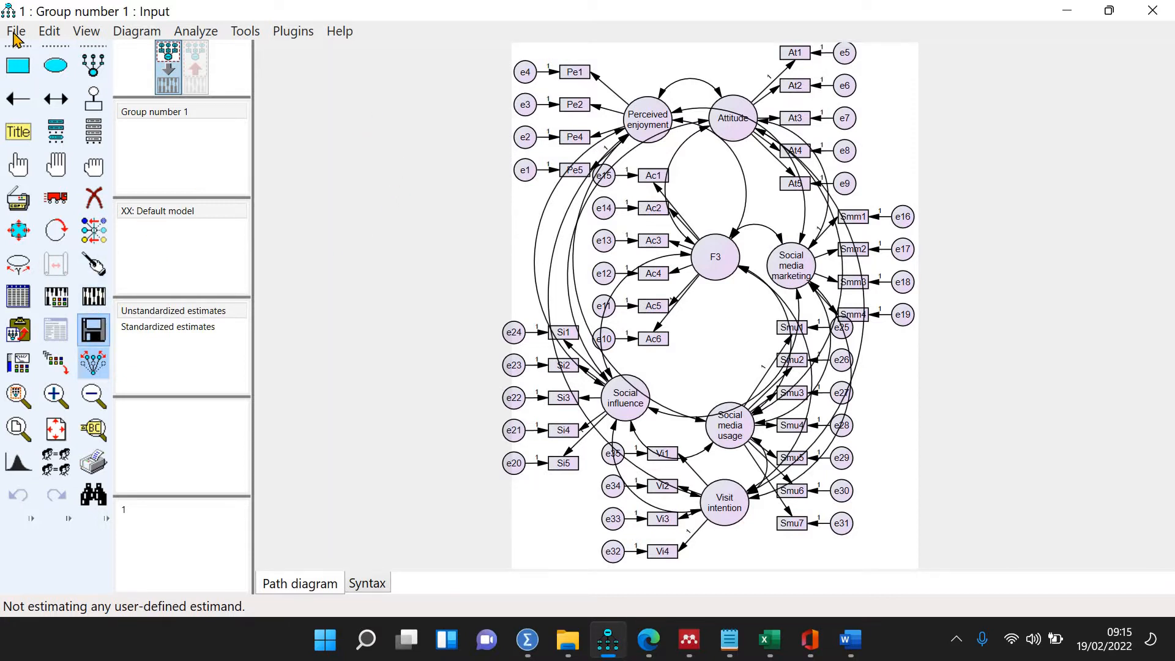
pyautogui.click(14, 34)
pyautogui.click(34, 156)
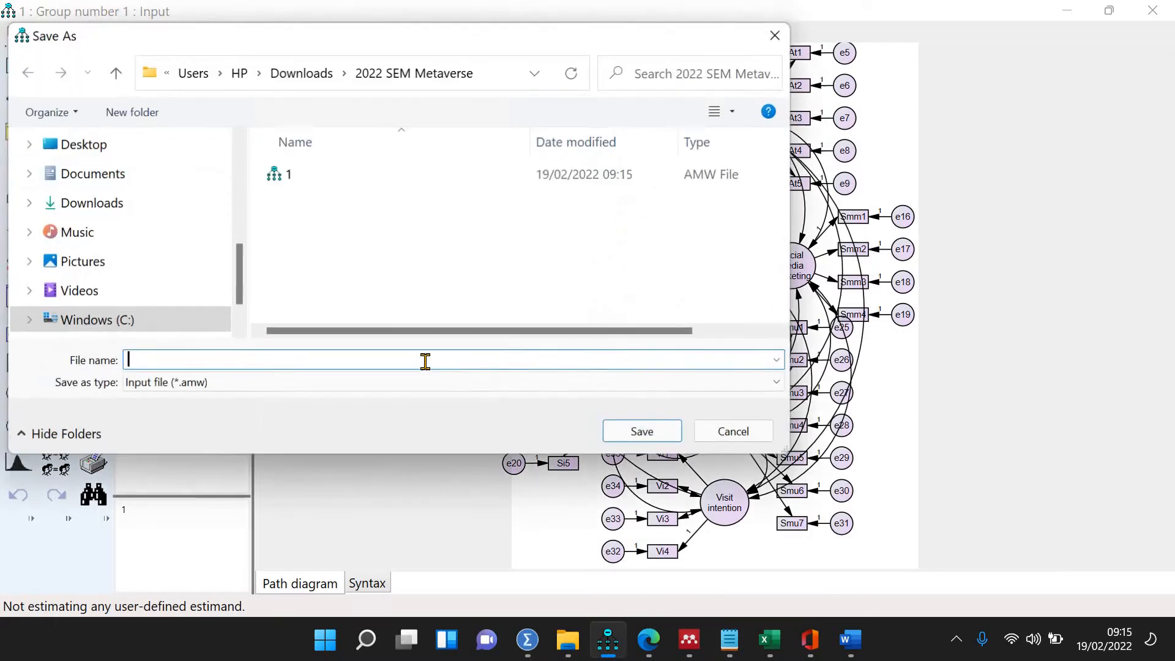
pyautogui.write('2')
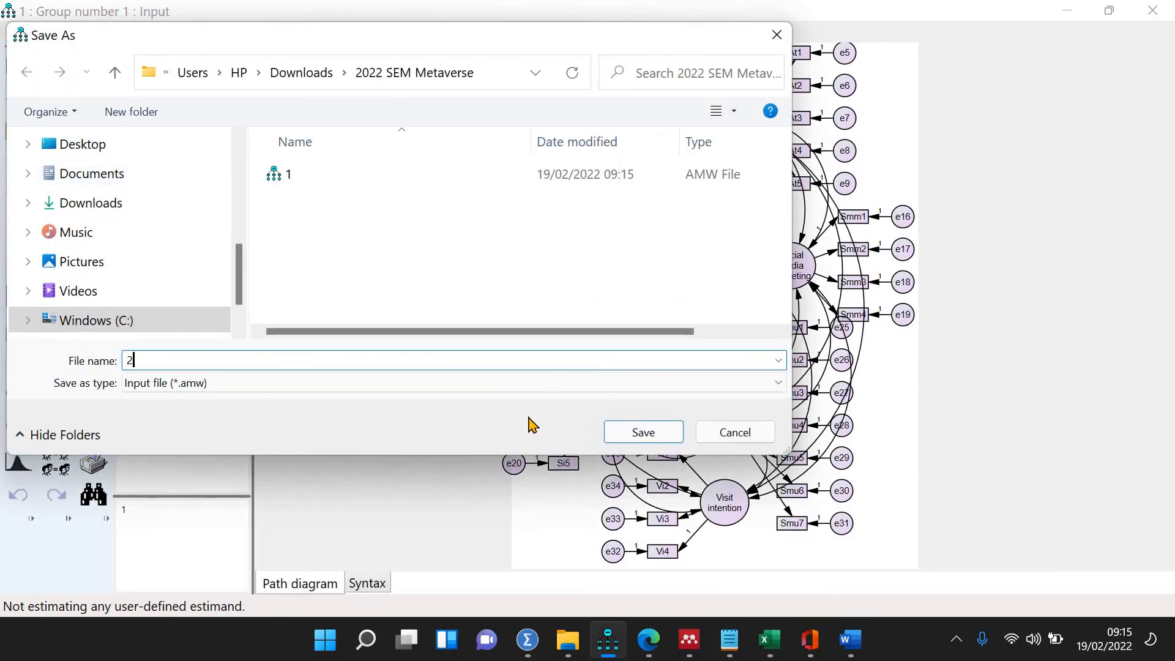
pyautogui.click(626, 441)
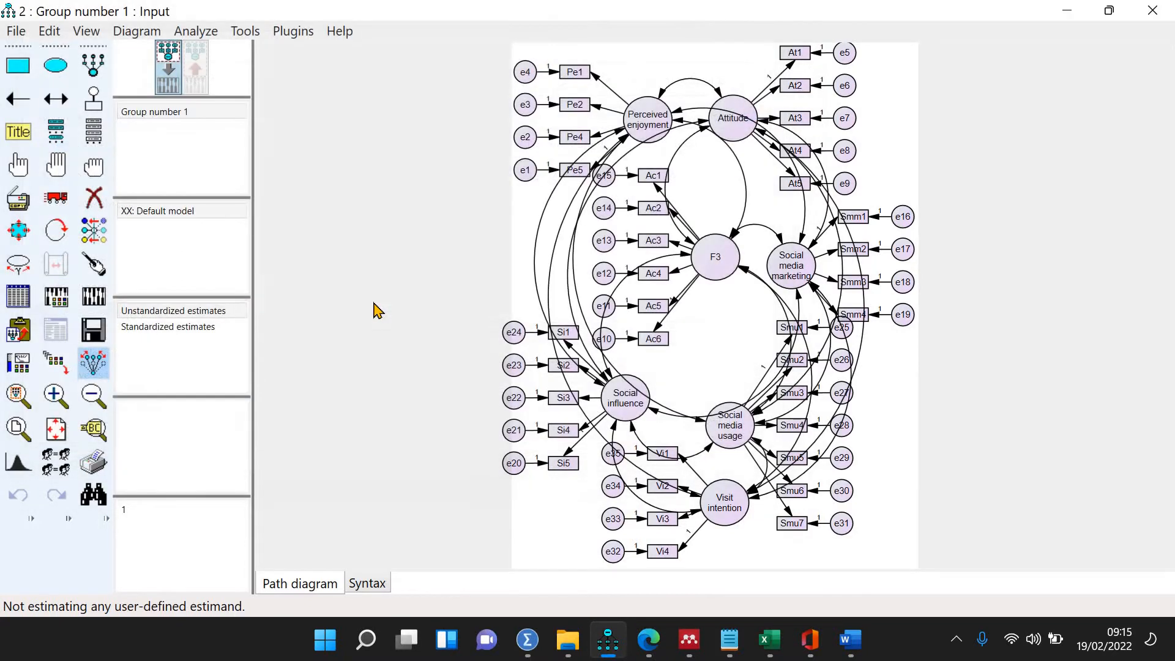
# Step: Calculate the model estimates, show the Model Fit summary in the text output and narrow the output window
pyautogui.click(94, 300)
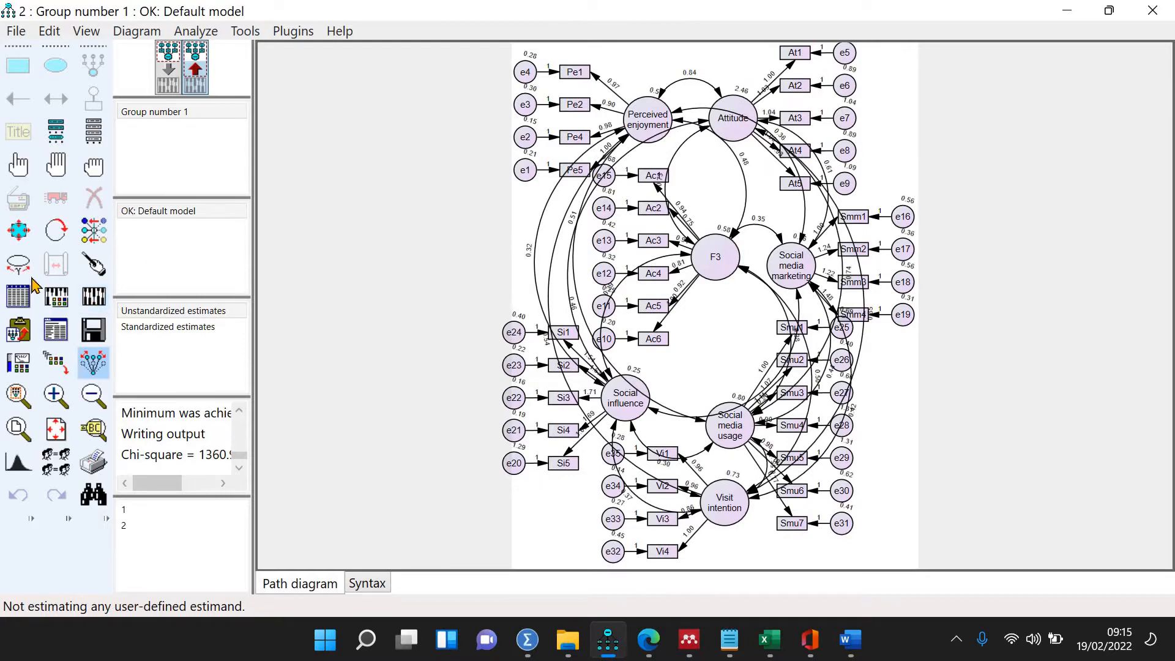
pyautogui.click(55, 330)
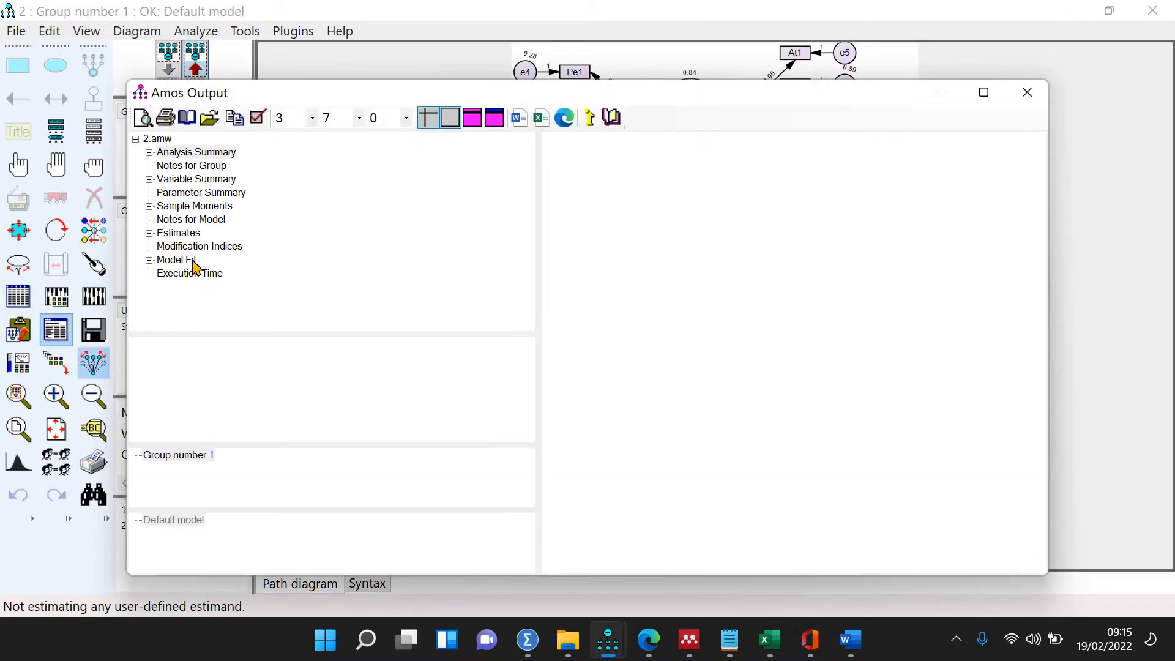
pyautogui.click(191, 261)
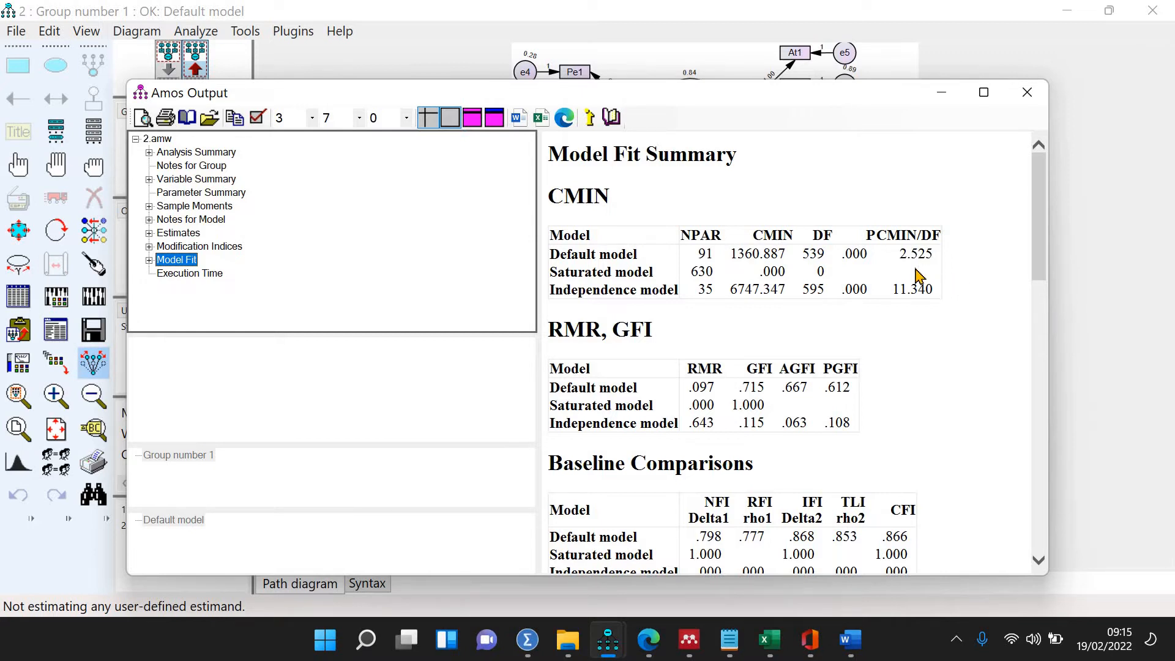
pyautogui.moveTo(1047, 325); pyautogui.dragTo(716, 307)
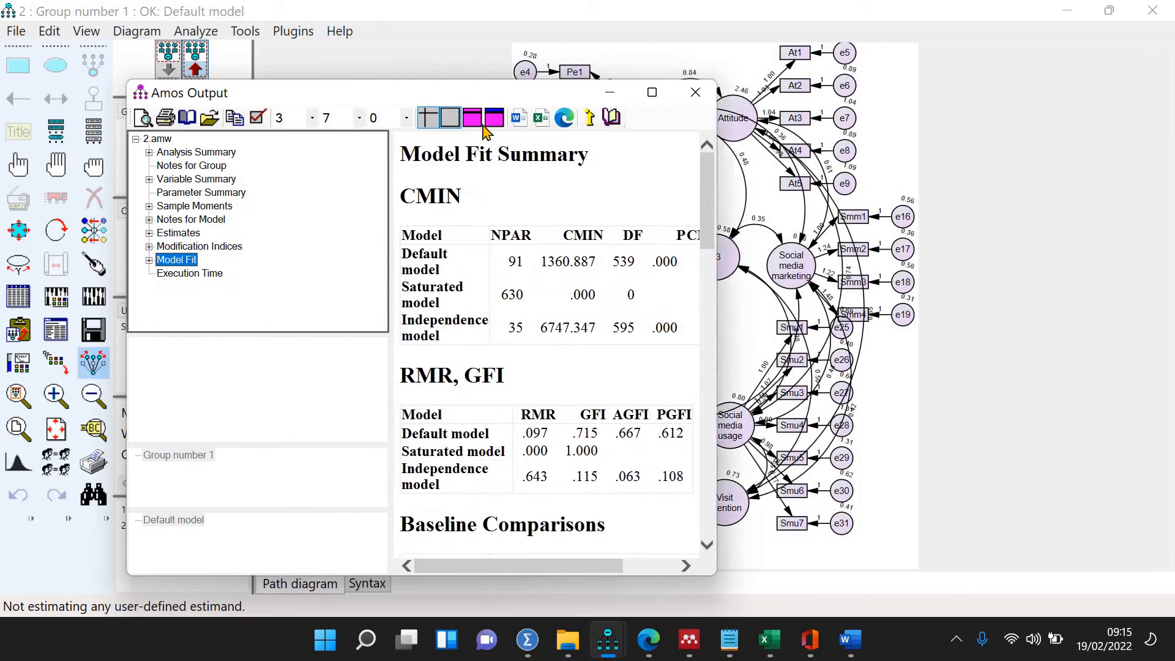
# Step: Examine the covariance modification indices of the default model in a wider output window
pyautogui.click(189, 247)
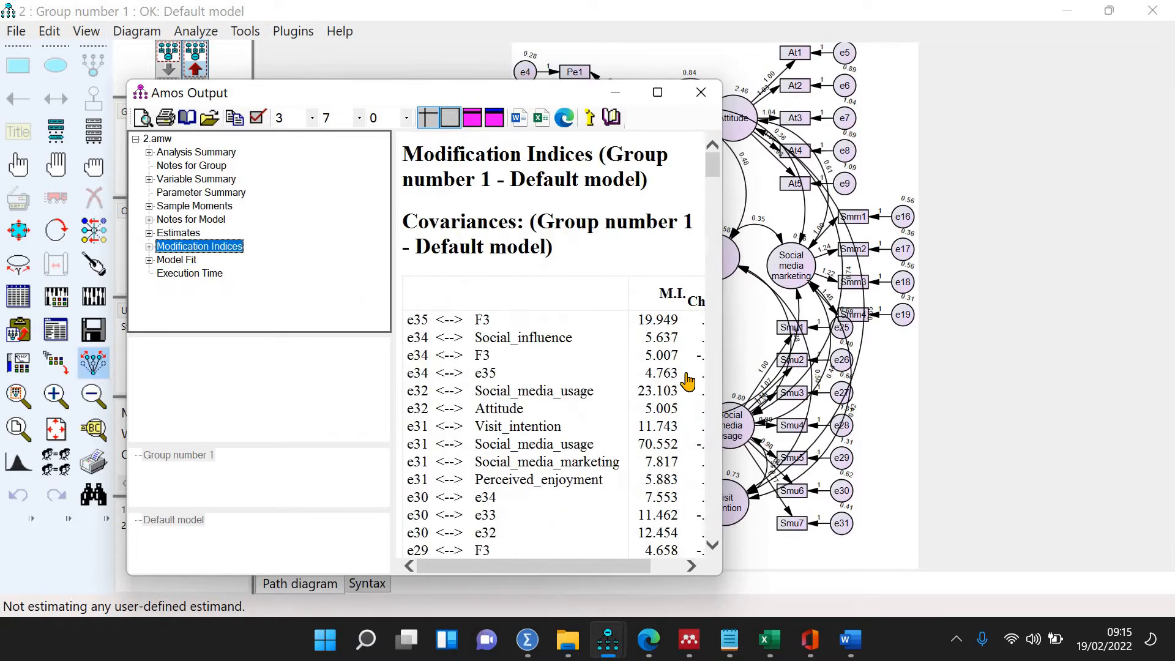
pyautogui.moveTo(722, 371); pyautogui.dragTo(916, 393)
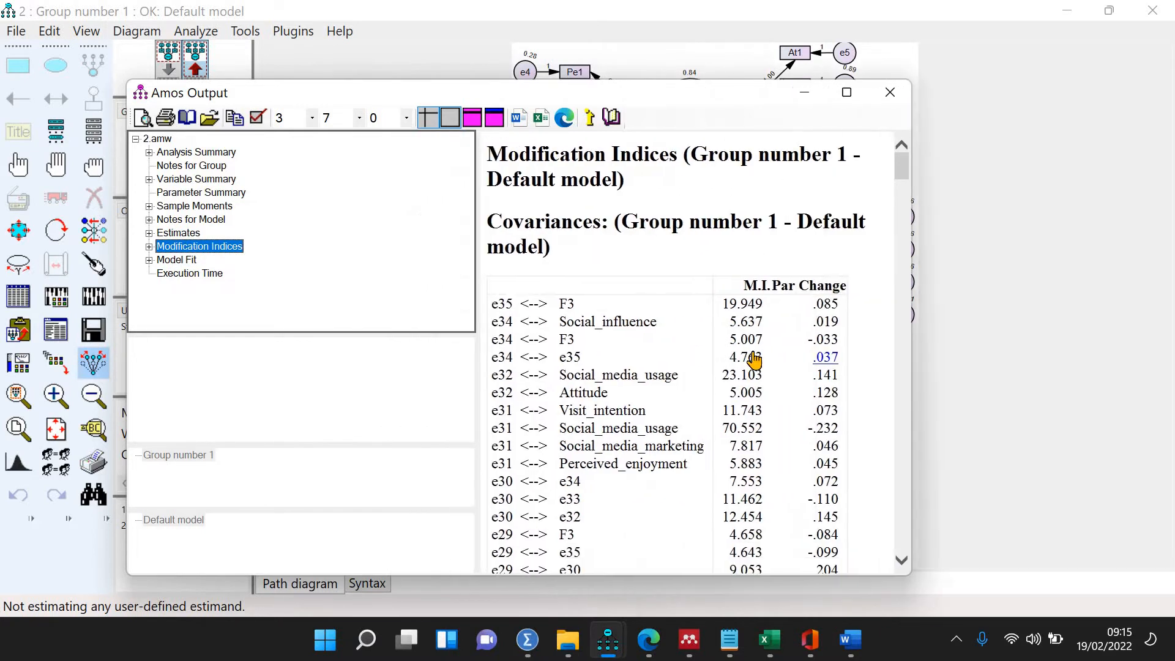
pyautogui.scroll(-1, 753, 342)
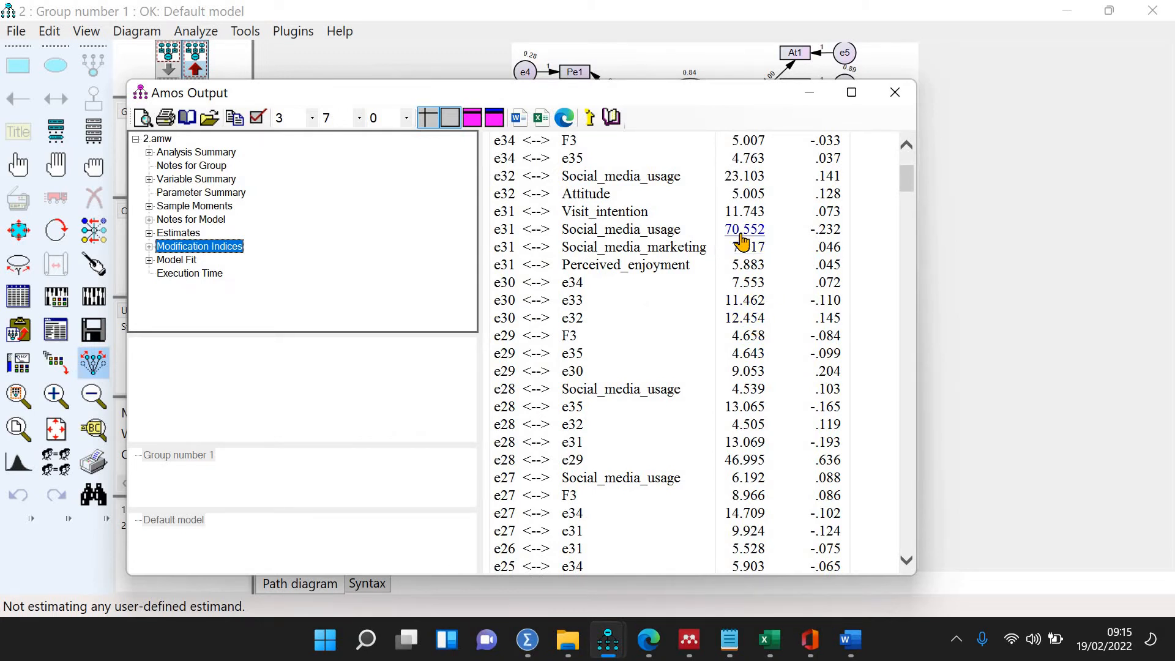
pyautogui.scroll(3, 756, 232)
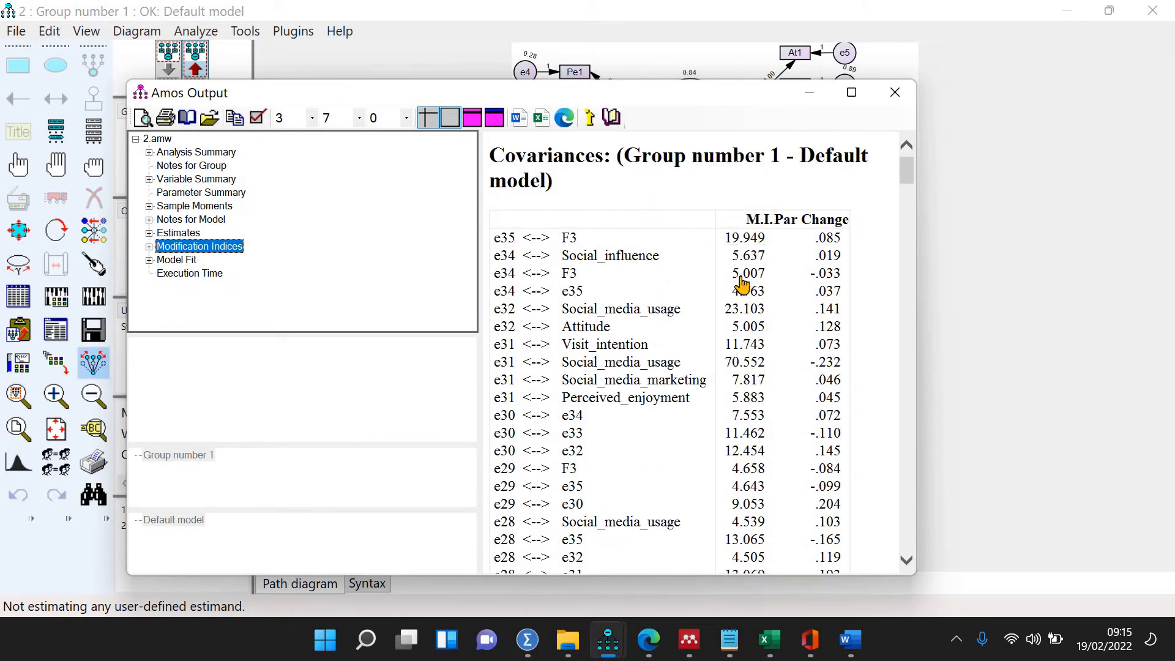
# Step: Look through the covariance modification indices from e35 down to e3 for the largest values, including those of e31
pyautogui.scroll(-10, 736, 372)
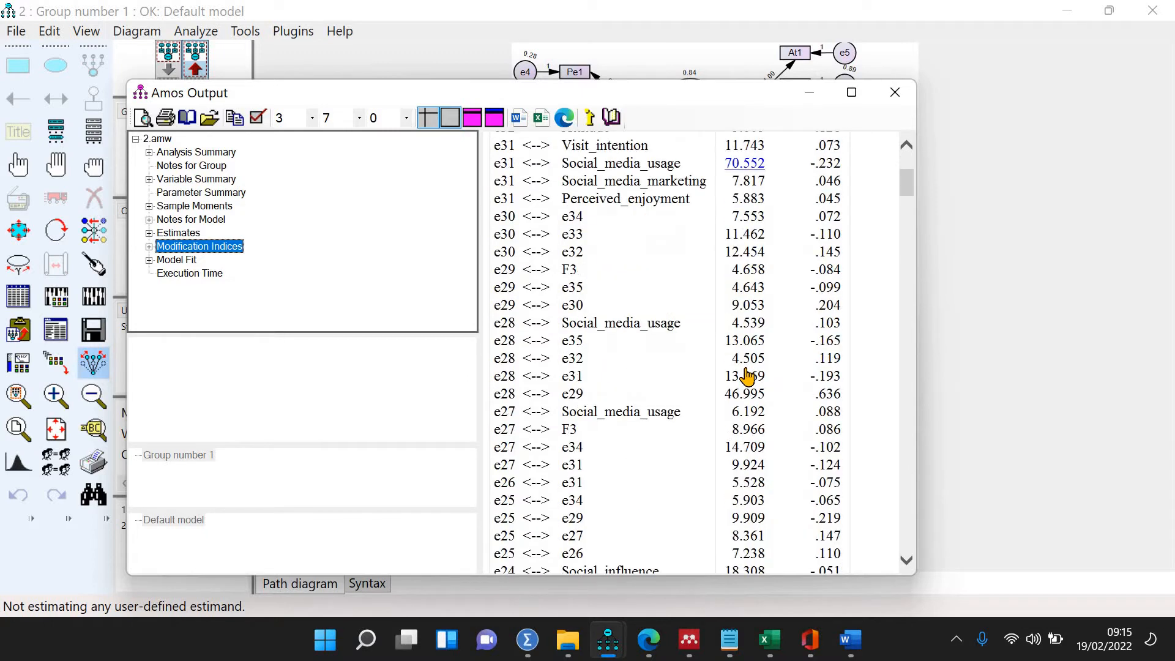
pyautogui.scroll(-14, 748, 372)
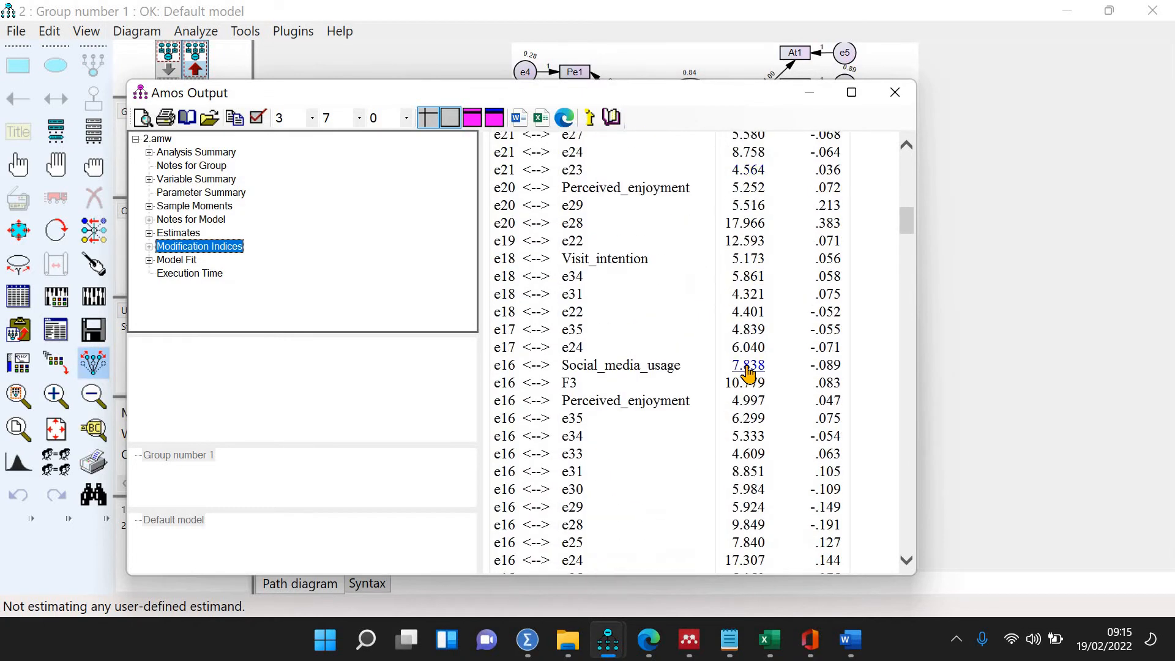
pyautogui.scroll(-12, 748, 372)
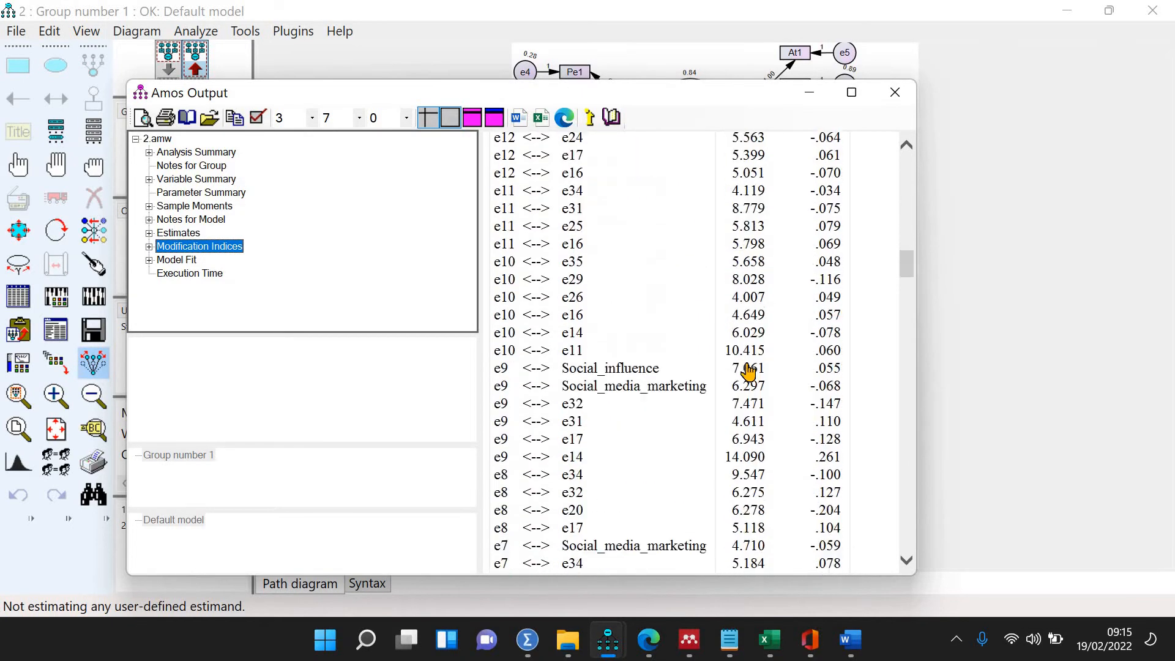
pyautogui.scroll(-15, 748, 372)
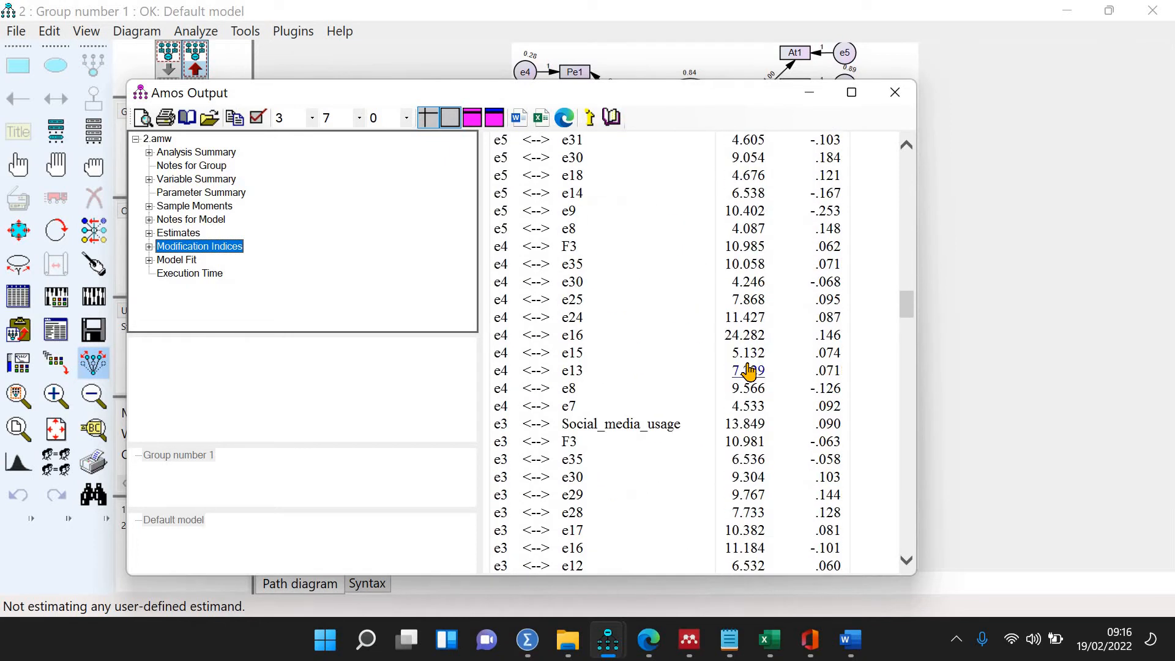
pyautogui.scroll(4, 753, 366)
pyautogui.scroll(15, 753, 366)
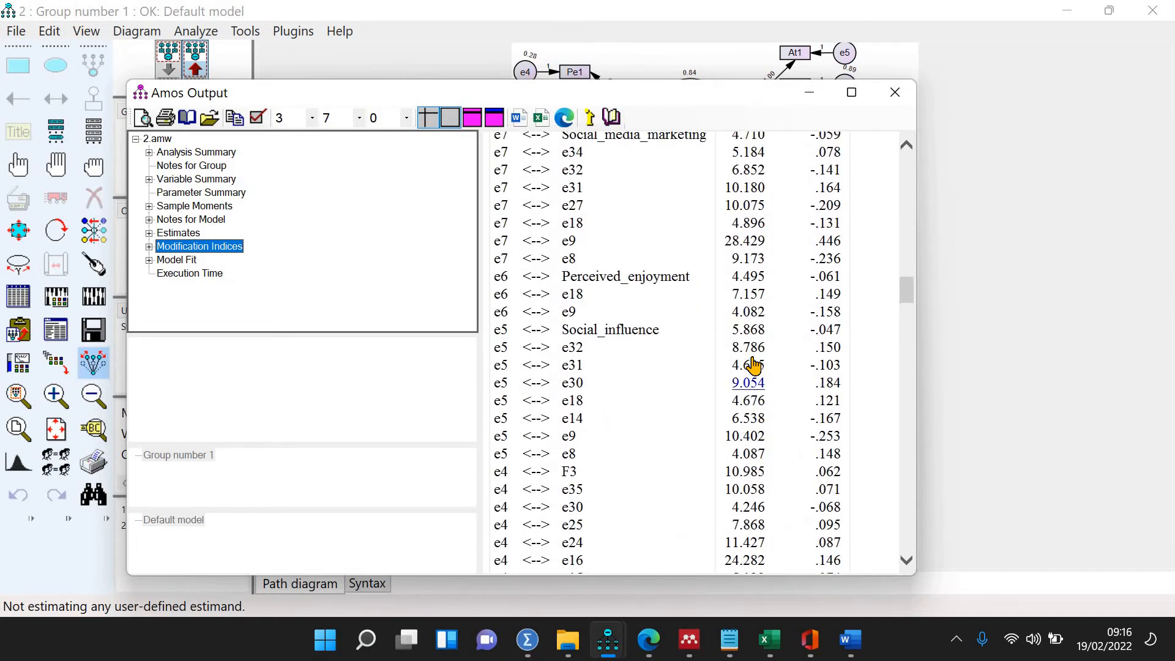
pyautogui.scroll(15, 753, 366)
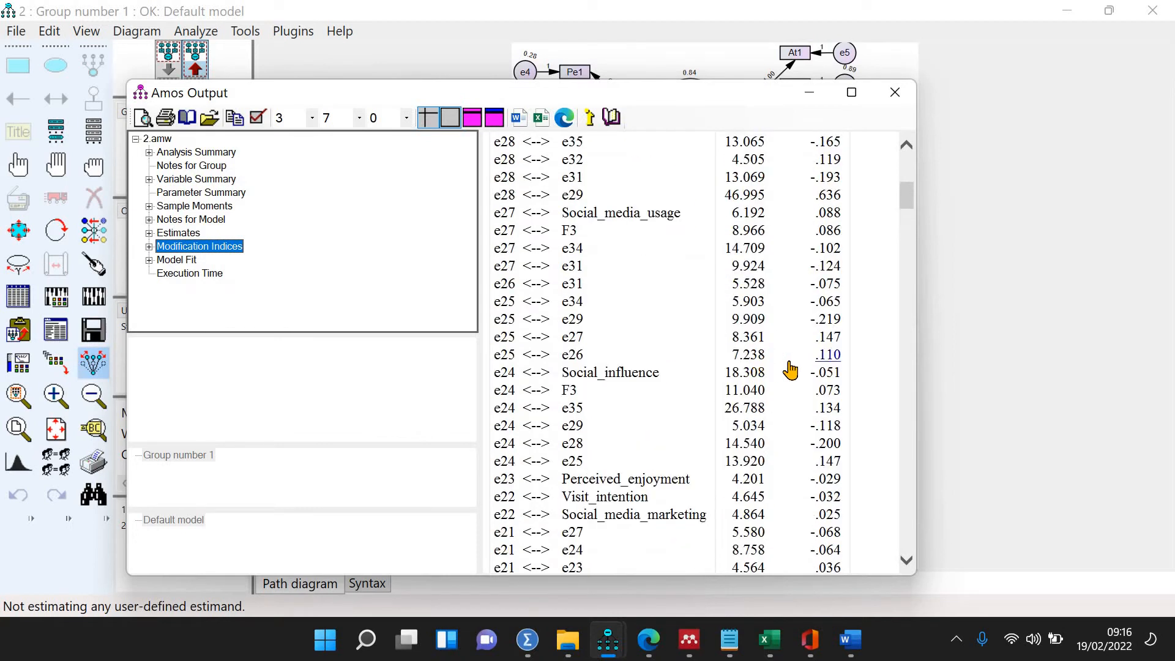
pyautogui.scroll(6, 790, 370)
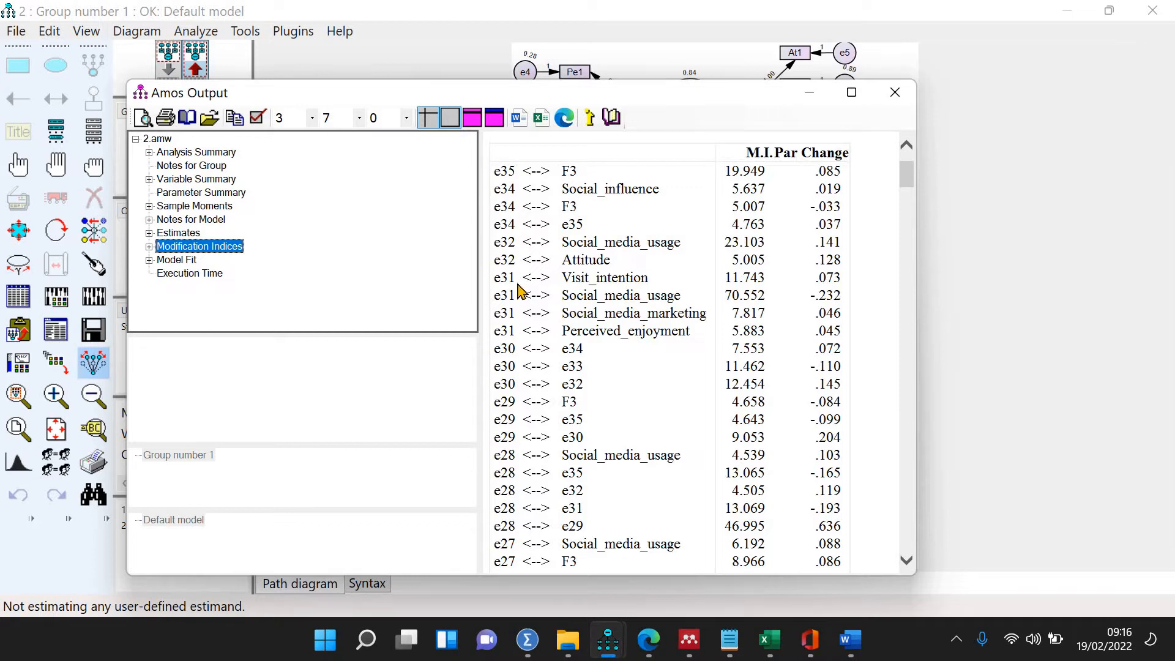
# Step: Return to the path diagram's input view and delete indicator Smu7 of Social media usage with its error term e31
pyautogui.click(993, 293)
pyautogui.click(173, 84)
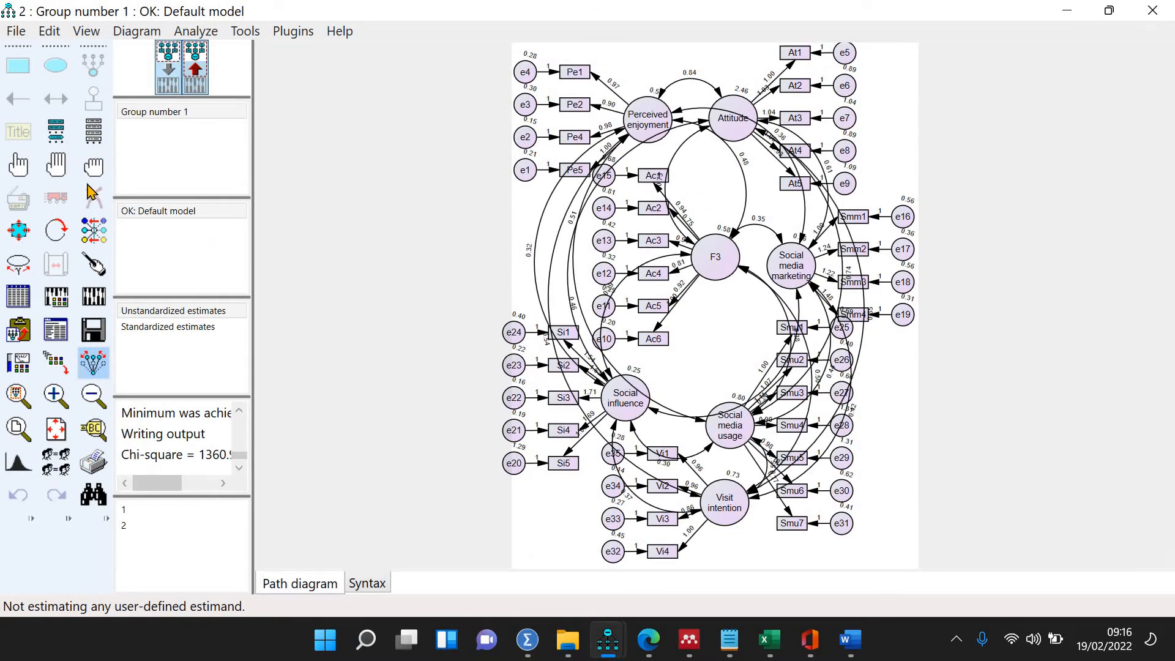
pyautogui.click(94, 197)
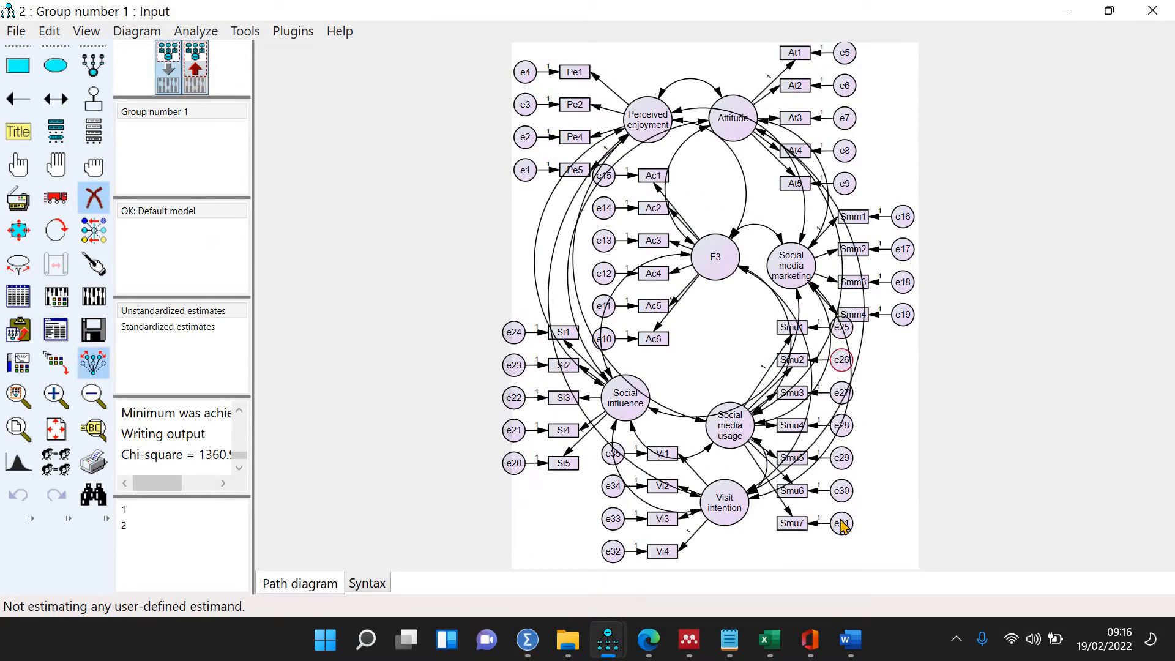
pyautogui.click(800, 525)
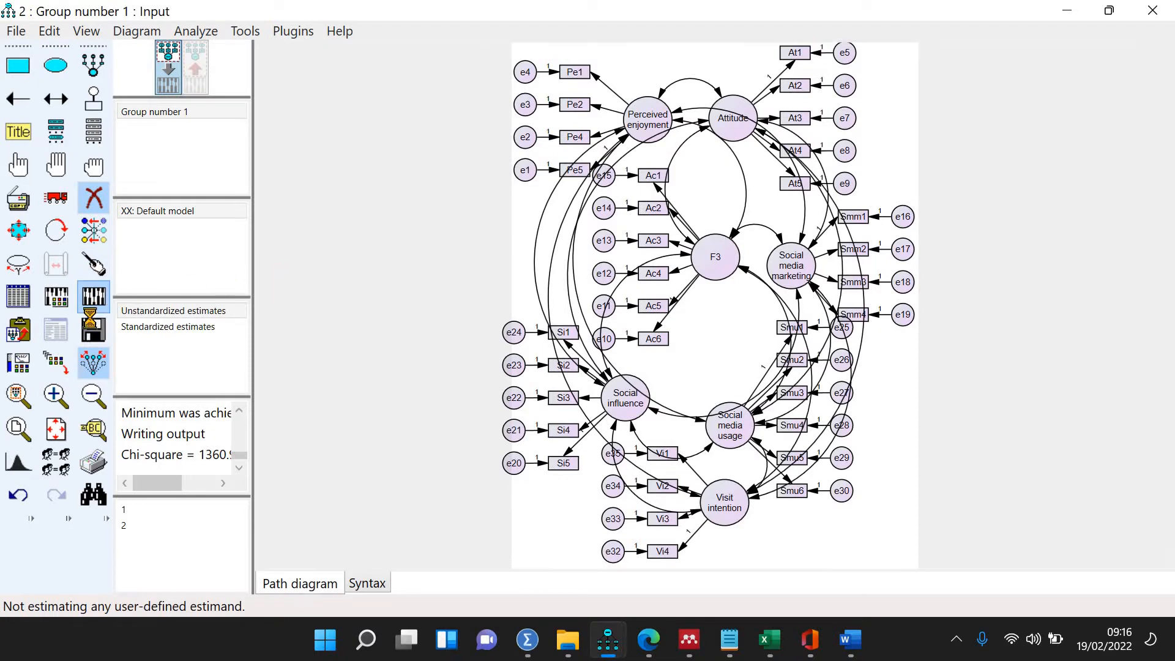
# Step: Recalculate the estimates and open the model fit and modification indices results in the text output
pyautogui.click(59, 331)
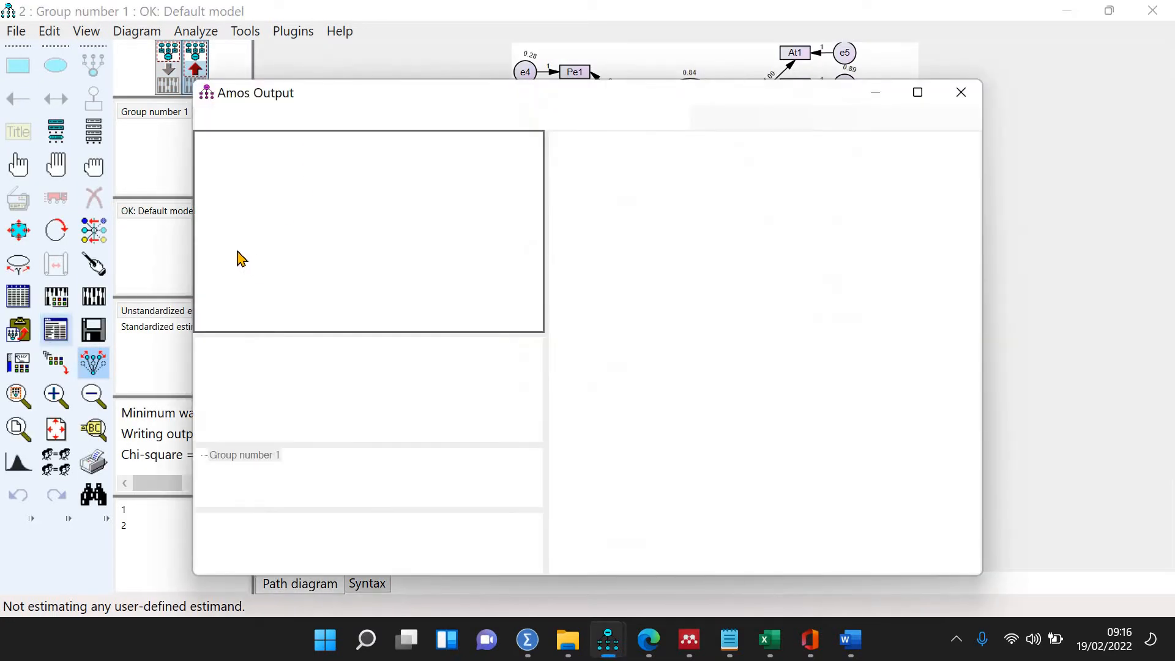
pyautogui.click(242, 260)
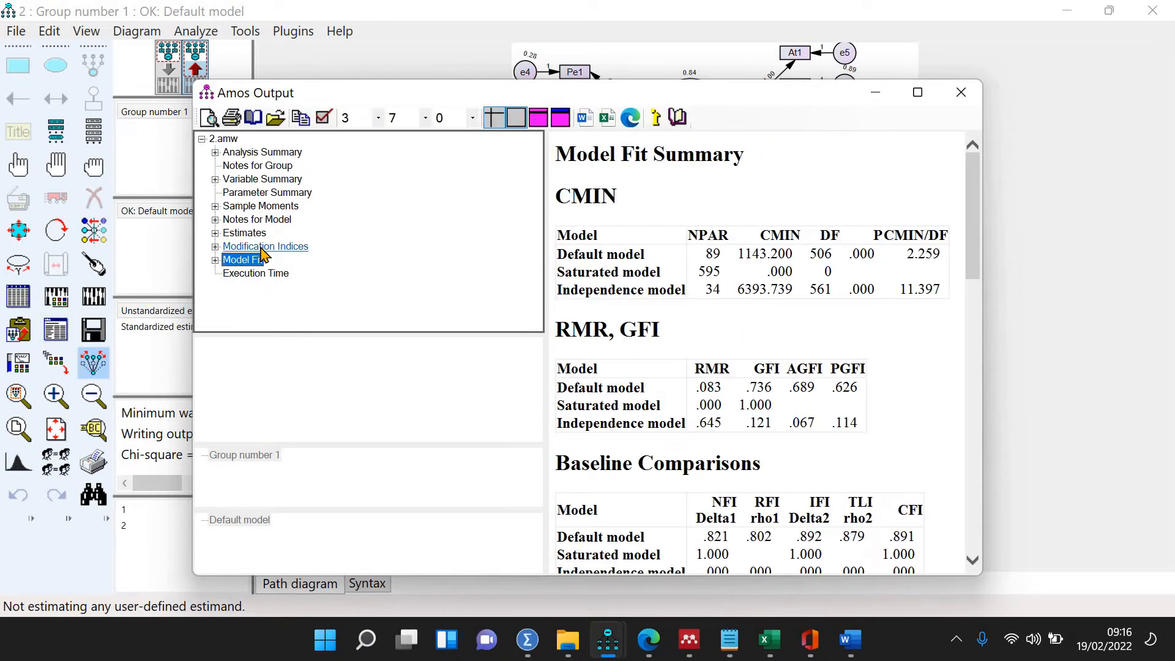
pyautogui.click(262, 247)
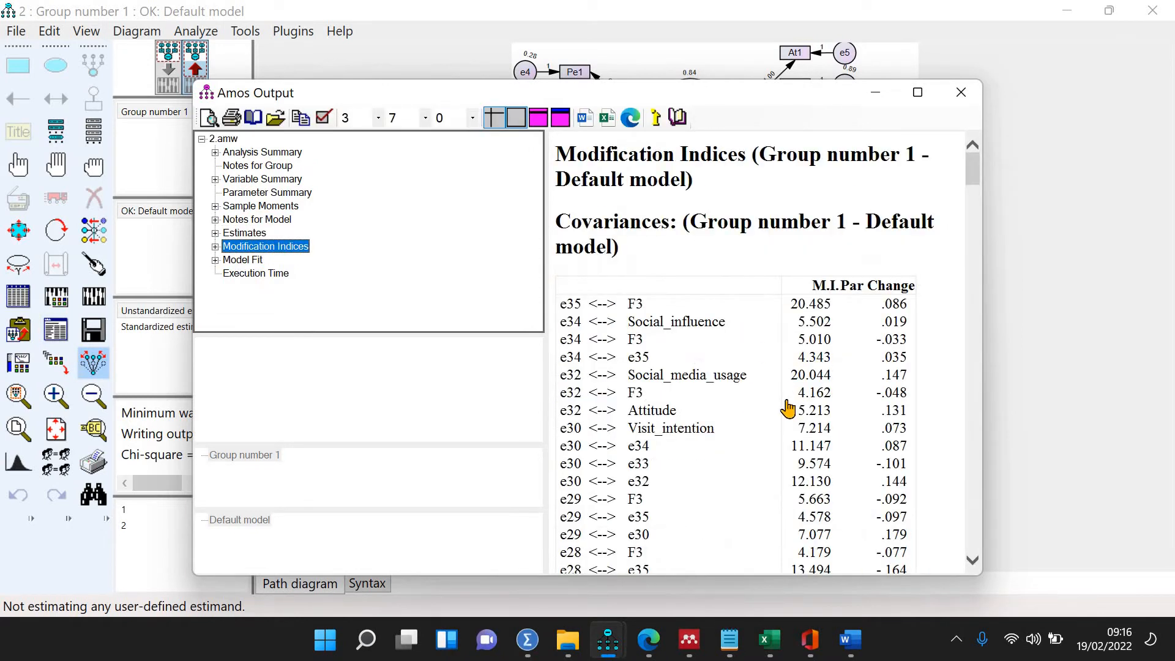
# Step: Scan the recalculated covariance modification indices from e35 down to e1 for the largest remaining values
pyautogui.scroll(-5, 791, 390)
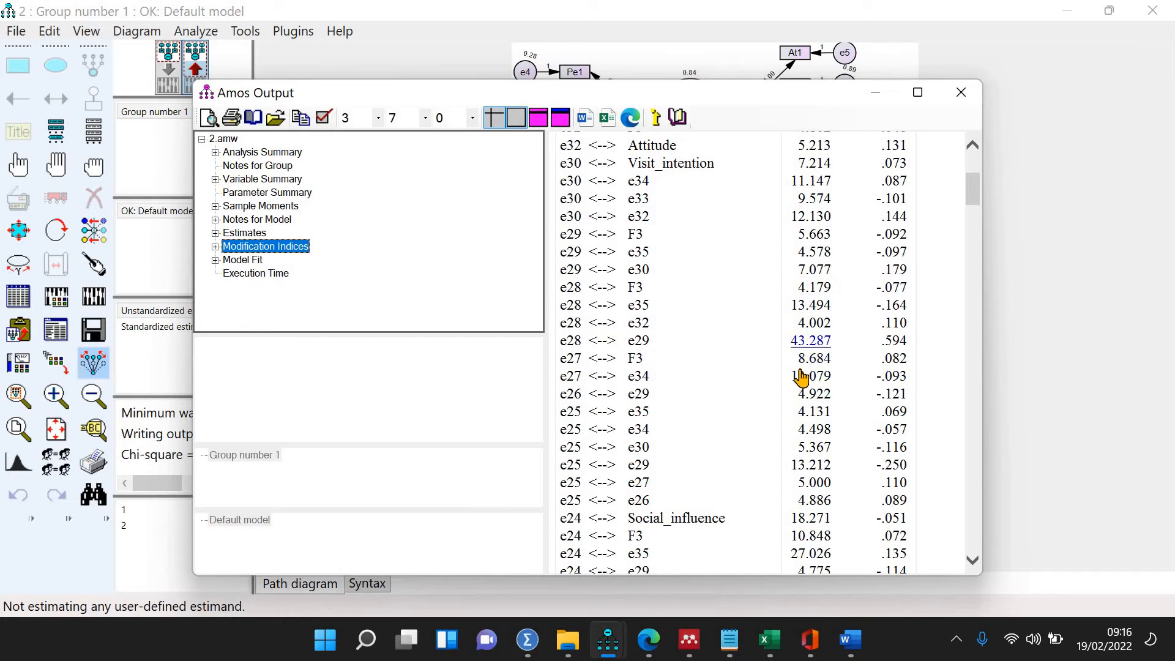
pyautogui.scroll(-2, 807, 373)
pyautogui.scroll(-12, 845, 381)
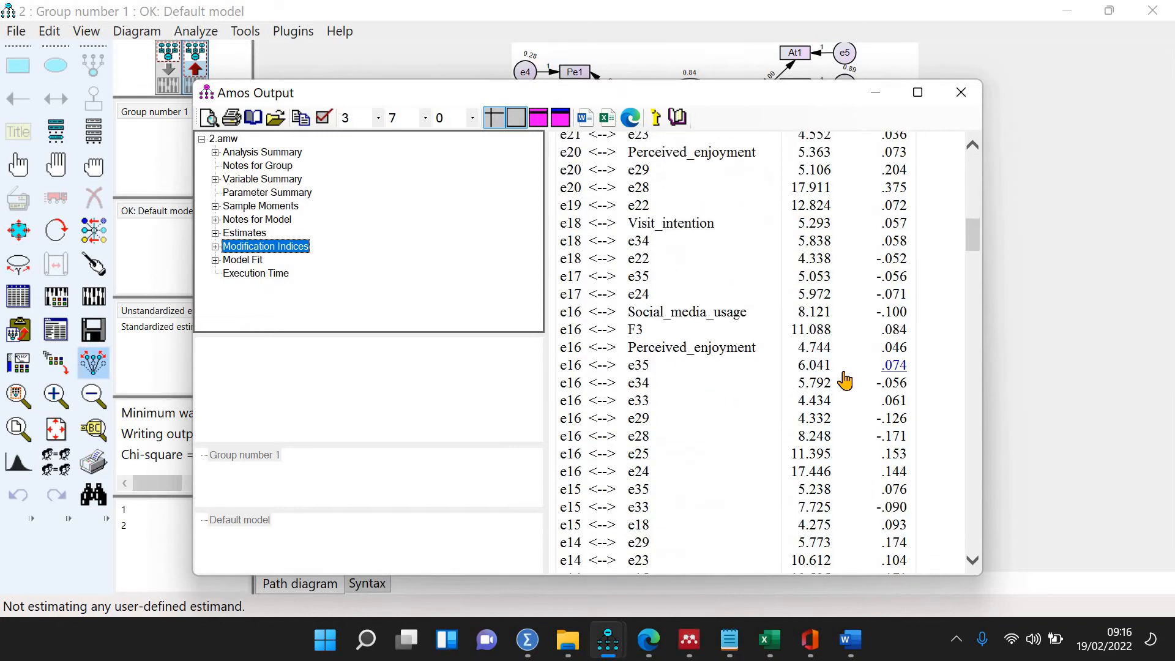
pyautogui.scroll(-10, 845, 381)
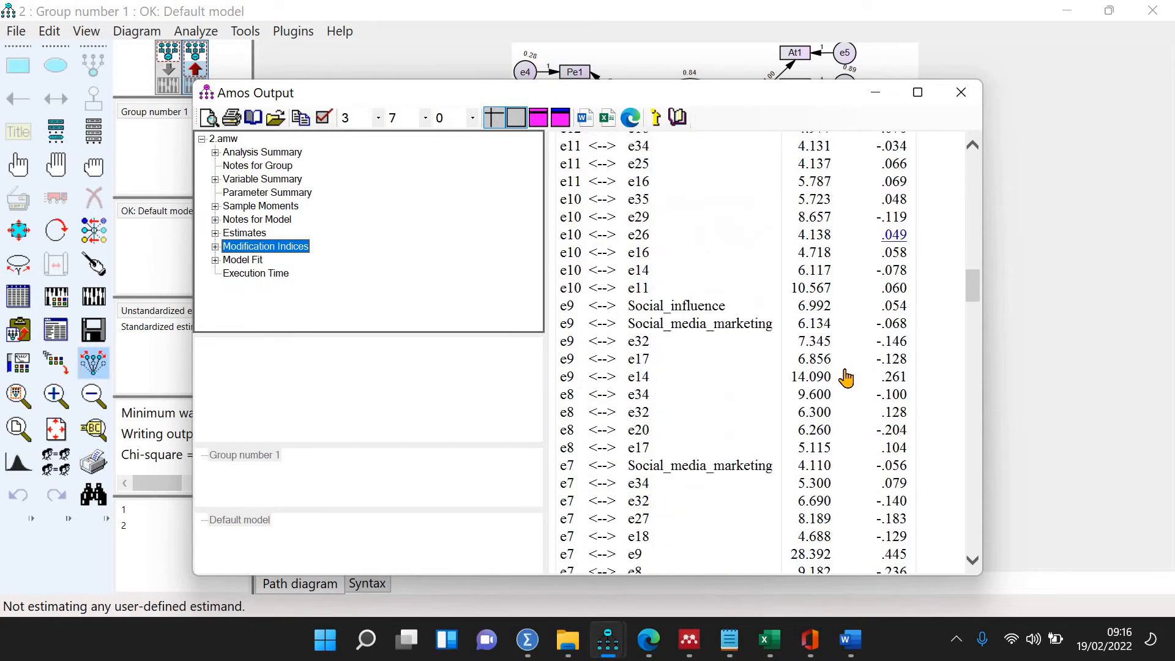
pyautogui.scroll(-8, 846, 378)
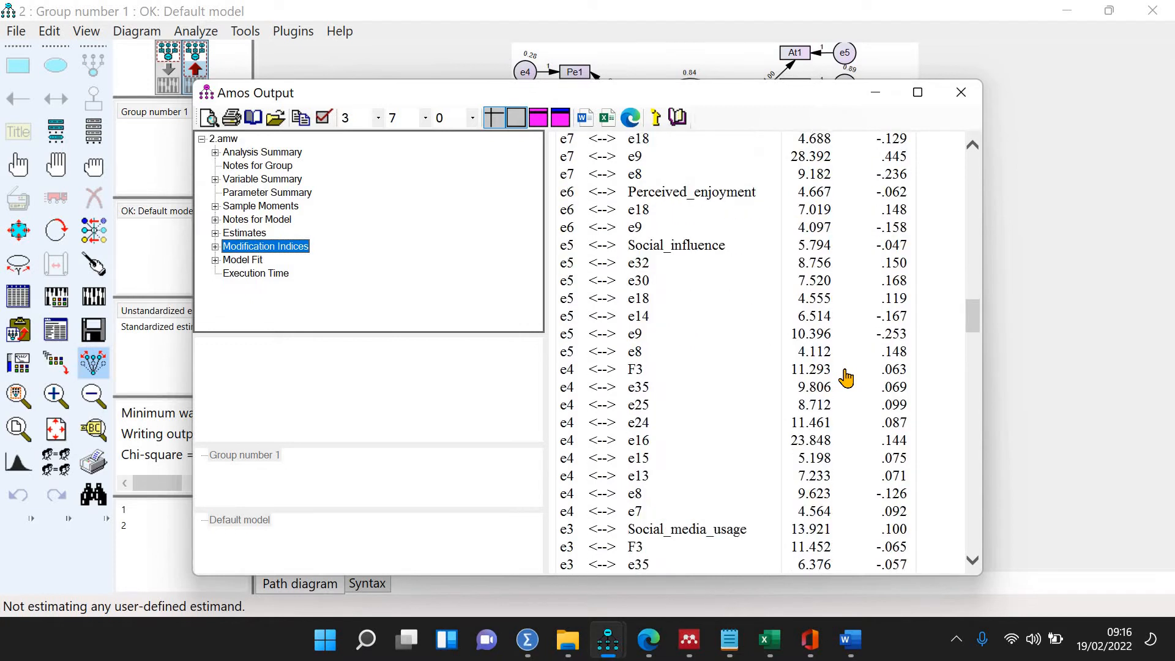
pyautogui.scroll(-6, 846, 378)
pyautogui.scroll(14, 848, 375)
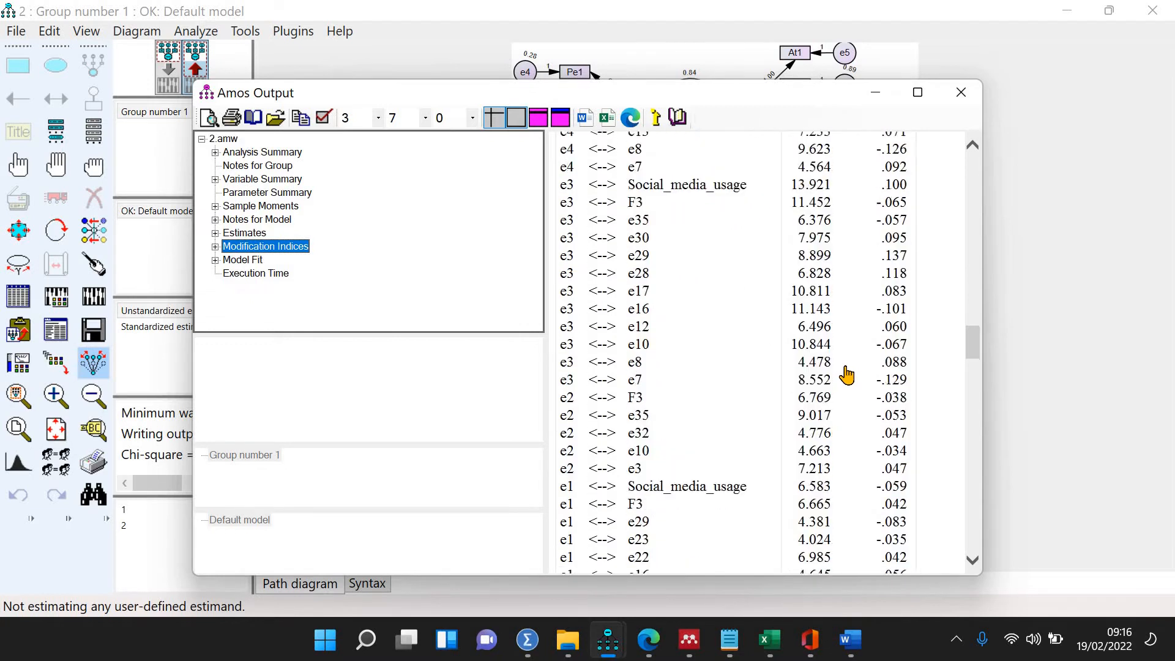
pyautogui.scroll(15, 847, 375)
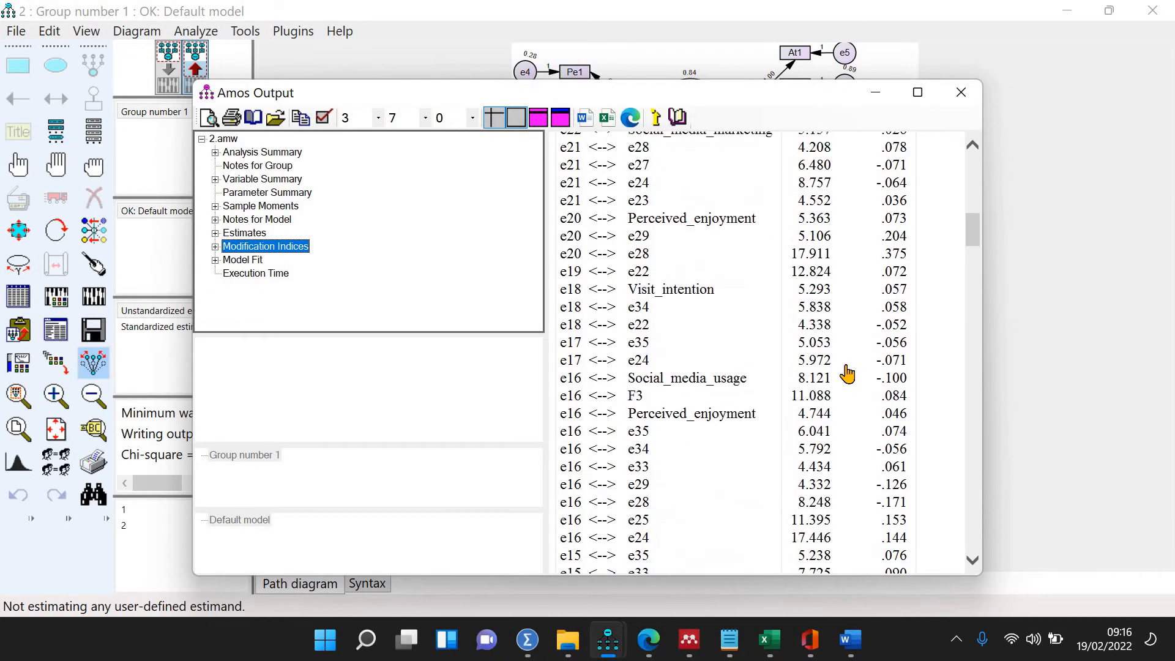
pyautogui.scroll(8, 847, 374)
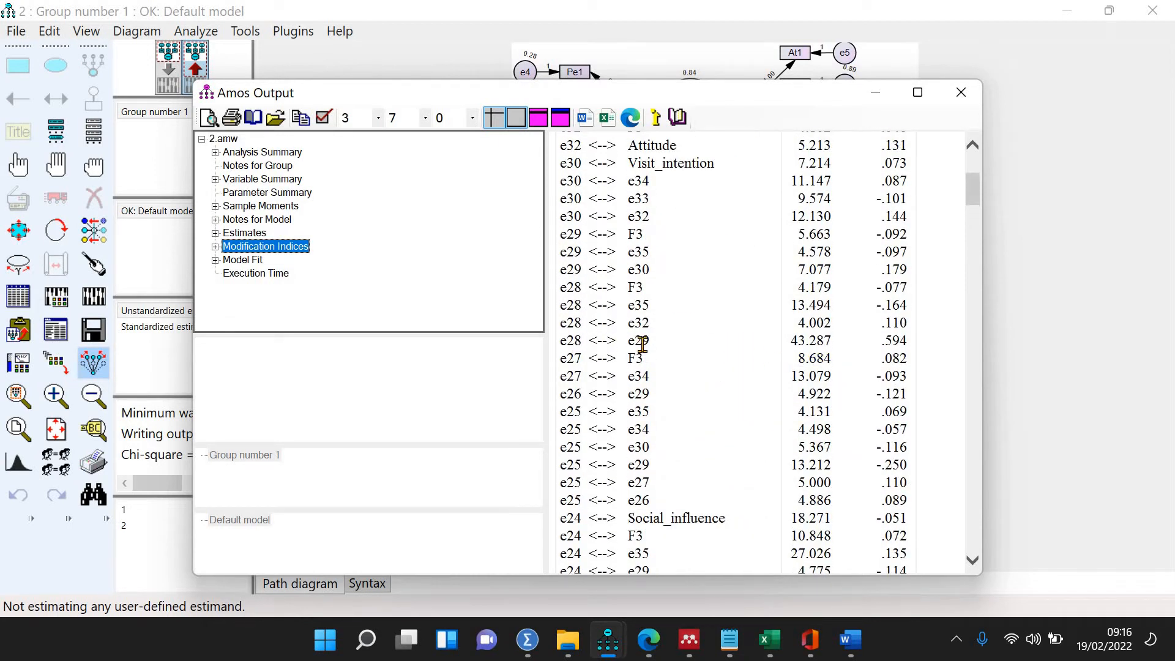
# Step: Trace the covariance entries involving error terms e28 and e29 through the whole modification indices list
pyautogui.scroll(4, 642, 345)
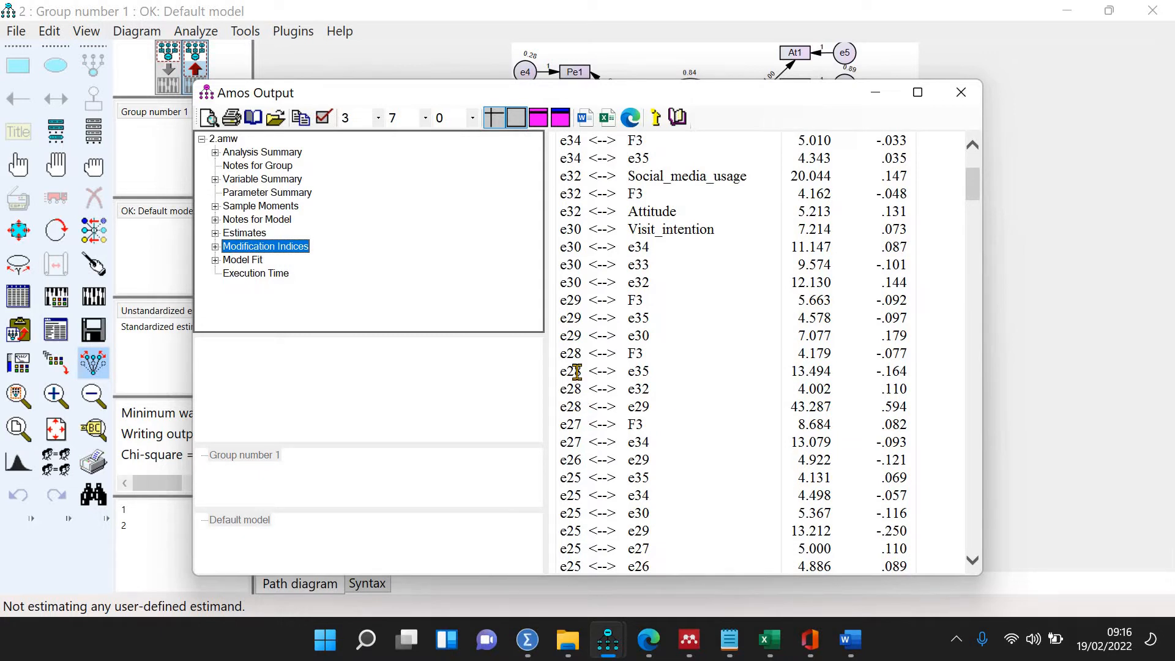
pyautogui.scroll(1, 692, 353)
pyautogui.scroll(-4, 689, 367)
pyautogui.scroll(-2, 680, 390)
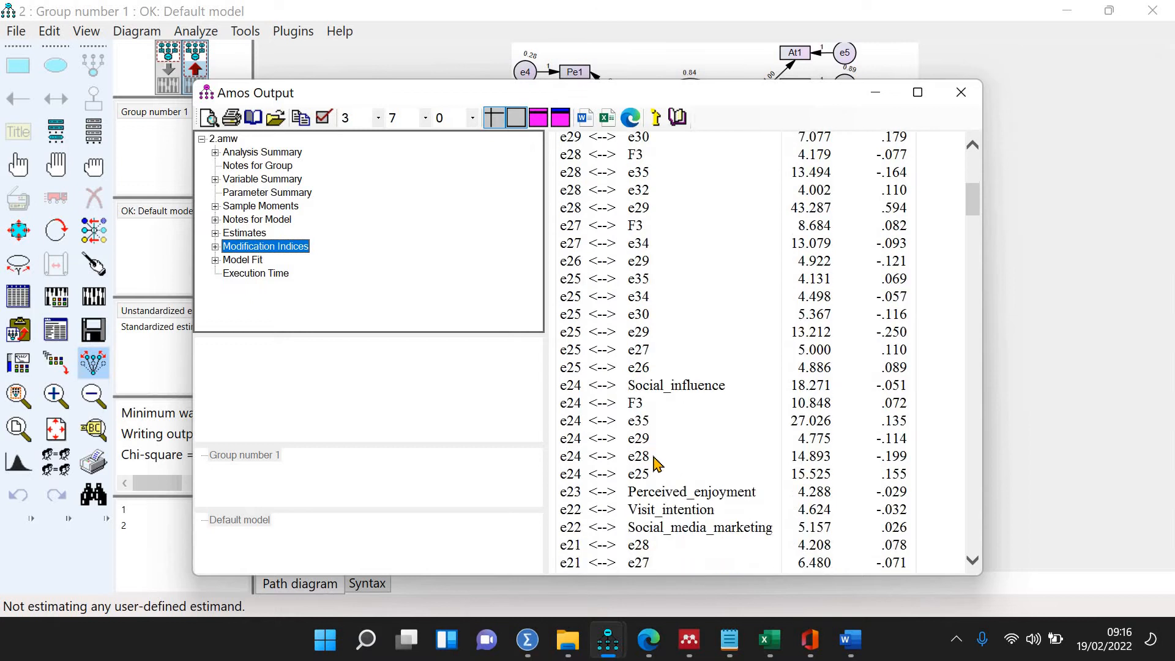
pyautogui.scroll(-3, 669, 435)
pyautogui.scroll(-2, 669, 426)
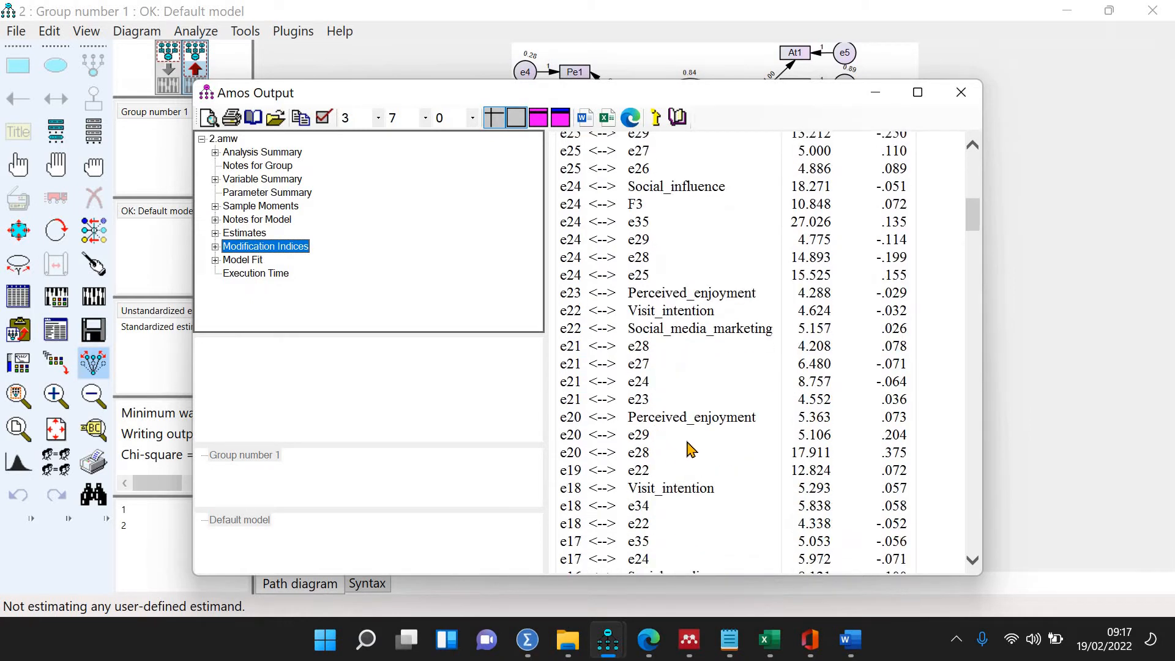
pyautogui.scroll(-5, 687, 444)
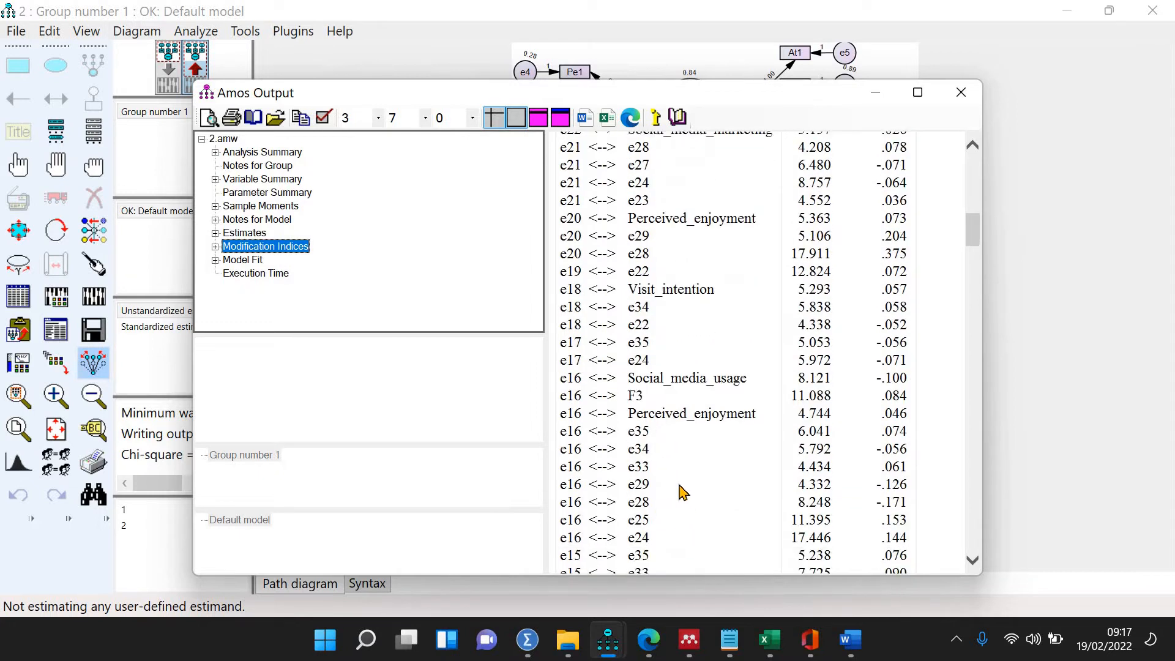
pyautogui.scroll(-4, 686, 489)
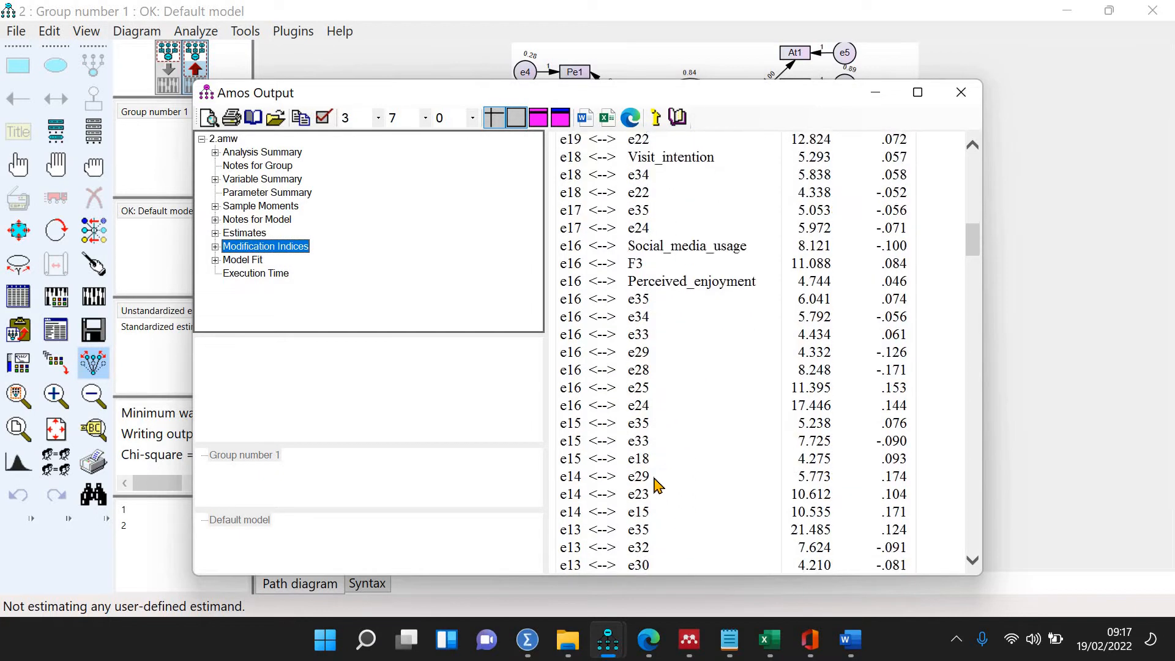
pyautogui.scroll(-7, 657, 483)
pyautogui.scroll(-6, 661, 484)
pyautogui.scroll(-4, 662, 484)
pyautogui.scroll(-7, 662, 483)
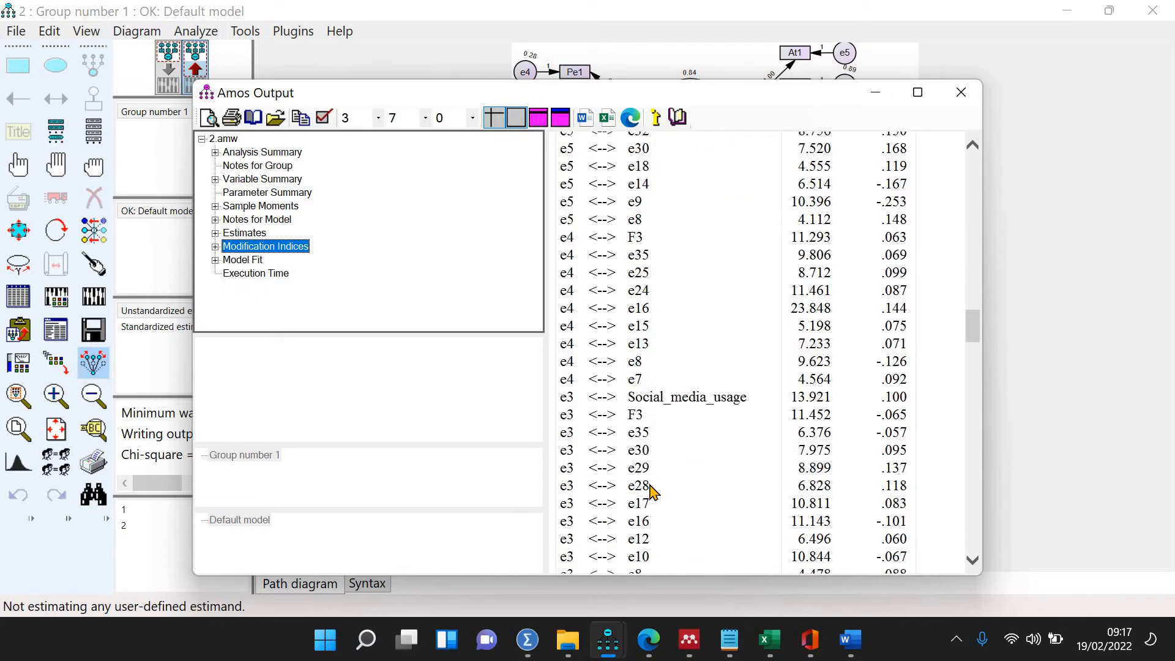
pyautogui.scroll(-5, 652, 490)
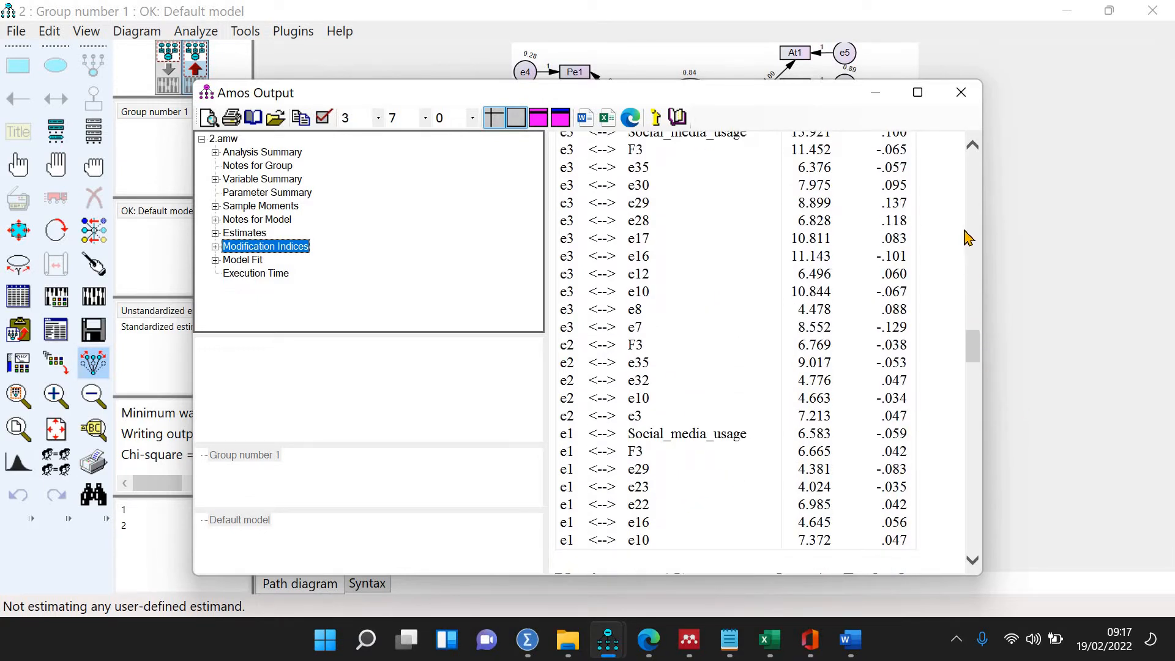
# Step: Compare the e28 and e29 modification index entries once more down to the e16 rows and return to the path diagram
pyautogui.scroll(20, 971, 242)
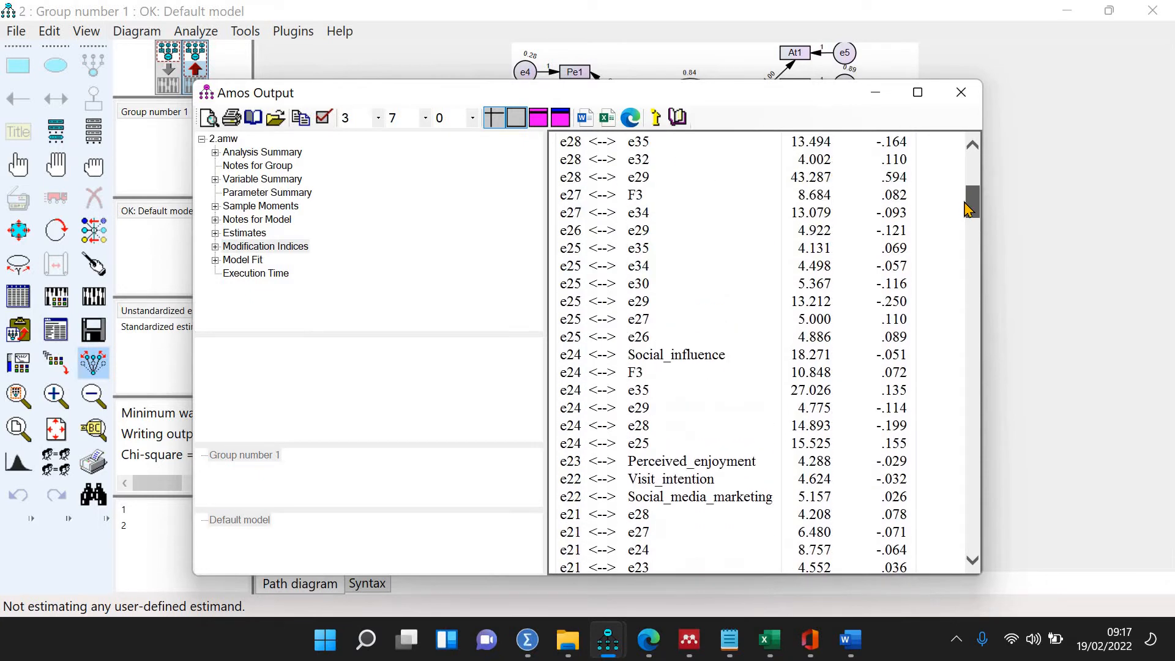
pyautogui.scroll(2, 970, 200)
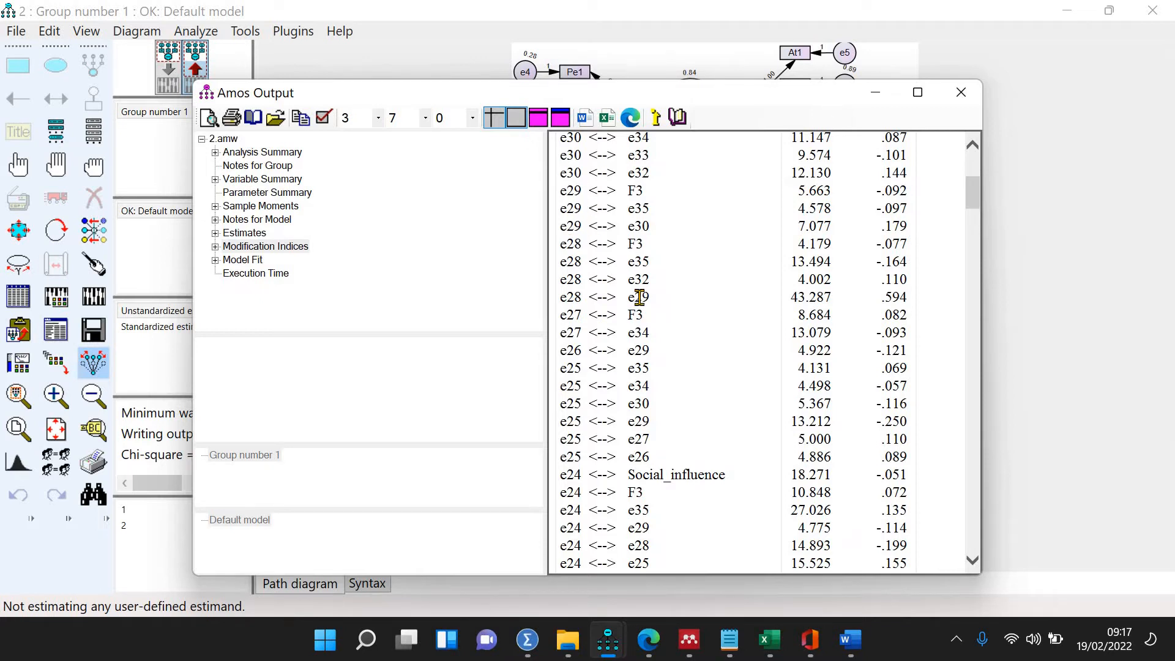
pyautogui.scroll(3, 640, 297)
pyautogui.scroll(-2, 664, 316)
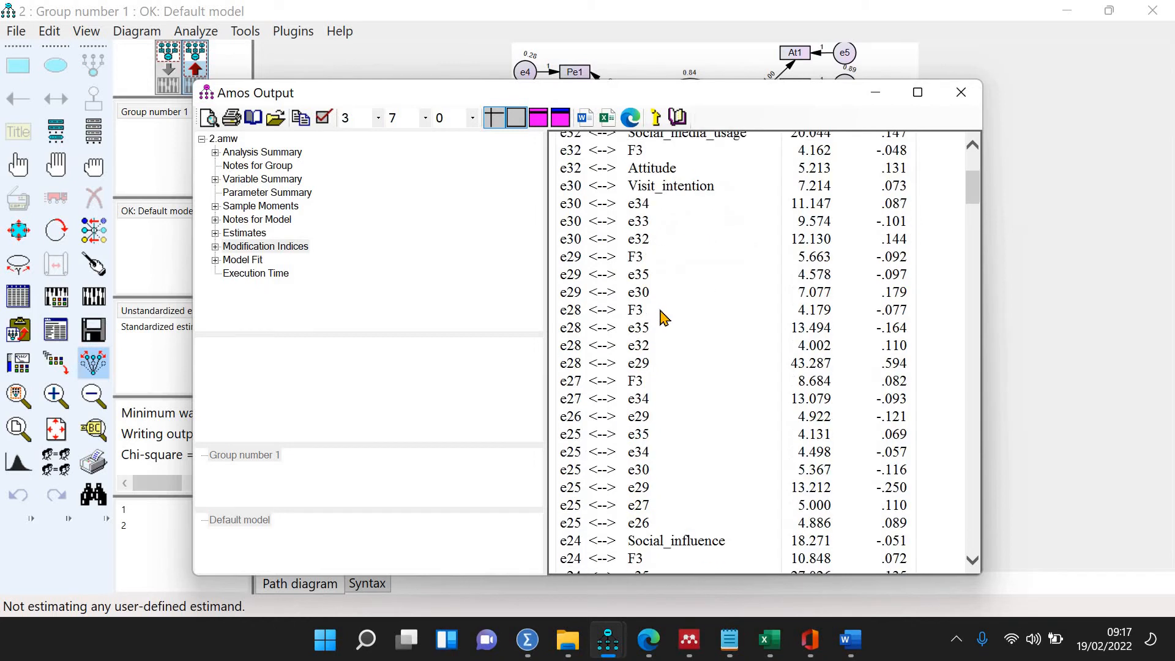
pyautogui.scroll(-2, 664, 317)
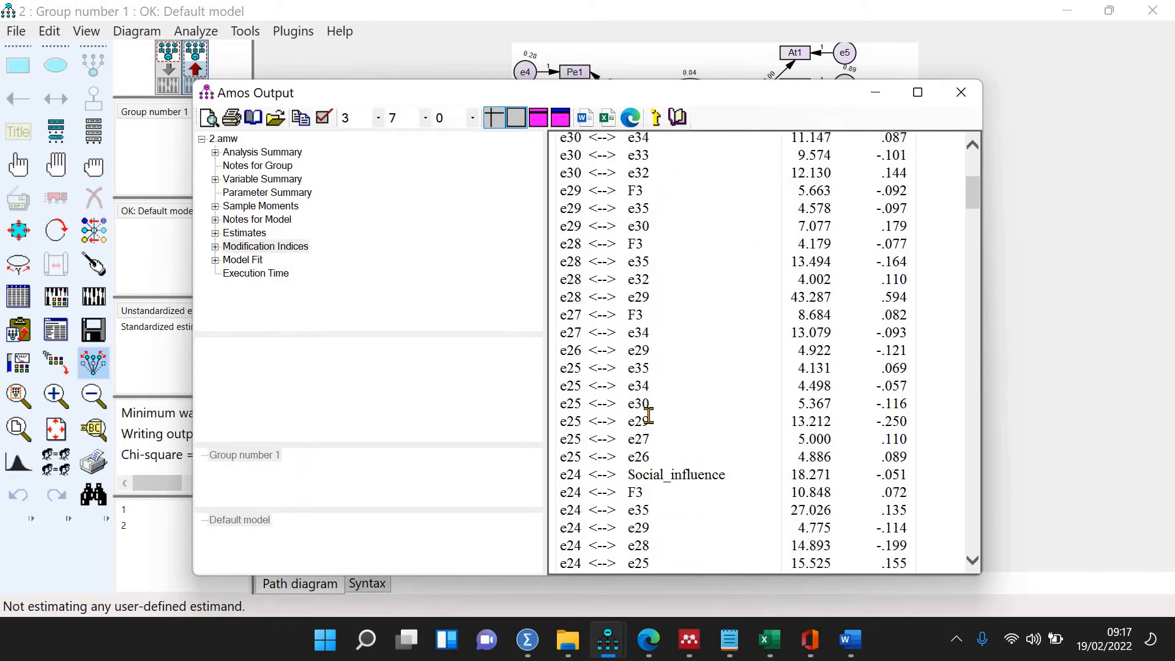
pyautogui.scroll(-2, 649, 458)
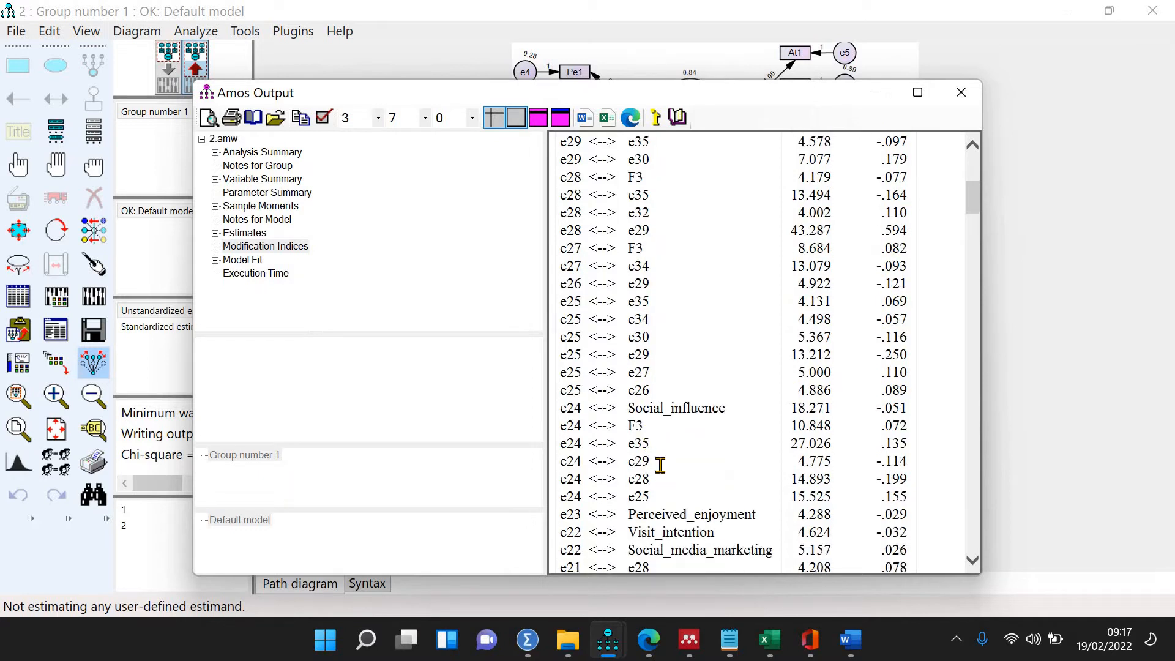
pyautogui.scroll(-2, 664, 475)
pyautogui.scroll(-5, 664, 474)
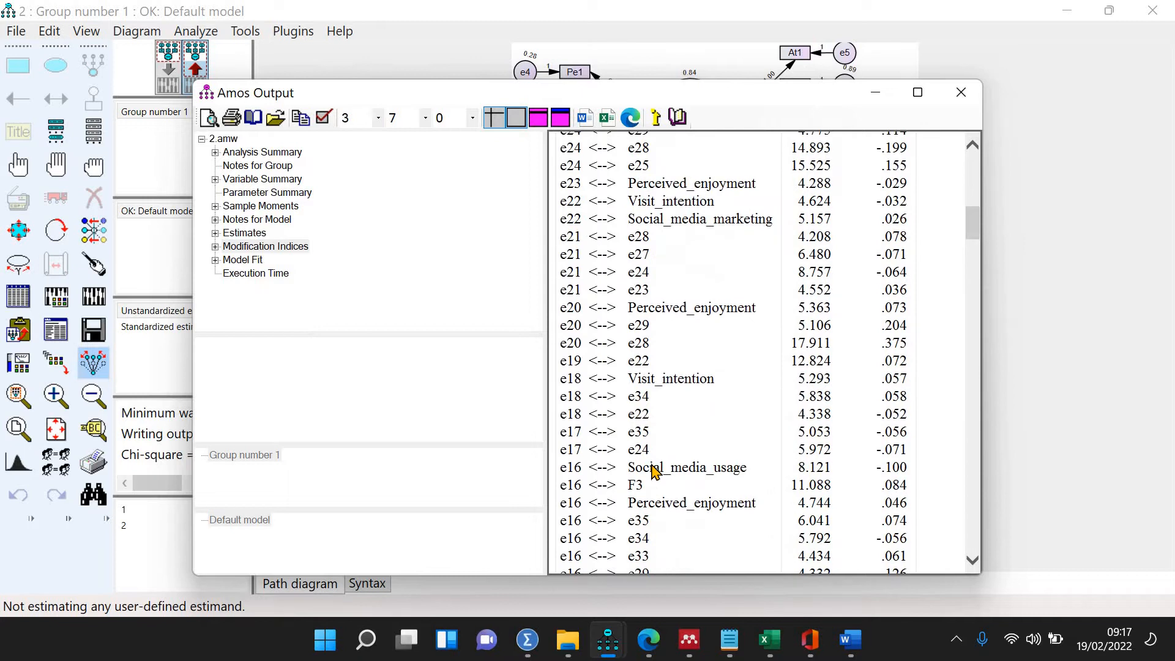
pyautogui.scroll(-3, 654, 472)
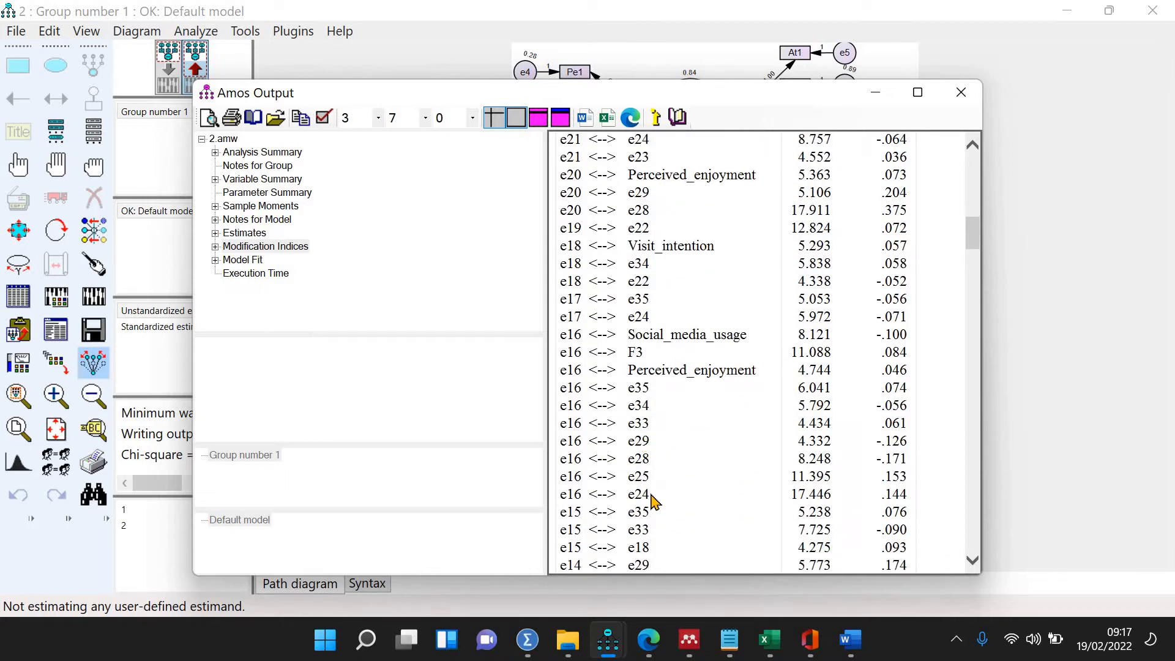
pyautogui.scroll(-2, 658, 487)
pyautogui.click(161, 18)
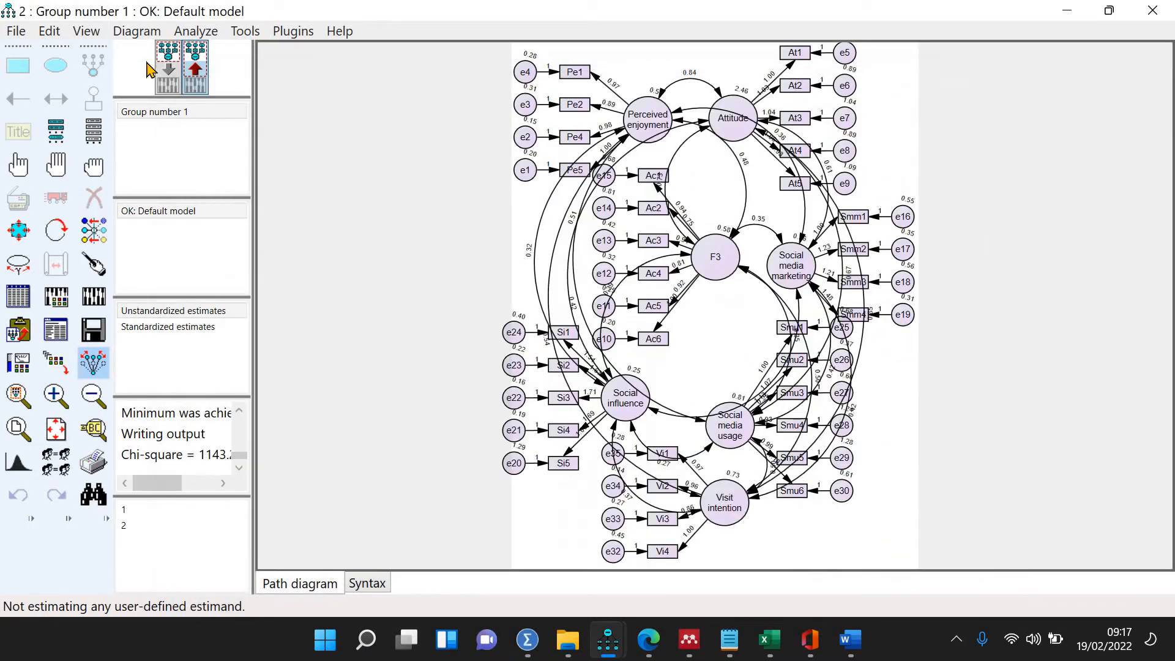
# Step: Delete the error term e29 and its indicator Smu5 from the Social media usage factor and recalculate the estimates
pyautogui.click(96, 198)
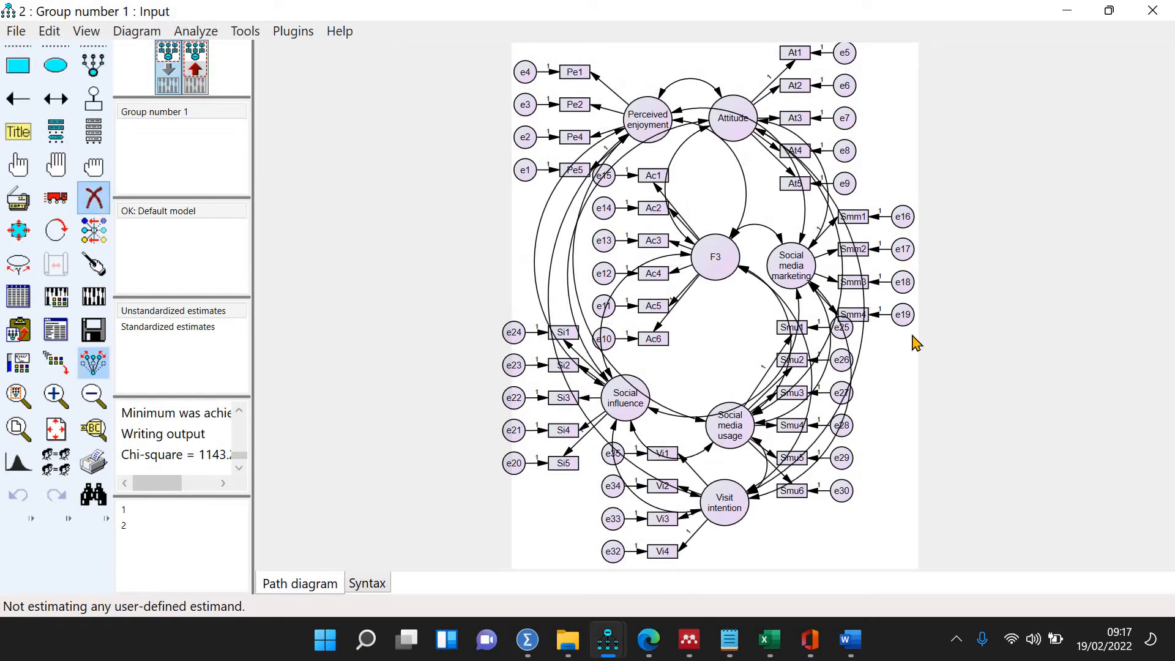
pyautogui.click(845, 459)
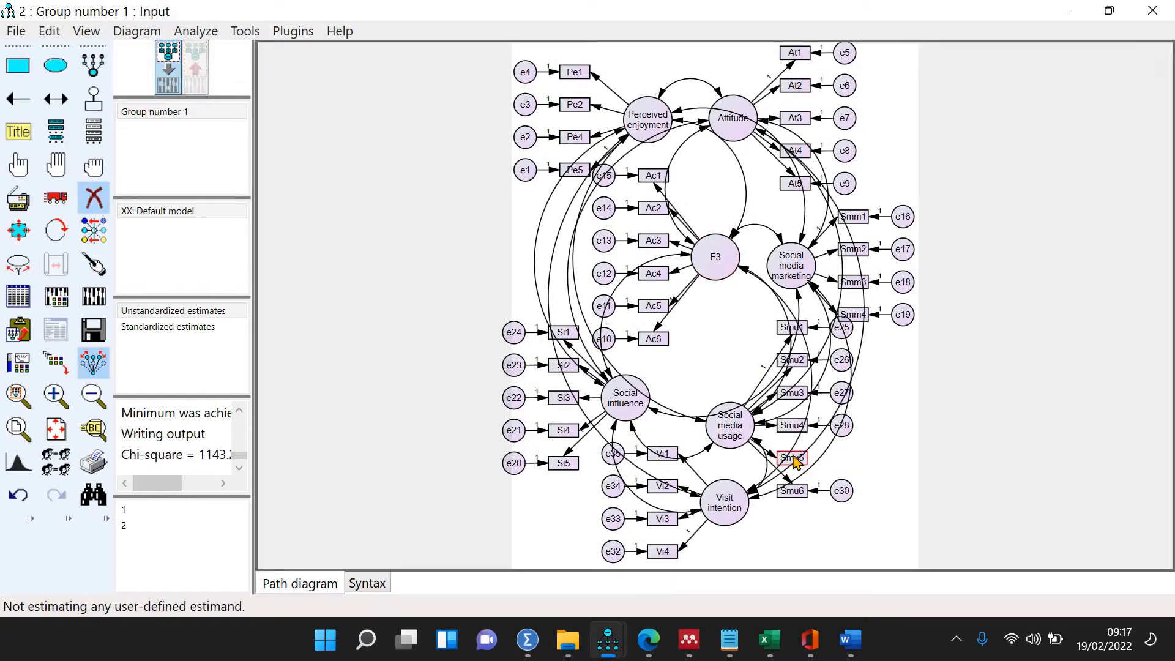
pyautogui.click(94, 296)
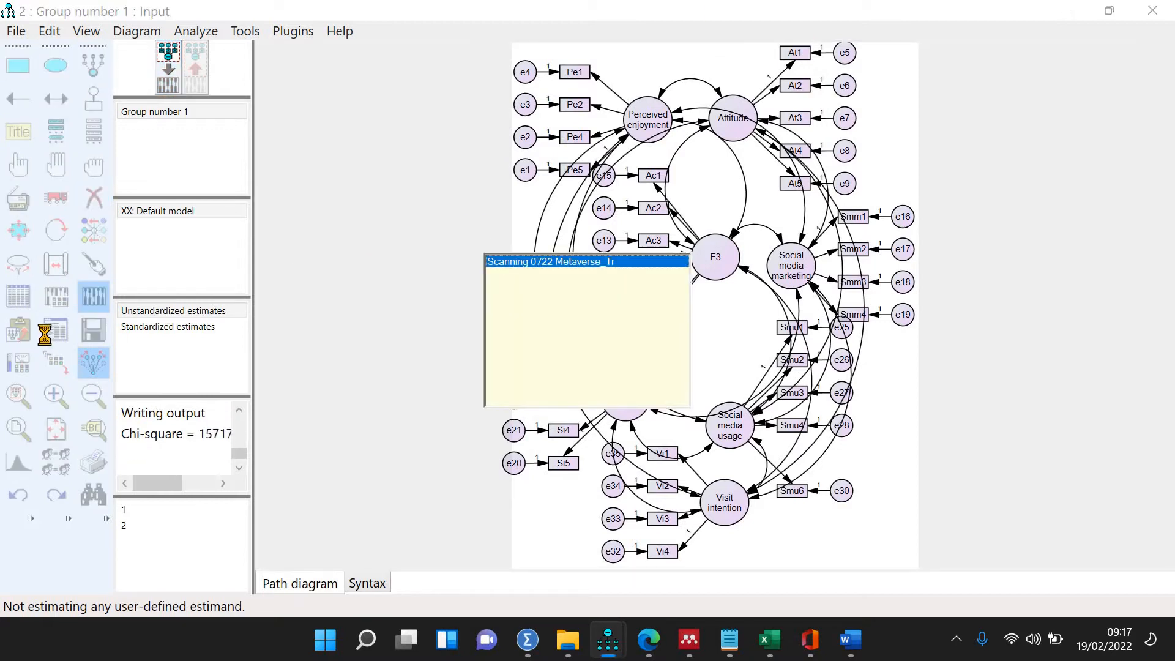
# Step: Open the text output and view the model fit summary followed by the modification indices
pyautogui.click(54, 333)
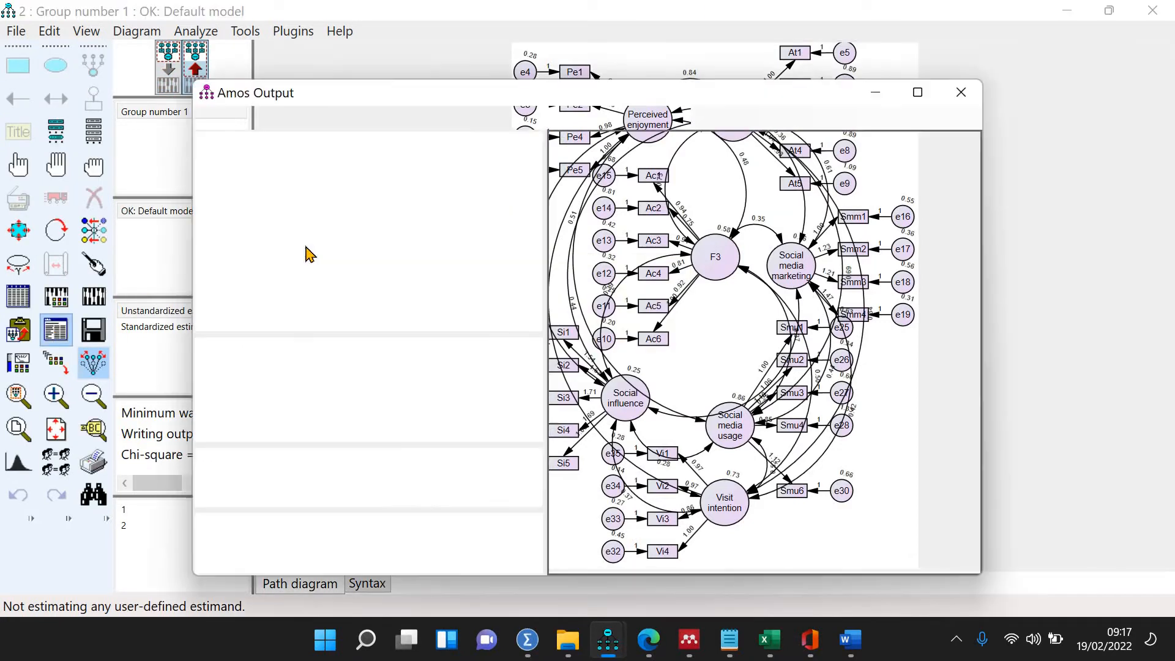
pyautogui.click(254, 261)
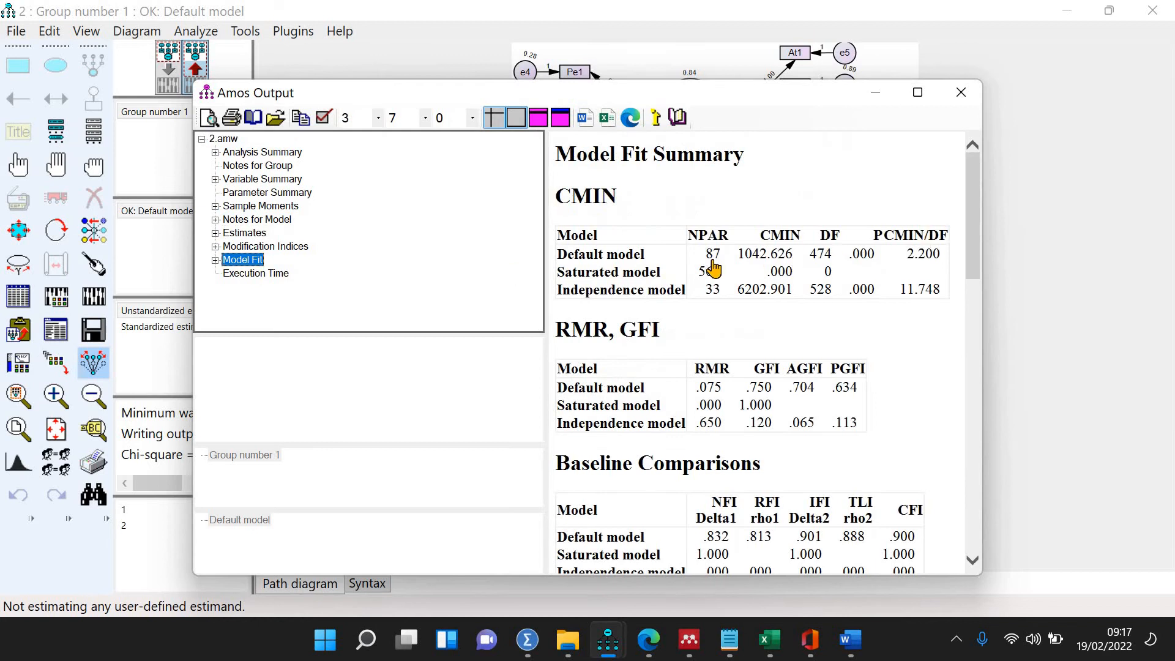
pyautogui.click(288, 247)
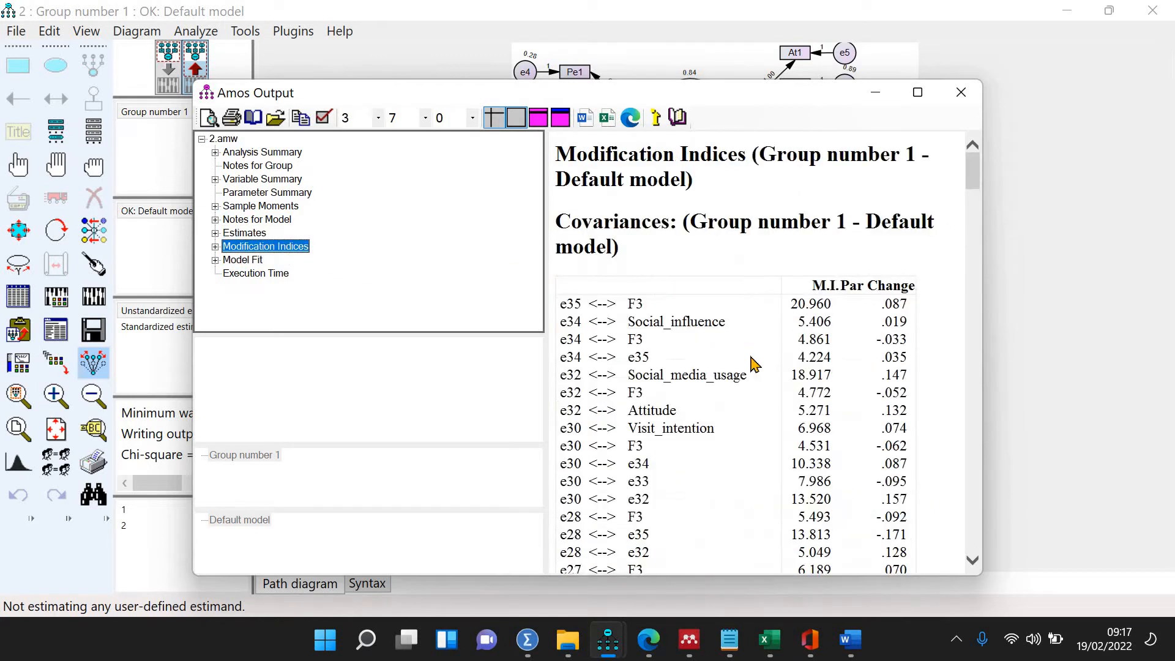
# Step: Scan the covariance modification indices from e35 down to e1 for the largest values left without Smu5
pyautogui.scroll(-4, 781, 334)
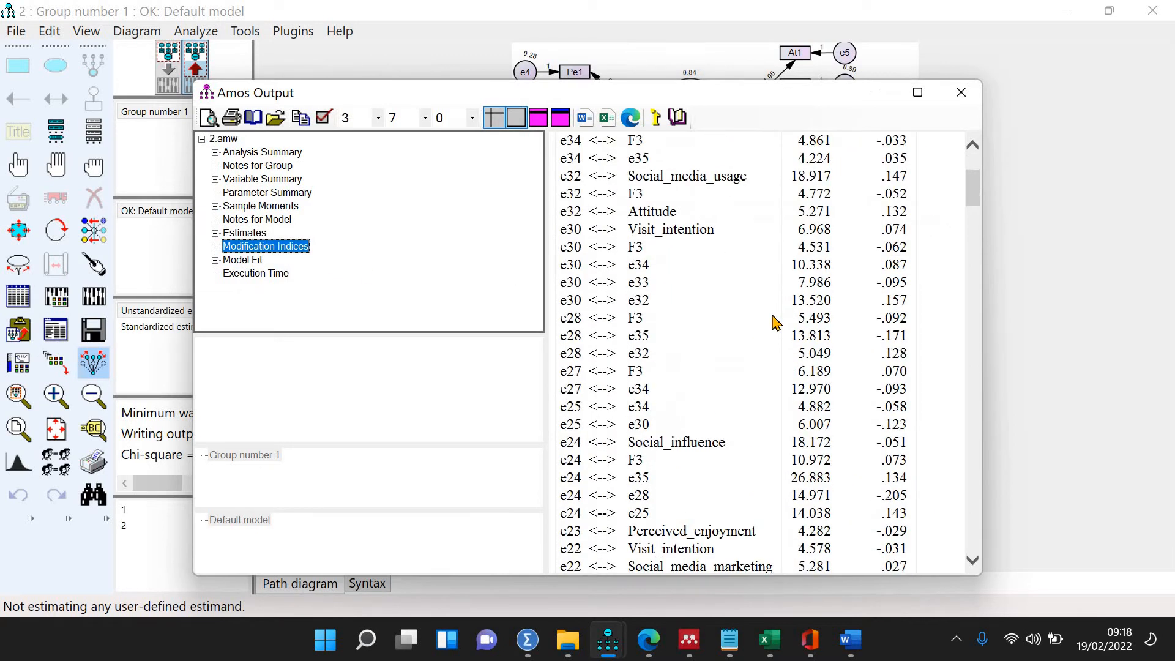
pyautogui.scroll(-3, 784, 333)
pyautogui.scroll(-4, 741, 363)
pyautogui.scroll(-7, 741, 363)
pyautogui.scroll(-7, 741, 362)
pyautogui.scroll(-7, 741, 363)
pyautogui.scroll(-1, 754, 407)
pyautogui.scroll(3, 754, 405)
pyautogui.scroll(-7, 754, 405)
pyautogui.scroll(-4, 755, 402)
pyautogui.scroll(6, 757, 398)
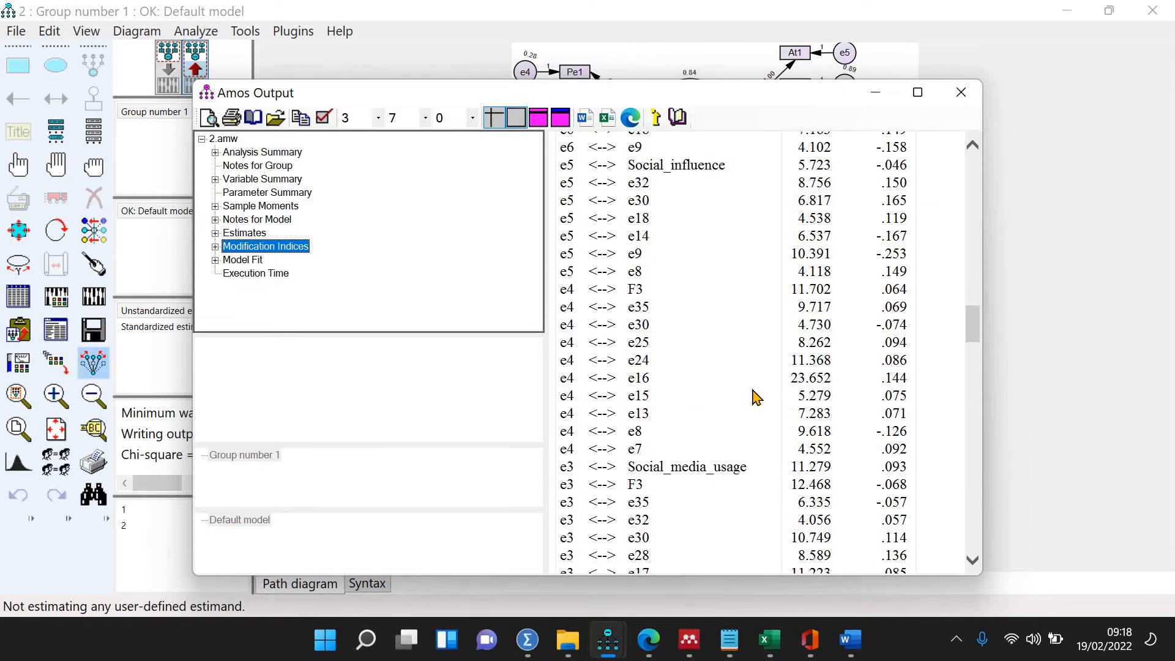
# Step: Trace the covariance entries involving error terms e7 and e9 between the e12 and e1 rows
pyautogui.scroll(3, 757, 398)
pyautogui.scroll(2, 762, 349)
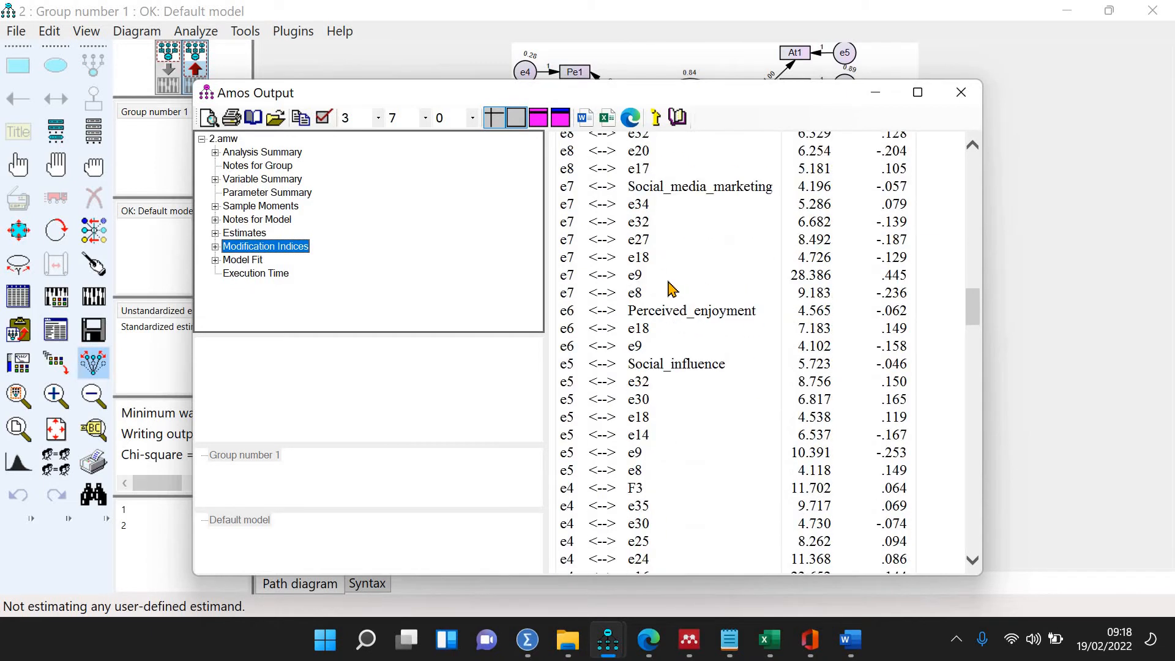
pyautogui.scroll(2, 671, 289)
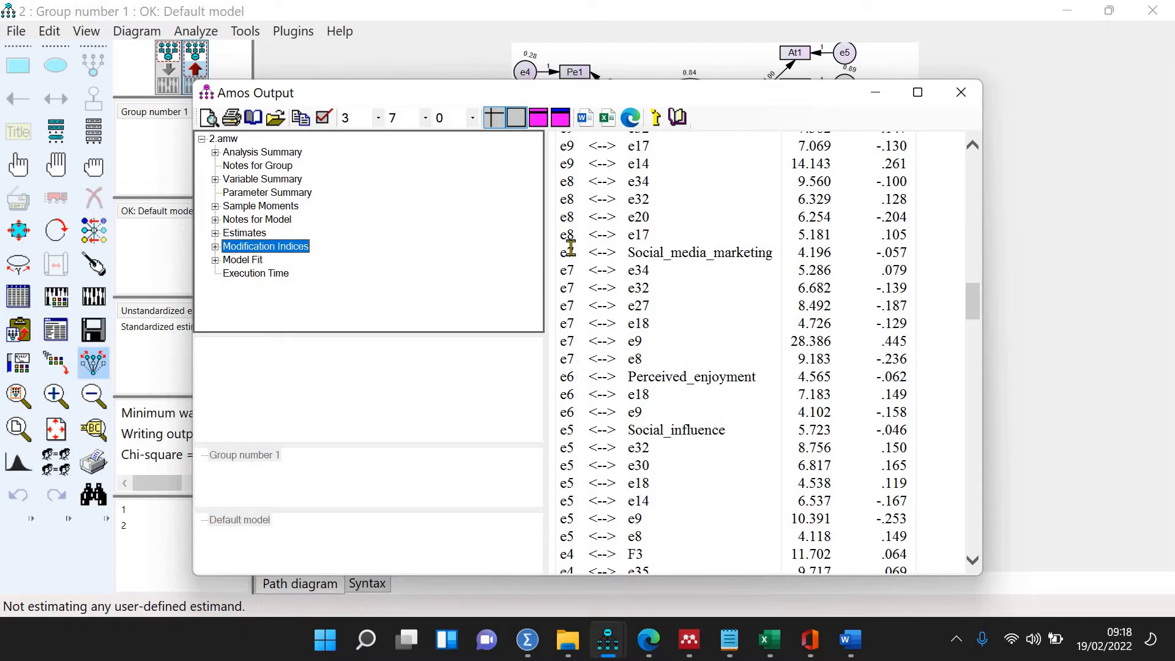
pyautogui.scroll(5, 728, 319)
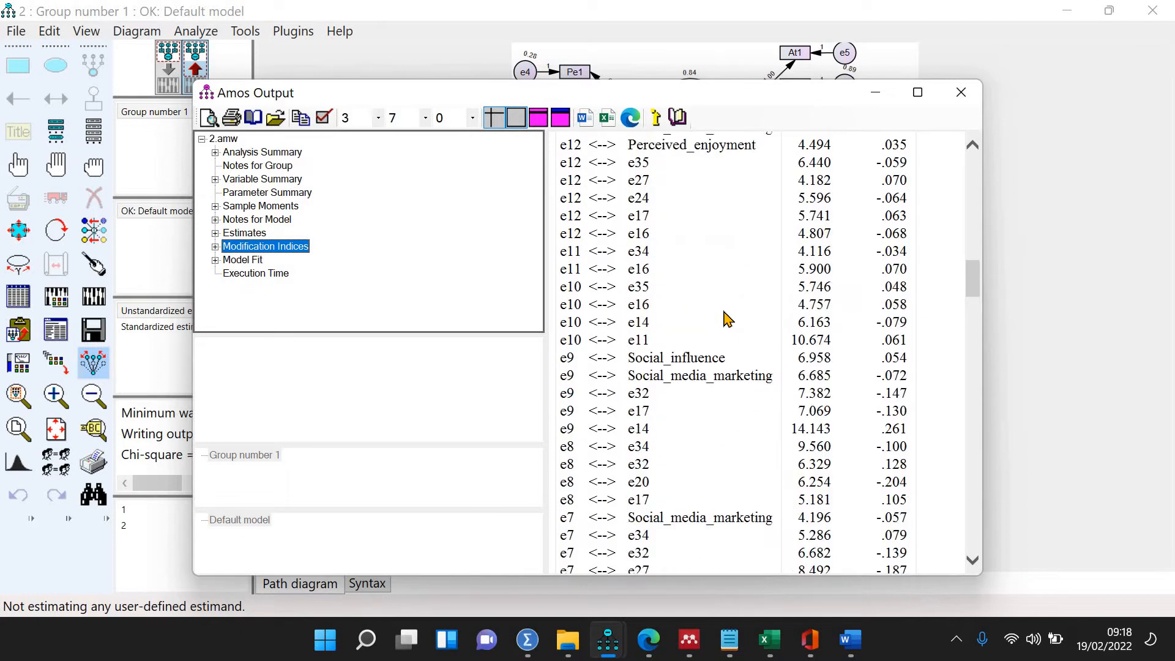
pyautogui.scroll(2, 728, 319)
pyautogui.scroll(-4, 727, 318)
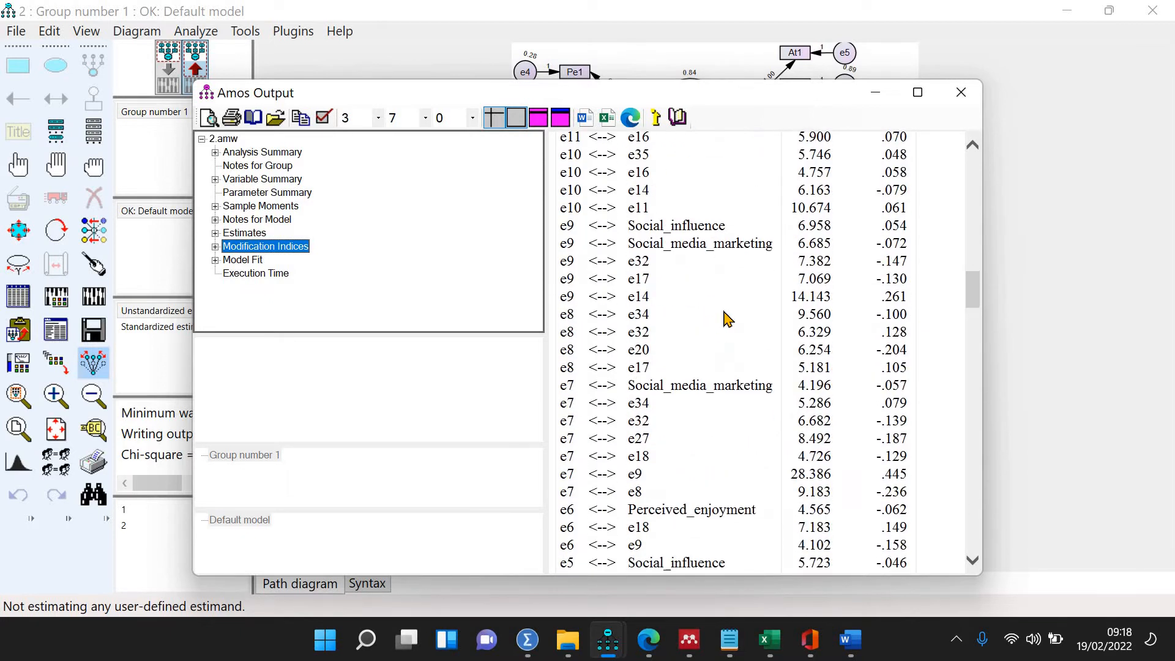
pyautogui.scroll(-3, 717, 325)
pyautogui.scroll(-5, 687, 357)
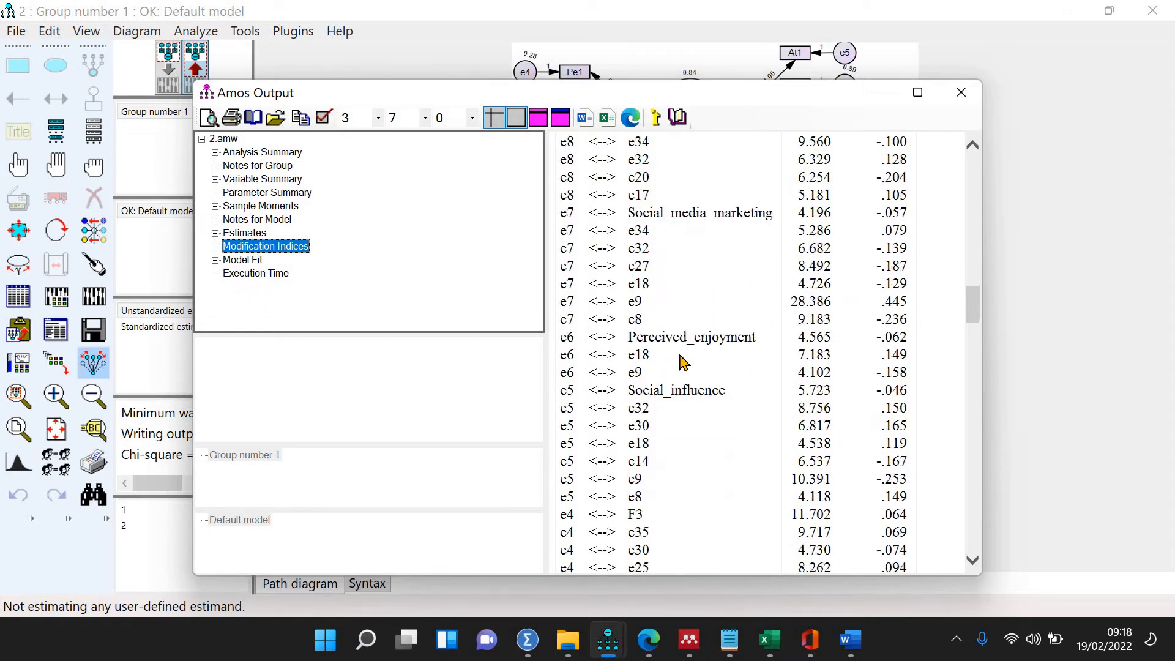
pyautogui.scroll(-5, 704, 396)
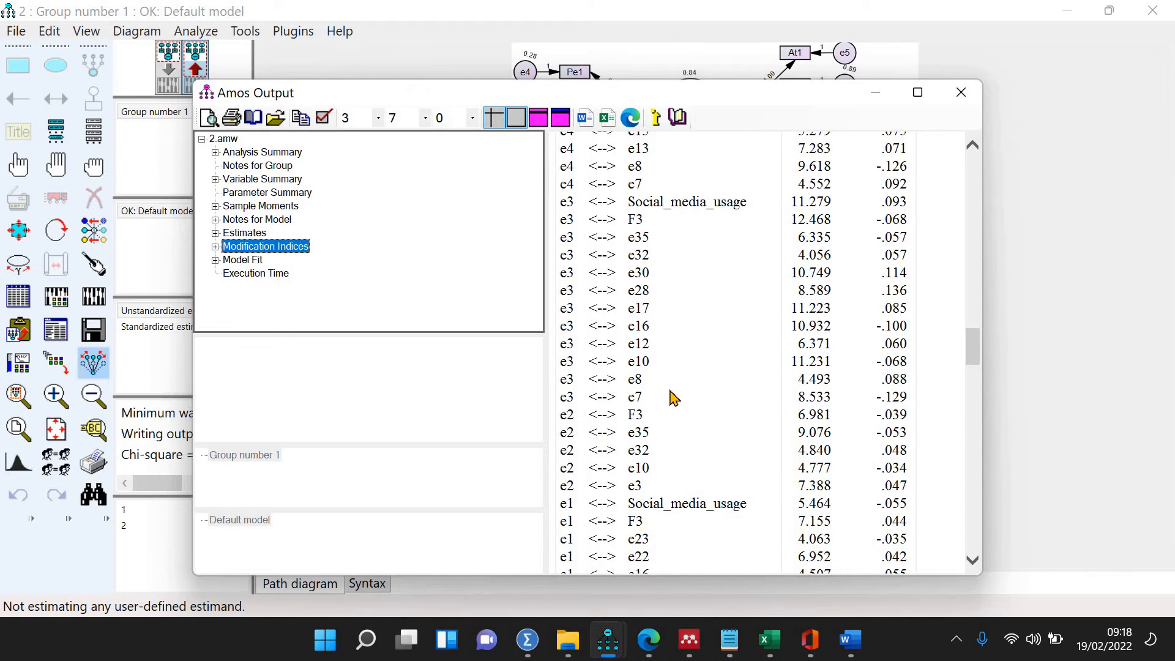
pyautogui.scroll(-3, 673, 398)
pyautogui.scroll(10, 676, 393)
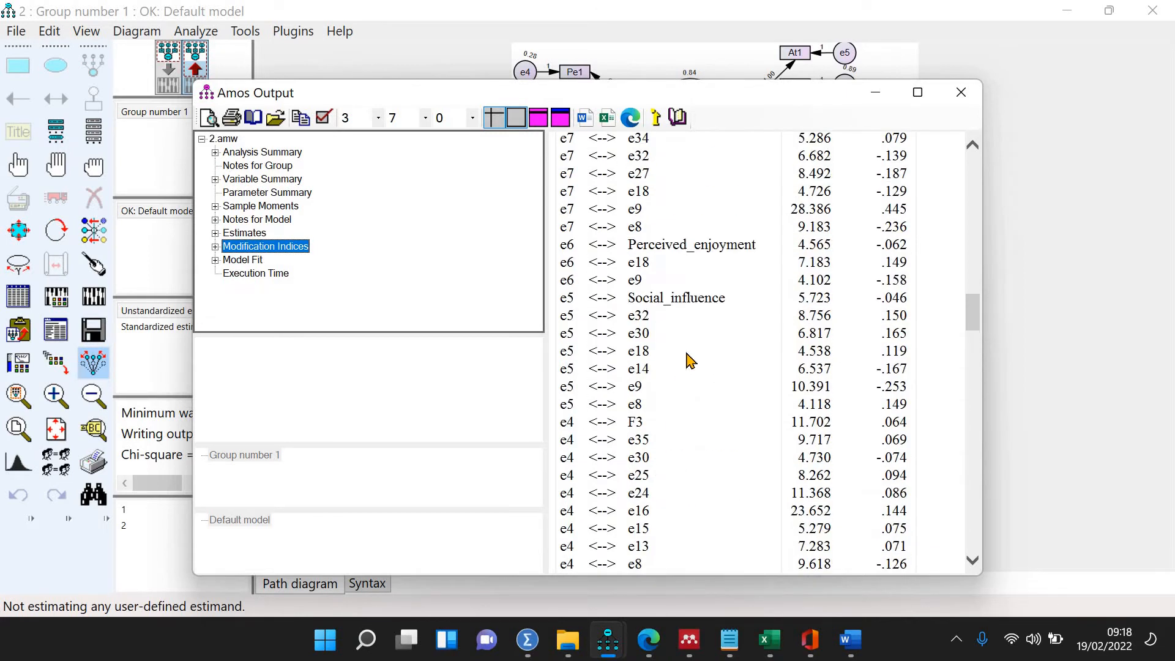
pyautogui.scroll(3, 680, 382)
pyautogui.scroll(2, 654, 345)
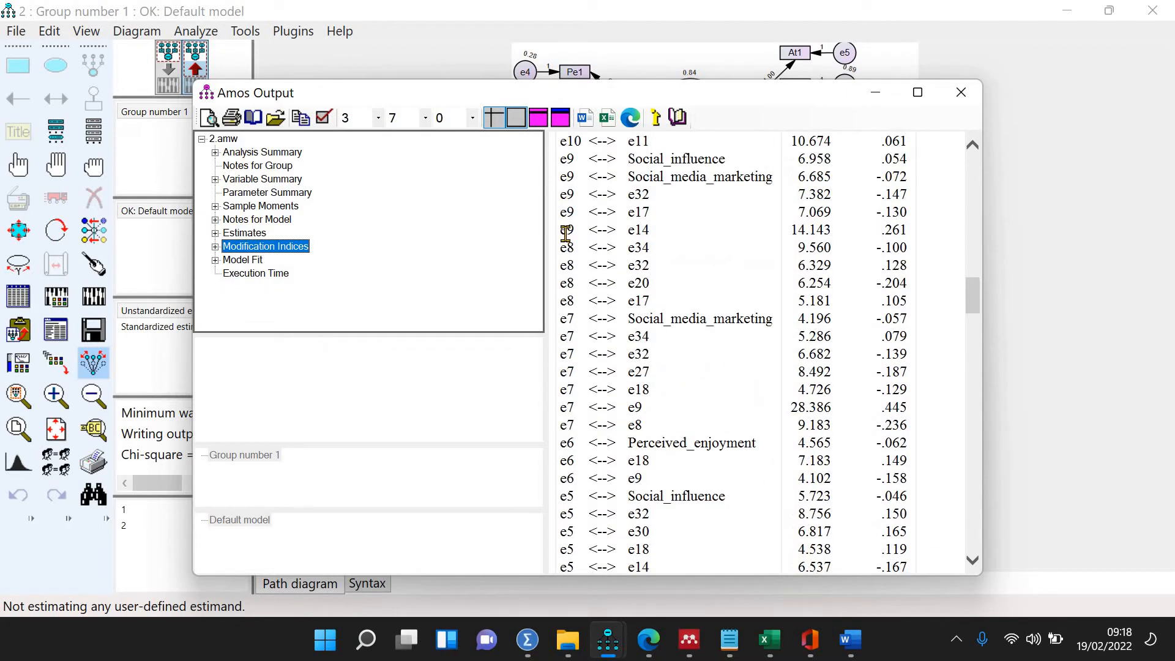
# Step: Compare the e7 and e9 entries across the whole covariance list and return to the path diagram
pyautogui.scroll(6, 674, 228)
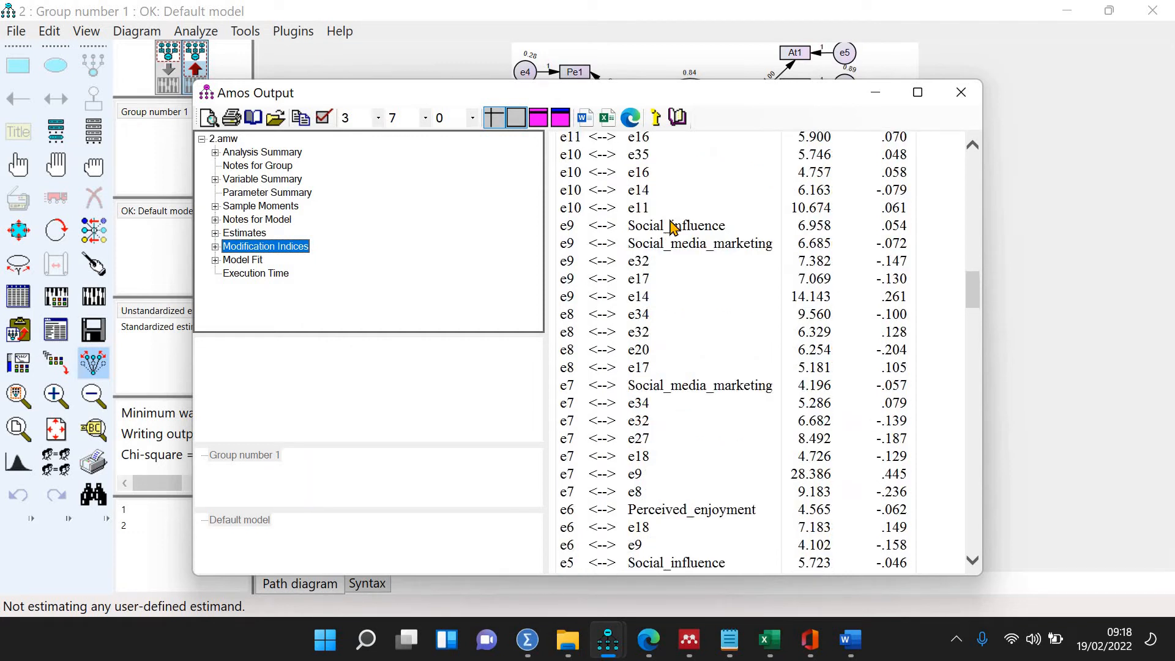
pyautogui.scroll(9, 674, 202)
pyautogui.scroll(10, 672, 224)
pyautogui.scroll(-20, 673, 226)
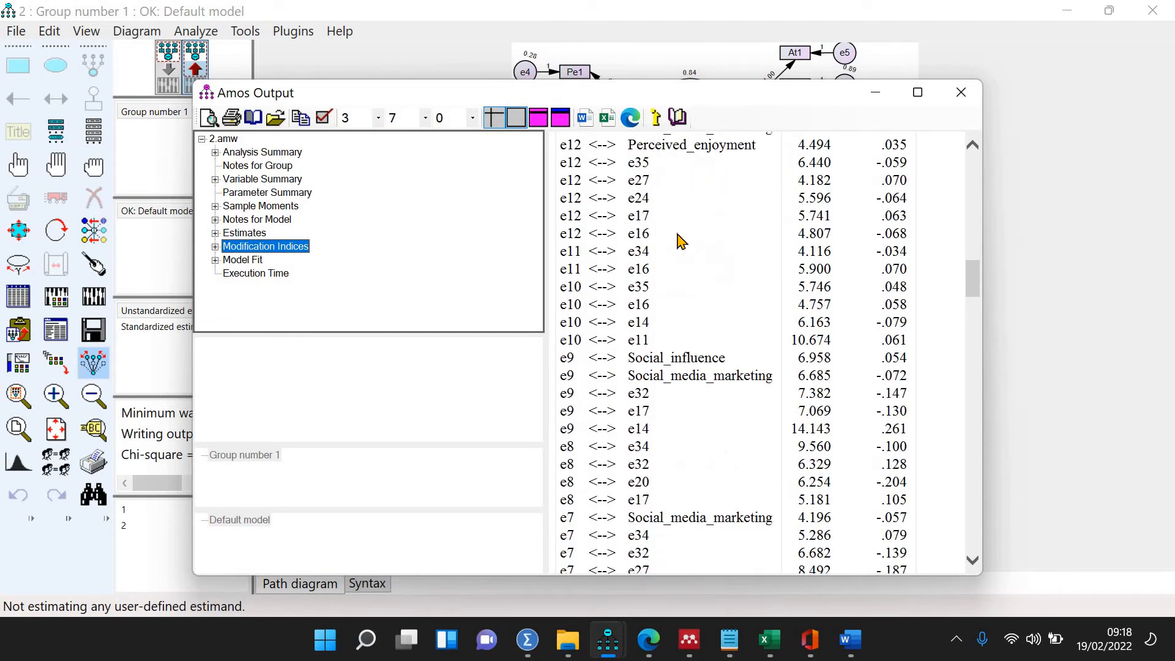
pyautogui.scroll(-4, 682, 241)
pyautogui.scroll(-1, 653, 366)
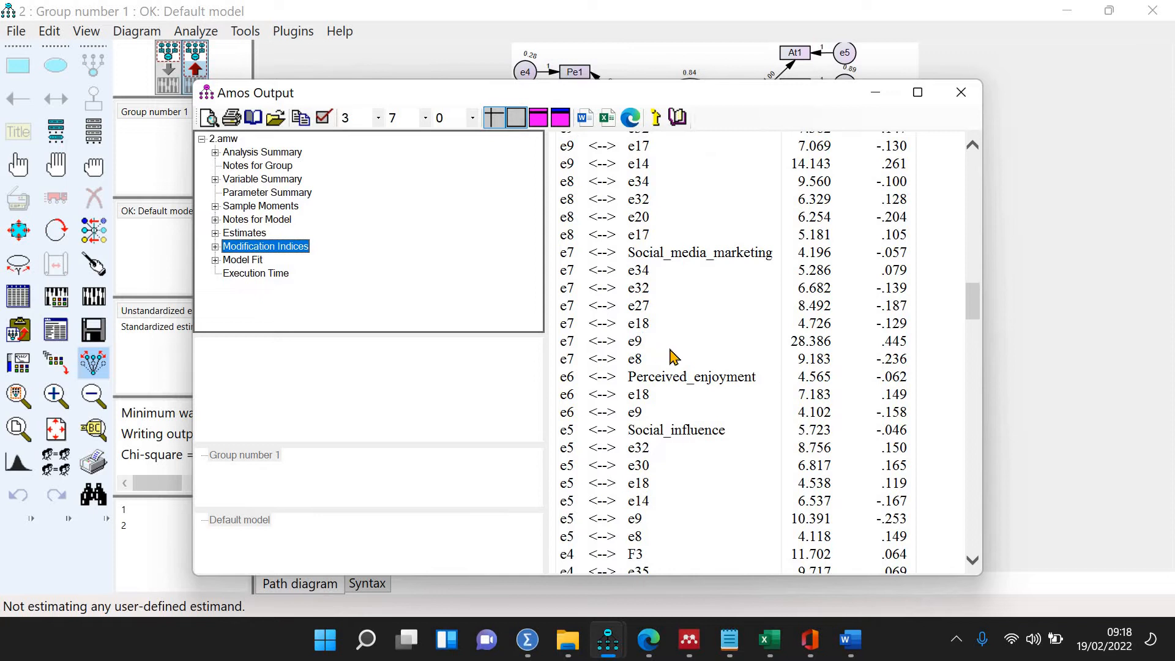
pyautogui.scroll(-2, 689, 380)
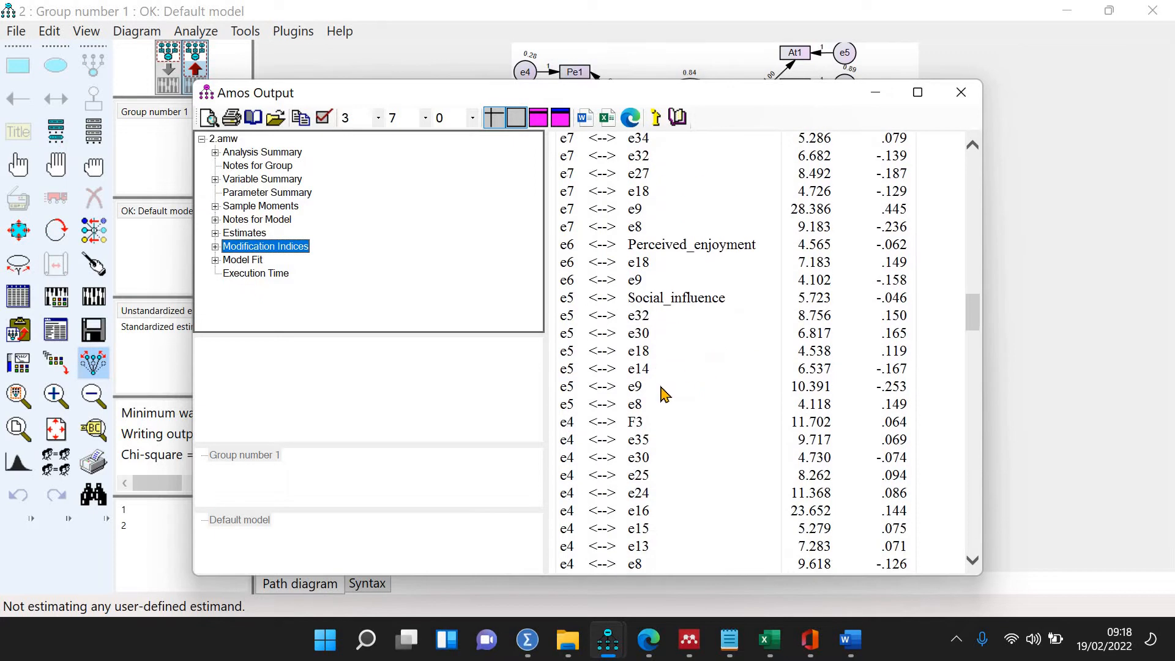
pyautogui.scroll(-4, 653, 394)
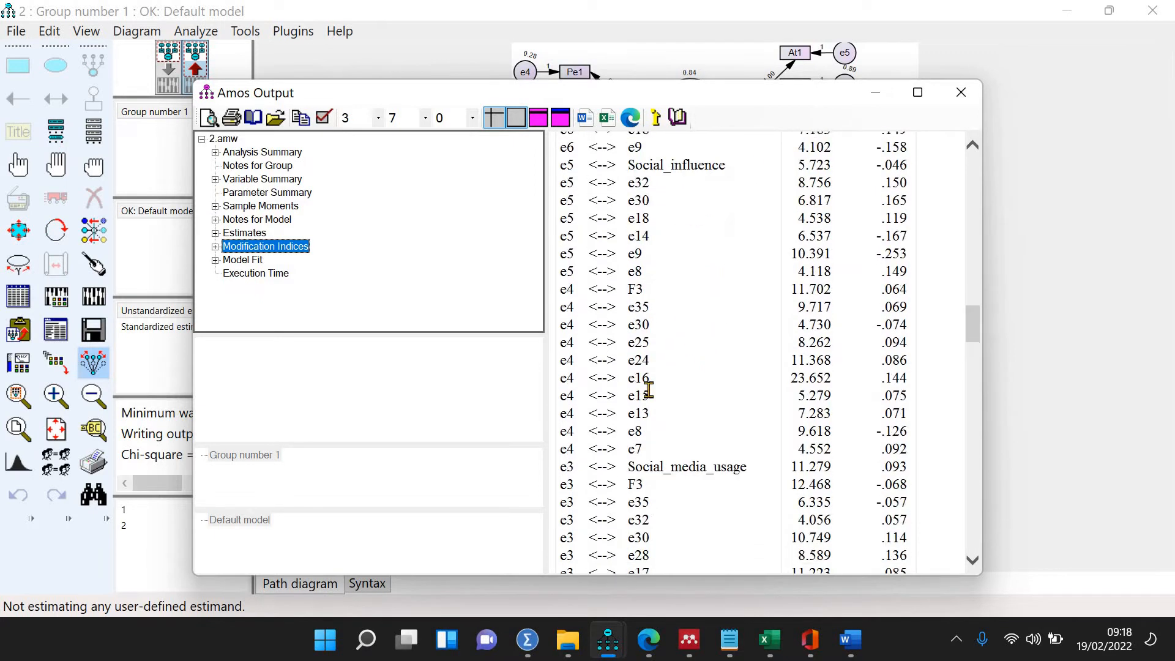
pyautogui.scroll(-5, 648, 390)
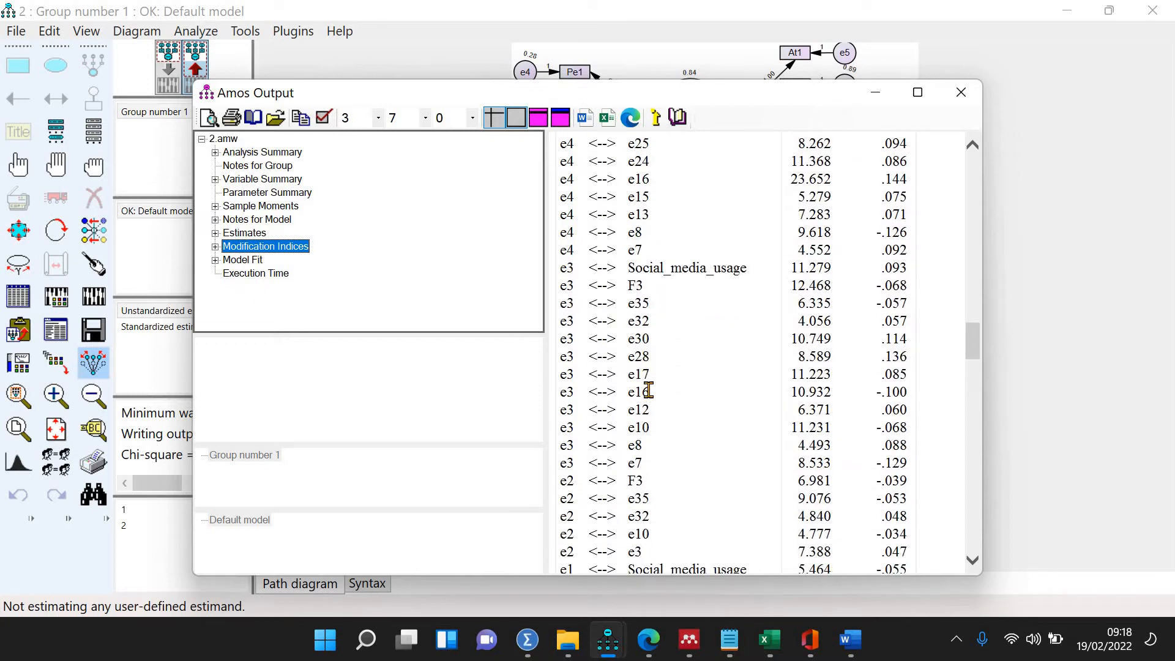
pyautogui.scroll(11, 649, 388)
pyautogui.click(1111, 375)
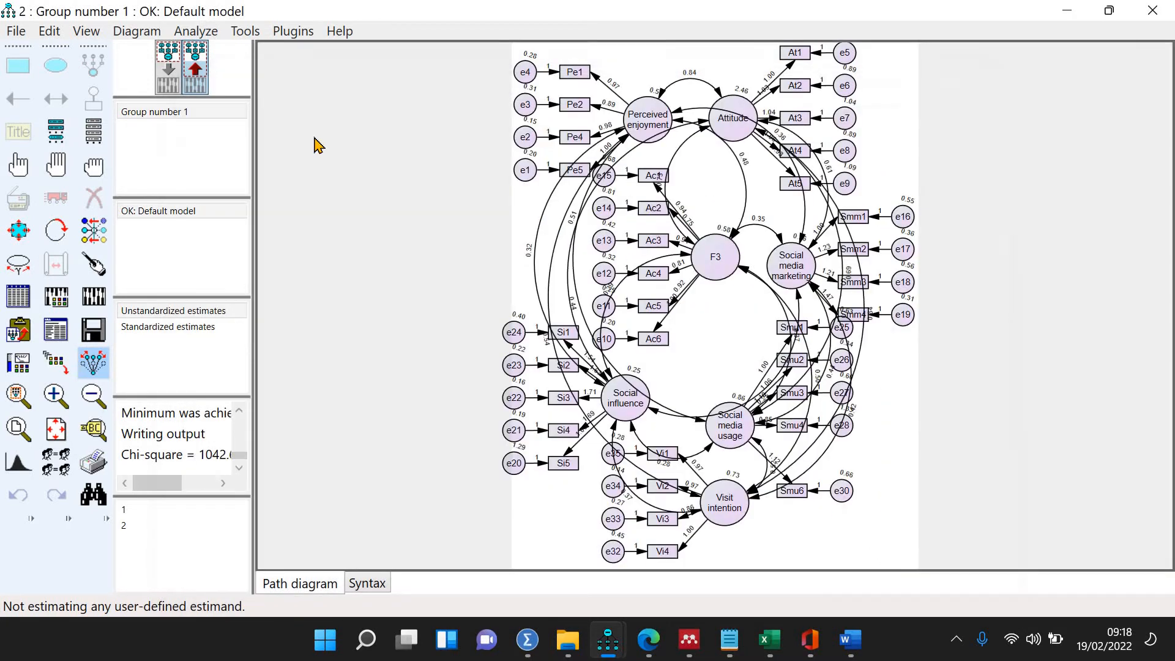
# Step: Switch to the input path diagram and delete the error term e7 and its indicator At3 from the Attitude factor
pyautogui.click(160, 69)
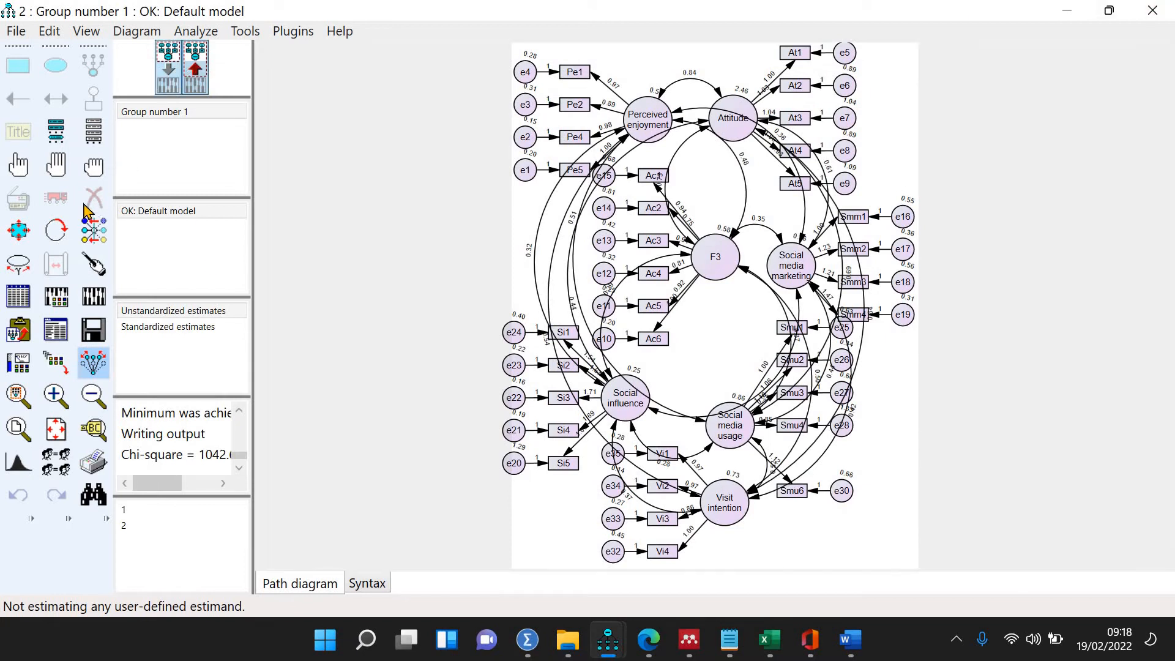
pyautogui.click(90, 203)
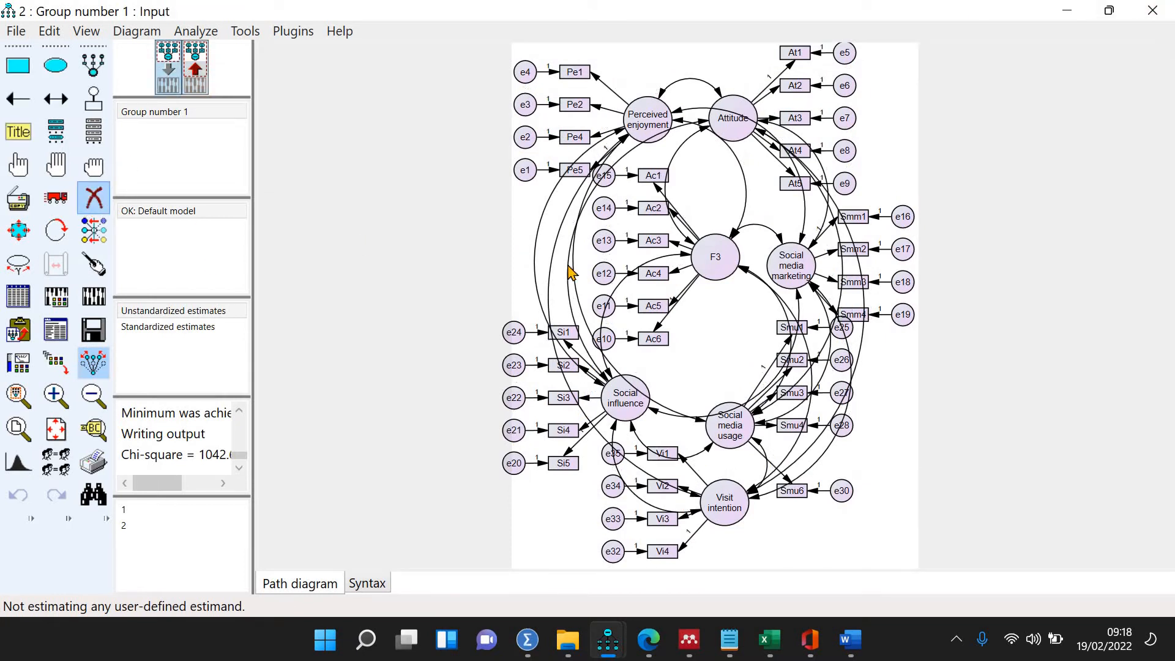
pyautogui.click(844, 120)
pyautogui.click(796, 118)
# Step: Recalculate the estimates without At3 and check the model fit summary and modification indices in the text output
pyautogui.click(94, 300)
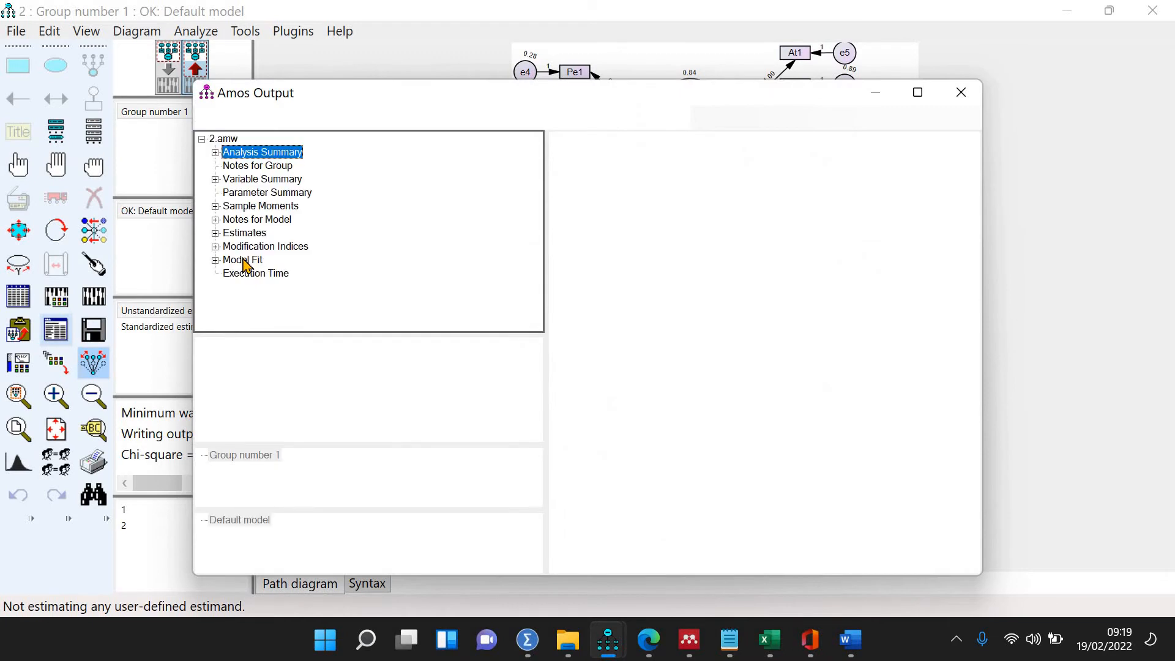
pyautogui.click(242, 260)
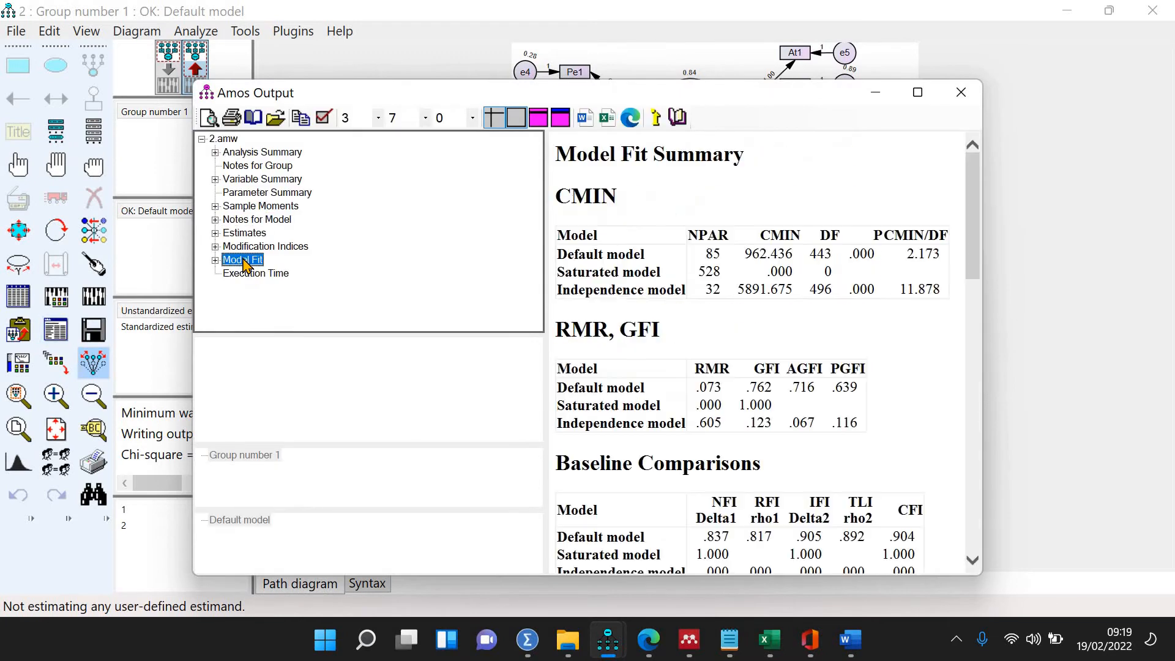
pyautogui.click(273, 247)
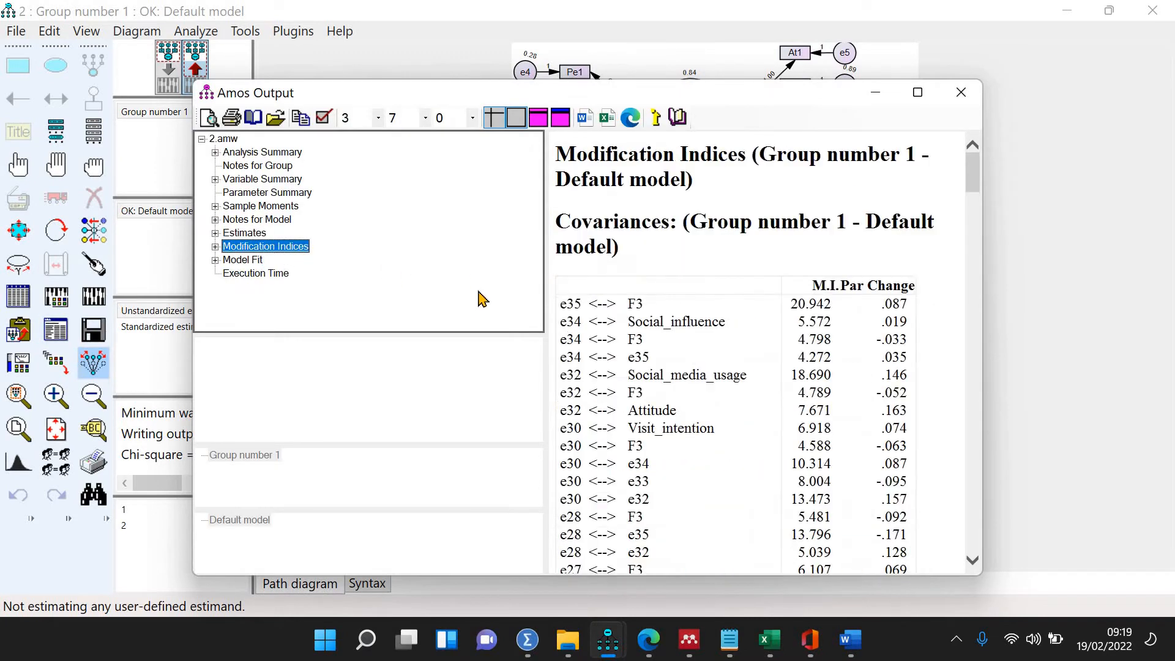
# Step: Scan the covariance modification indices again from e35 to e3 for the next problematic error terms, rechecking the e24 to e35 rows
pyautogui.scroll(-10, 775, 322)
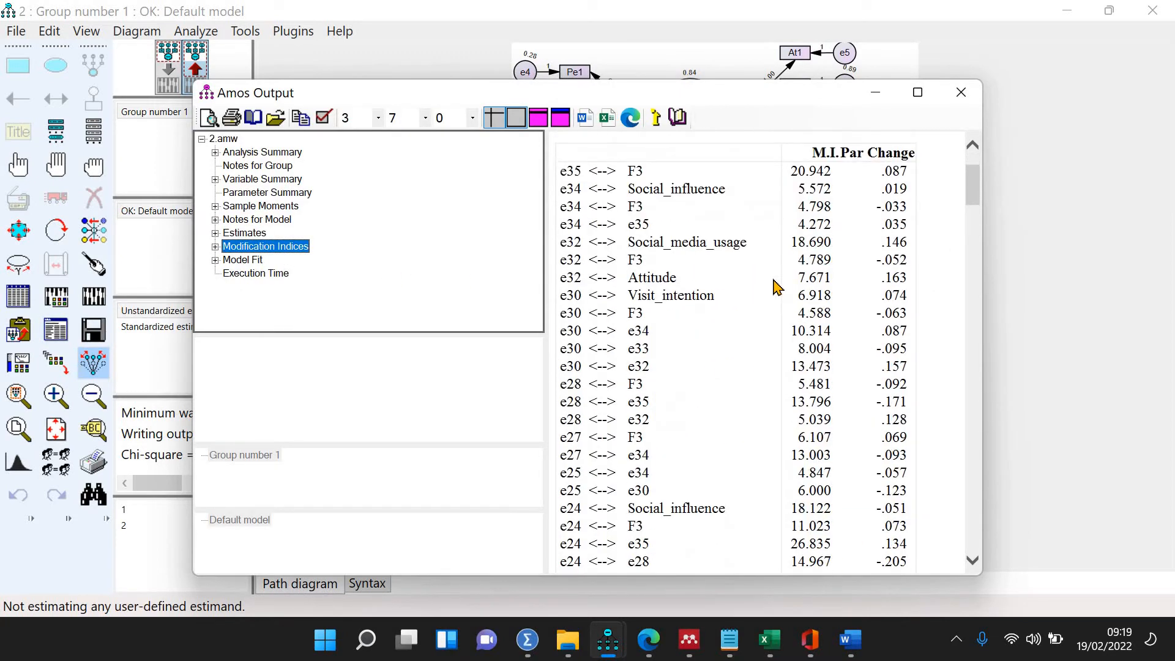
pyautogui.scroll(-4, 776, 288)
pyautogui.scroll(3, 772, 289)
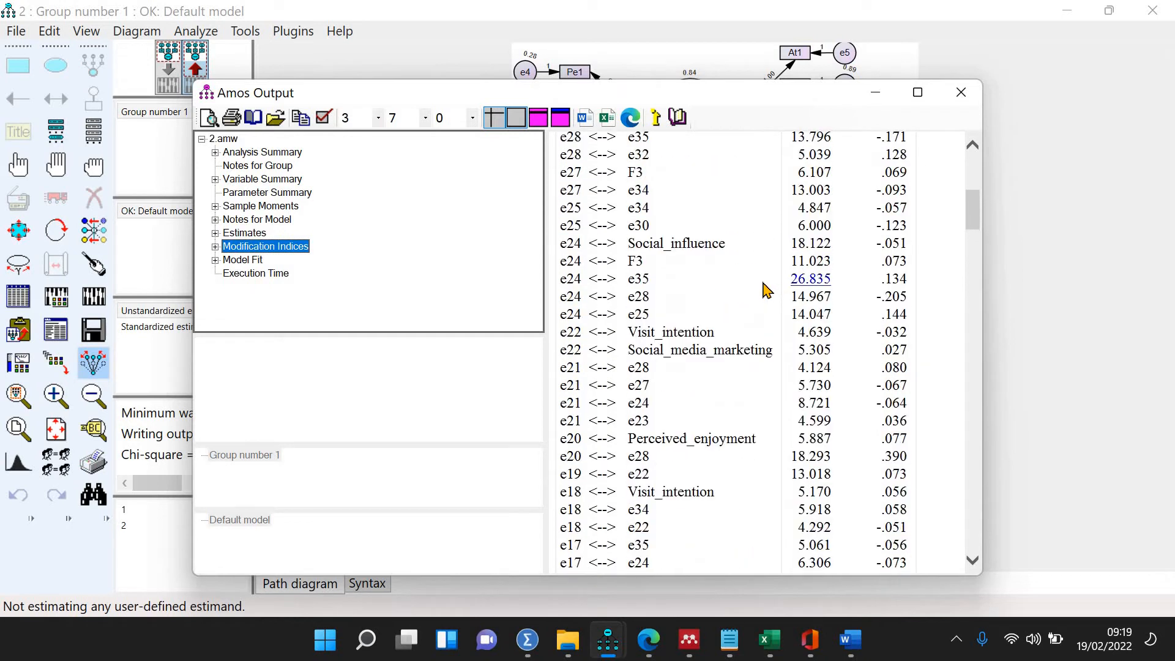
pyautogui.scroll(-11, 767, 290)
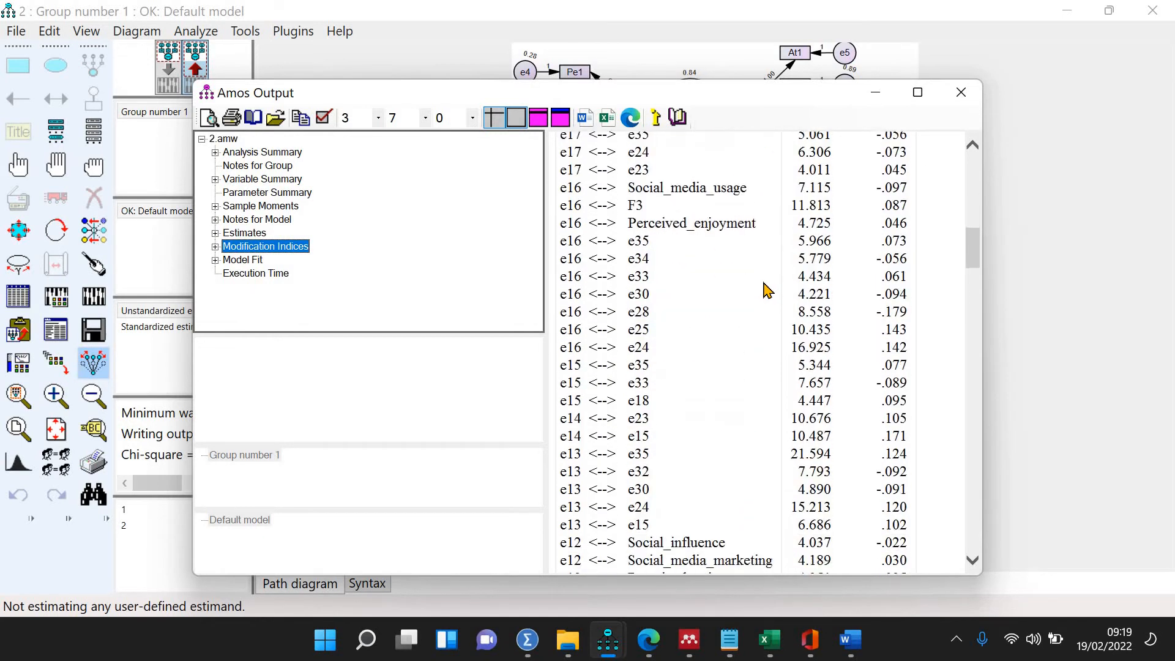
pyautogui.scroll(-18, 767, 290)
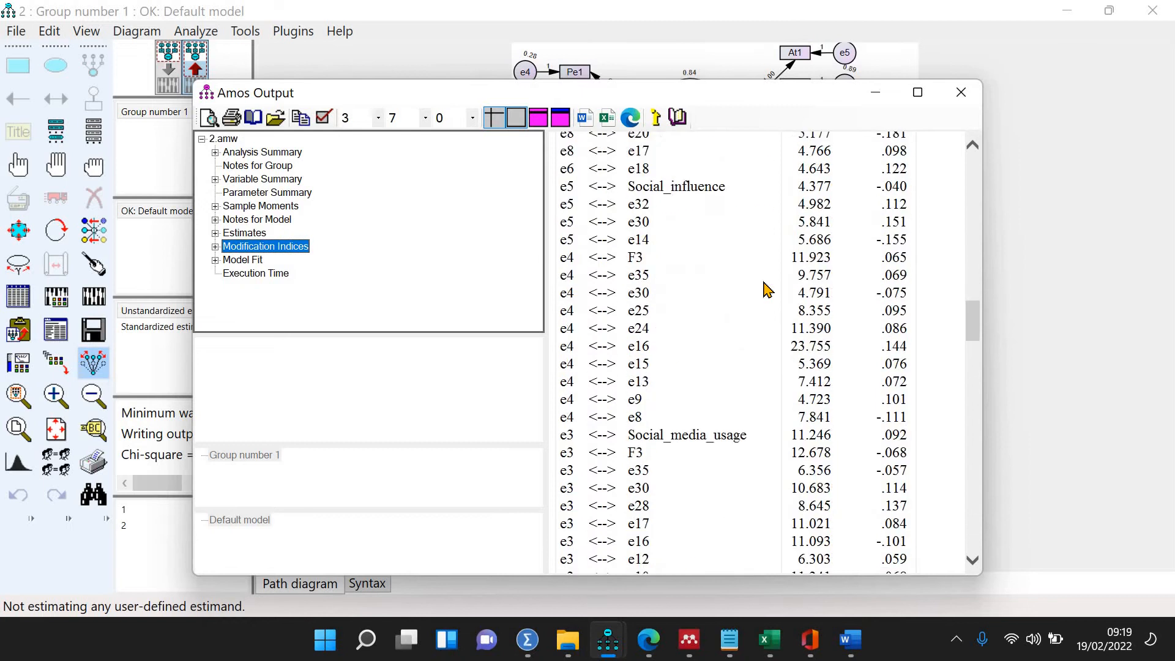
pyautogui.scroll(-3, 767, 289)
pyautogui.scroll(20, 767, 290)
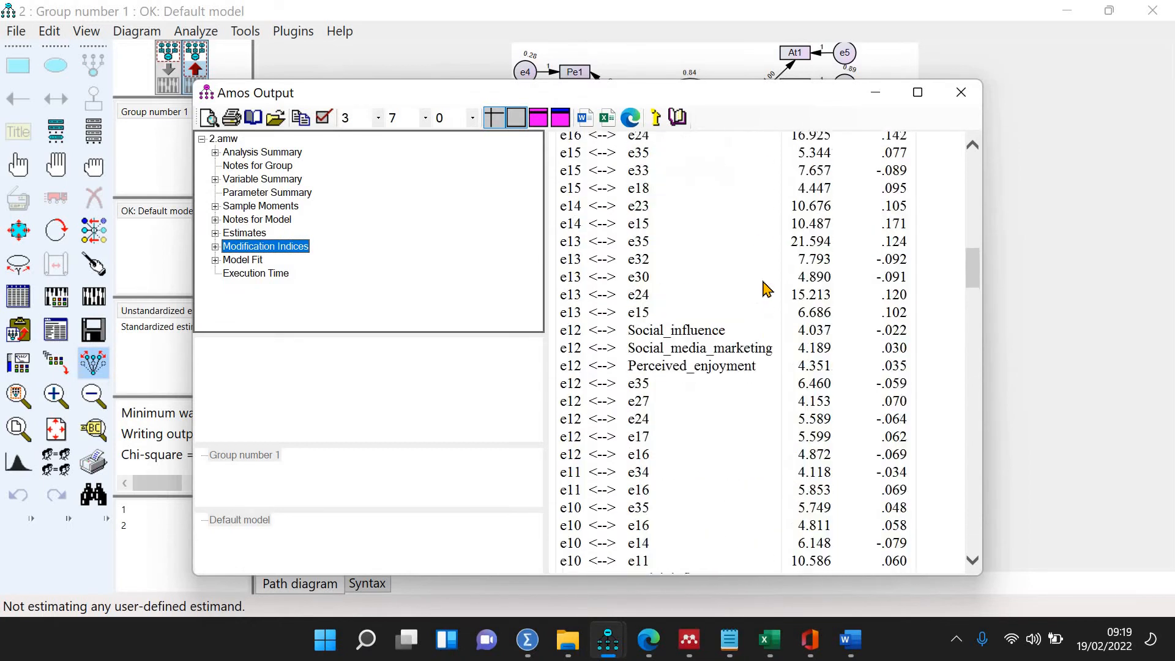
pyautogui.scroll(7, 767, 290)
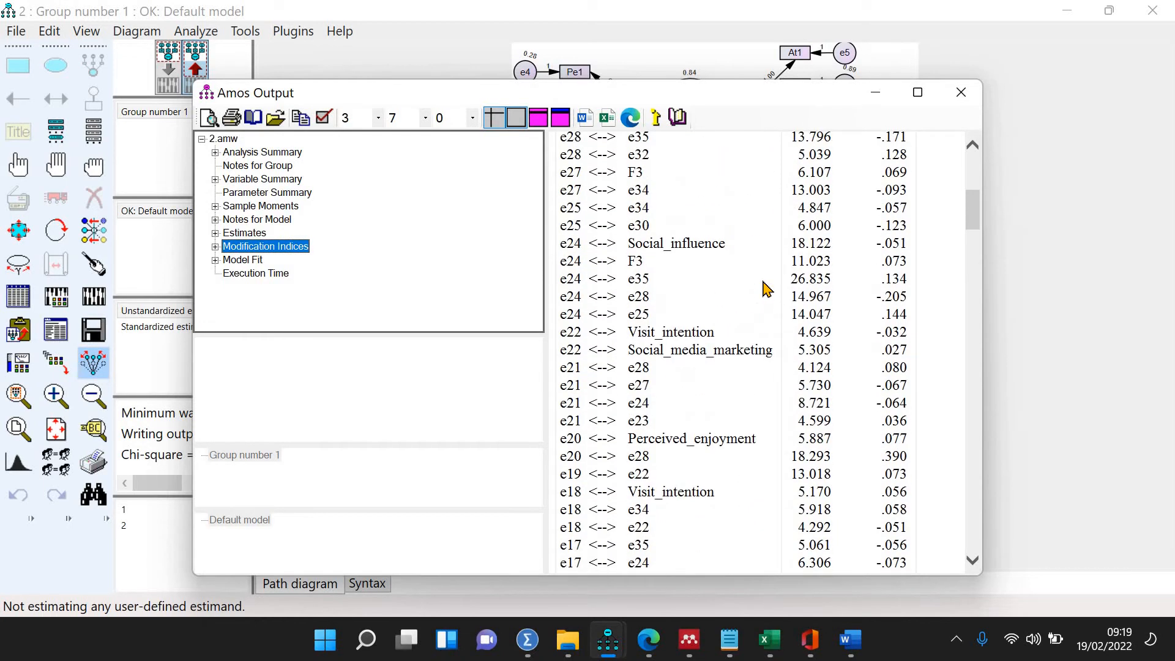
pyautogui.scroll(5, 767, 289)
pyautogui.scroll(-2, 762, 298)
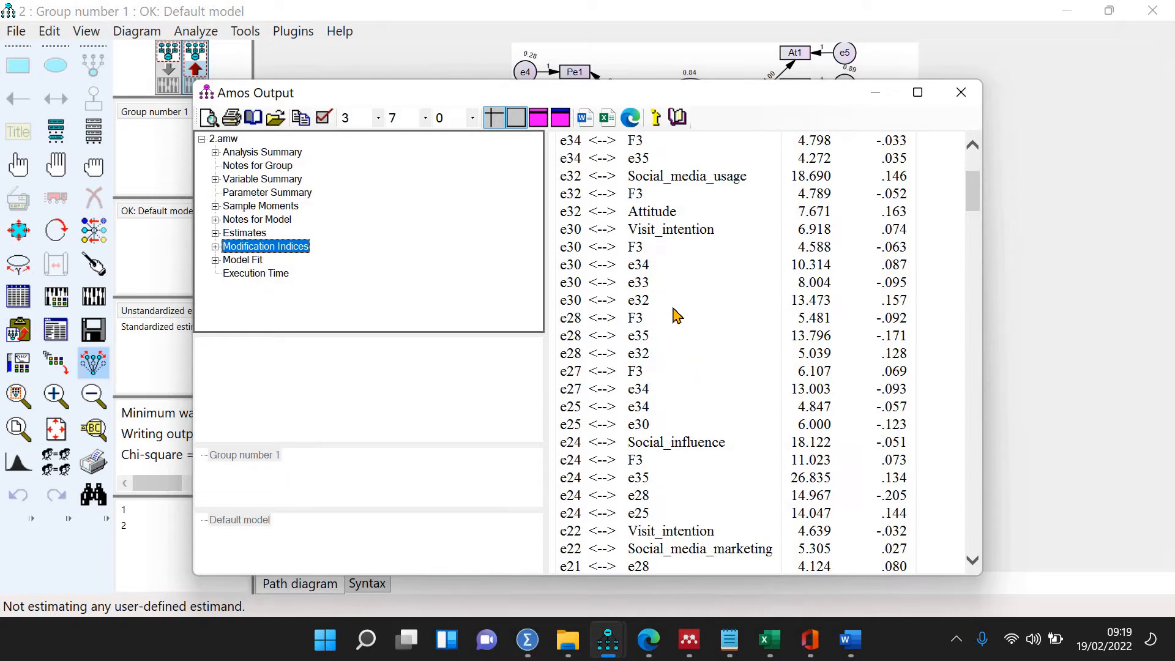
# Step: Scan the covariance modification indices from e28 to e3, checking how often e24 recurs, and return to the start of the list
pyautogui.scroll(-4, 678, 343)
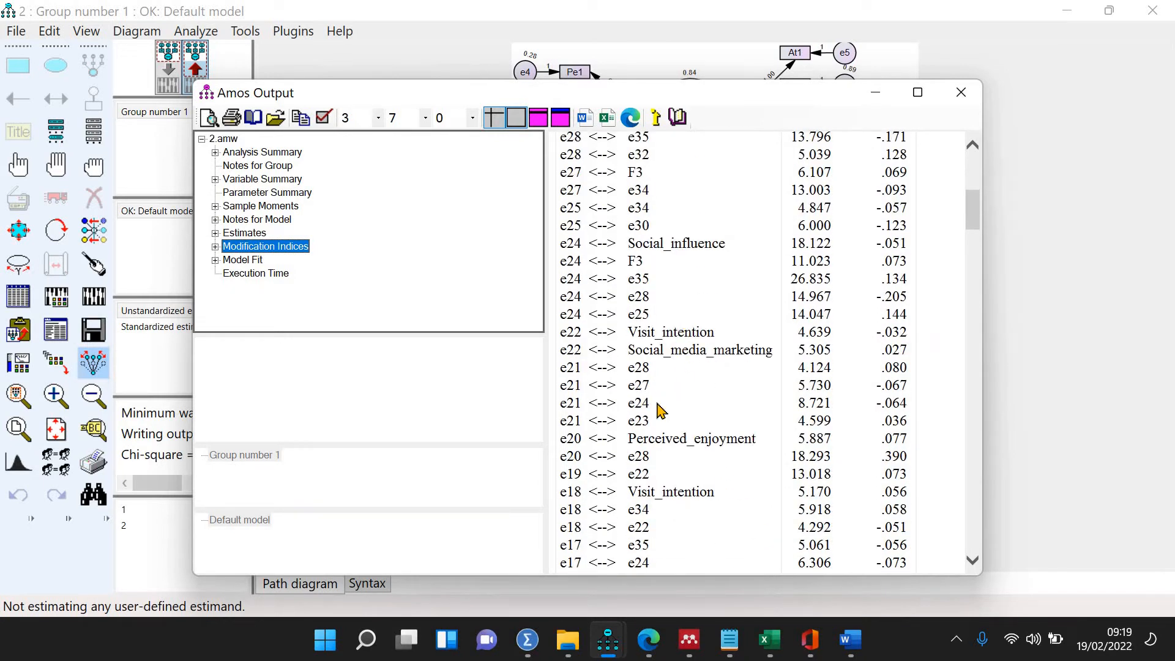
pyautogui.scroll(-1, 660, 410)
pyautogui.scroll(-1, 658, 422)
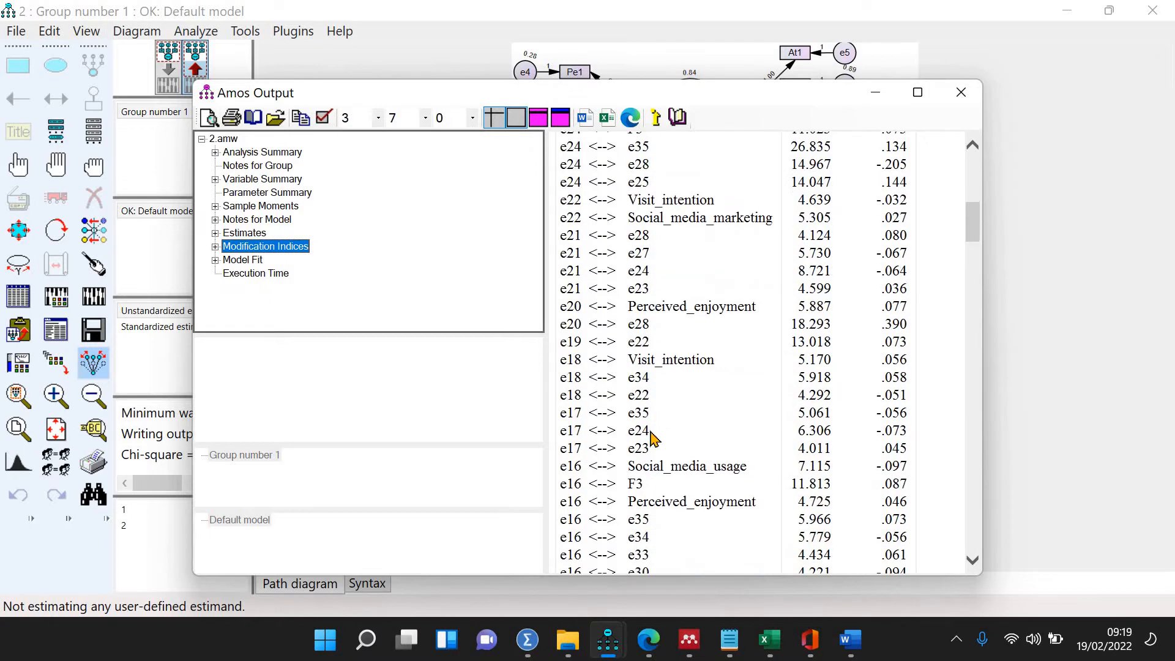
pyautogui.scroll(-2, 652, 492)
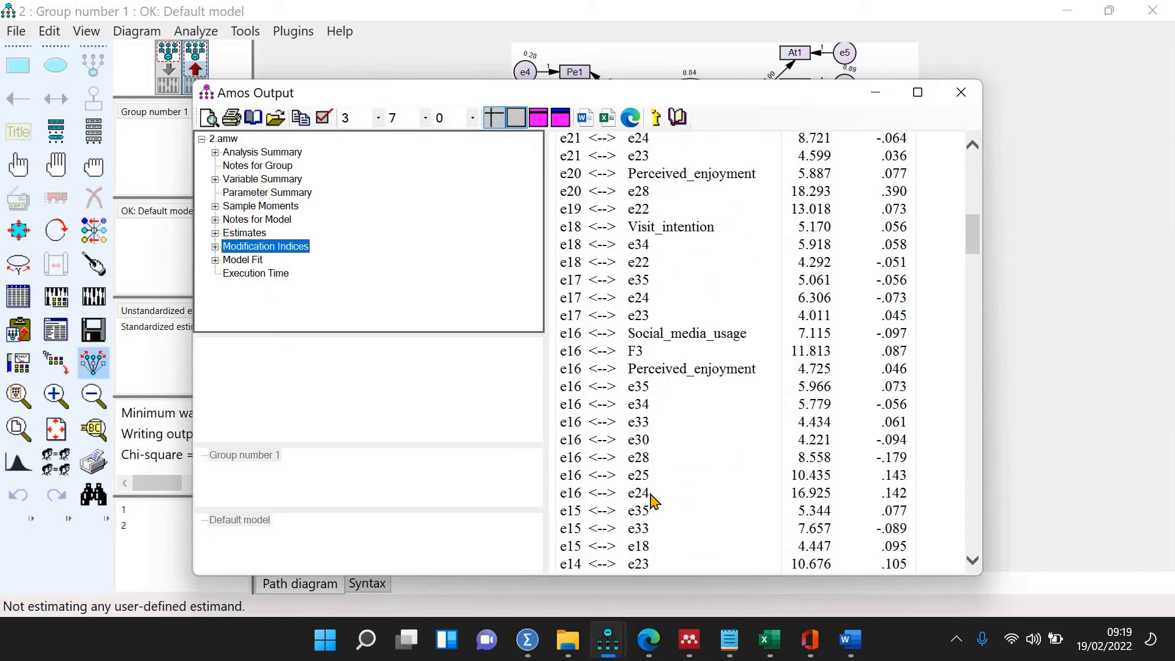
pyautogui.scroll(-2, 652, 505)
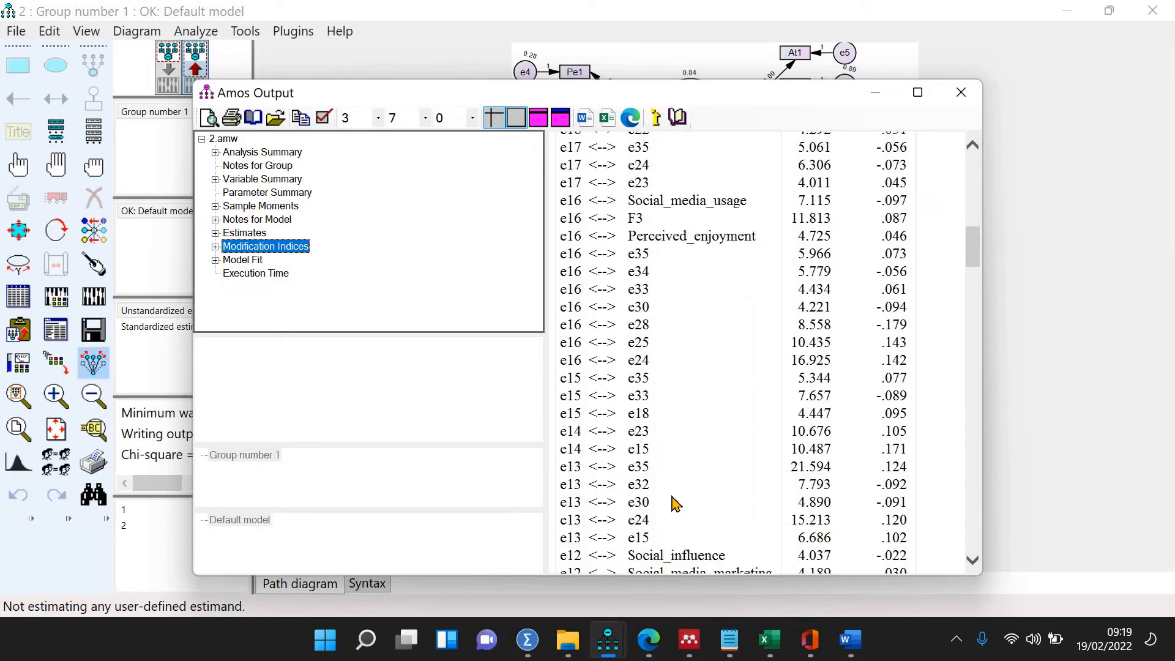
pyautogui.scroll(-2, 668, 509)
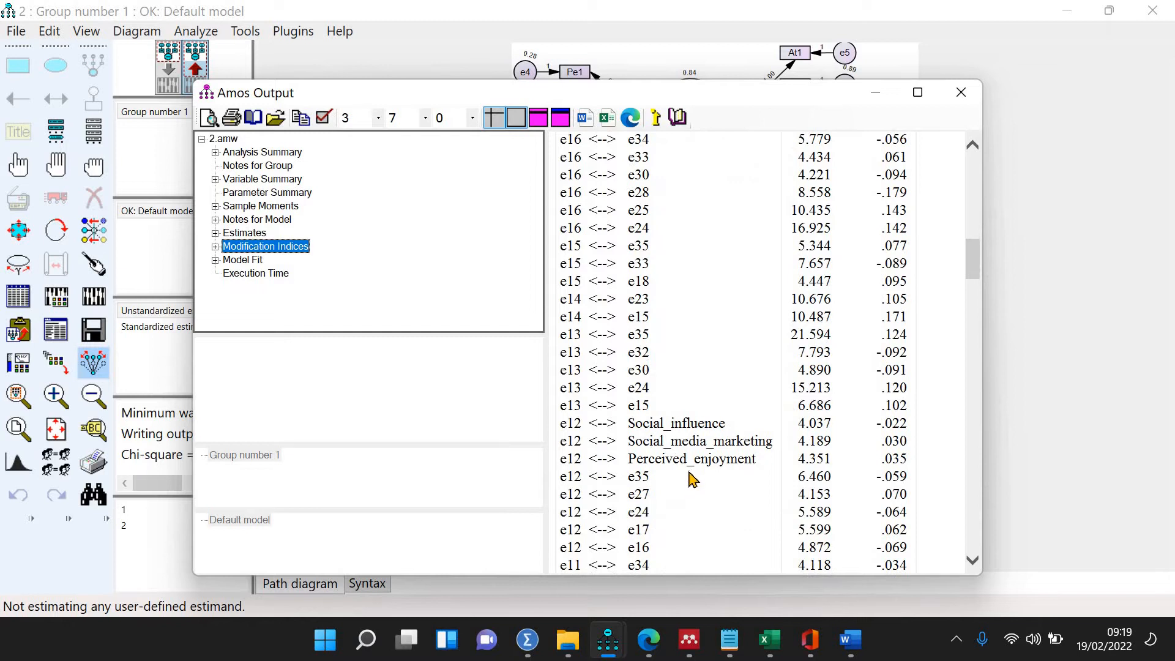
pyautogui.scroll(-8, 695, 478)
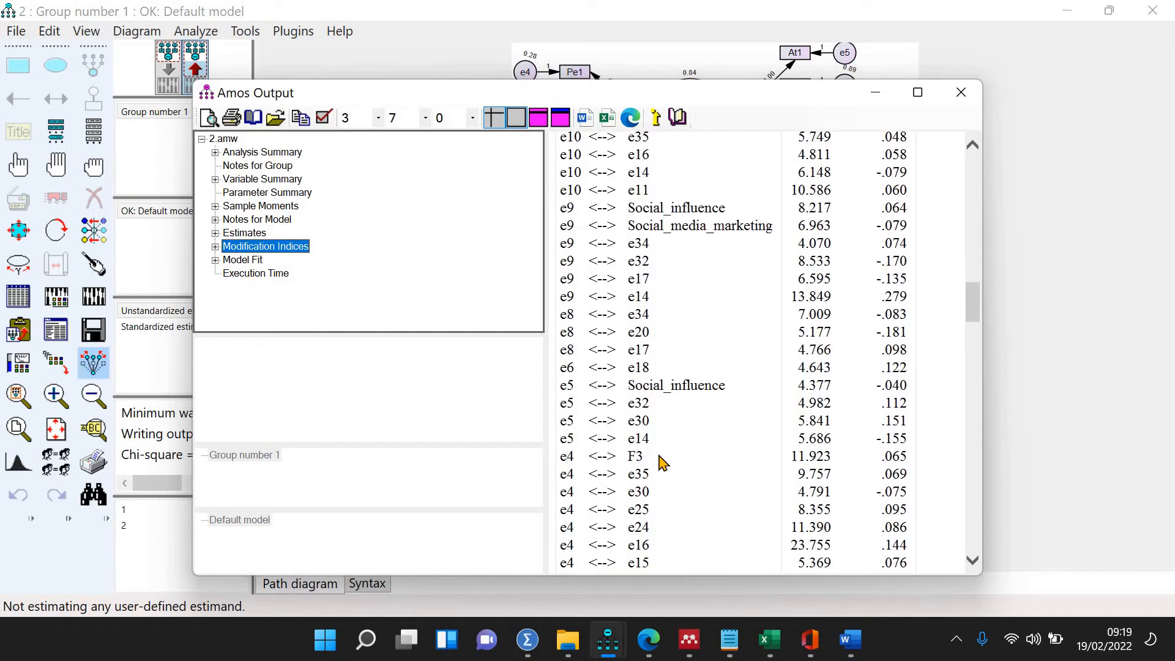
pyautogui.scroll(-3, 659, 456)
pyautogui.scroll(-9, 667, 451)
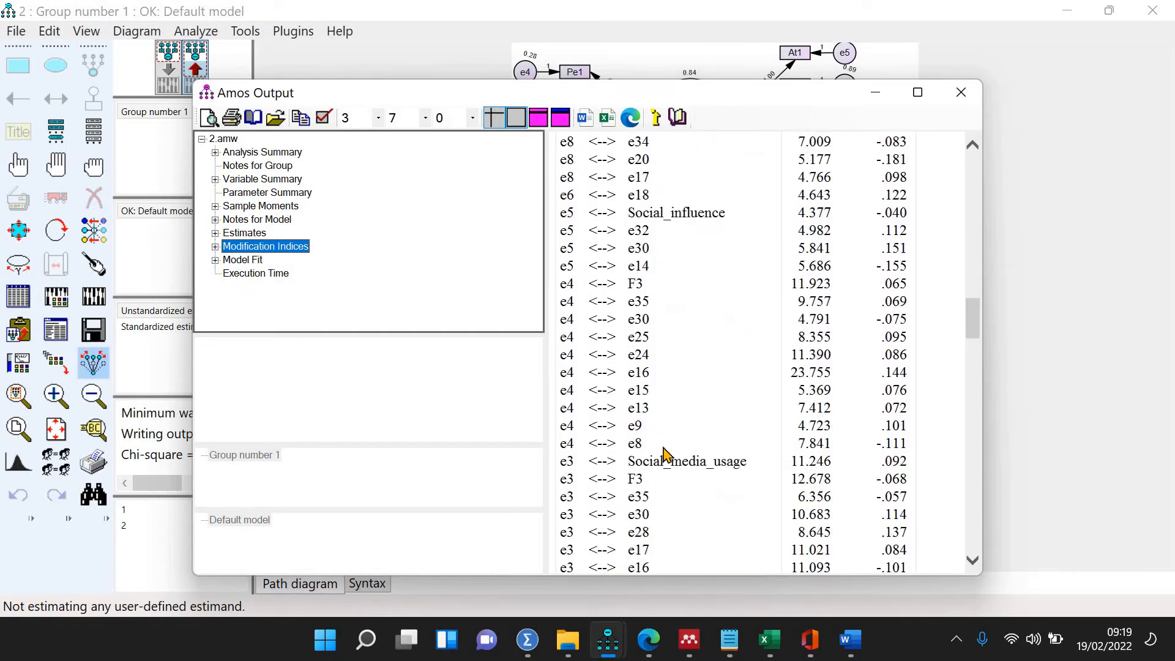
pyautogui.scroll(20, 672, 404)
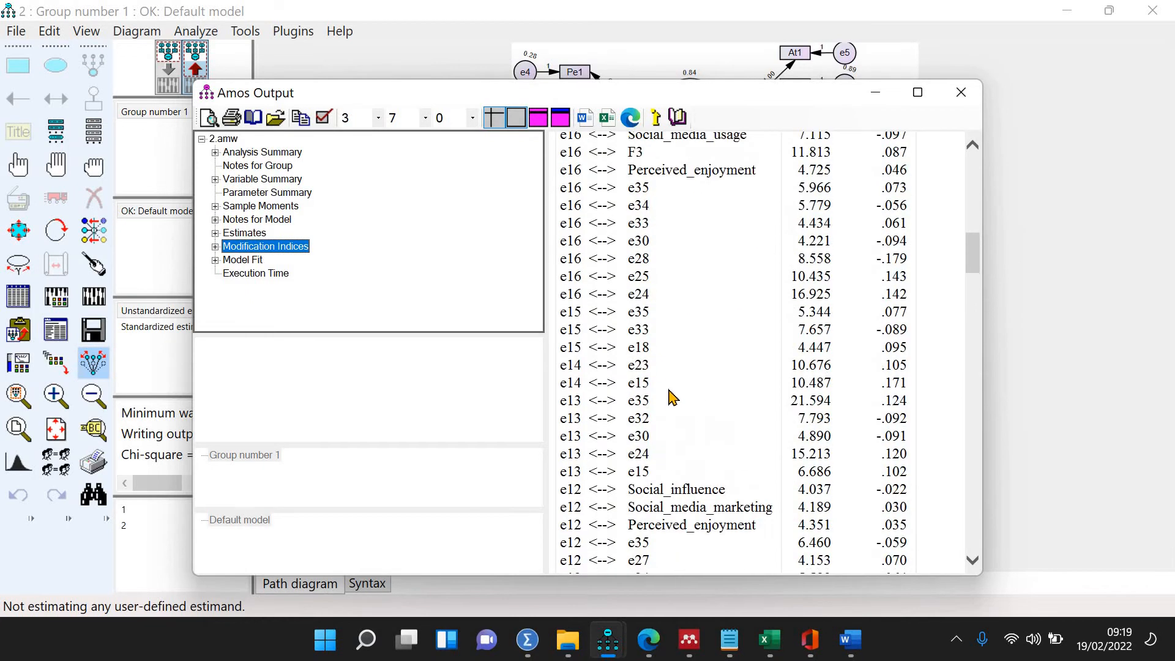
pyautogui.scroll(9, 673, 398)
pyautogui.scroll(3, 673, 379)
pyautogui.scroll(6, 654, 351)
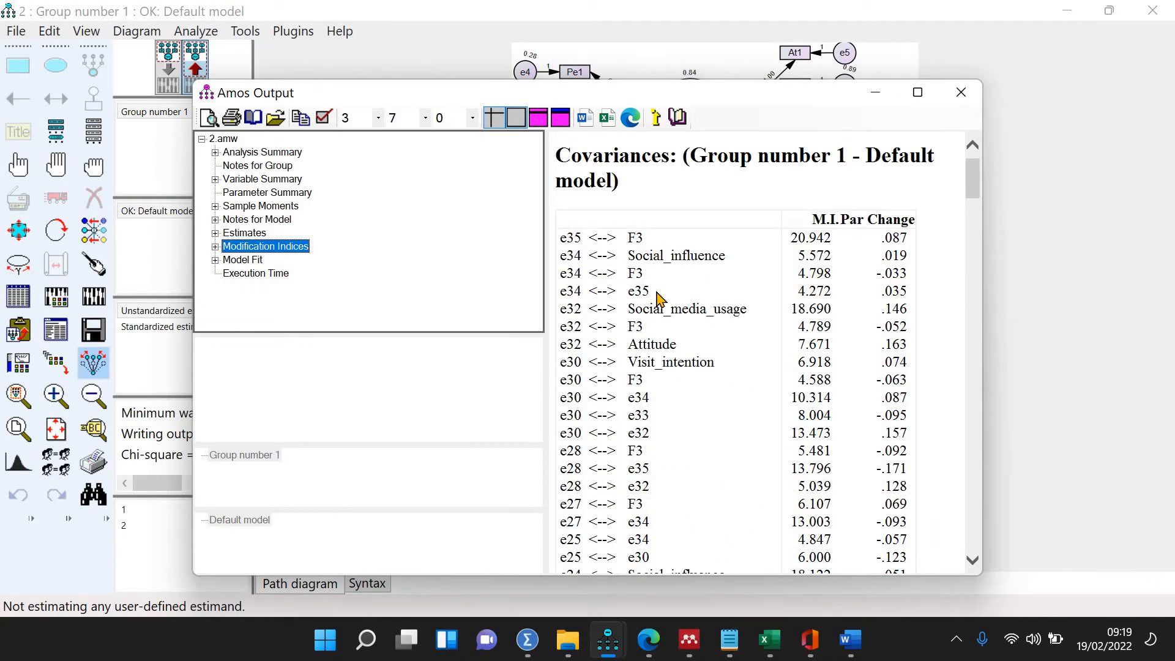
# Step: Review the whole covariance list once more from e35 to e1 and return to the e24 rows
pyautogui.scroll(-3, 658, 436)
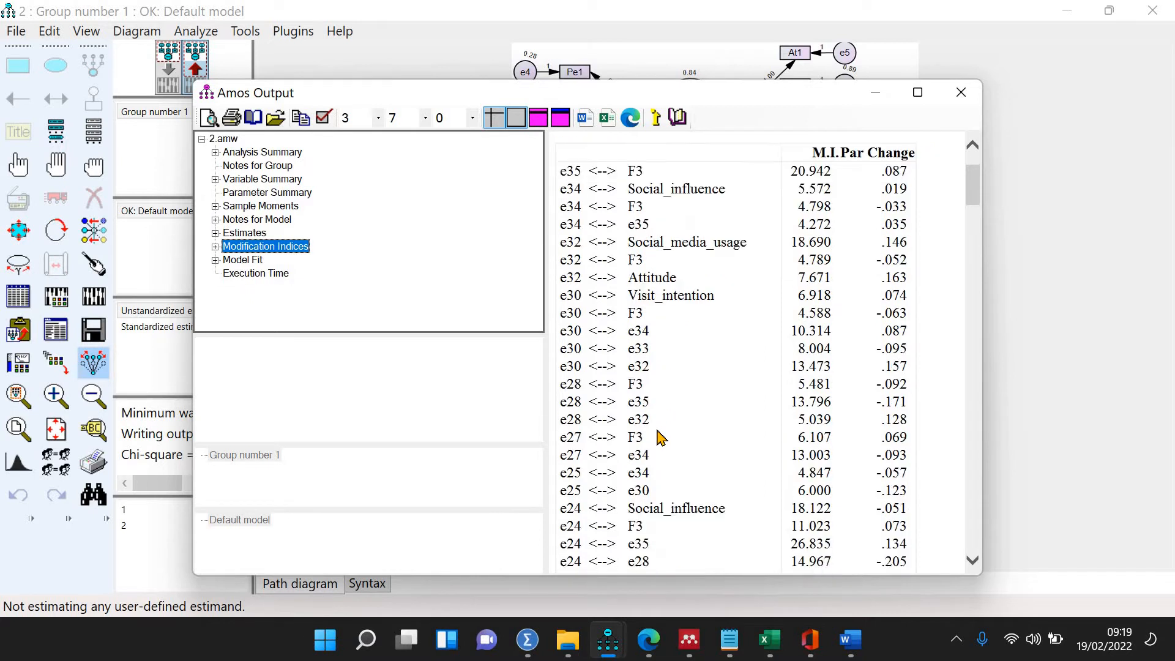
pyautogui.scroll(-7, 658, 477)
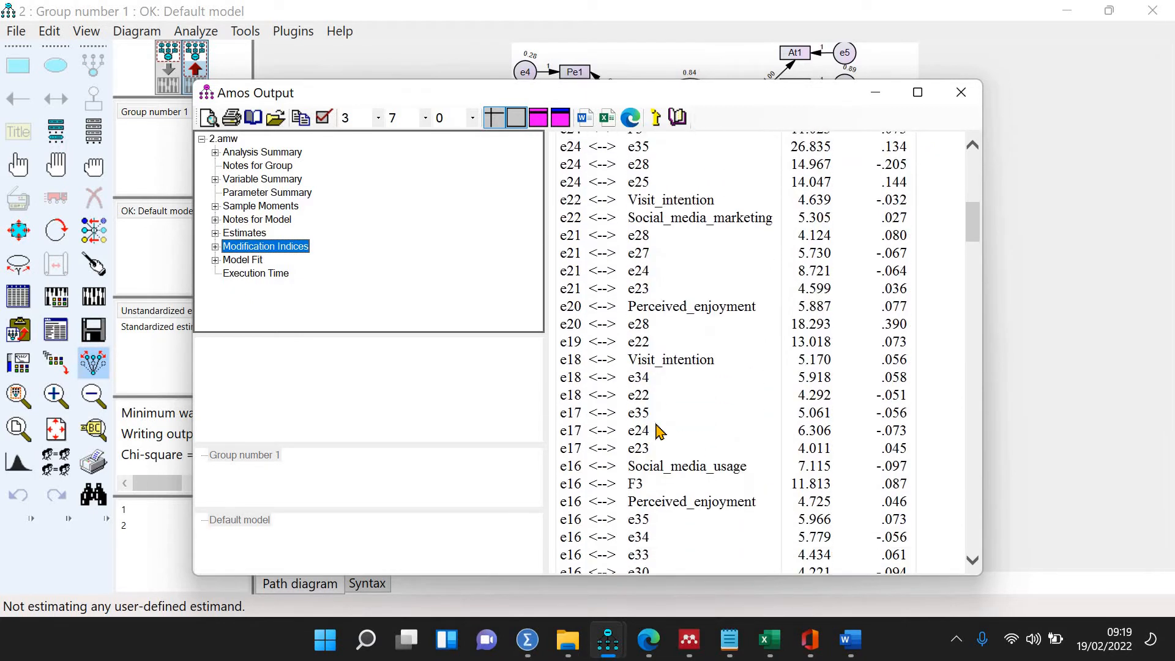
pyautogui.scroll(-3, 667, 460)
pyautogui.scroll(-2, 670, 481)
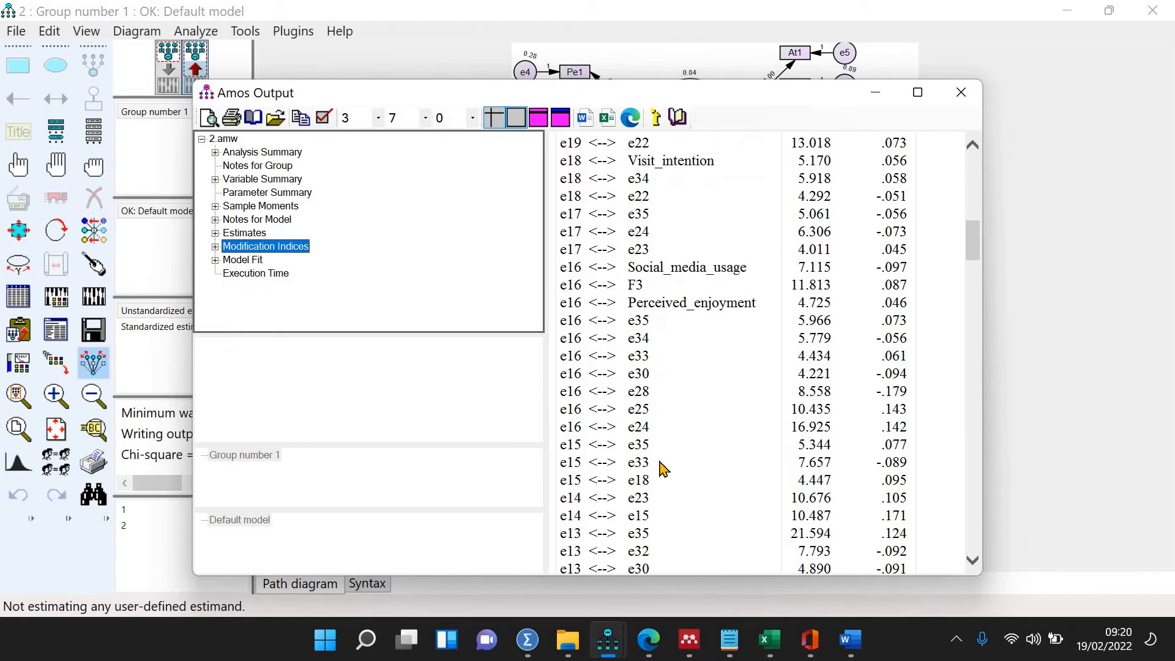
pyautogui.scroll(-2, 662, 489)
pyautogui.scroll(-8, 663, 483)
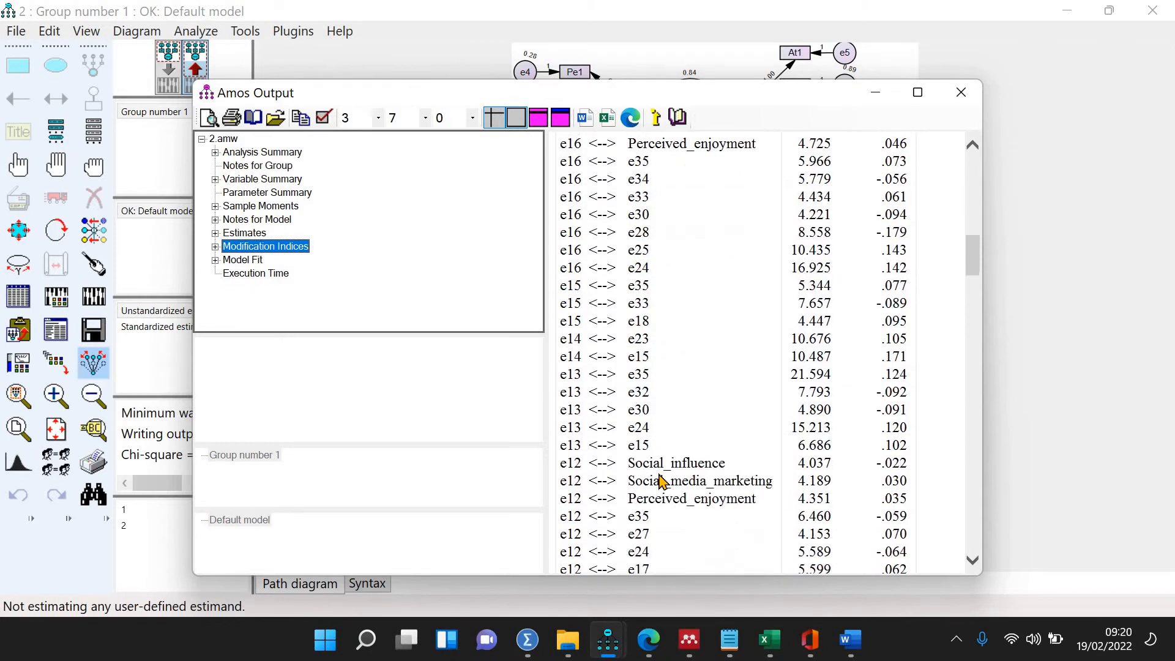
pyautogui.scroll(-10, 663, 482)
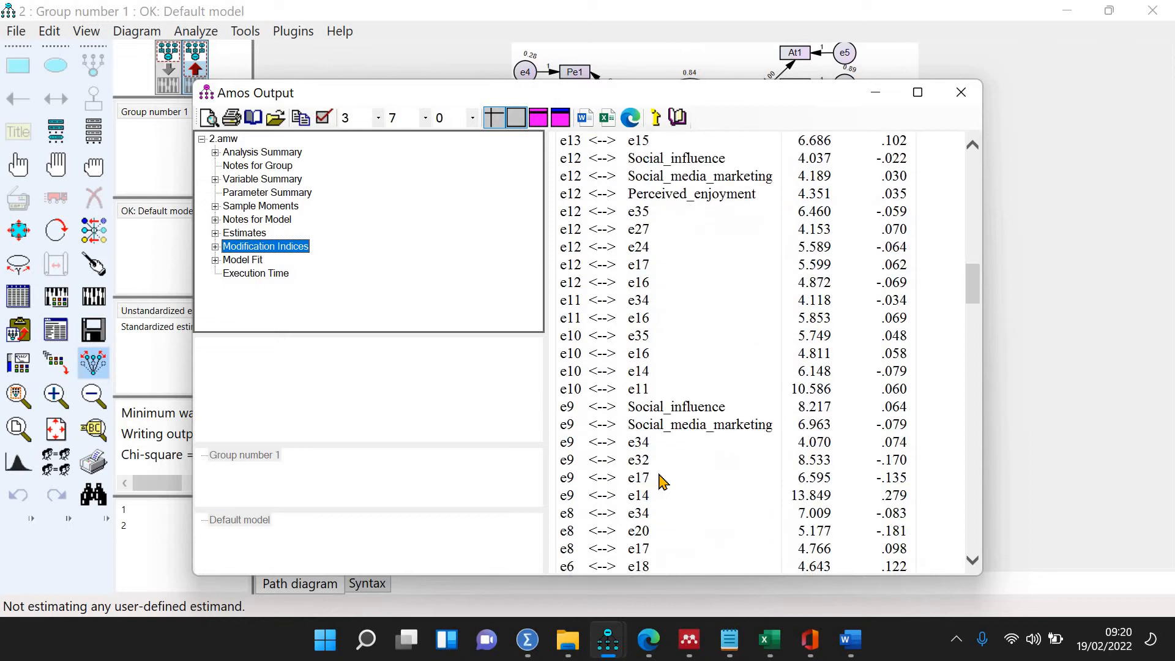
pyautogui.scroll(-7, 663, 482)
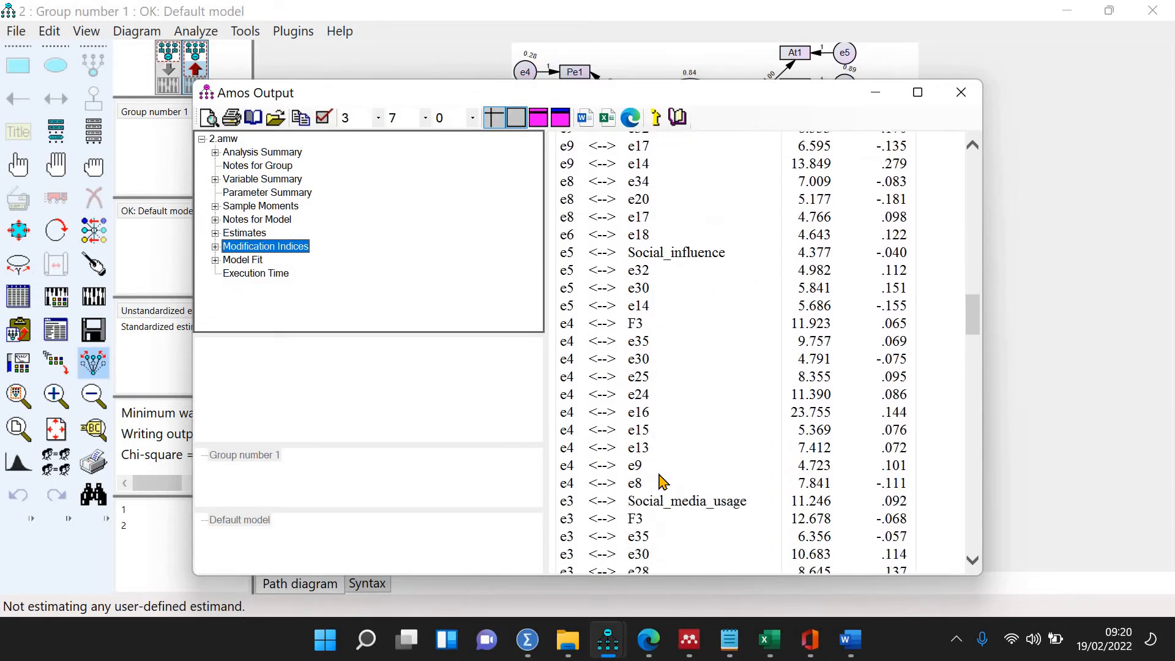
pyautogui.scroll(-2, 663, 482)
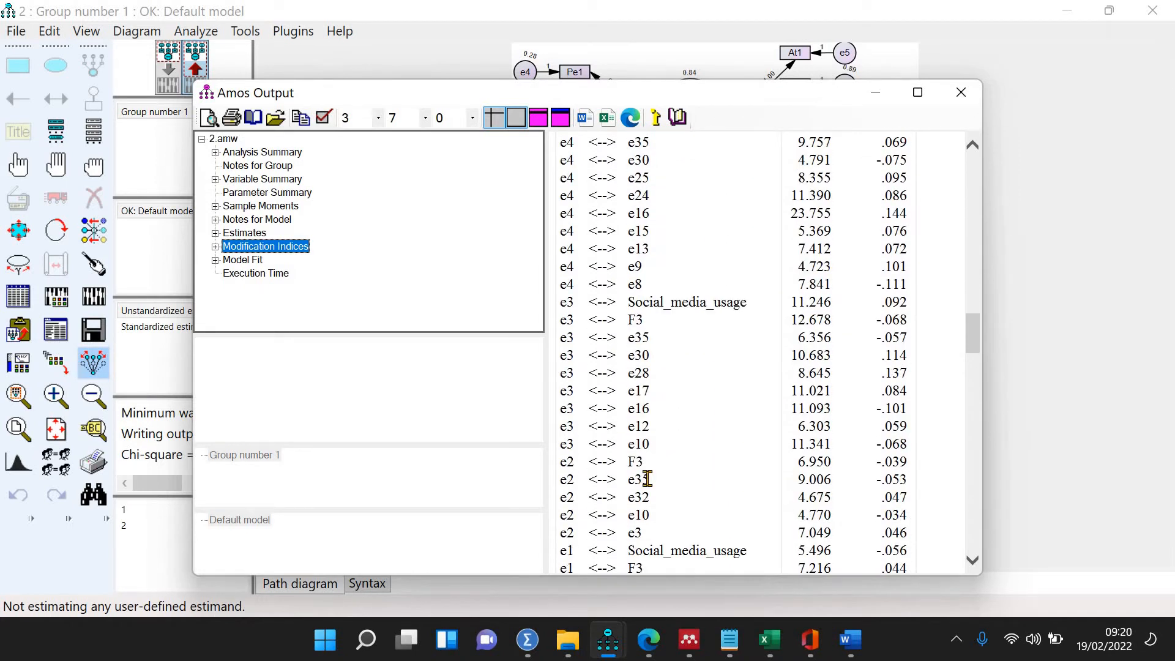
pyautogui.scroll(-4, 686, 463)
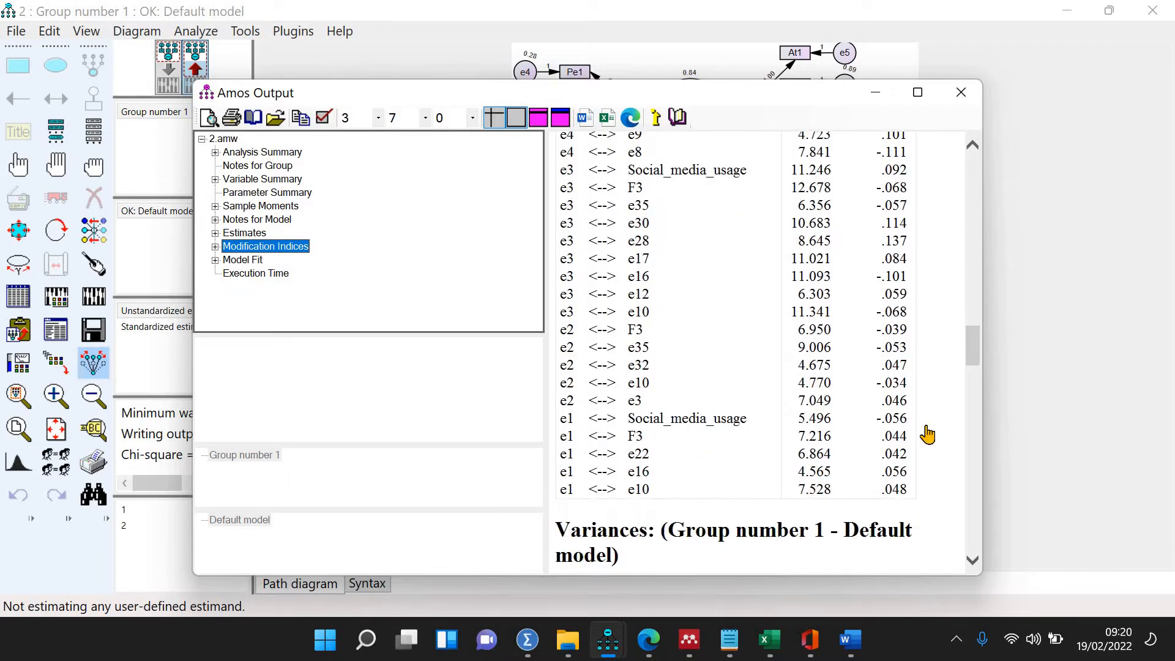
pyautogui.scroll(20, 762, 412)
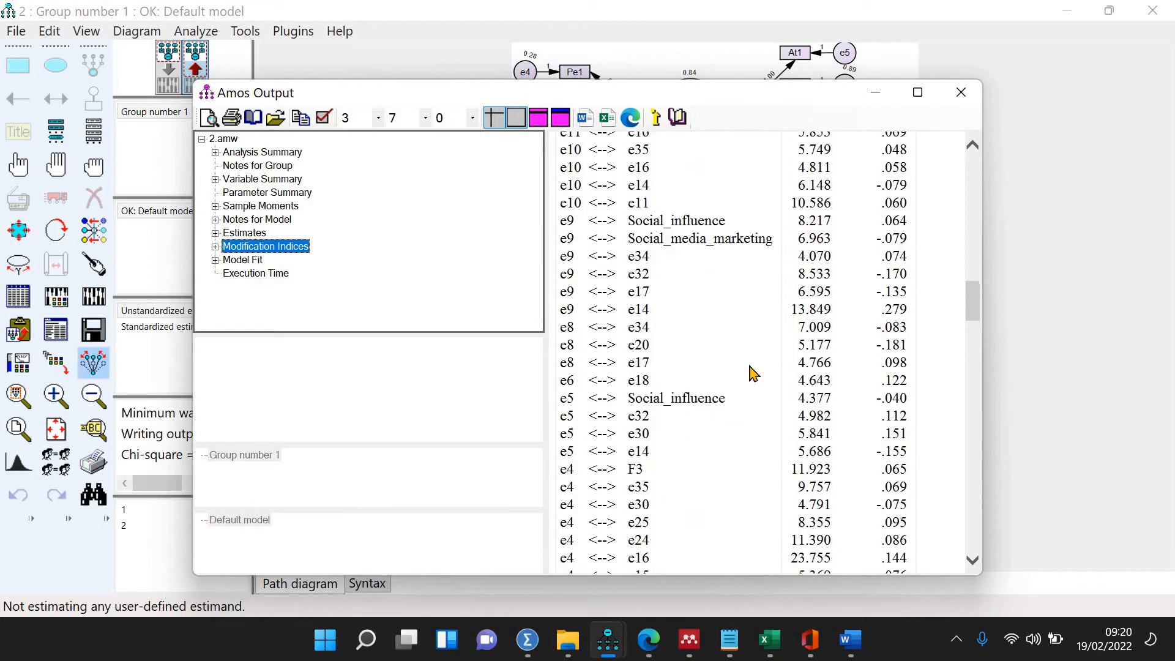
pyautogui.scroll(6, 753, 374)
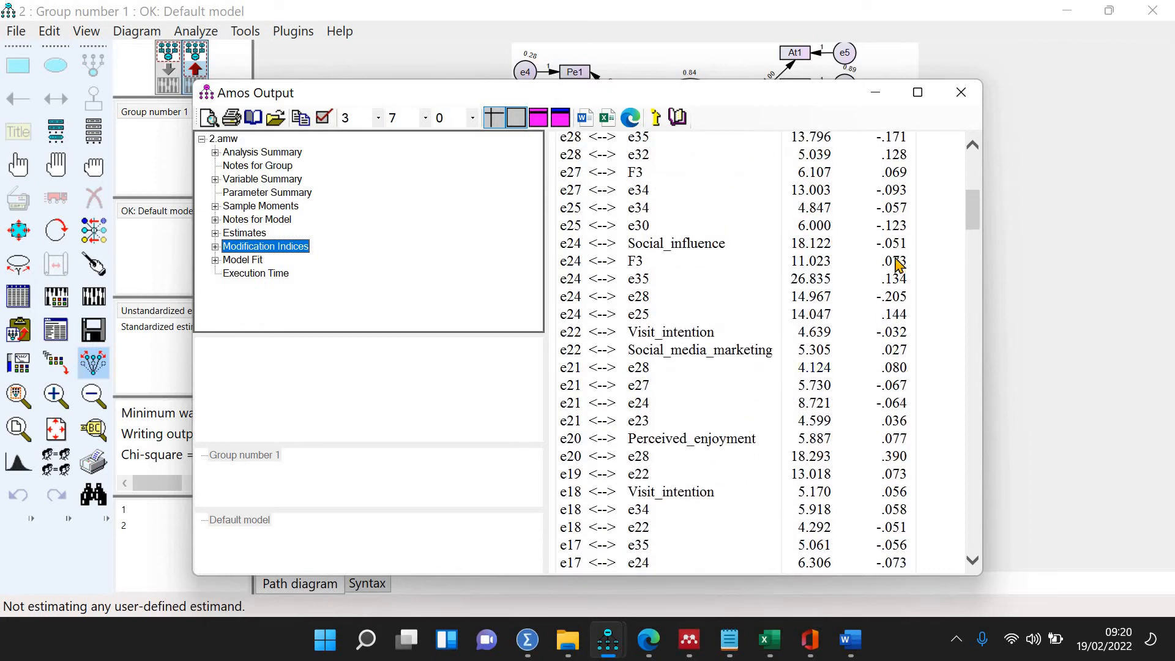
# Step: Switch to the input path diagram and delete the error term e24 and its indicator Si1 from the Social influence factor
pyautogui.click(232, 132)
pyautogui.click(168, 90)
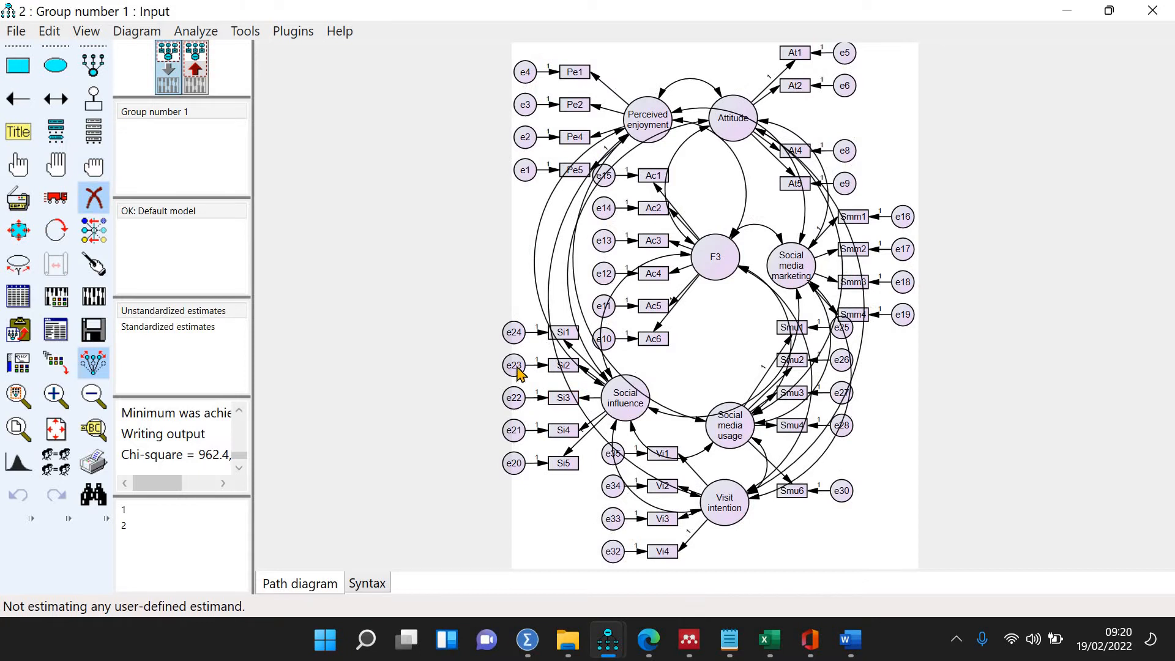
pyautogui.click(518, 335)
pyautogui.click(519, 335)
# Step: Recalculate the estimates without Si1 and check the model fit summary and modification indices in the text output
pyautogui.click(93, 297)
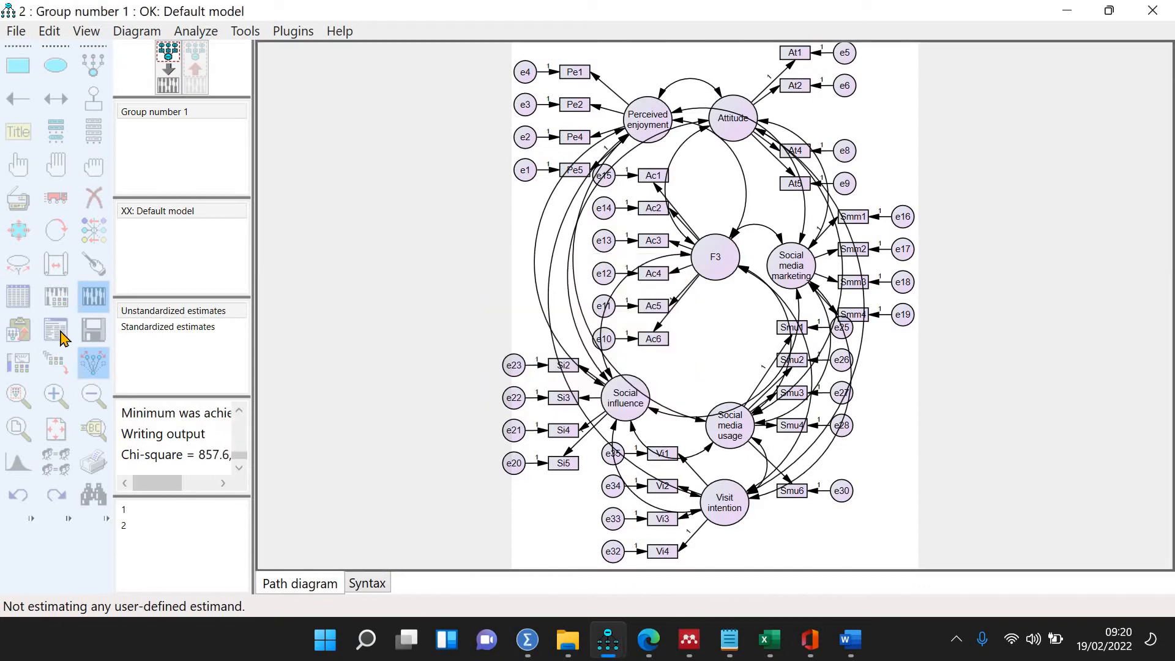
pyautogui.click(59, 331)
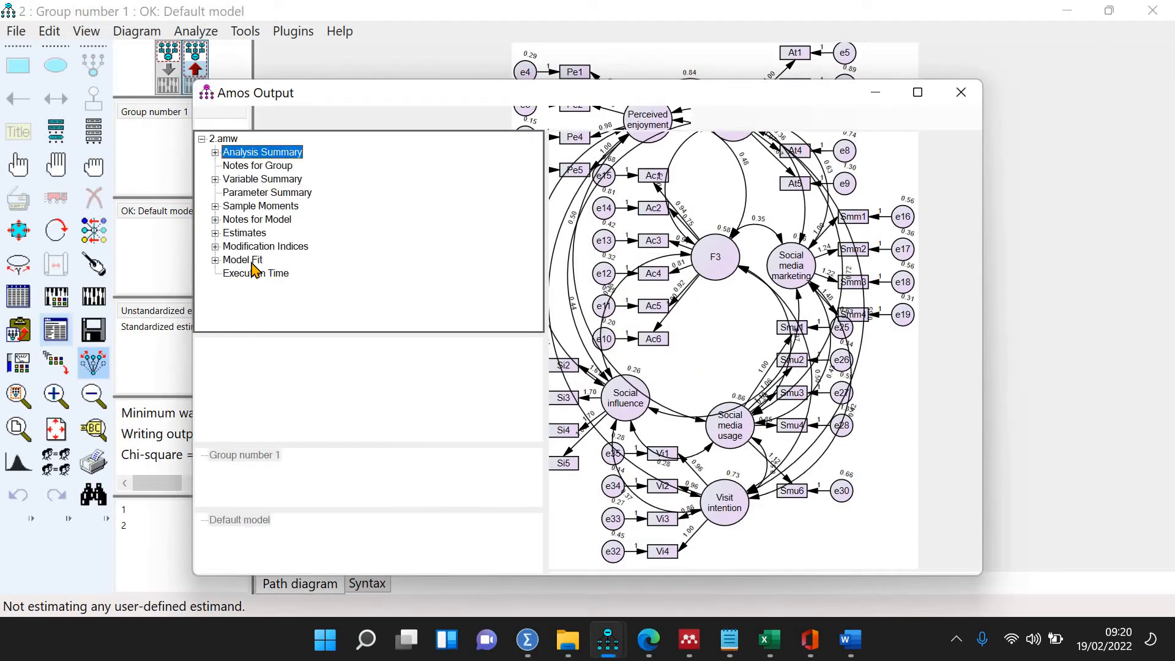
pyautogui.click(254, 261)
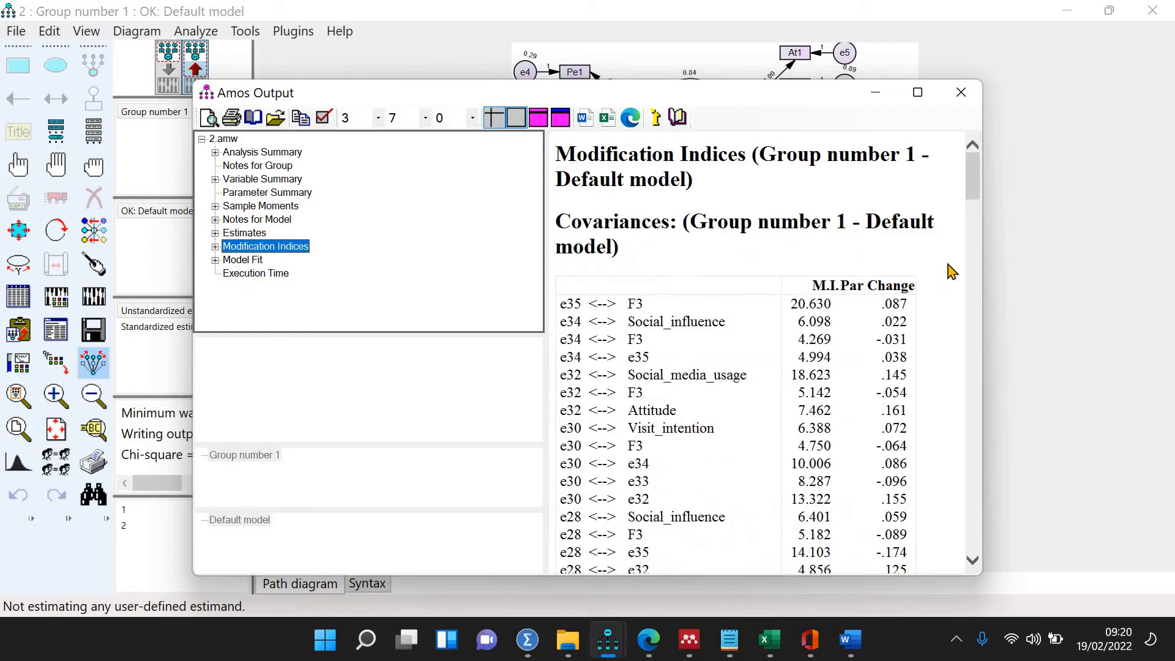
# Step: Scan the updated covariance modification indices from e35 to e3 for the largest values, focusing on the e4 rows
pyautogui.scroll(-3, 953, 270)
pyautogui.scroll(1, 953, 269)
pyautogui.scroll(-5, 953, 270)
pyautogui.scroll(-4, 953, 269)
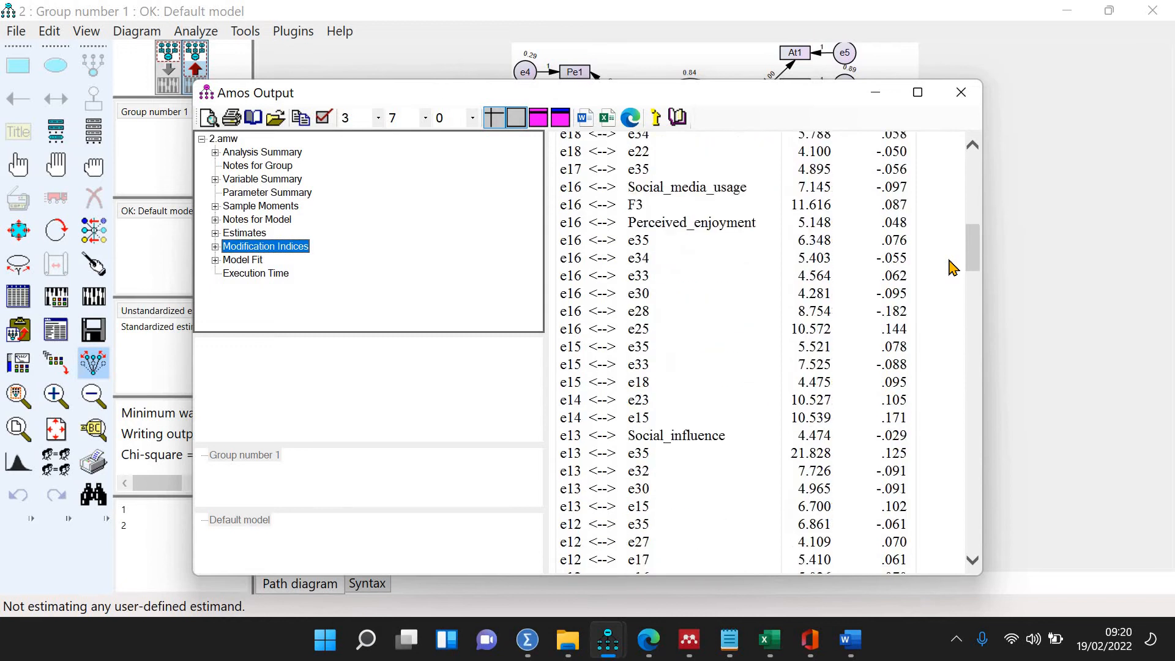
pyautogui.scroll(-6, 844, 350)
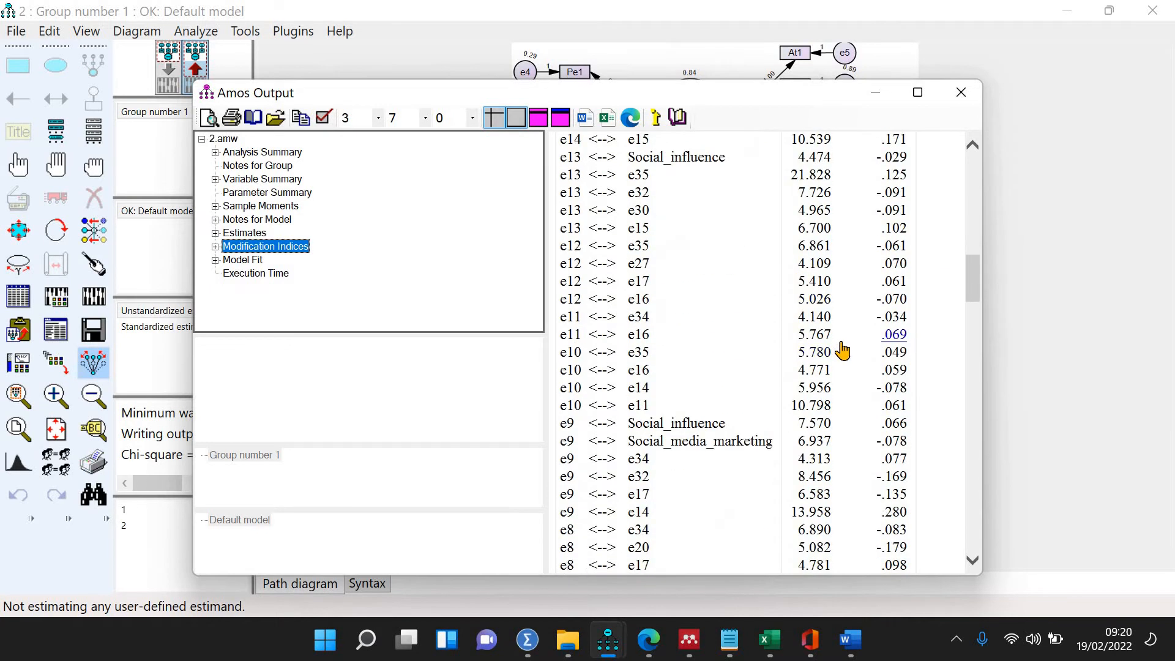
pyautogui.scroll(-3, 832, 352)
pyautogui.scroll(-3, 795, 335)
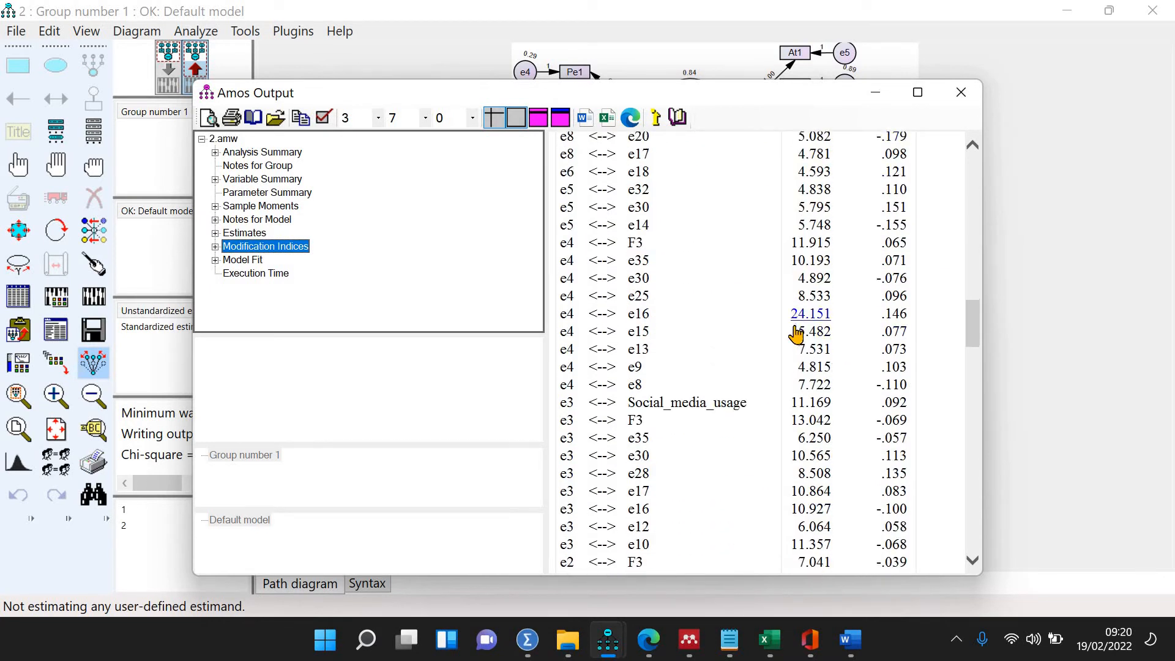
pyautogui.scroll(2, 704, 315)
pyautogui.scroll(1, 590, 295)
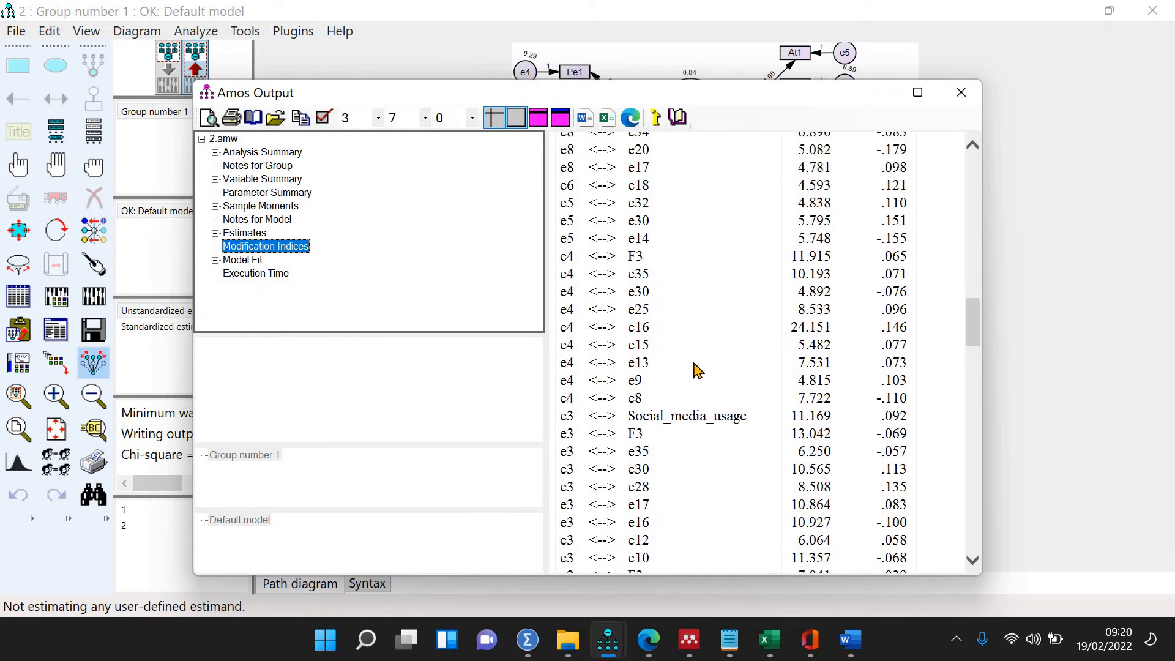
# Step: Compare the covariance modification indices of the e4 rows with the e16 rows and the neighbouring e28 to e9 rows
pyautogui.scroll(-4, 696, 370)
pyautogui.scroll(5, 664, 422)
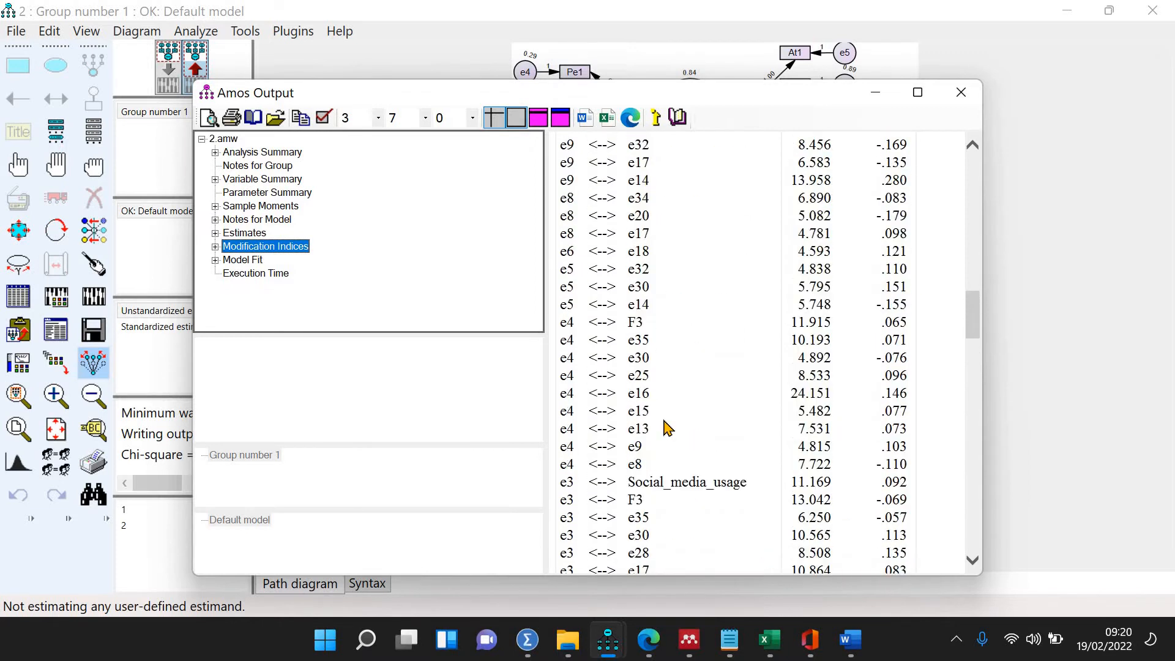
pyautogui.scroll(1, 667, 427)
pyautogui.scroll(4, 700, 447)
pyautogui.scroll(-4, 673, 479)
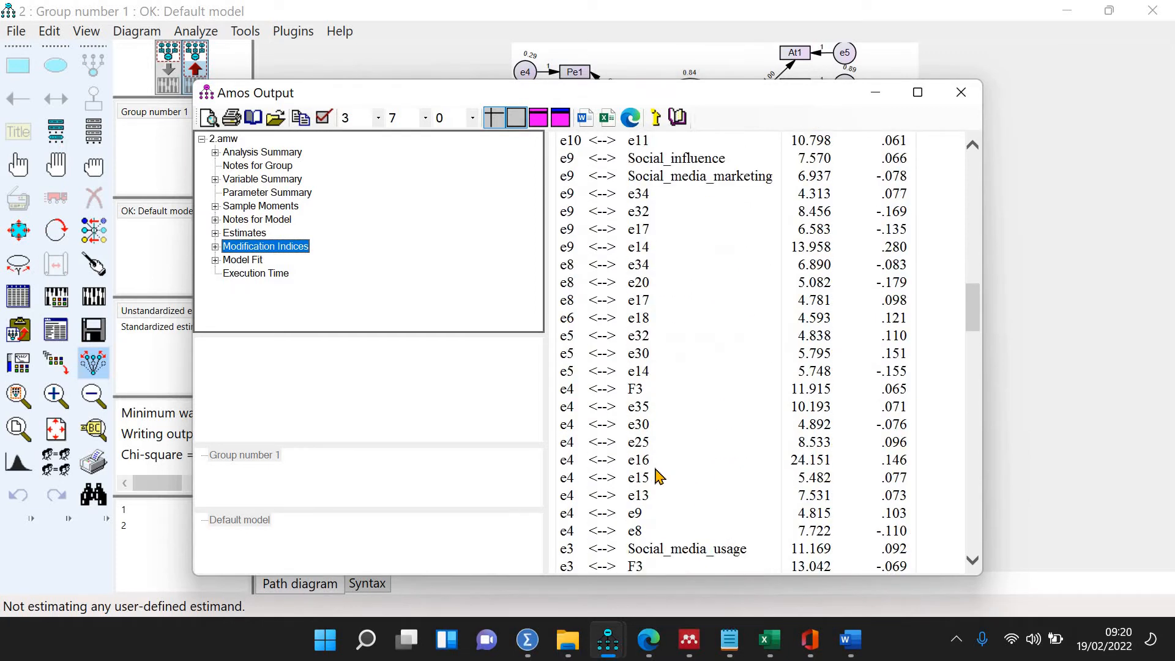
pyautogui.scroll(10, 578, 406)
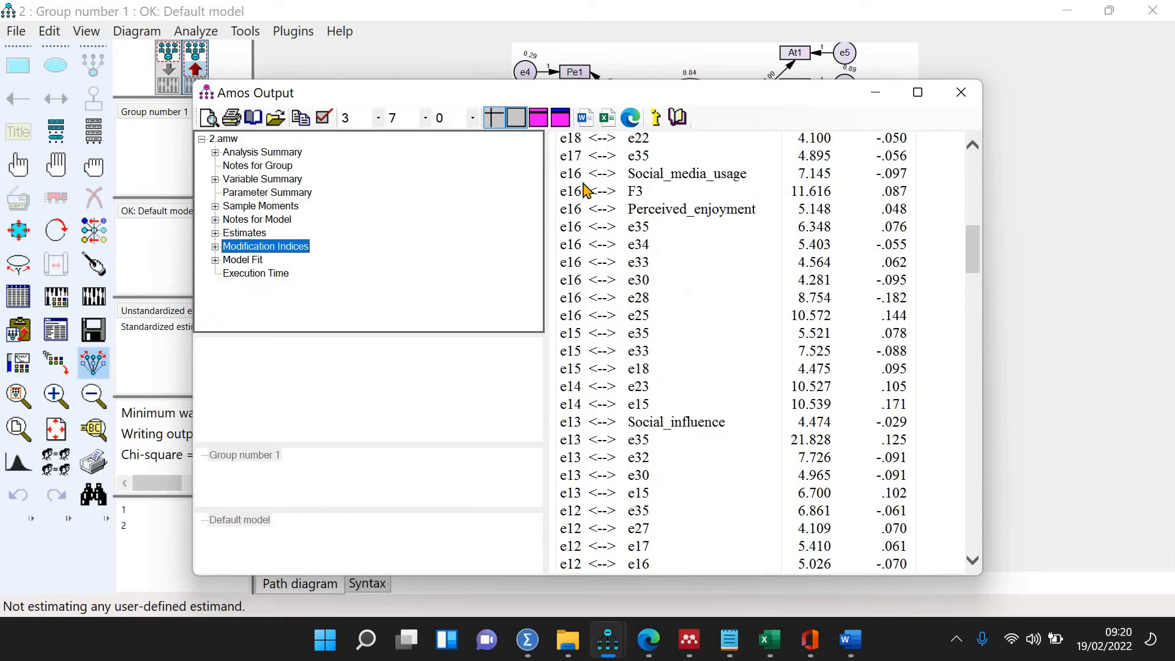
pyautogui.scroll(4, 584, 190)
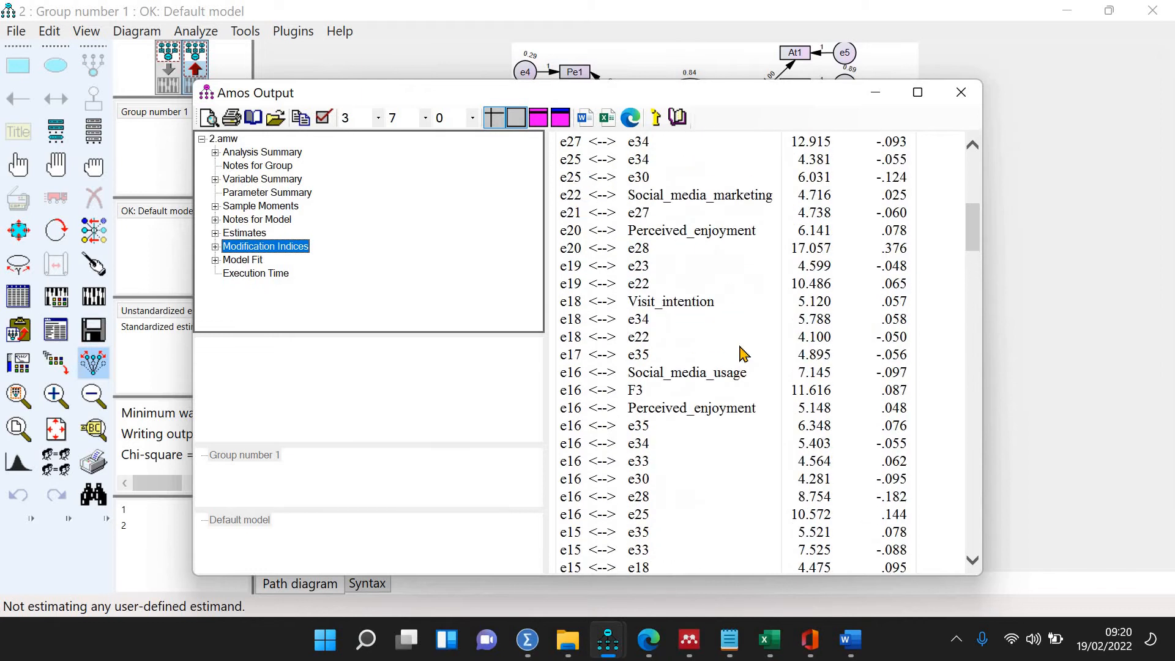
pyautogui.scroll(-3, 716, 407)
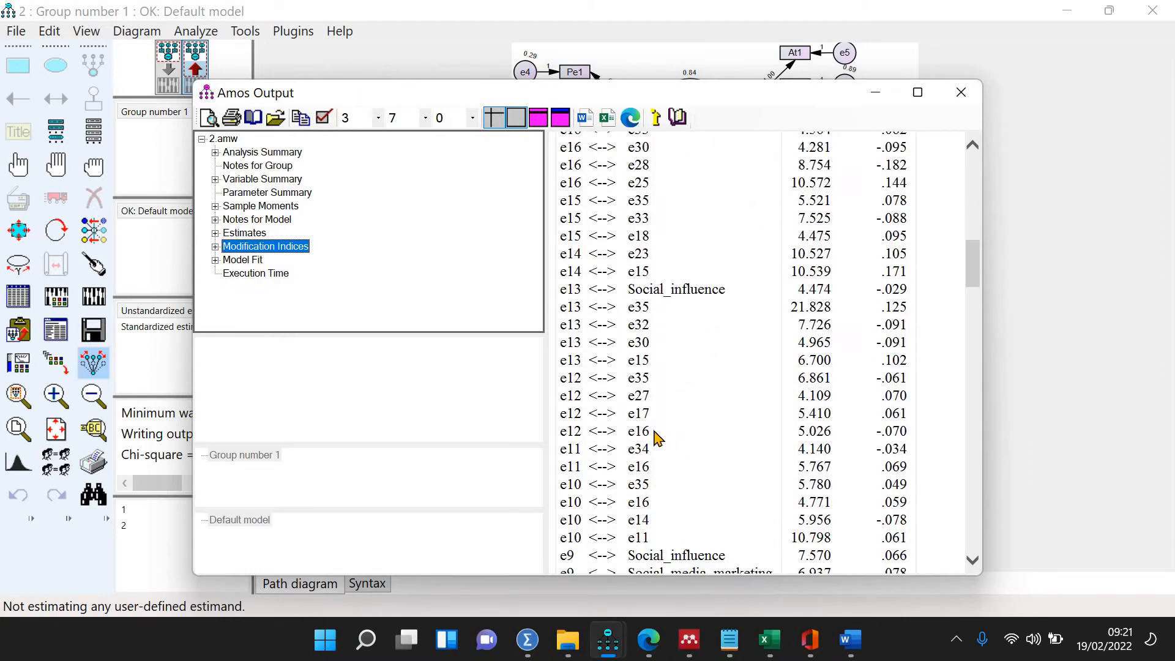
pyautogui.scroll(-1, 657, 437)
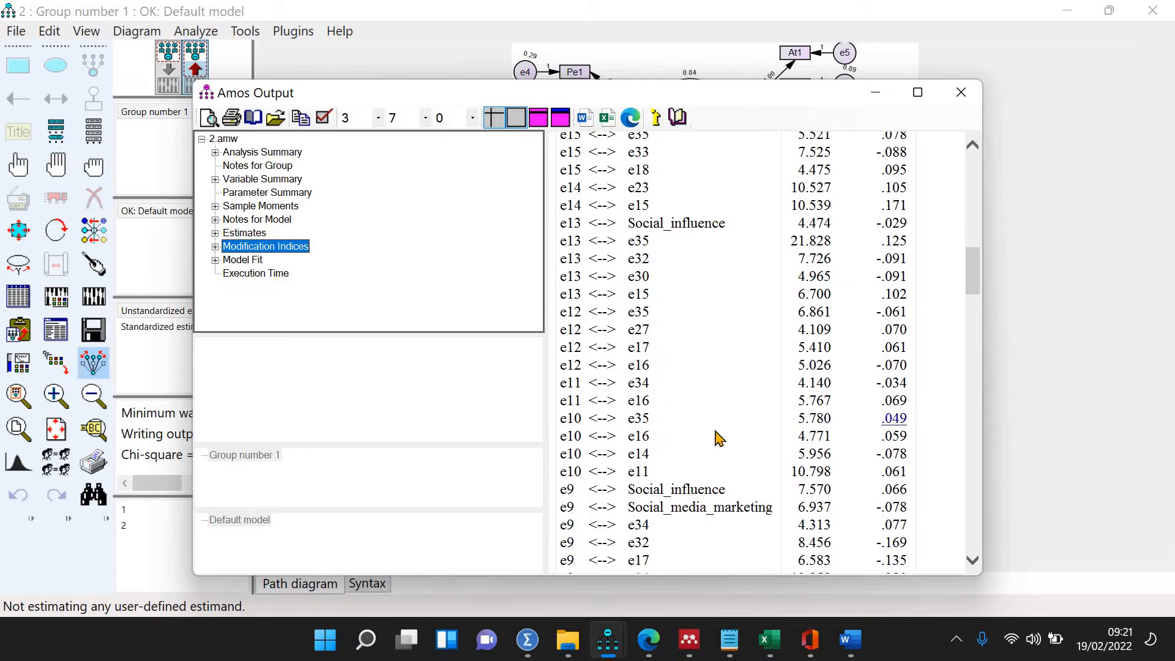
pyautogui.scroll(-3, 720, 437)
pyautogui.scroll(9, 719, 436)
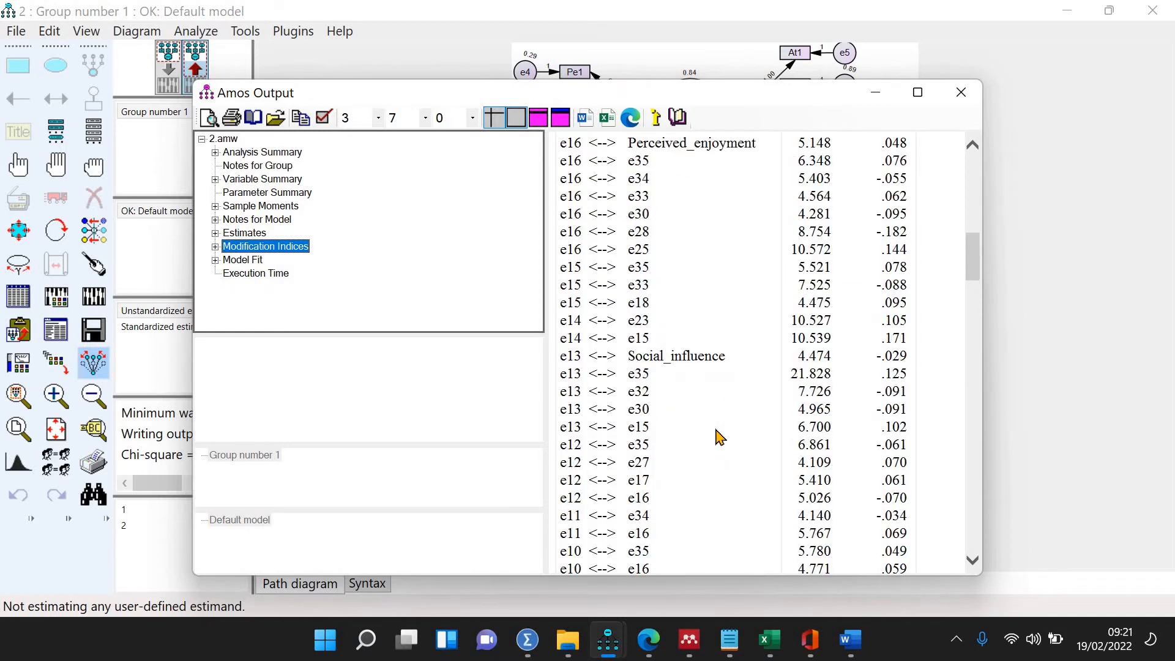
pyautogui.scroll(6, 720, 436)
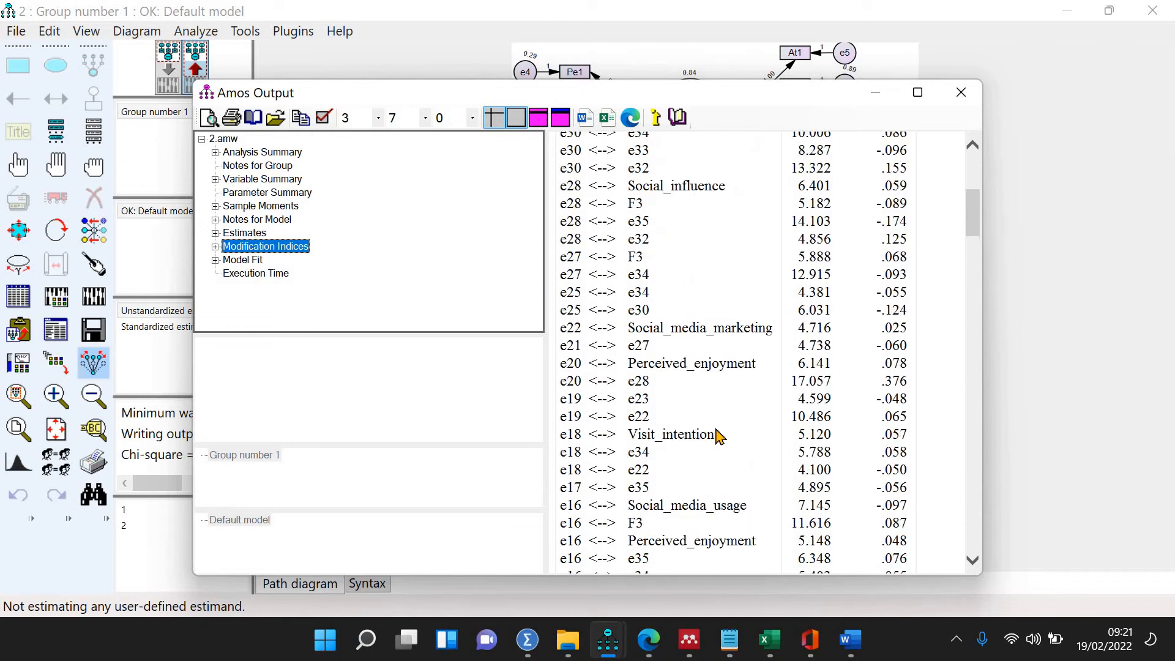
pyautogui.scroll(2, 720, 436)
pyautogui.scroll(-20, 717, 438)
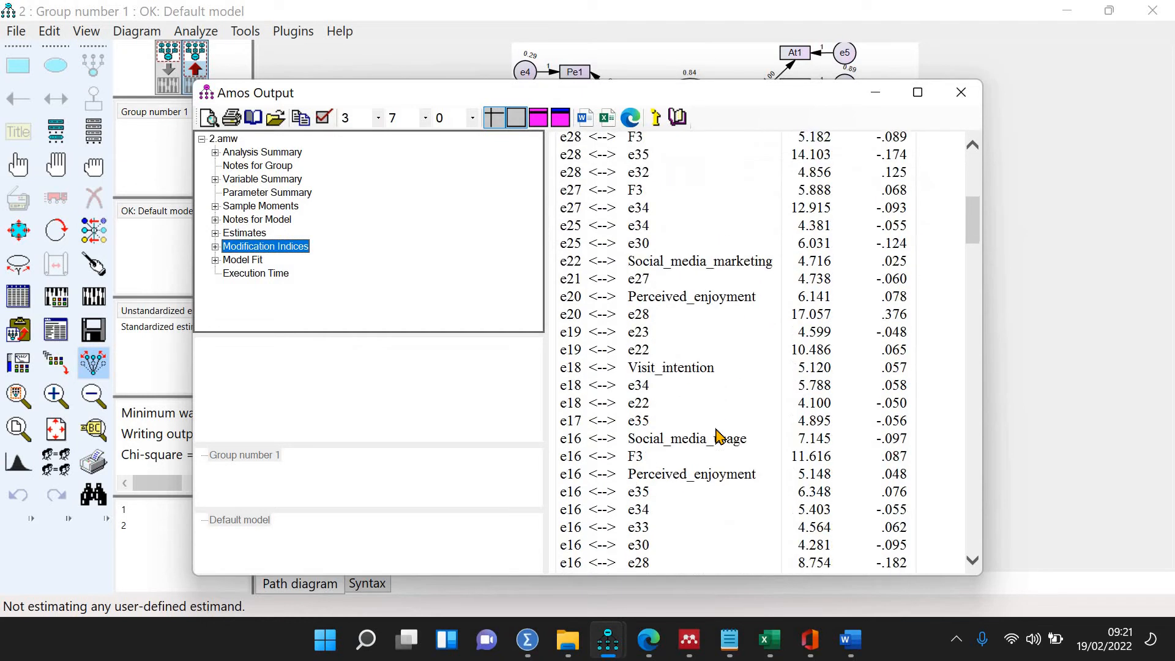
pyautogui.scroll(-7, 979, 409)
# Step: Switch to the input path diagram and delete the indicator Smm1 and its error term e16 from the Social media marketing factor
pyautogui.click(198, 190)
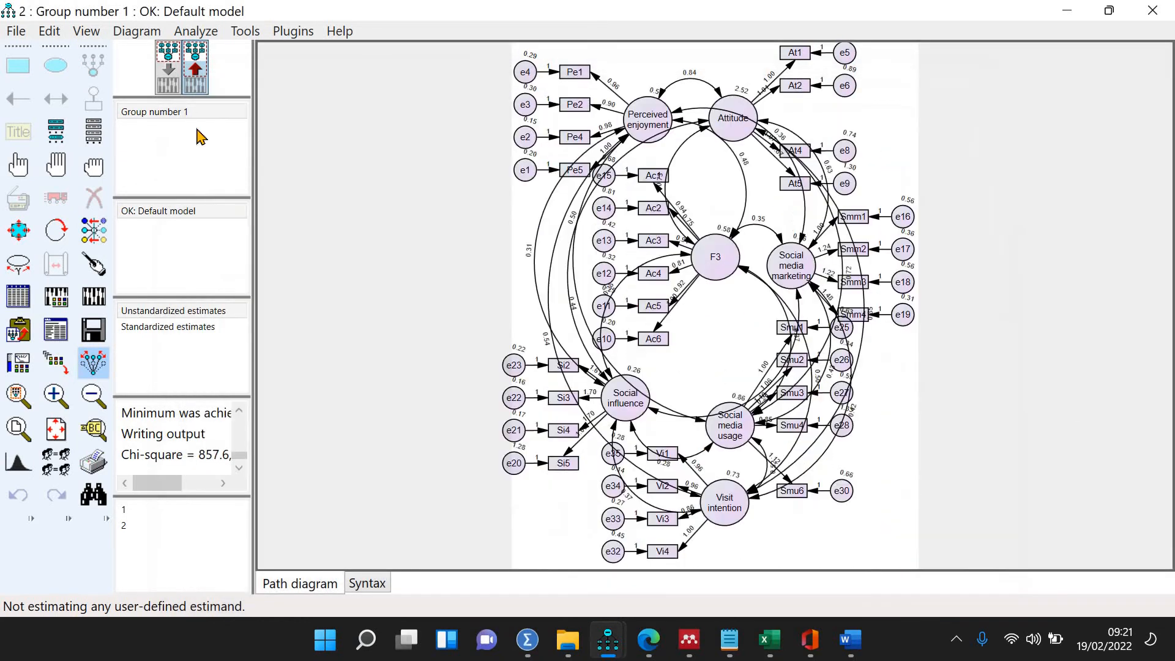
pyautogui.click(174, 72)
pyautogui.click(94, 197)
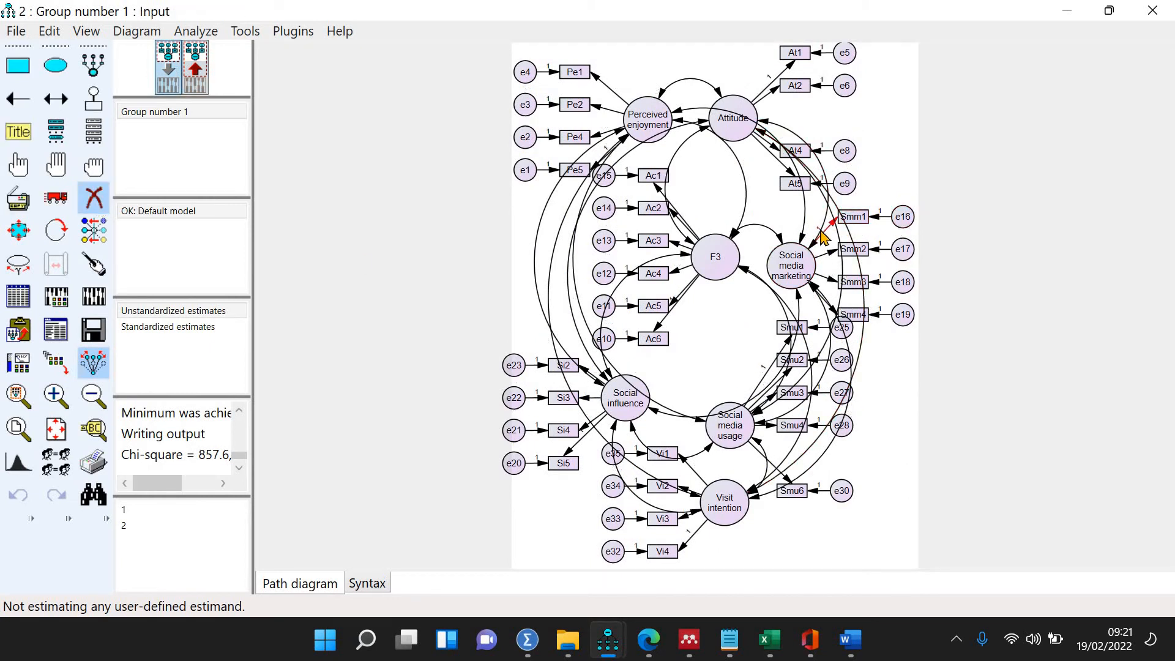
pyautogui.click(857, 223)
pyautogui.click(903, 217)
pyautogui.press('Escape')
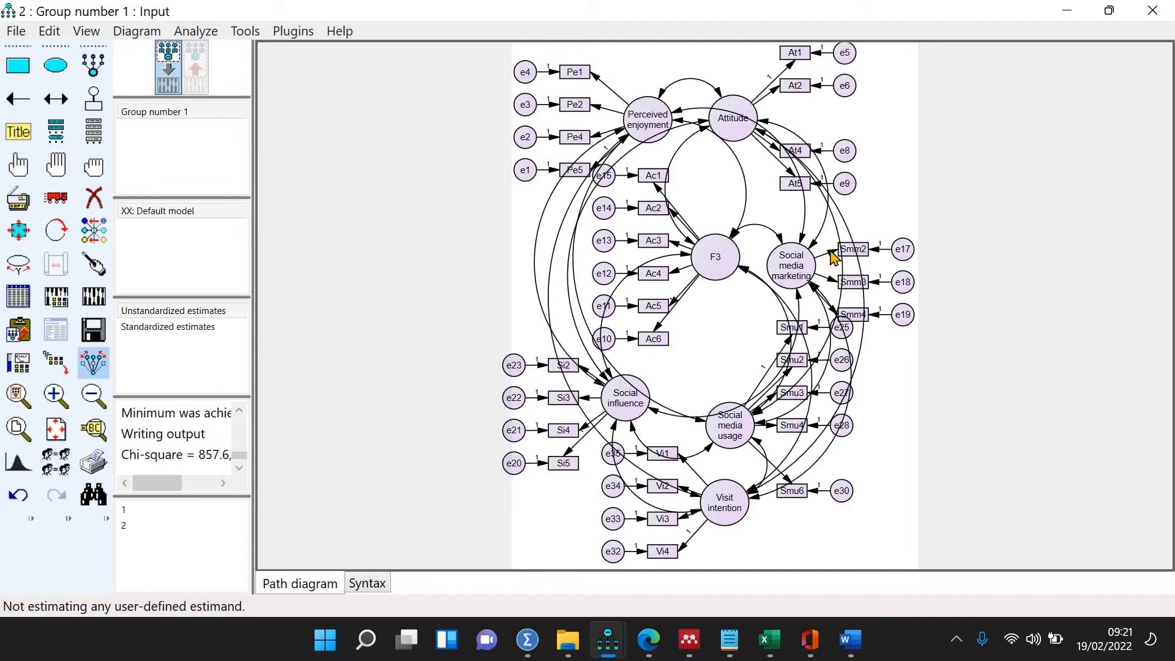
# Step: Fix the regression weight of the path from Social media marketing to Smm2 at 1
pyautogui.doubleClick(831, 254)
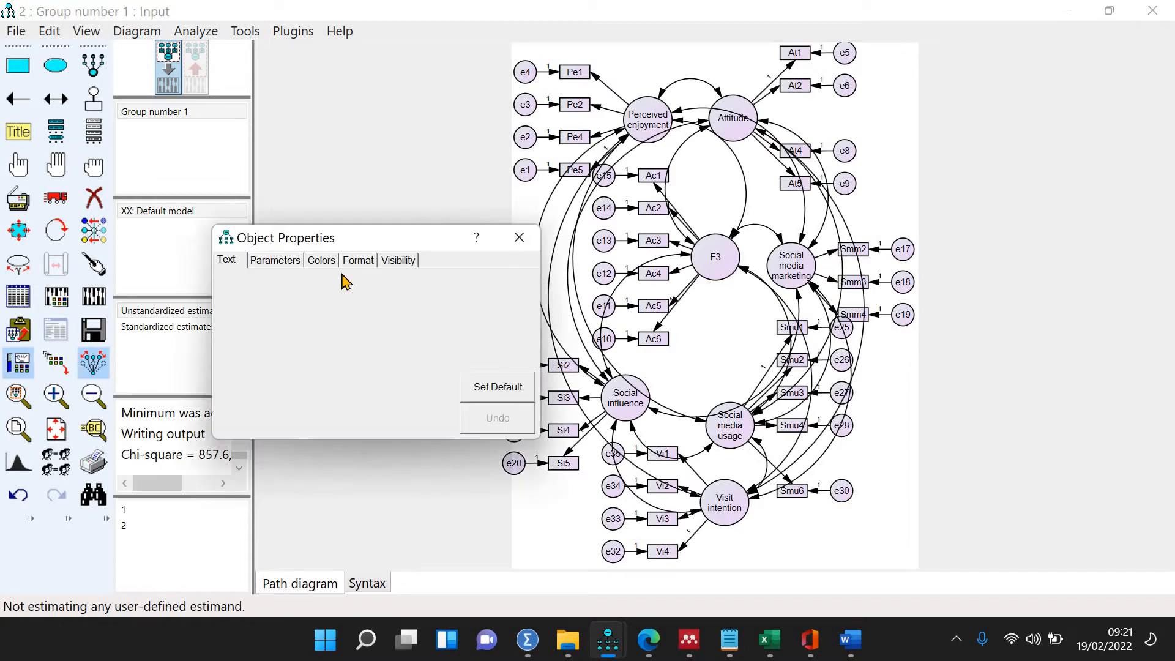
pyautogui.click(287, 264)
pyautogui.write('1')
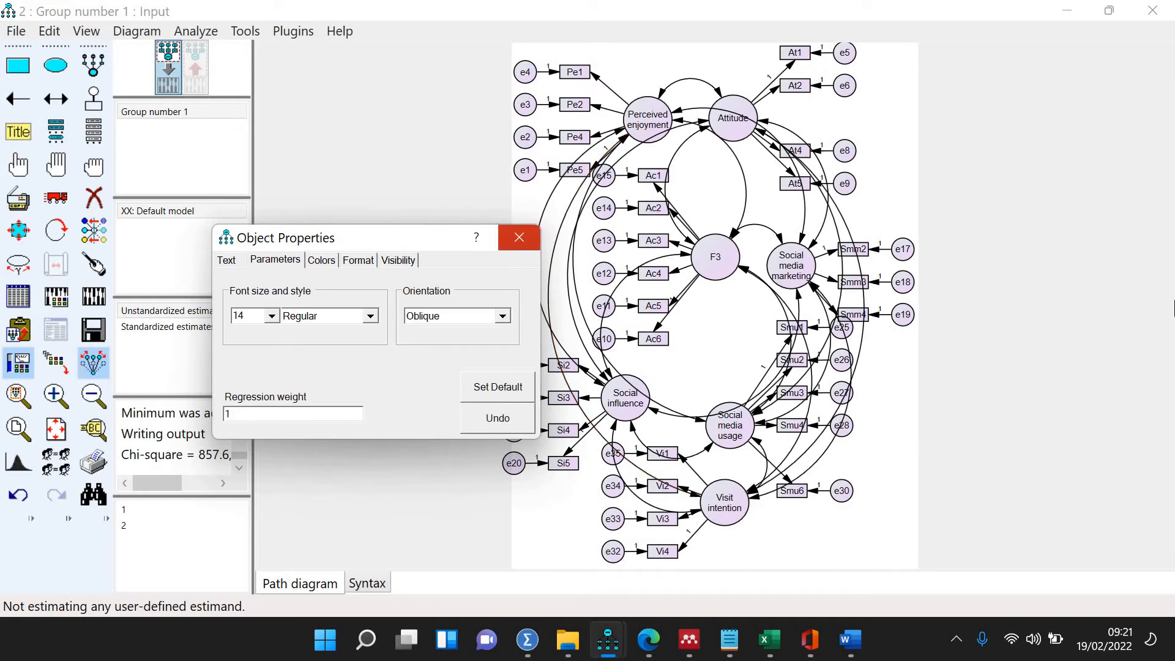
pyautogui.press('Escape')
# Step: Recalculate the estimates without Smm1 and check the model fit summary and modification indices in the text output
pyautogui.click(103, 299)
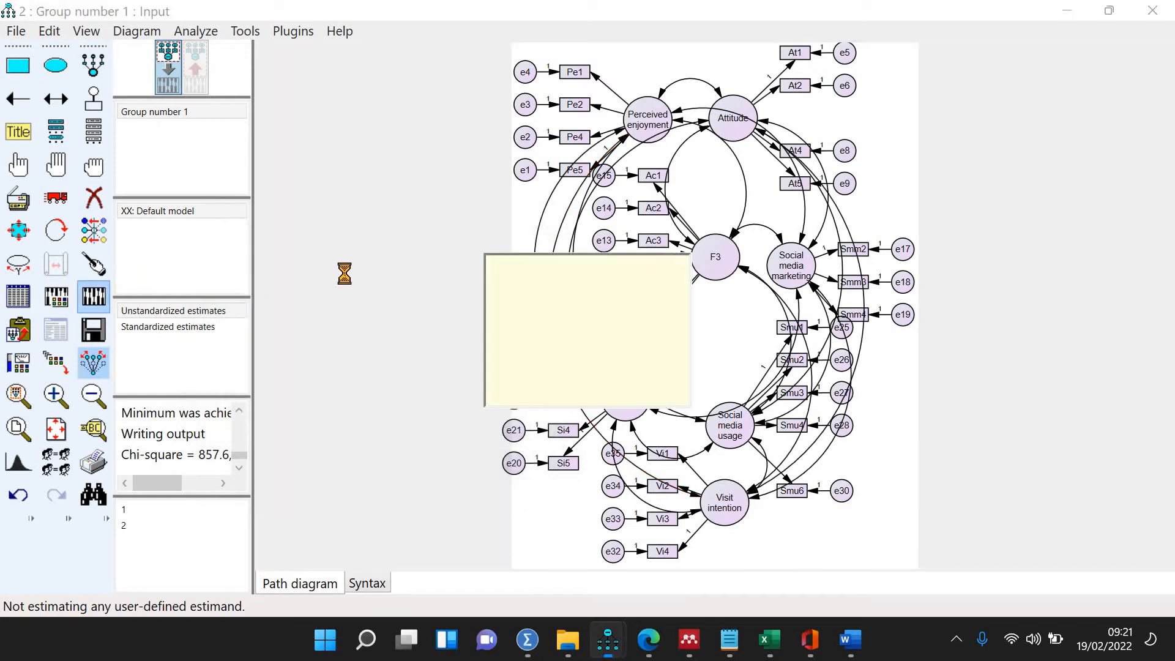
pyautogui.click(56, 330)
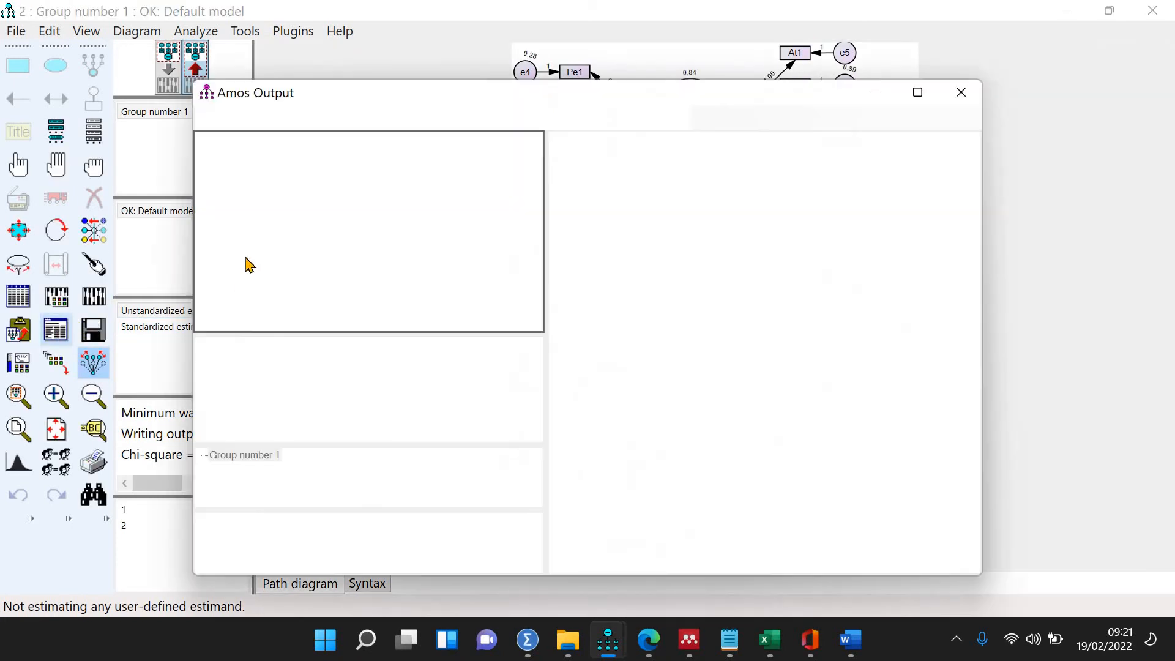
pyautogui.click(245, 260)
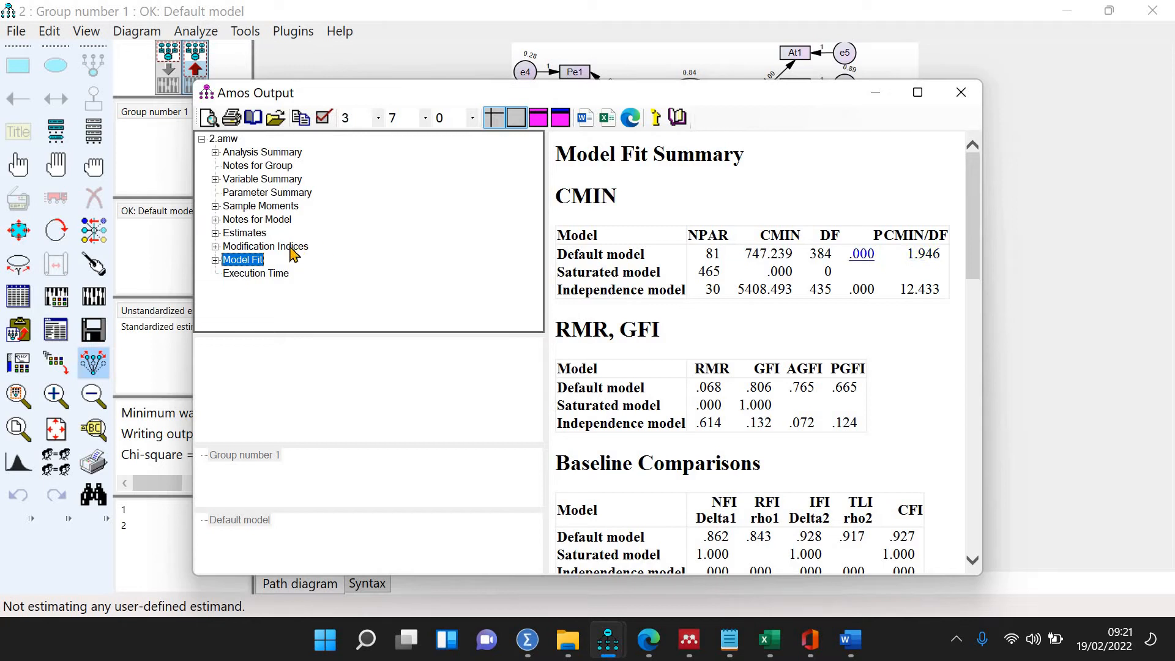
pyautogui.click(265, 246)
# Step: Scan the updated covariance modification indices from e35 to e2 and back to the start for the largest values
pyautogui.scroll(-3, 745, 227)
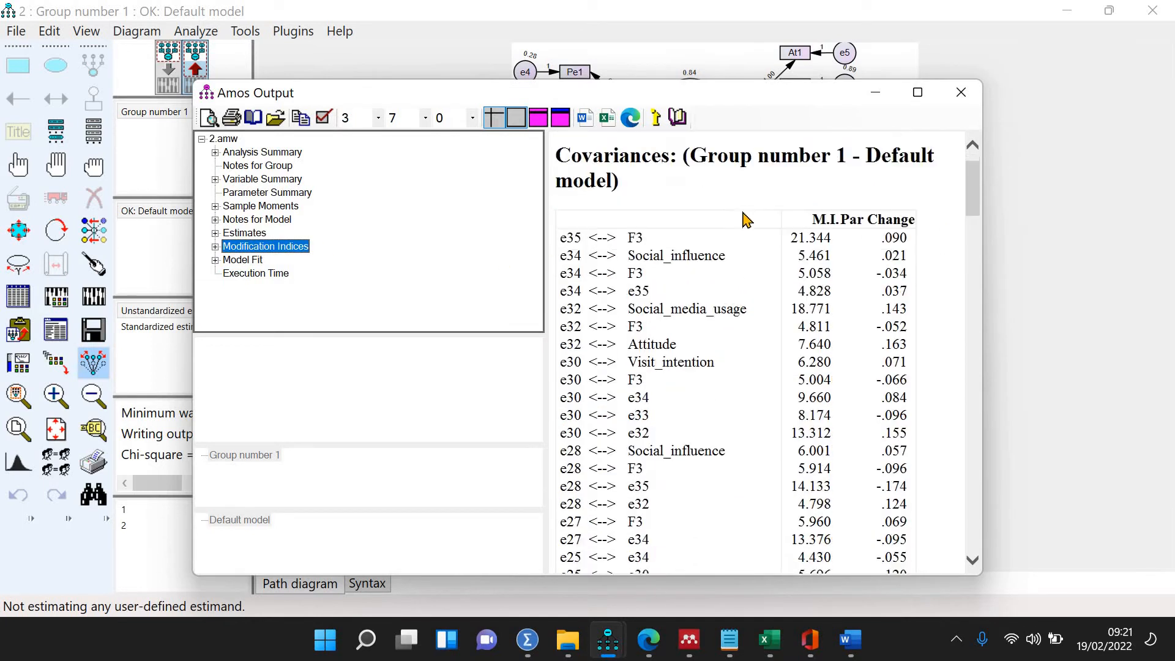
pyautogui.scroll(-10, 763, 311)
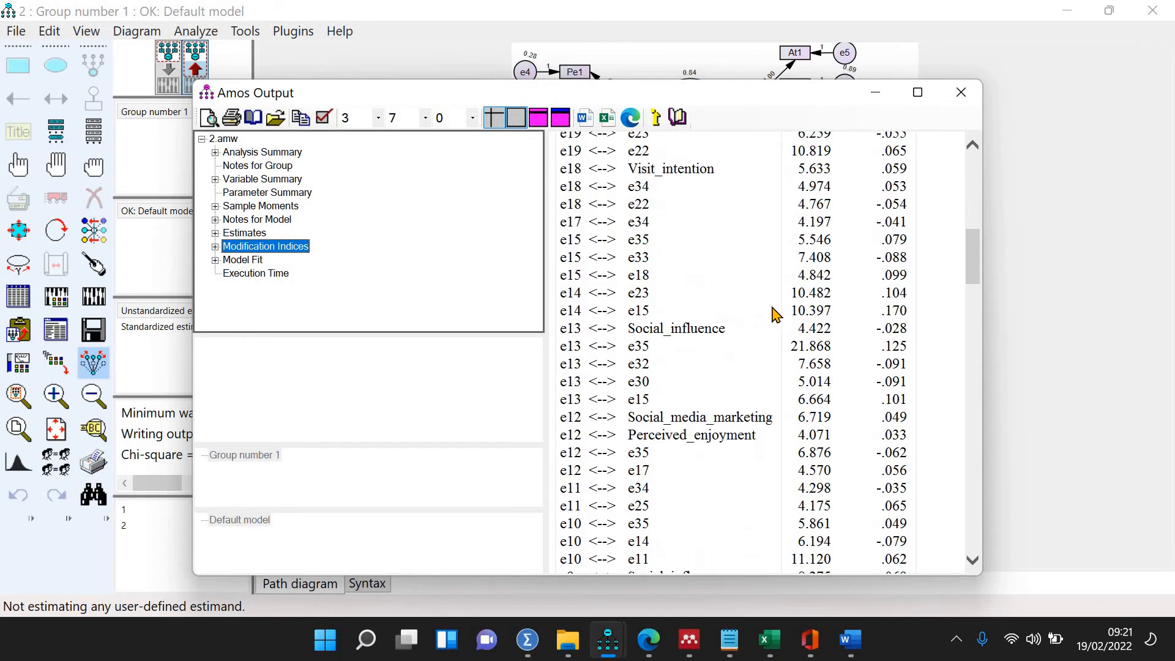
pyautogui.scroll(-15, 776, 301)
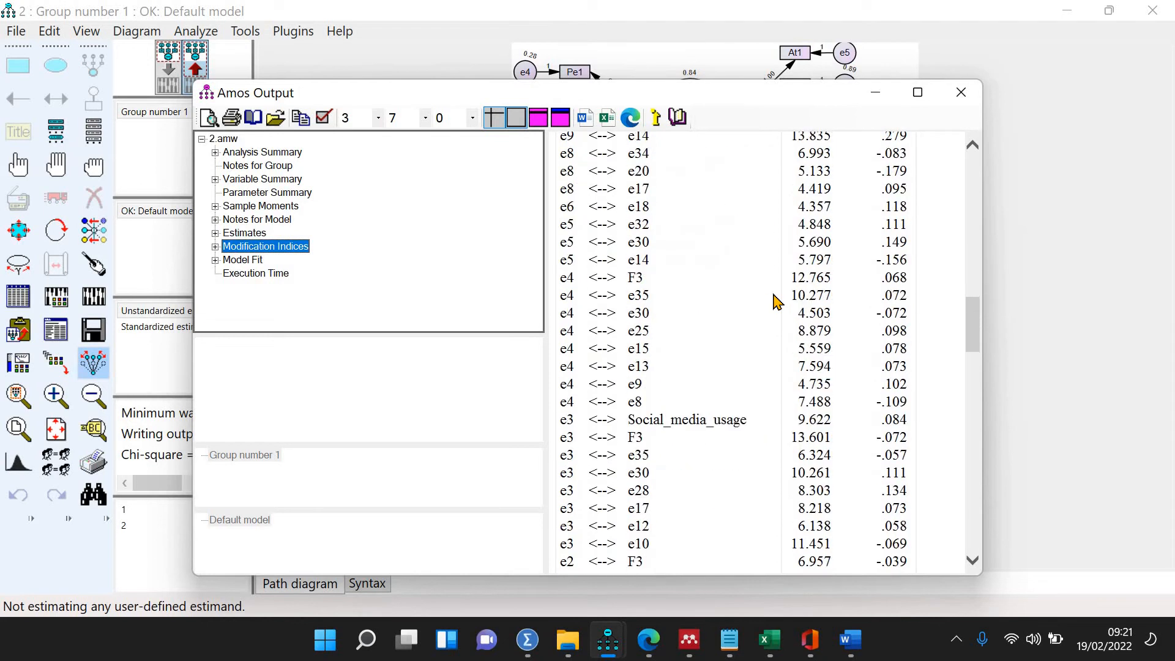
pyautogui.scroll(10, 776, 302)
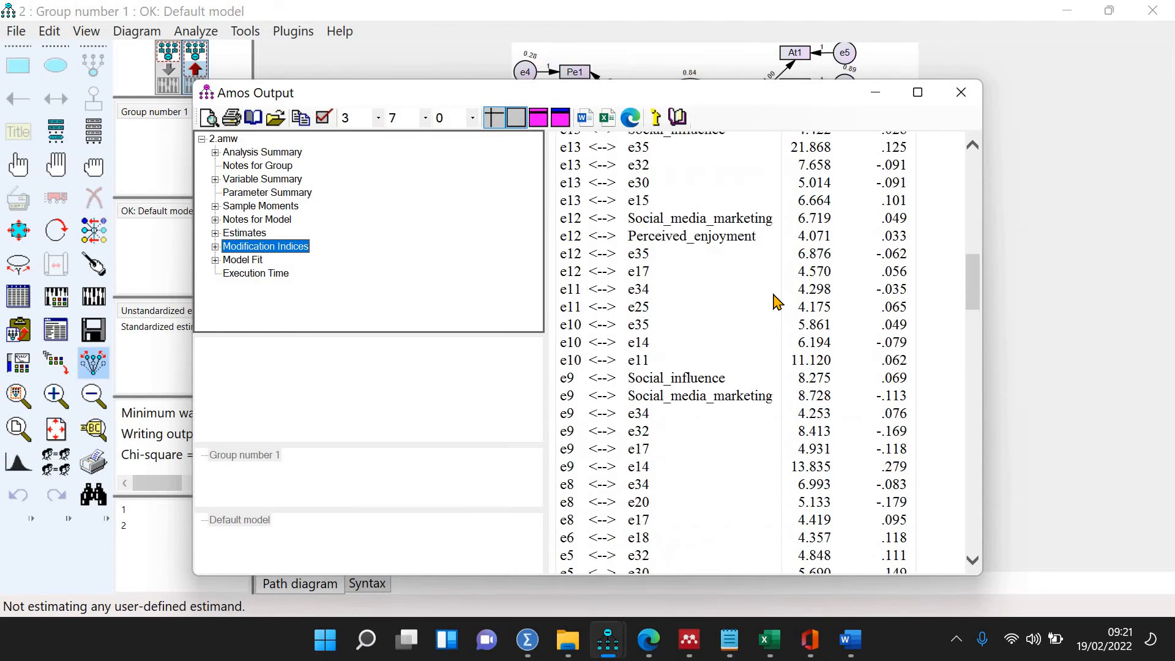
pyautogui.scroll(3, 778, 300)
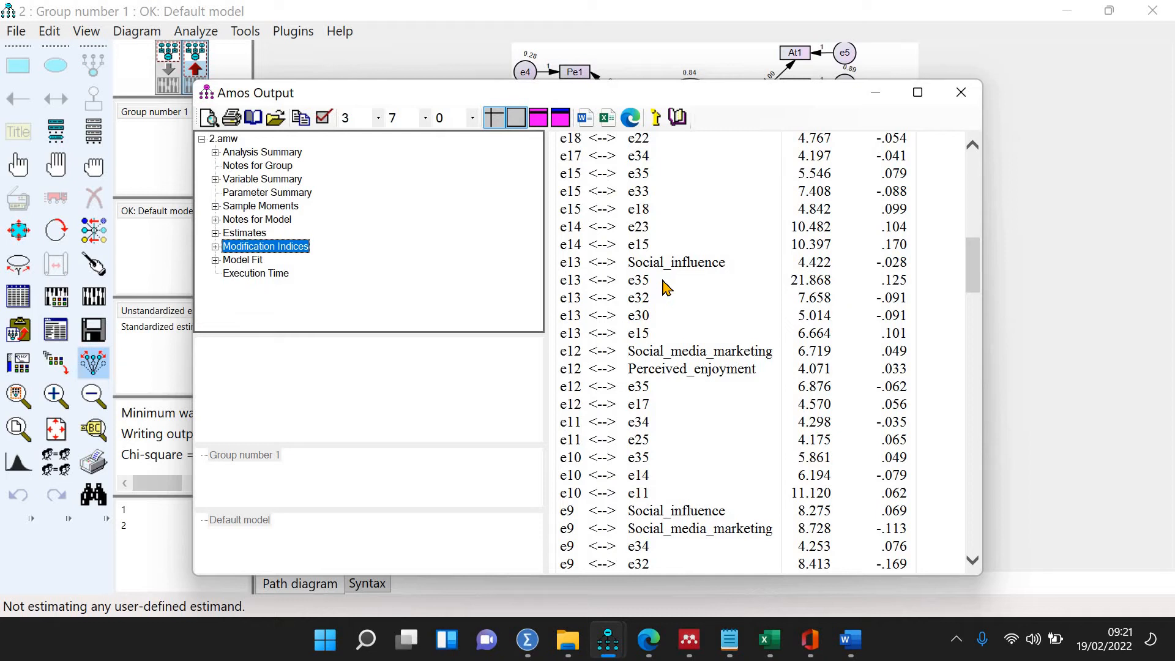
pyautogui.scroll(5, 666, 287)
pyautogui.scroll(-10, 666, 287)
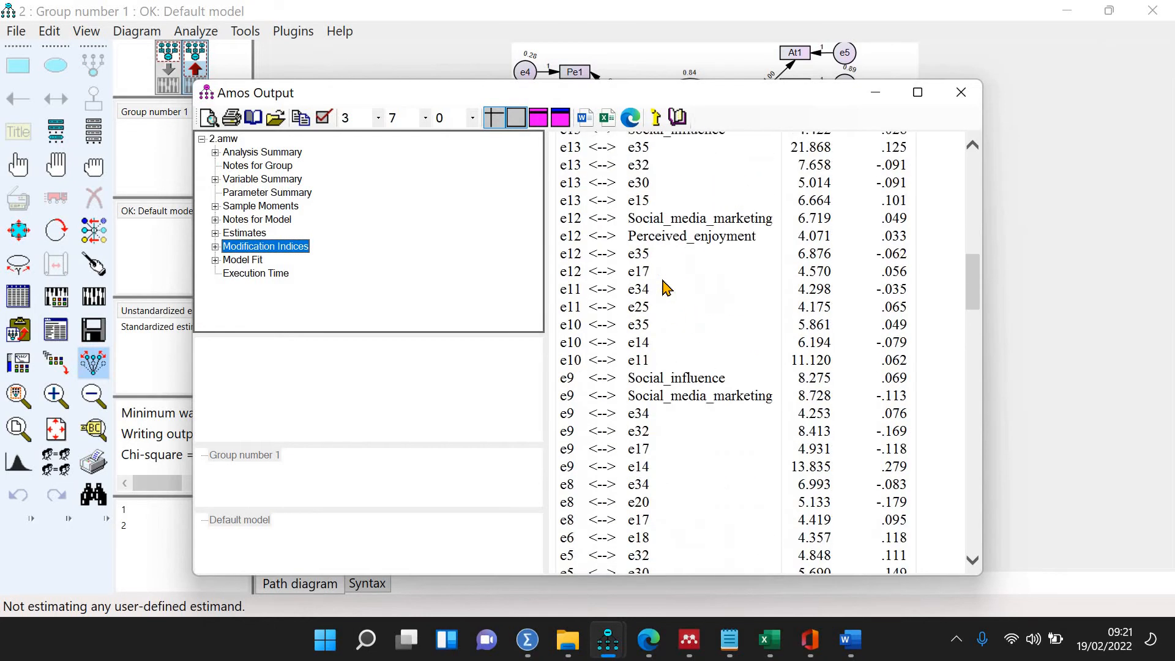
pyautogui.scroll(-1, 664, 398)
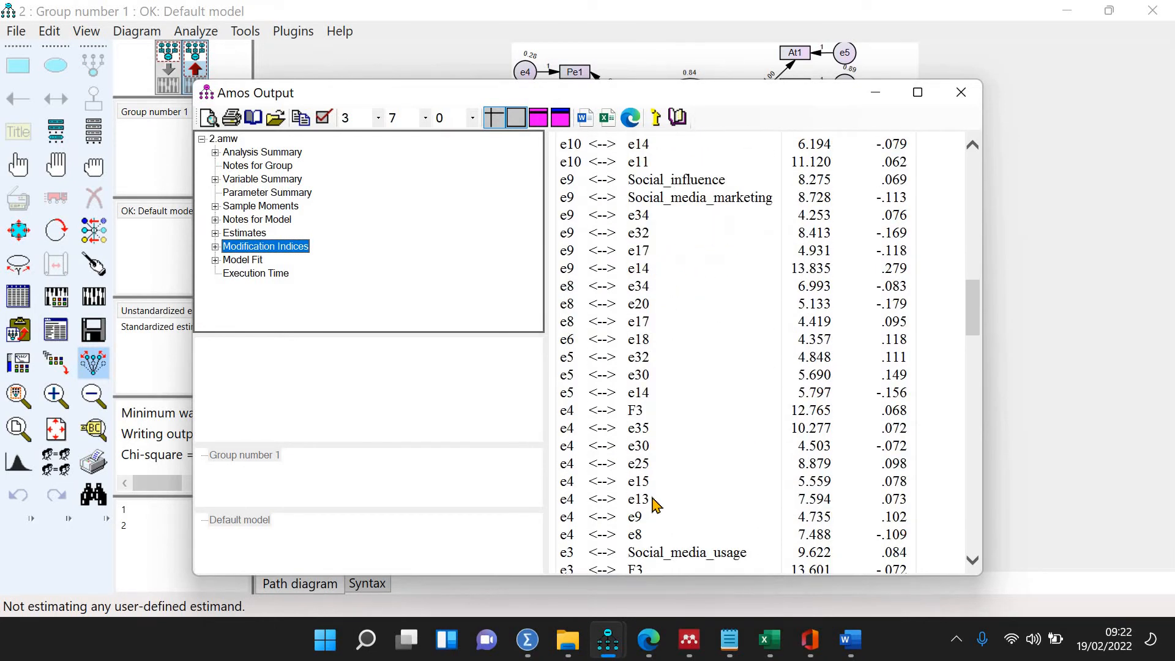
pyautogui.scroll(-5, 720, 404)
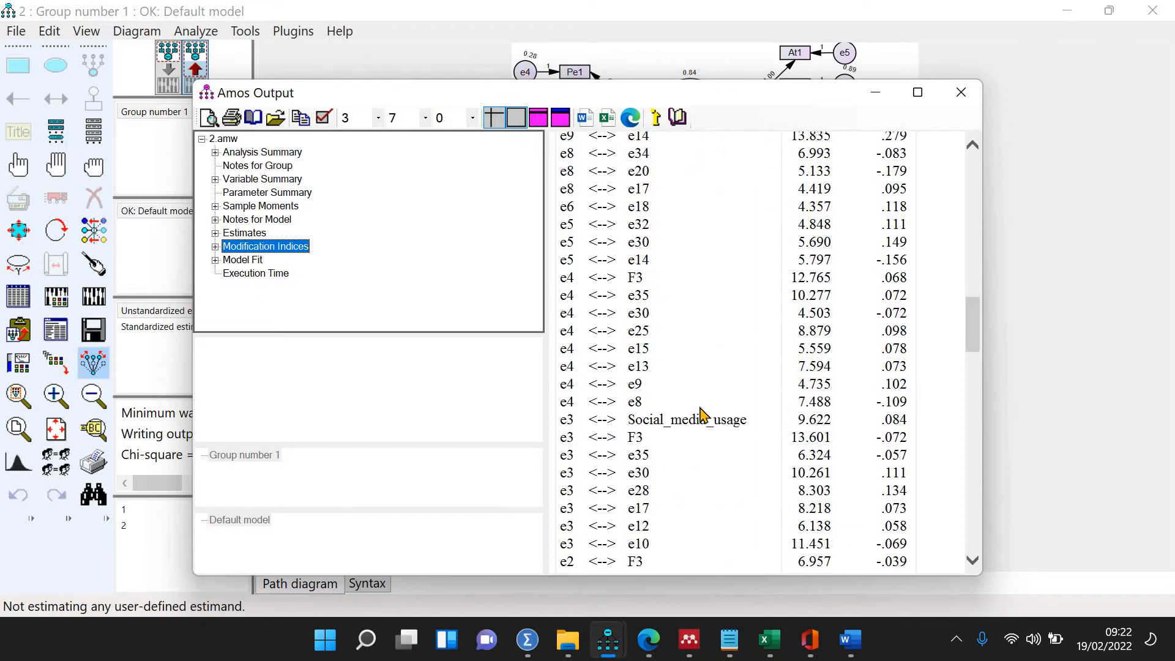
pyautogui.scroll(-1, 673, 416)
pyautogui.scroll(7, 673, 414)
pyautogui.scroll(2, 676, 412)
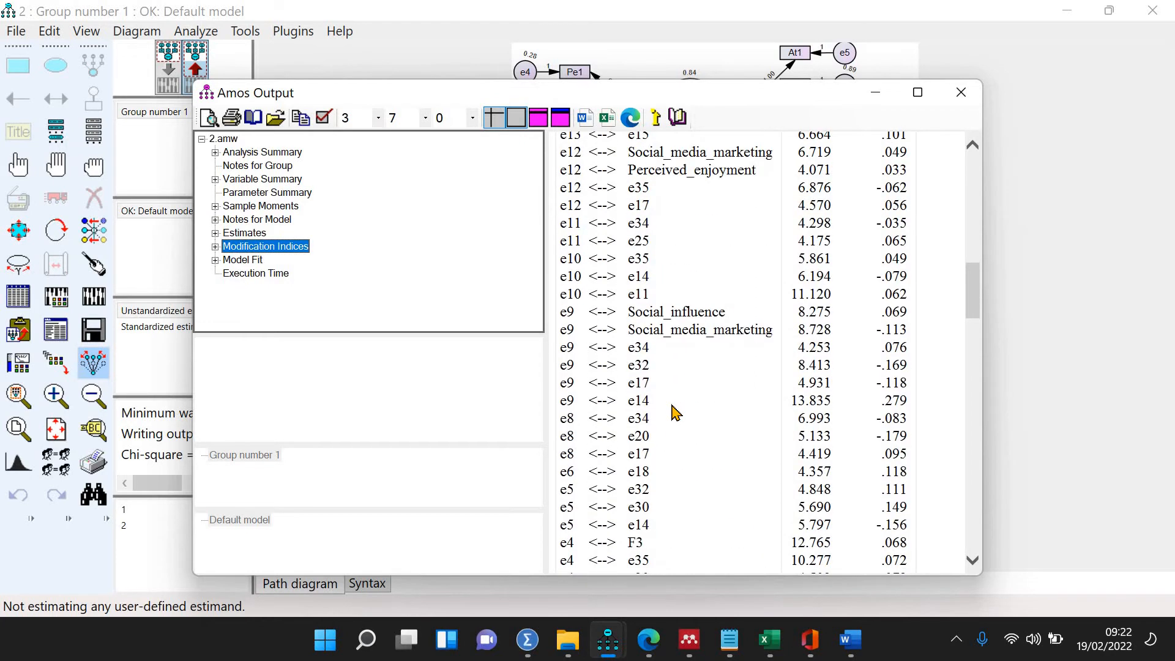
pyautogui.scroll(3, 676, 412)
pyautogui.scroll(10, 674, 411)
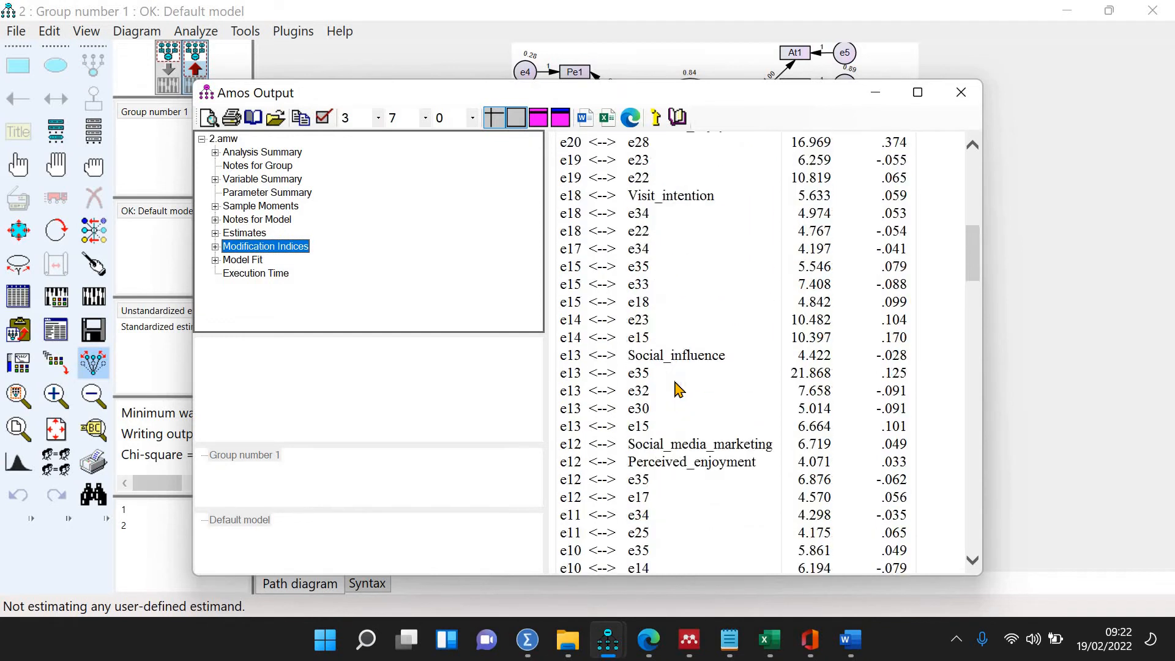
pyautogui.scroll(3, 675, 389)
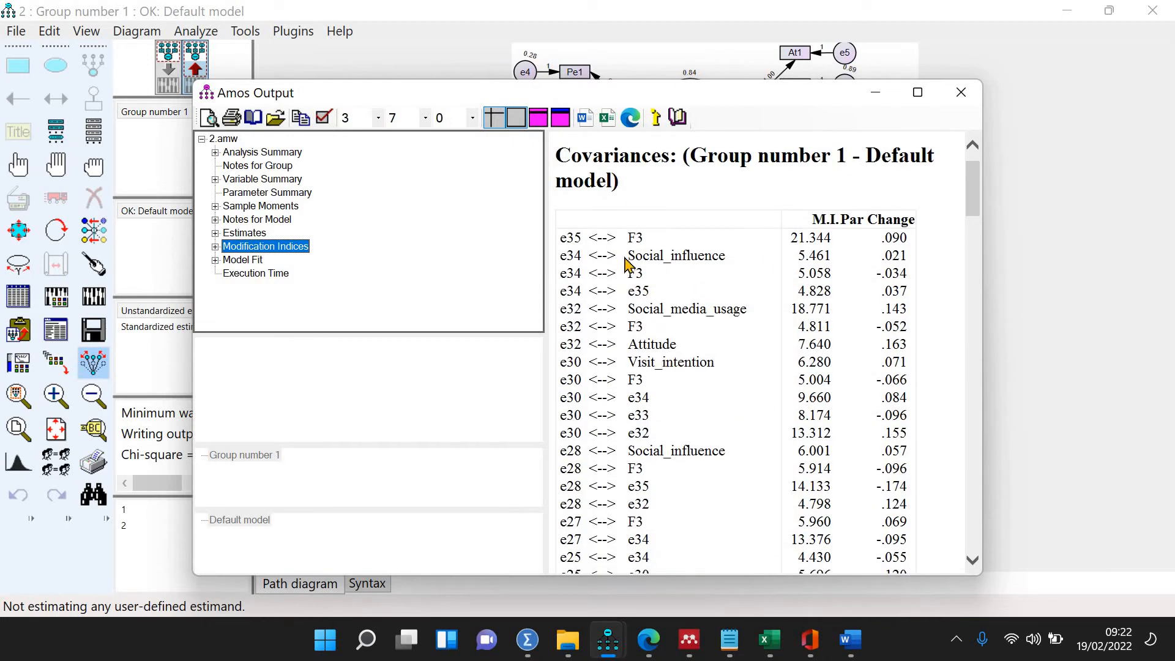
# Step: Review the covariance list once more from e34 down to e2, checking which rows involve e35
pyautogui.scroll(-3, 658, 375)
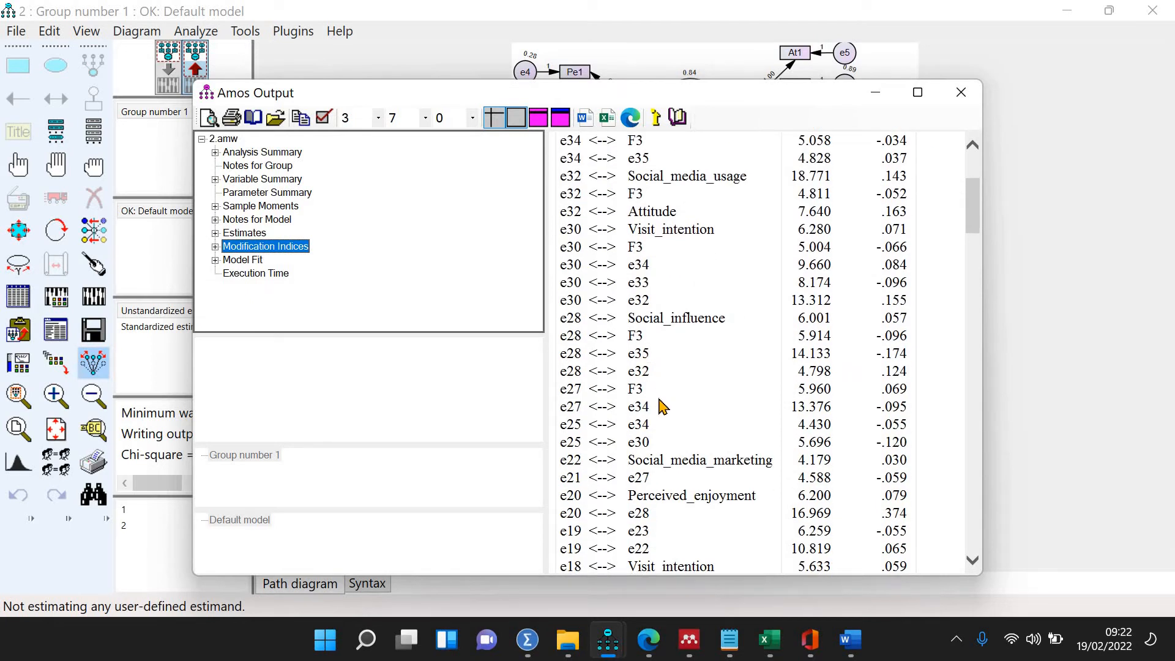
pyautogui.scroll(-3, 661, 404)
pyautogui.scroll(-5, 661, 404)
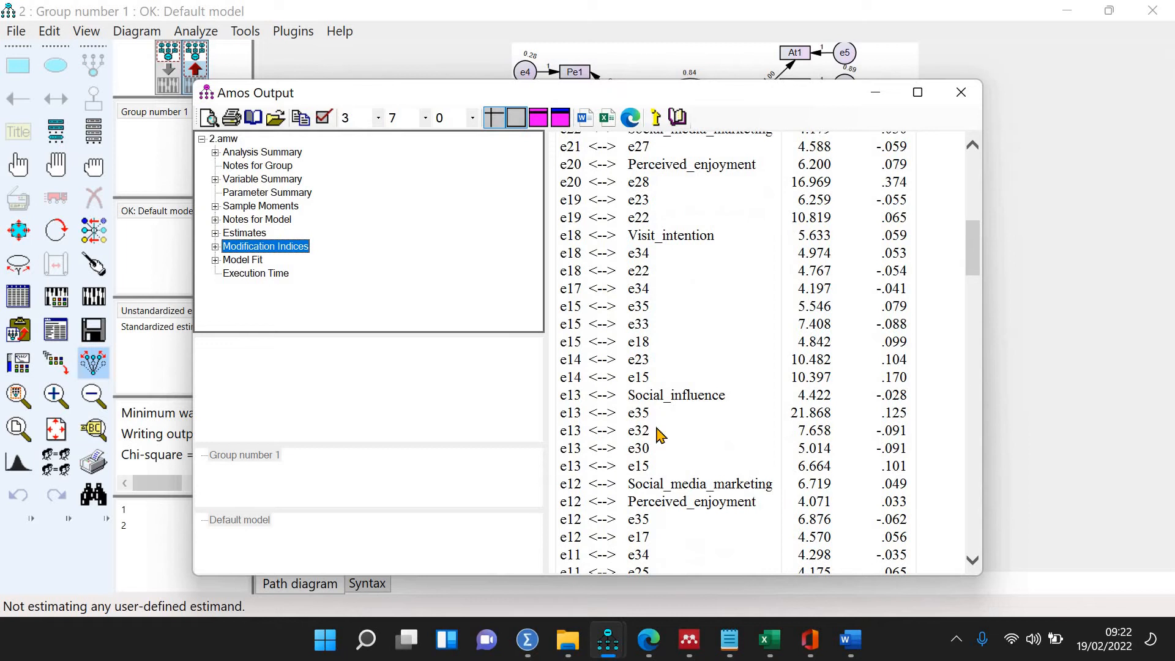
pyautogui.scroll(-2, 668, 453)
pyautogui.scroll(-5, 670, 459)
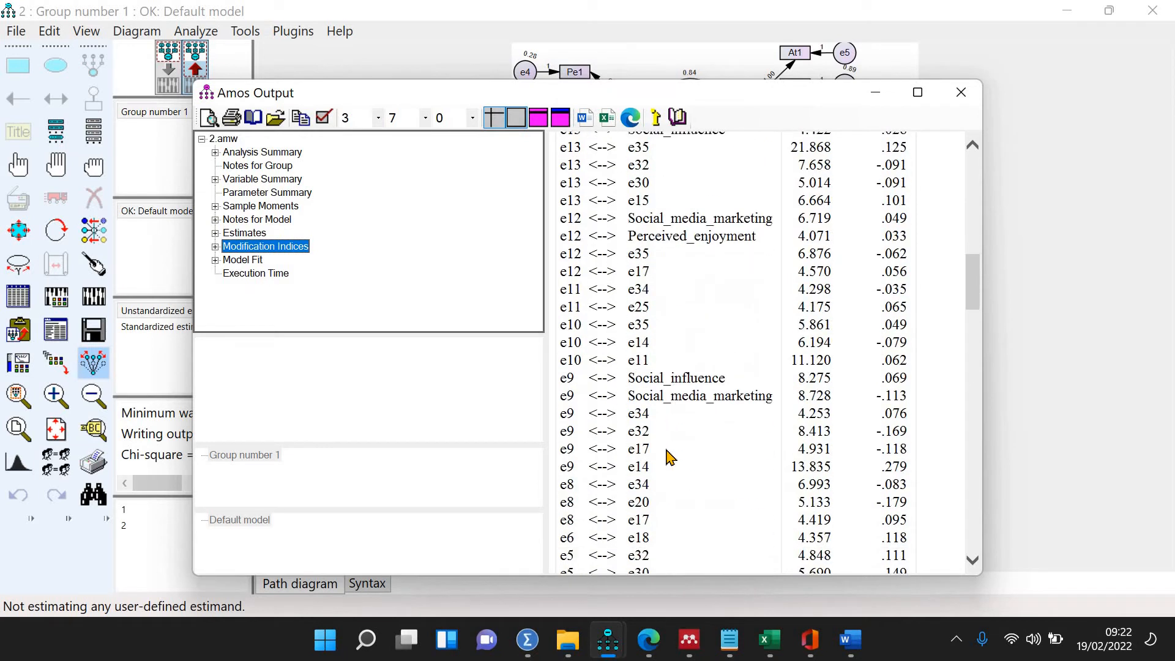
pyautogui.scroll(-3, 670, 458)
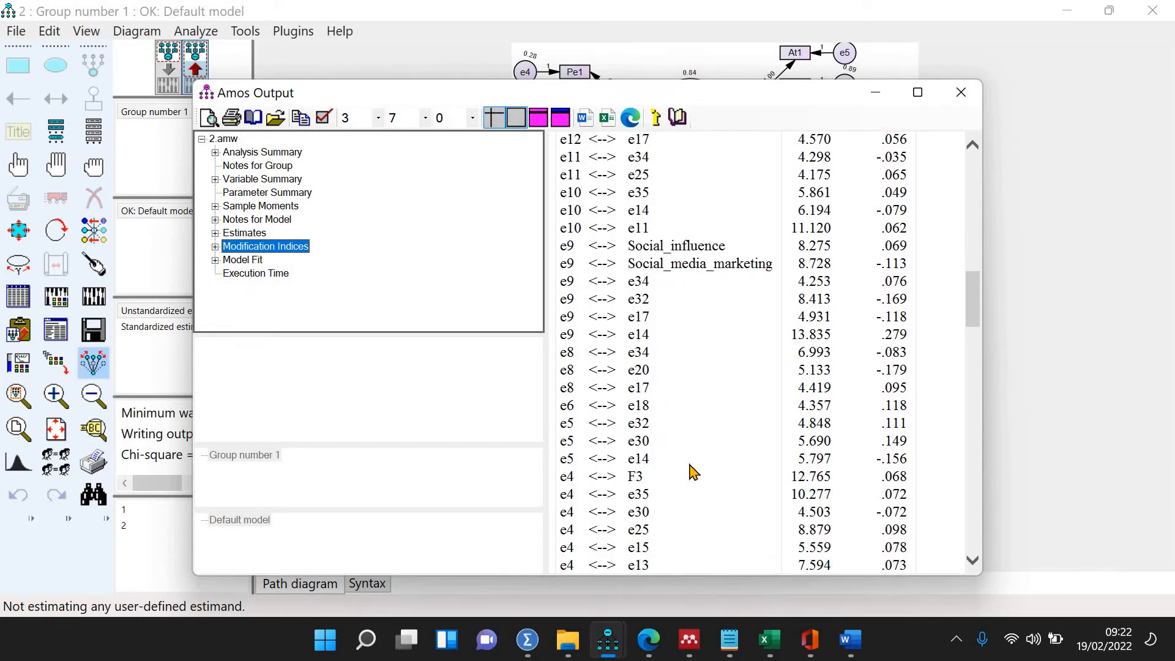
pyautogui.scroll(-2, 690, 474)
pyautogui.scroll(-3, 690, 474)
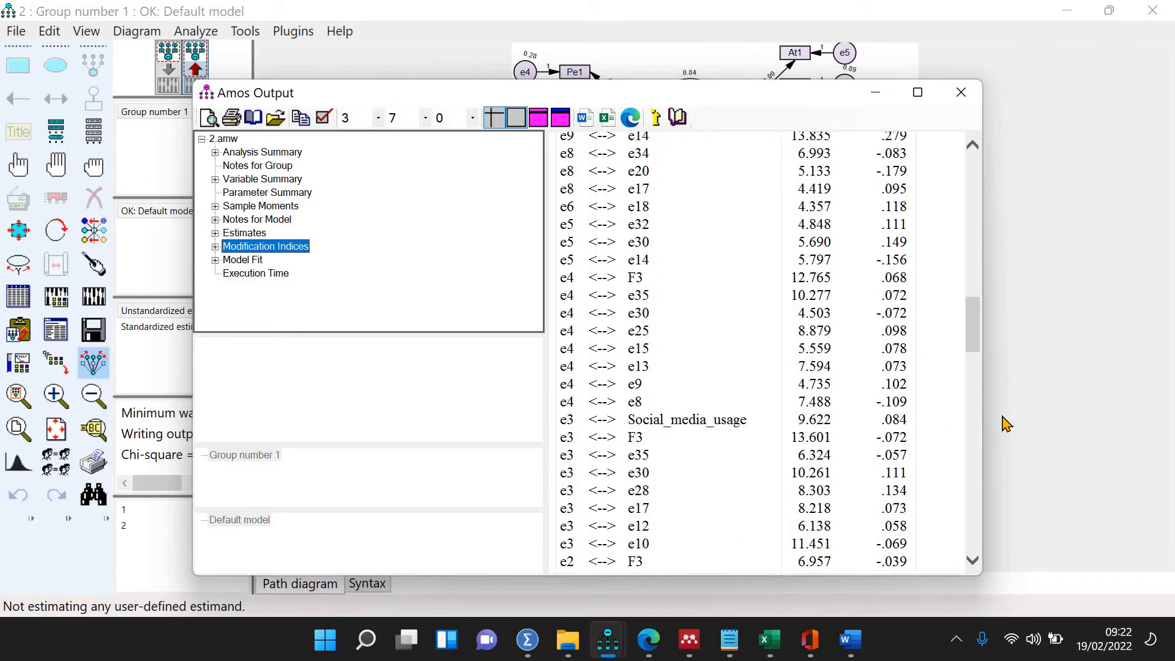
# Step: Delete the indicator Vi1 and its error term e35 from the Visit intention factor in the input diagram, and recalculate the estimates
pyautogui.click(59, 92)
pyautogui.click(91, 204)
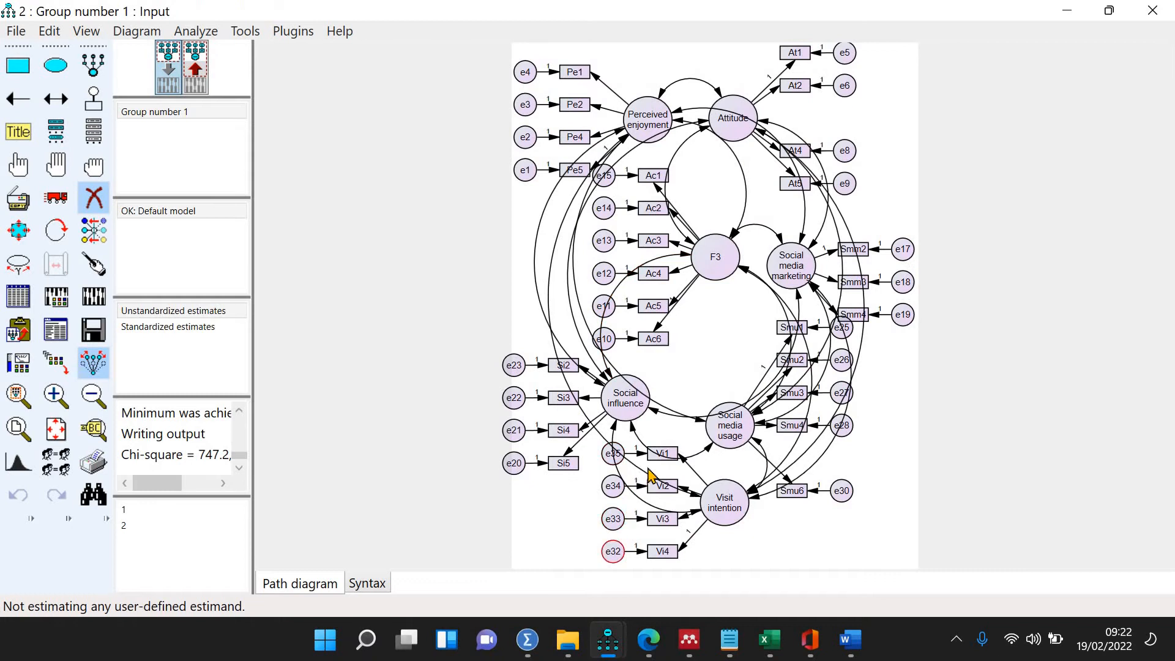
pyautogui.click(660, 453)
pyautogui.click(608, 461)
pyautogui.click(93, 299)
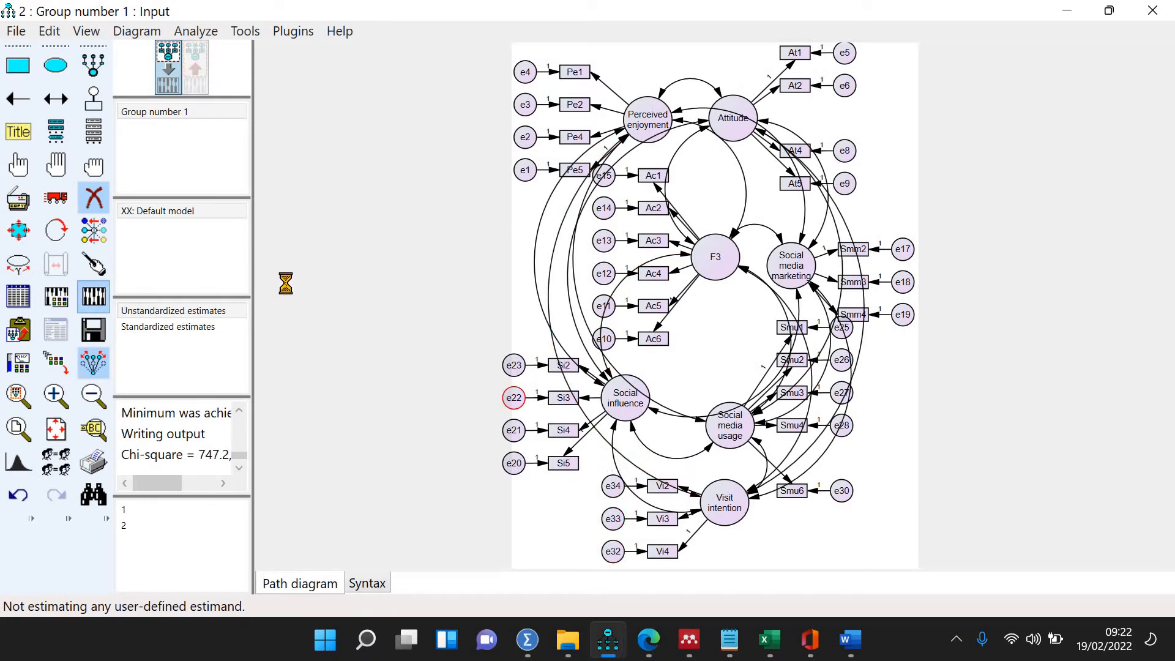
# Step: Check the model fit summary in the text output and scan the covariance modification indices for the largest values
pyautogui.click(56, 330)
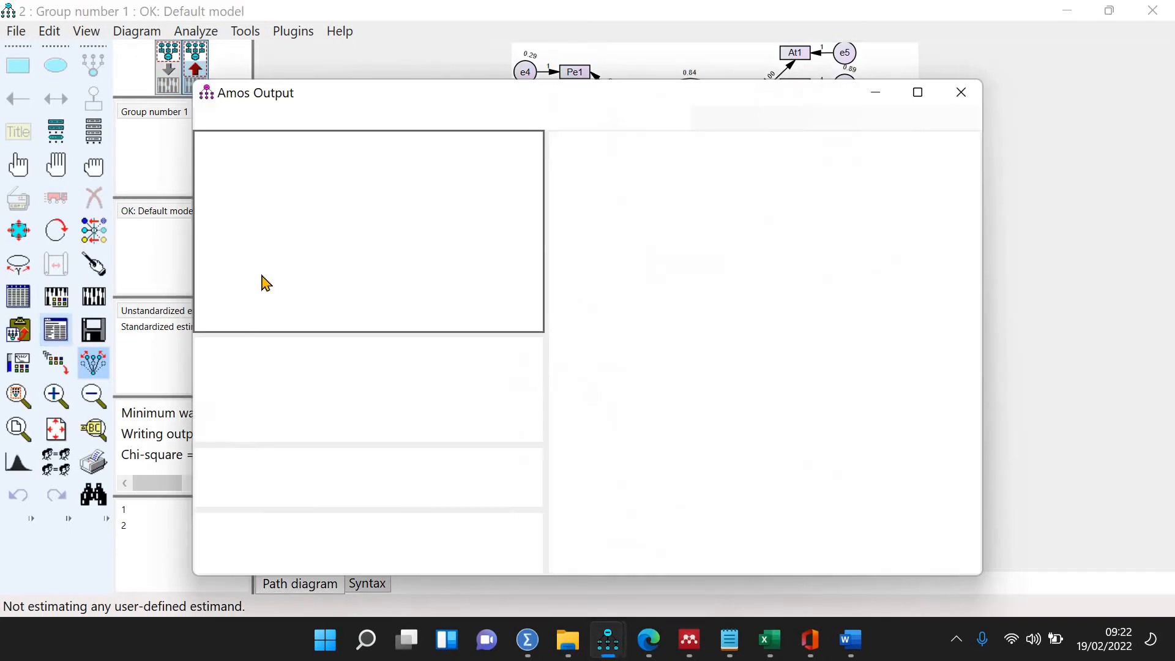
pyautogui.click(251, 262)
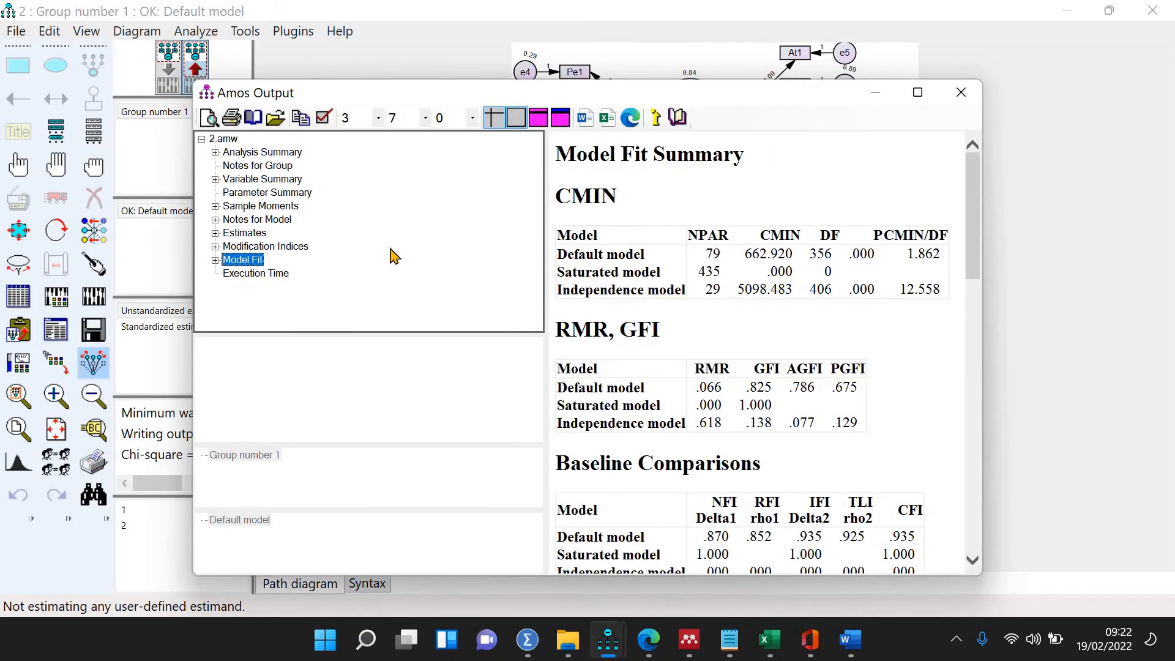
pyautogui.click(265, 247)
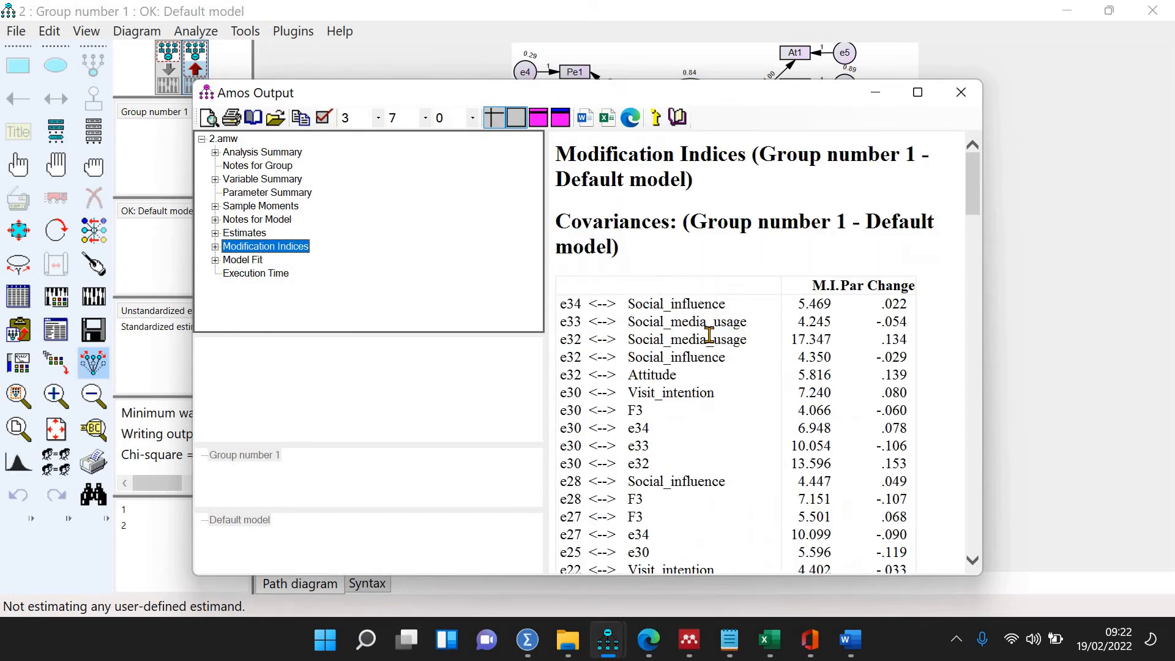
pyautogui.scroll(-2, 765, 228)
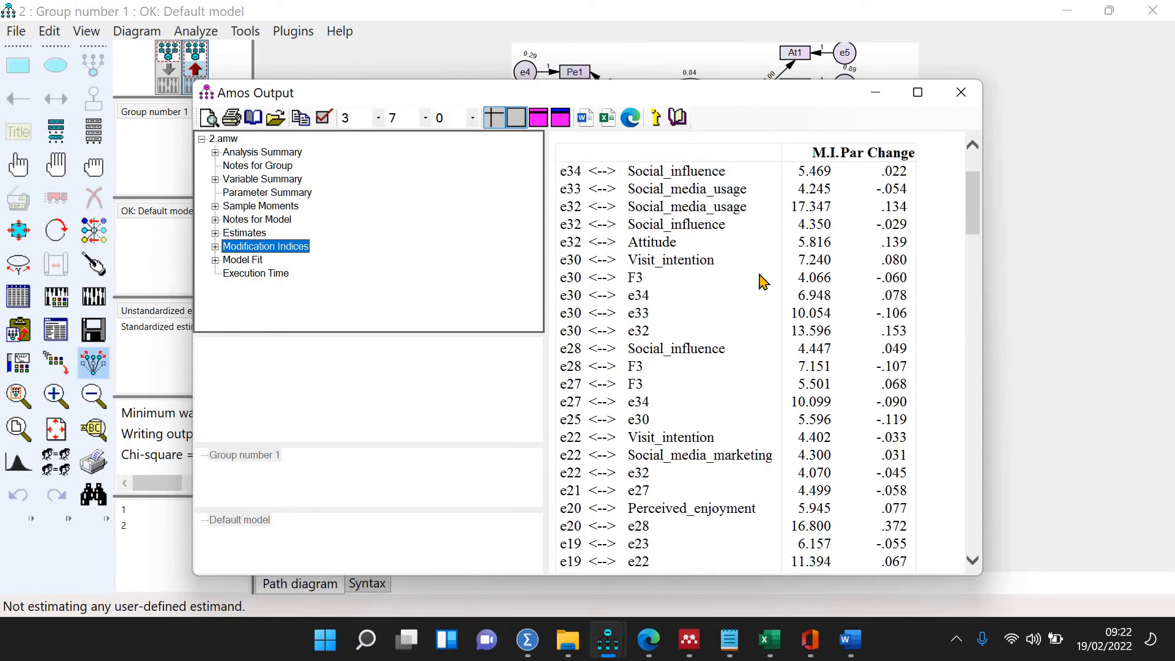
pyautogui.scroll(-15, 763, 282)
pyautogui.scroll(-4, 762, 281)
pyautogui.scroll(20, 761, 275)
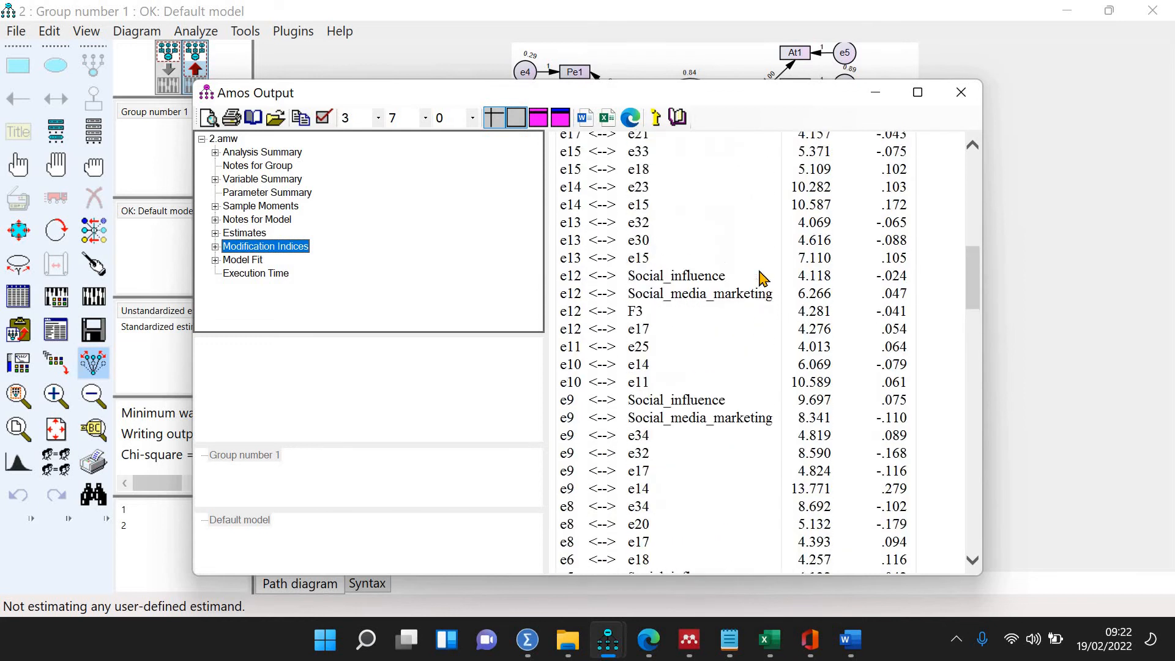
pyautogui.scroll(4, 763, 277)
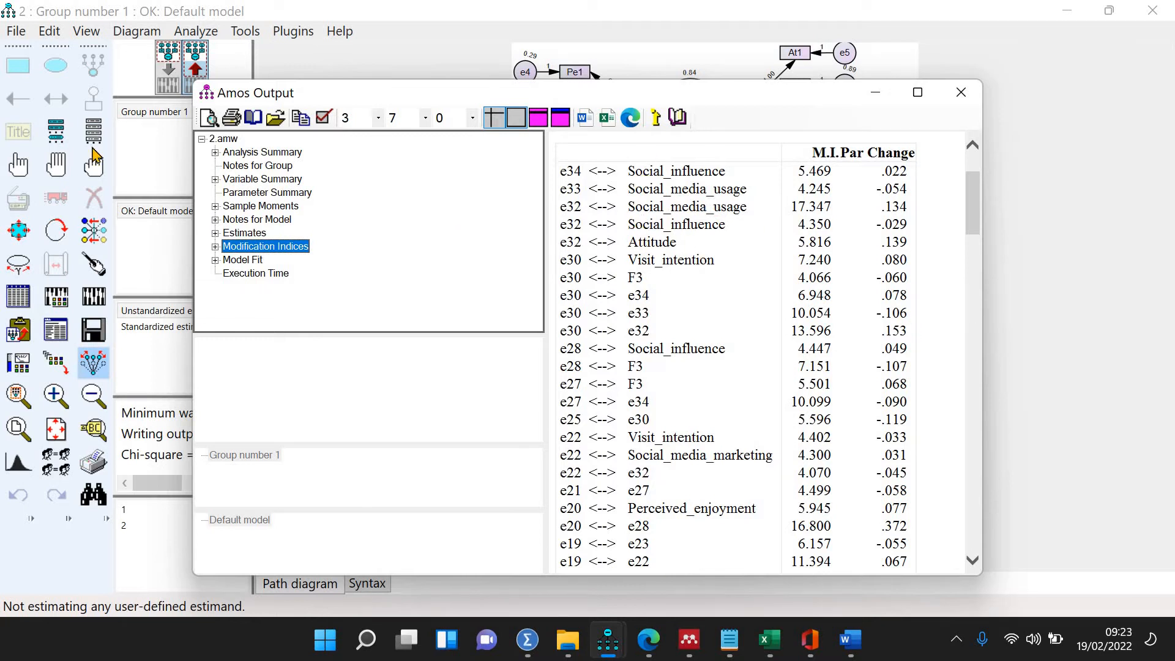
# Step: Delete the indicator Vi4 and its error term e32 from the Visit intention factor in the input diagram
pyautogui.click(35, 88)
pyautogui.click(171, 92)
pyautogui.click(95, 201)
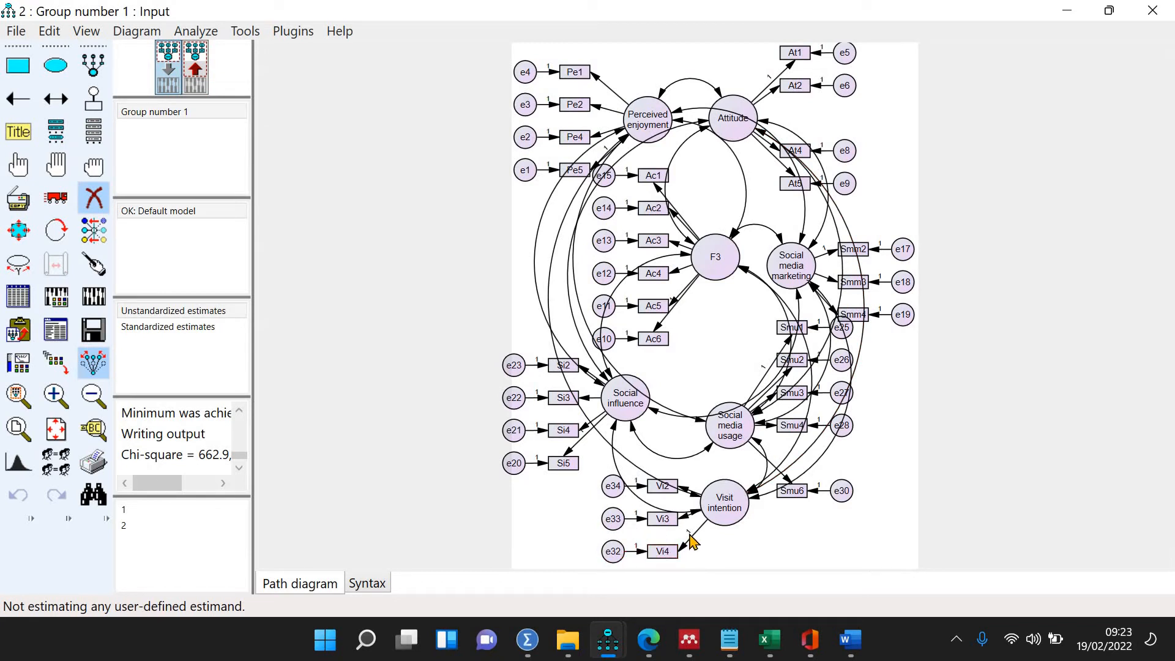
pyautogui.click(658, 551)
pyautogui.click(613, 551)
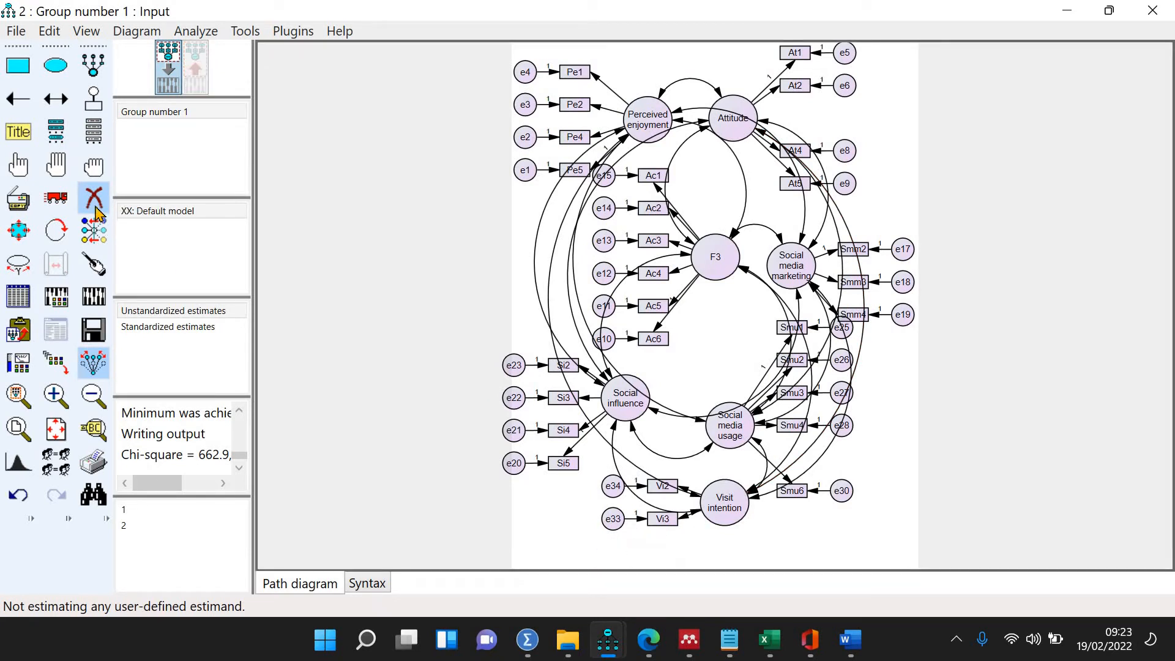
pyautogui.click(94, 198)
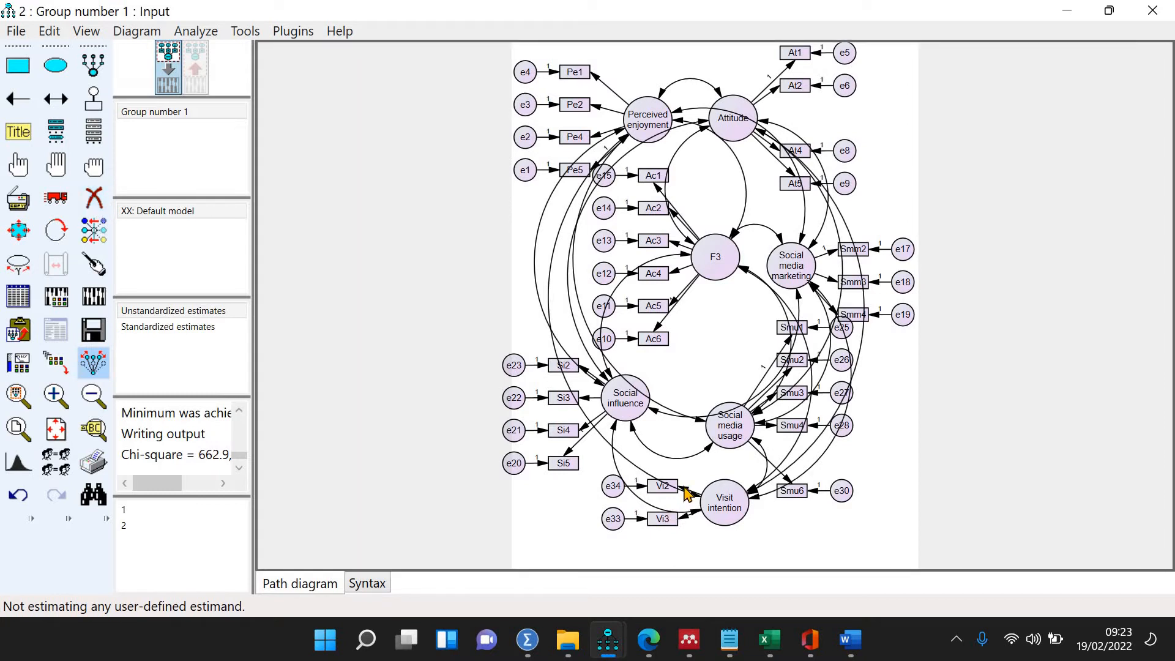
# Step: Fix the regression weight of the path from Visit intention to Vi3 at 1, and recalculate the estimates
pyautogui.doubleClick(686, 518)
pyautogui.click(519, 237)
pyautogui.click(95, 300)
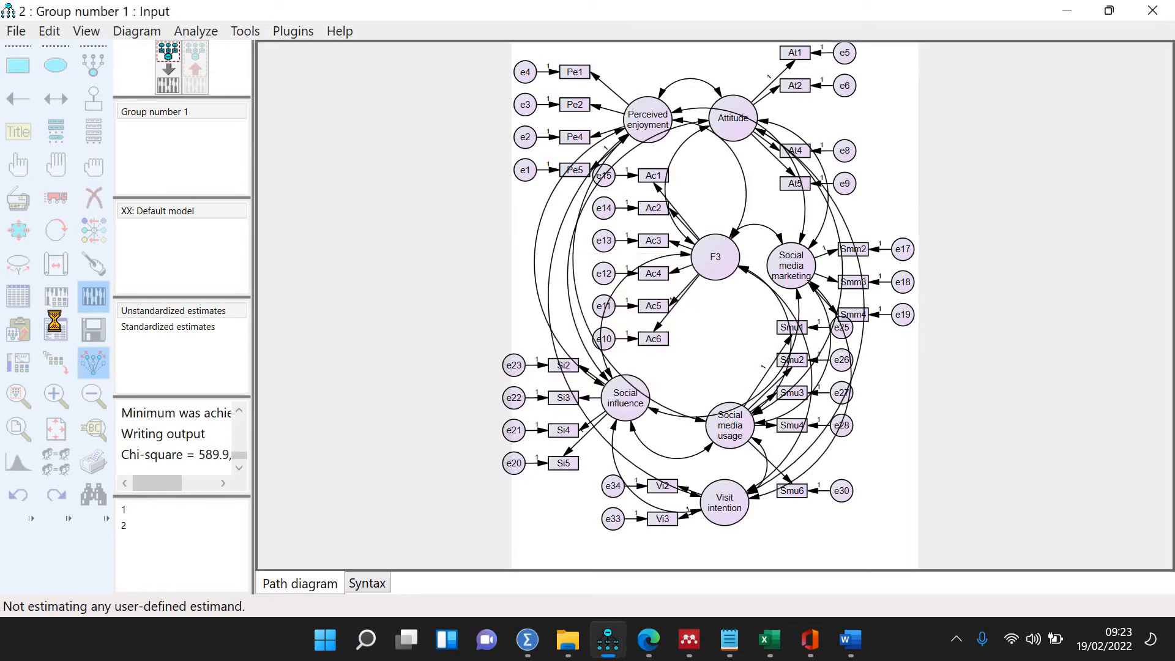
# Step: Check the updated model fit summary and the first covariance modification indices in the text output
pyautogui.click(57, 330)
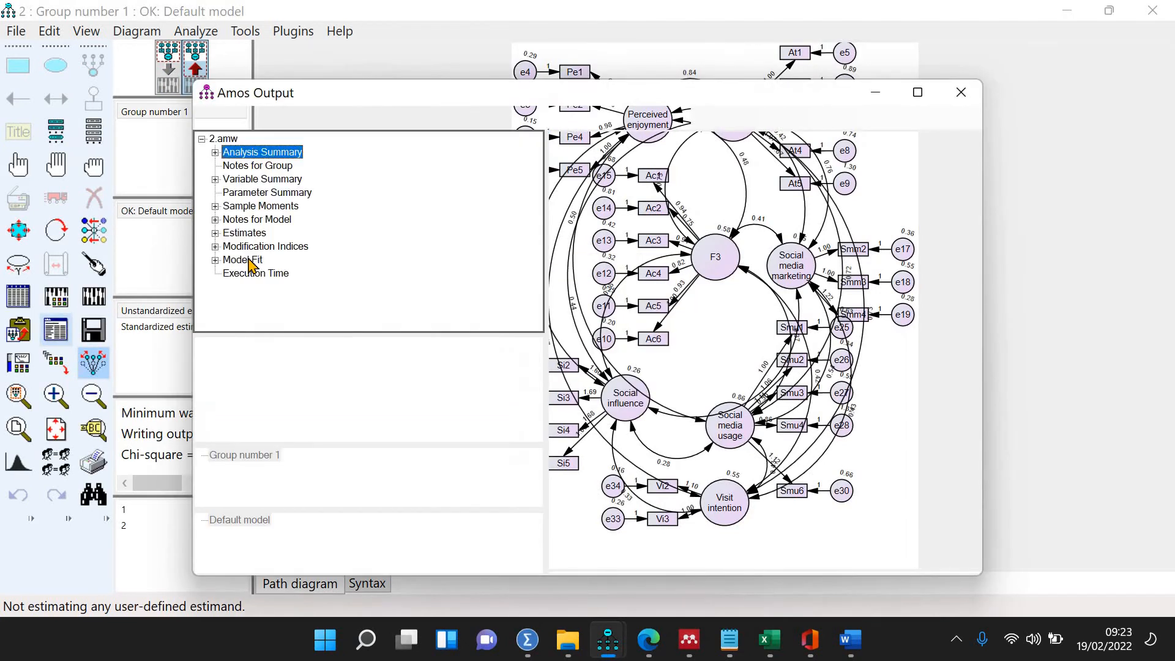
pyautogui.click(250, 261)
pyautogui.click(286, 247)
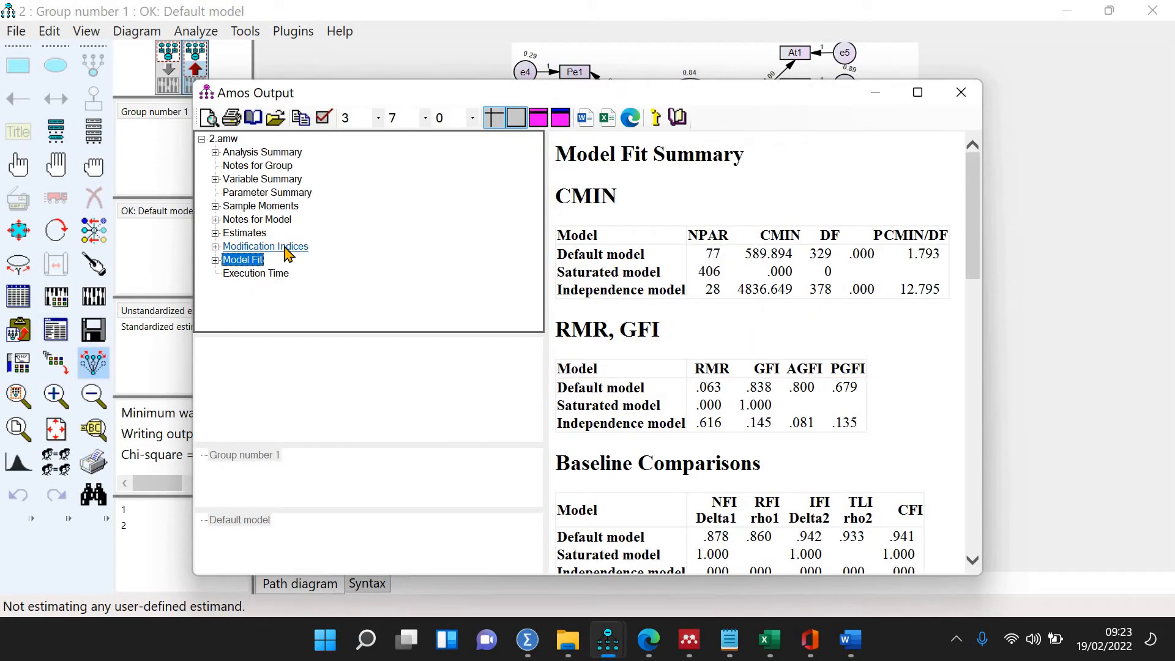
pyautogui.scroll(-4, 777, 385)
pyautogui.scroll(-1, 776, 386)
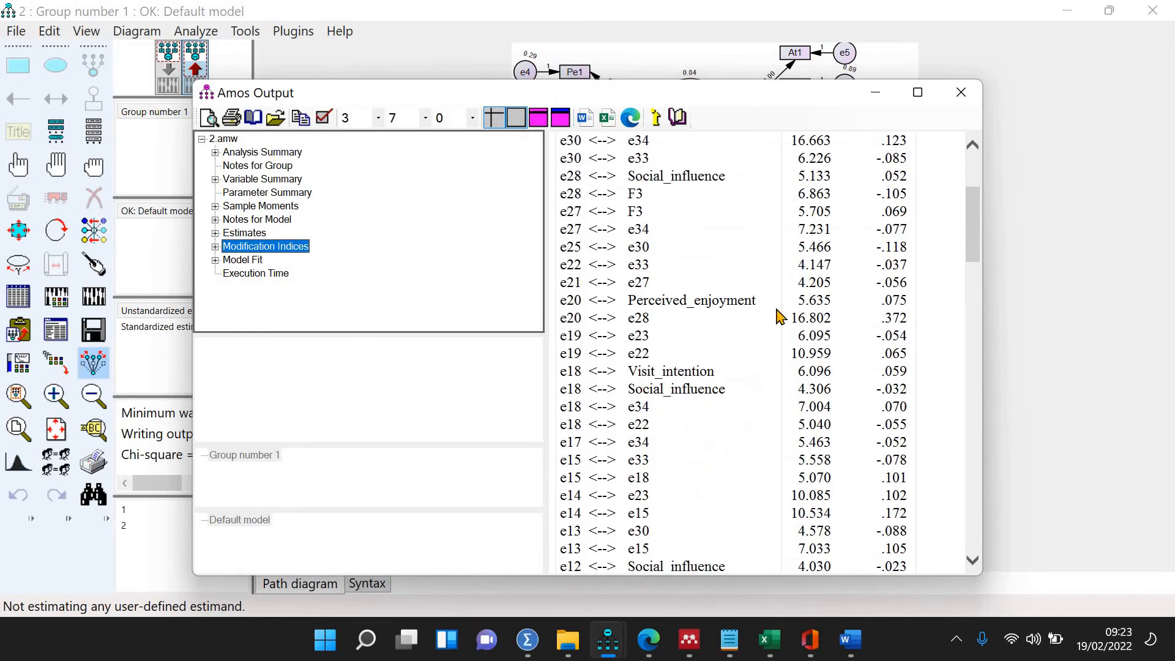
pyautogui.scroll(3, 780, 340)
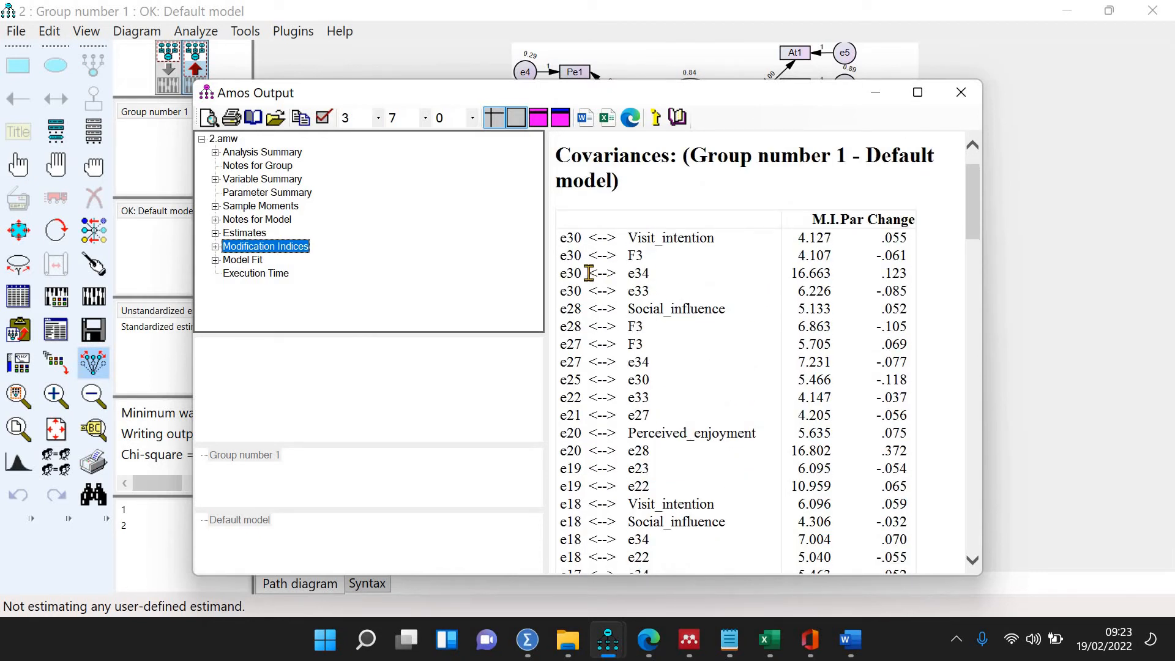
# Step: Scan the covariance modification indices from e30 down to e2 and back to the start for large values
pyautogui.scroll(-4, 749, 349)
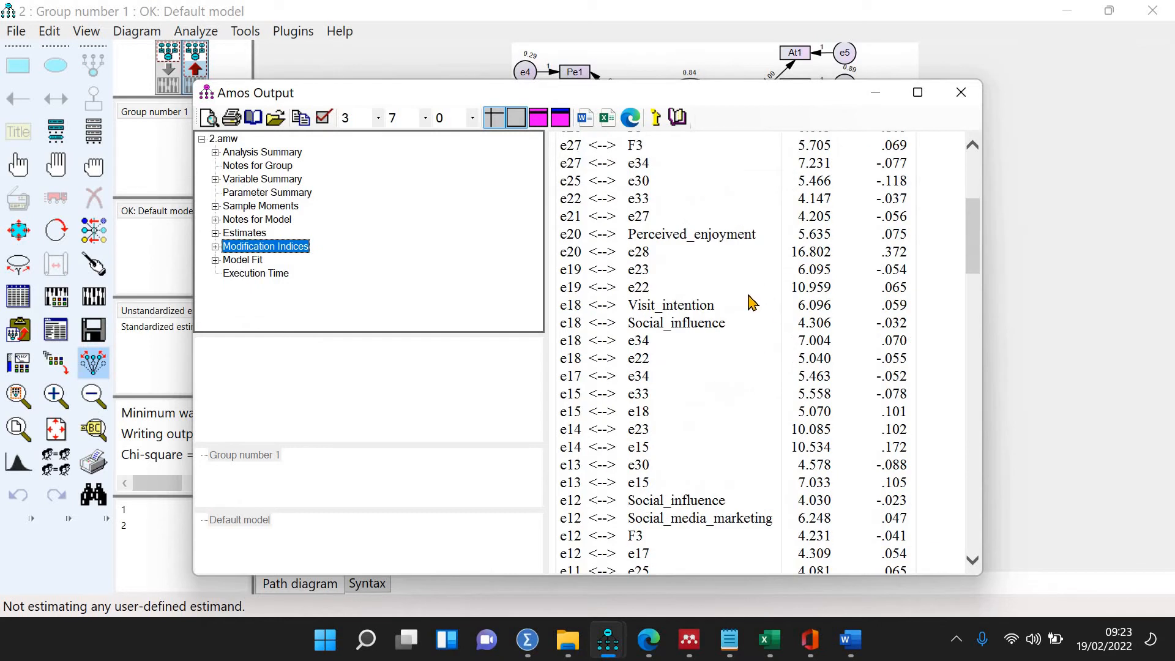
pyautogui.scroll(4, 750, 304)
pyautogui.scroll(-10, 751, 309)
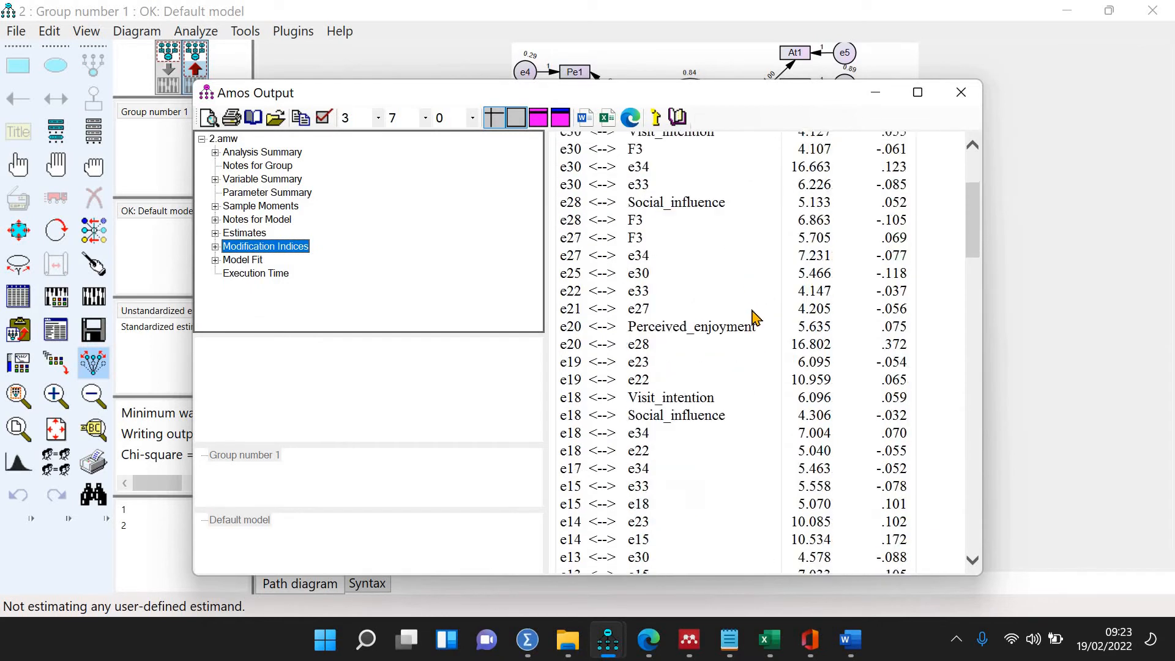
pyautogui.scroll(-9, 759, 326)
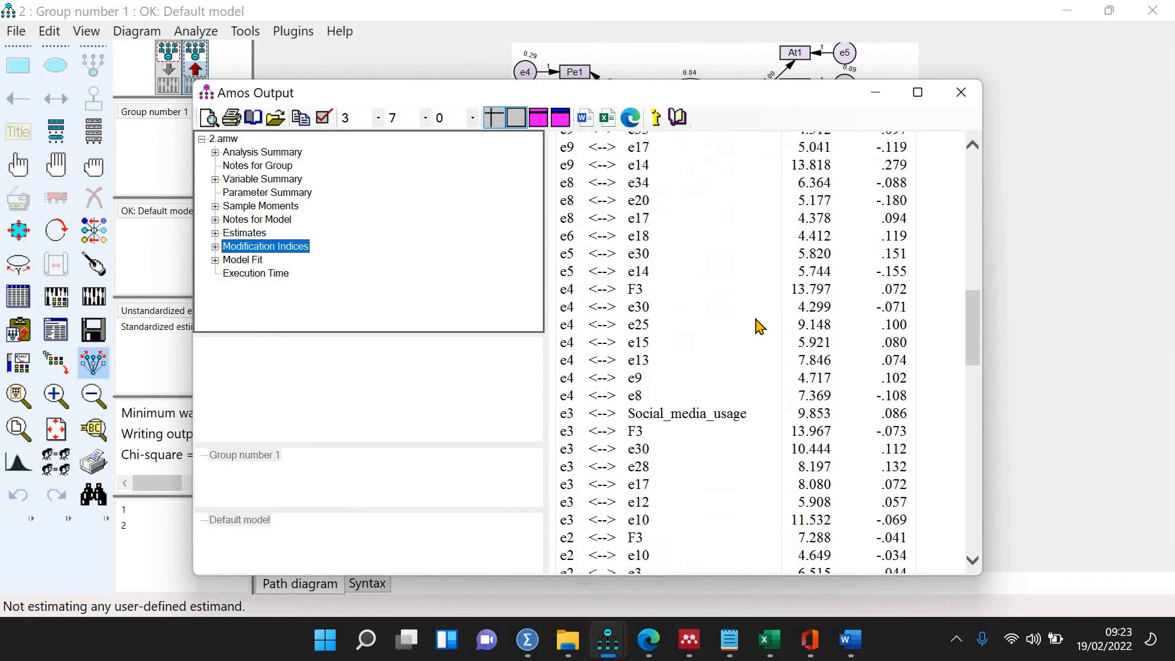
pyautogui.scroll(7, 759, 326)
pyautogui.scroll(7, 758, 324)
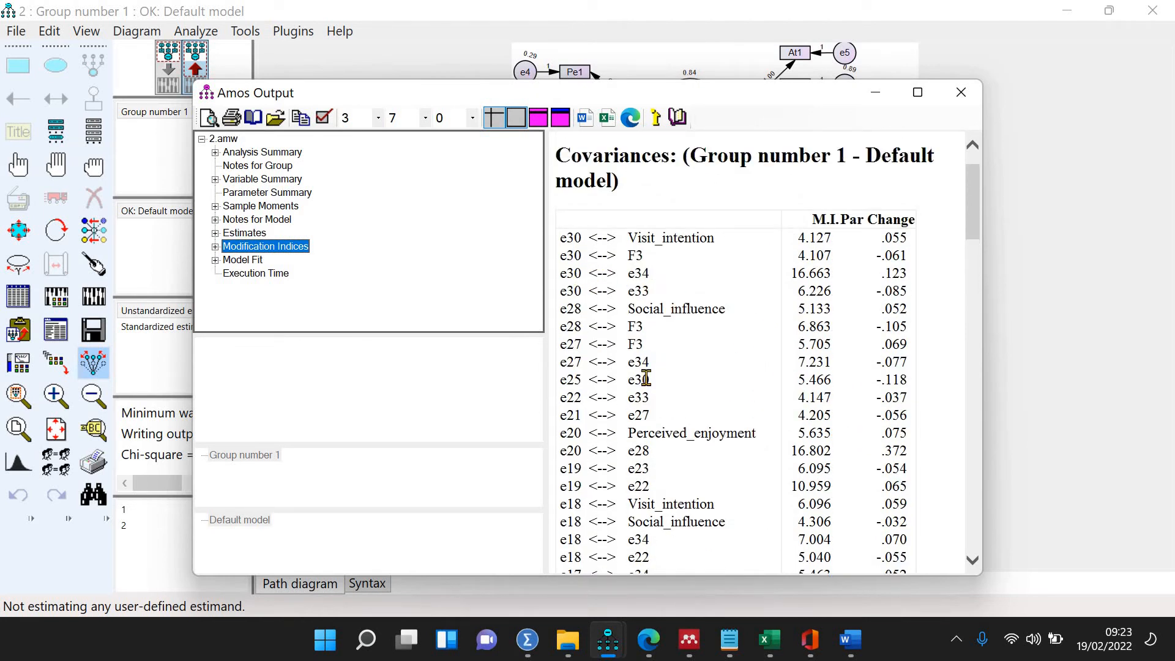
# Step: Review the whole covariance list twice more from e30 down to e1, comparing how often each error term has high indices
pyautogui.scroll(-5, 674, 394)
pyautogui.scroll(-6, 657, 392)
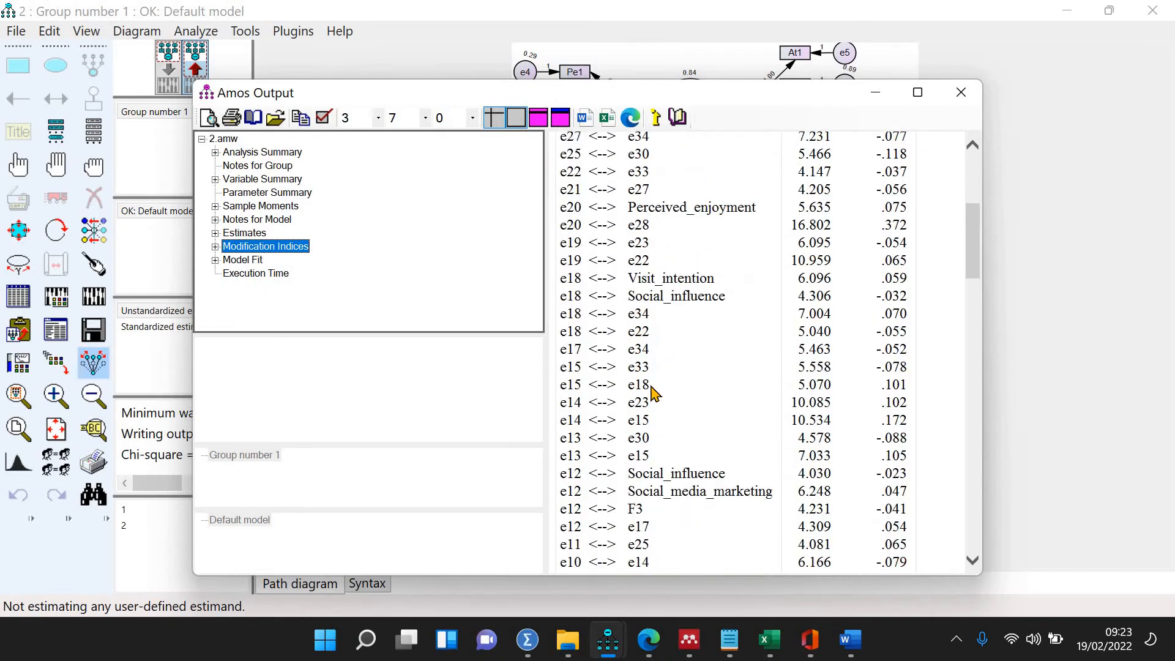
pyautogui.scroll(-6, 661, 403)
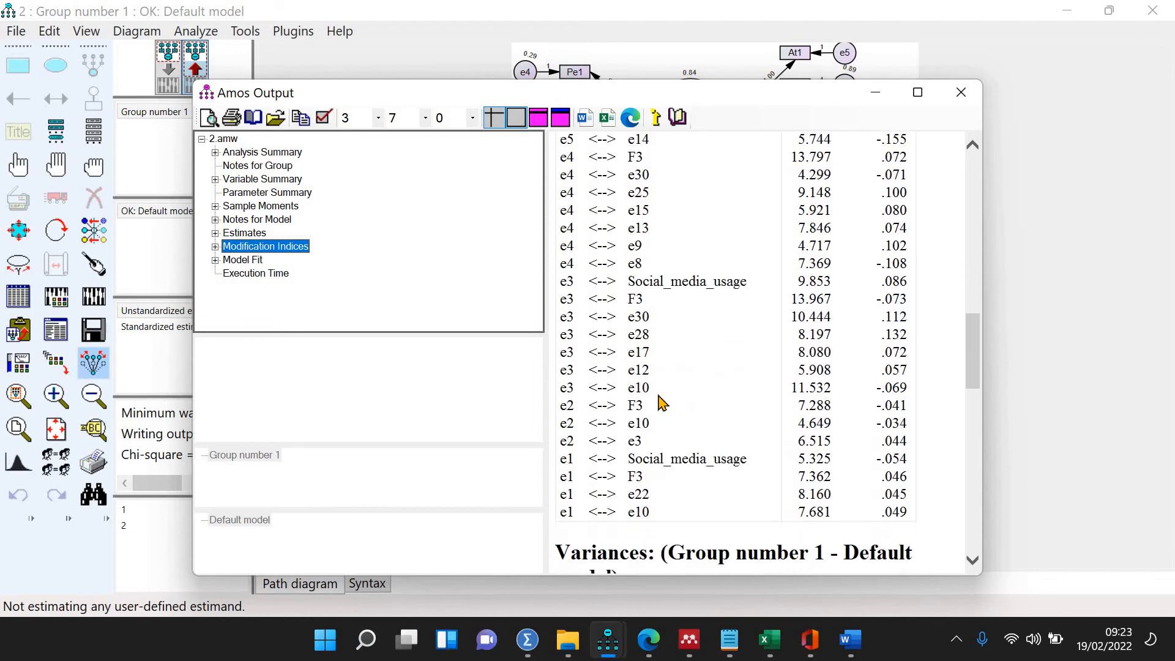
pyautogui.scroll(10, 663, 398)
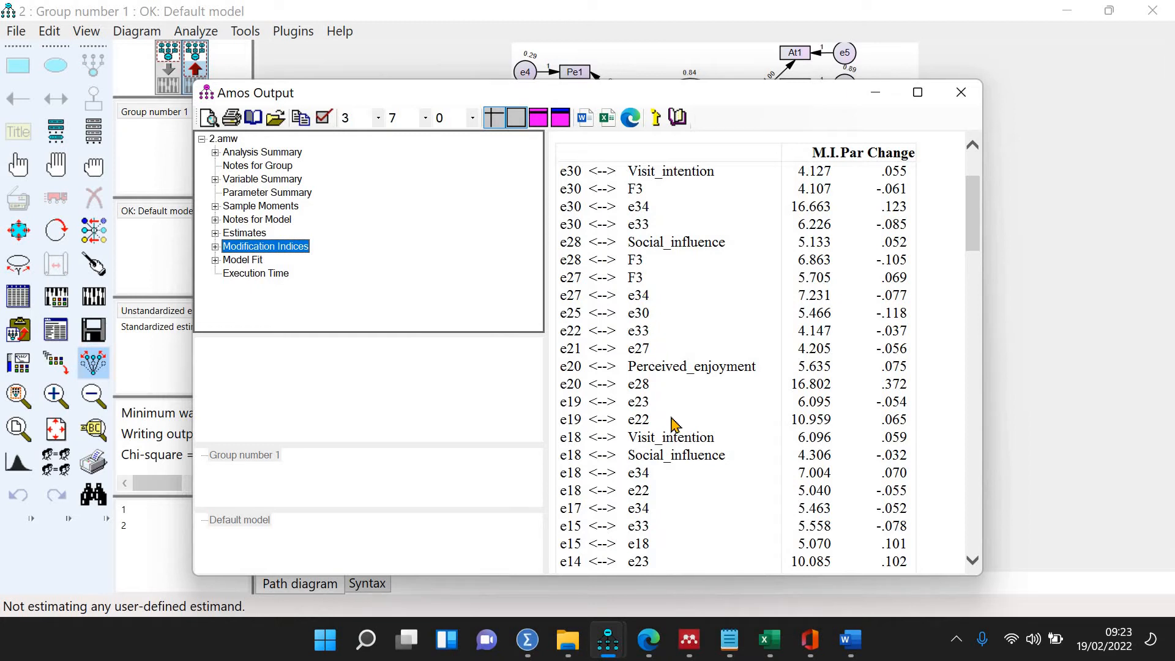
pyautogui.scroll(-3, 658, 408)
pyautogui.scroll(-8, 658, 419)
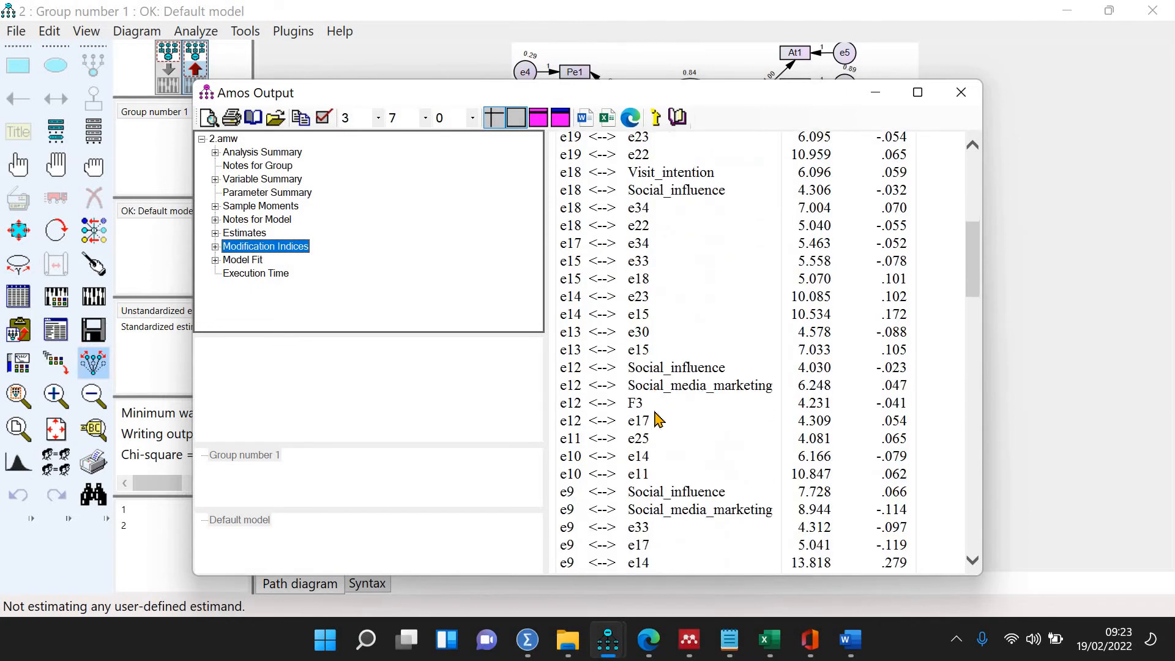
pyautogui.scroll(-7, 659, 420)
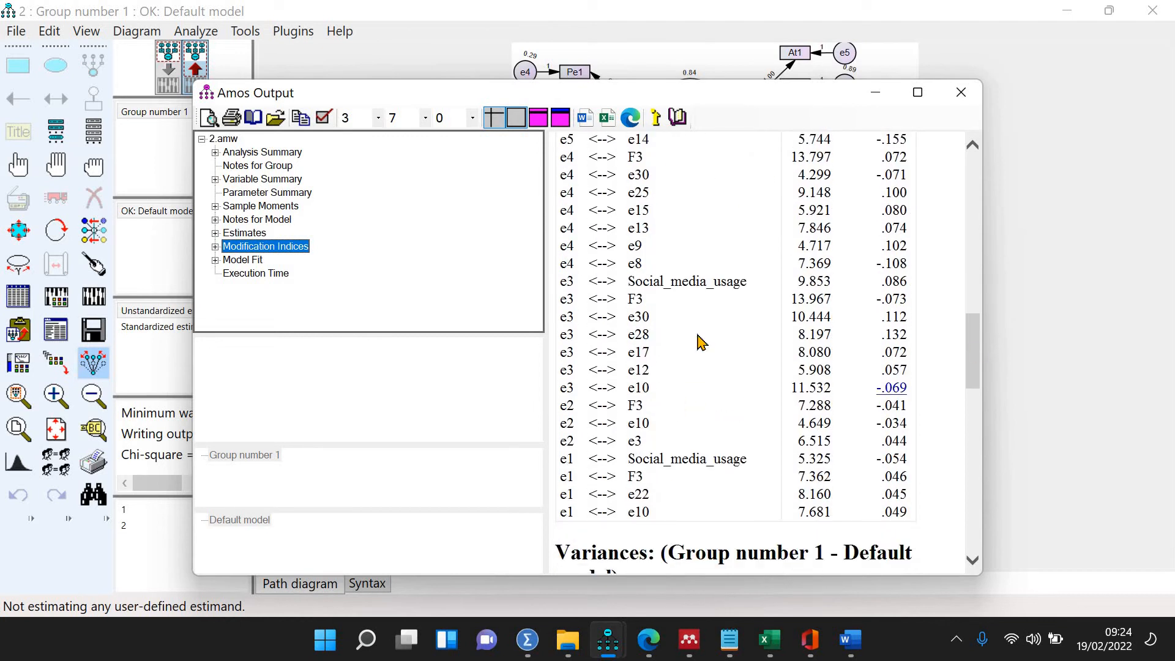
pyautogui.scroll(15, 701, 341)
pyautogui.scroll(2, 702, 341)
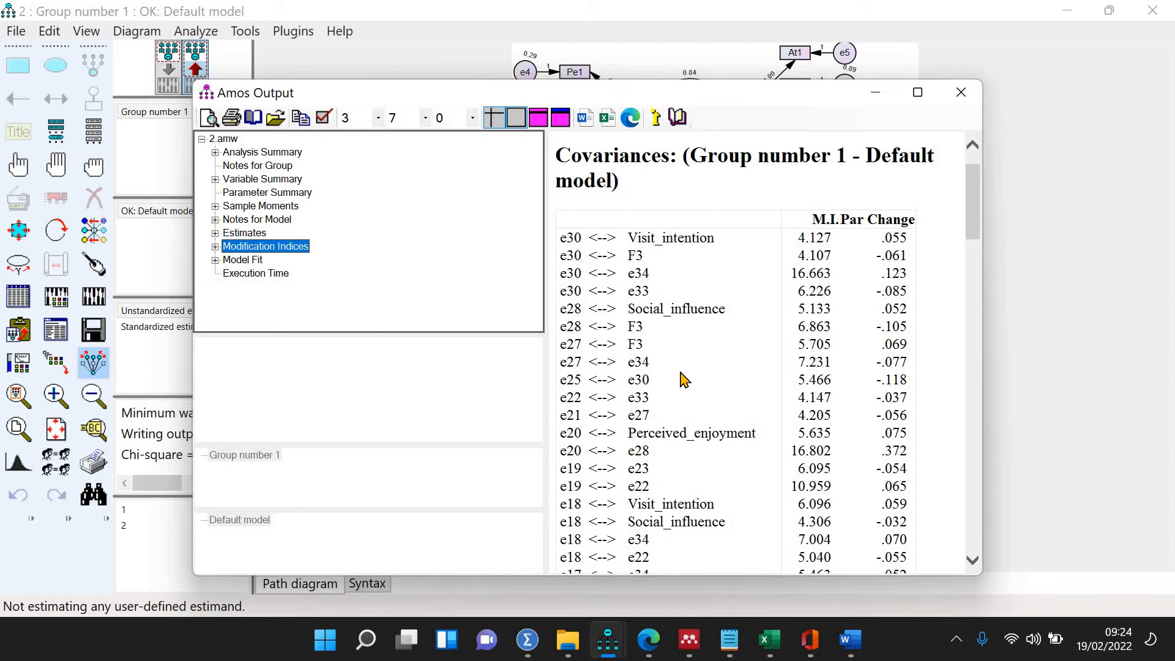
# Step: Delete the indicator Smu6 and its error term e30 from the Social media usage factor, and recalculate the estimates
pyautogui.click(1118, 309)
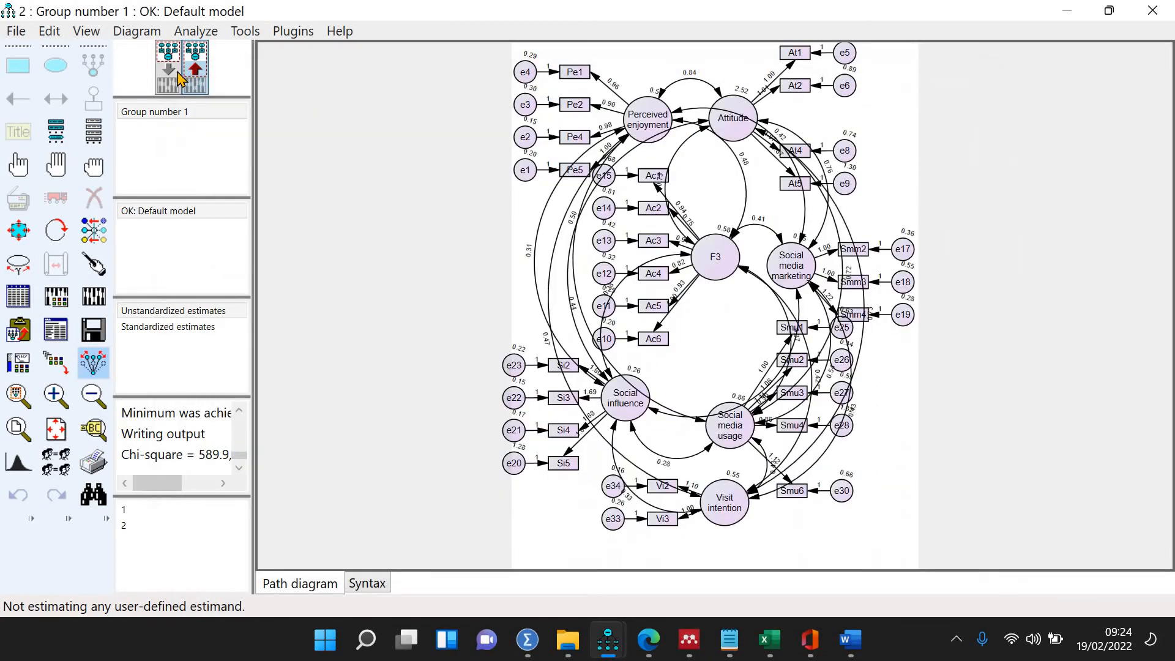
pyautogui.click(94, 197)
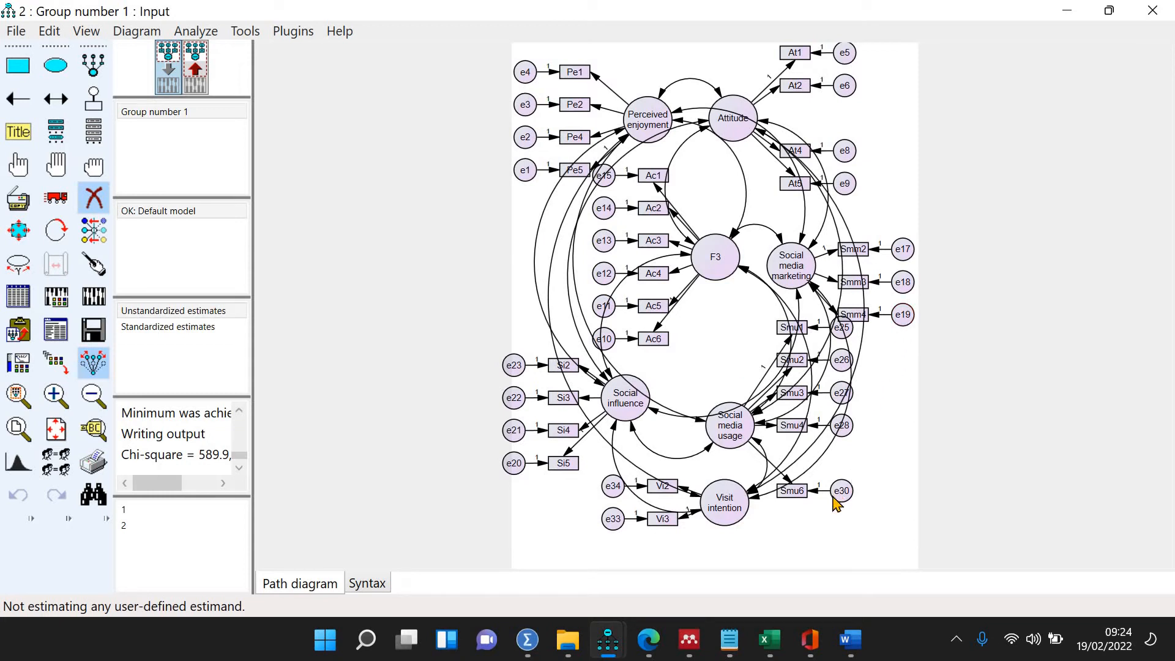
pyautogui.click(795, 491)
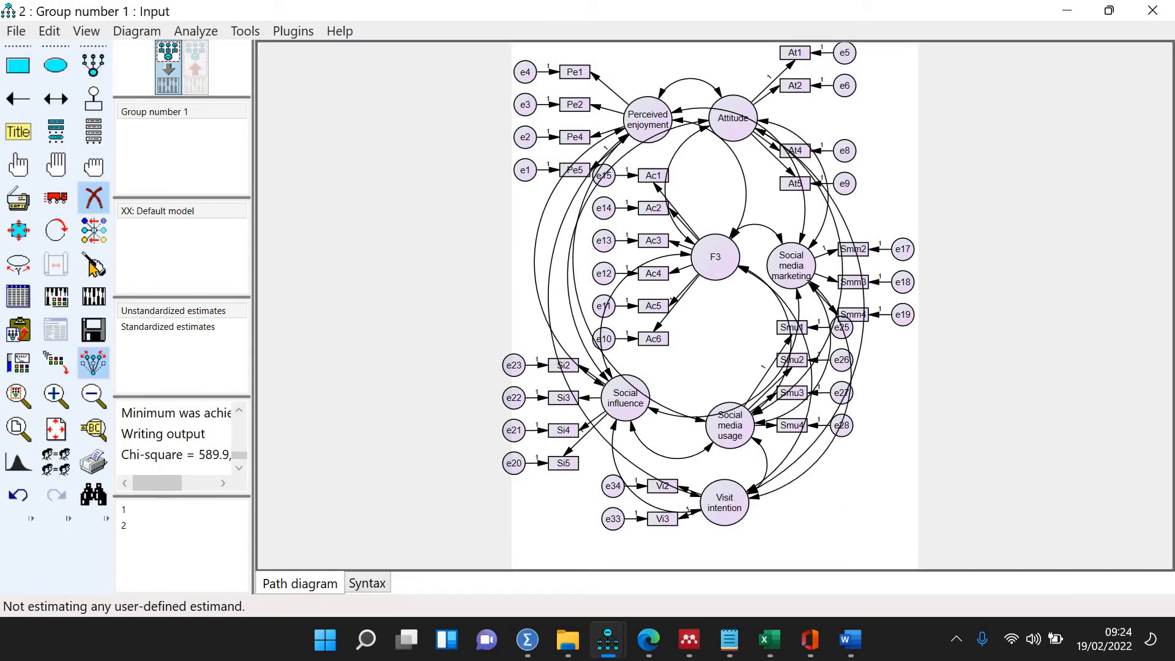
pyautogui.click(94, 296)
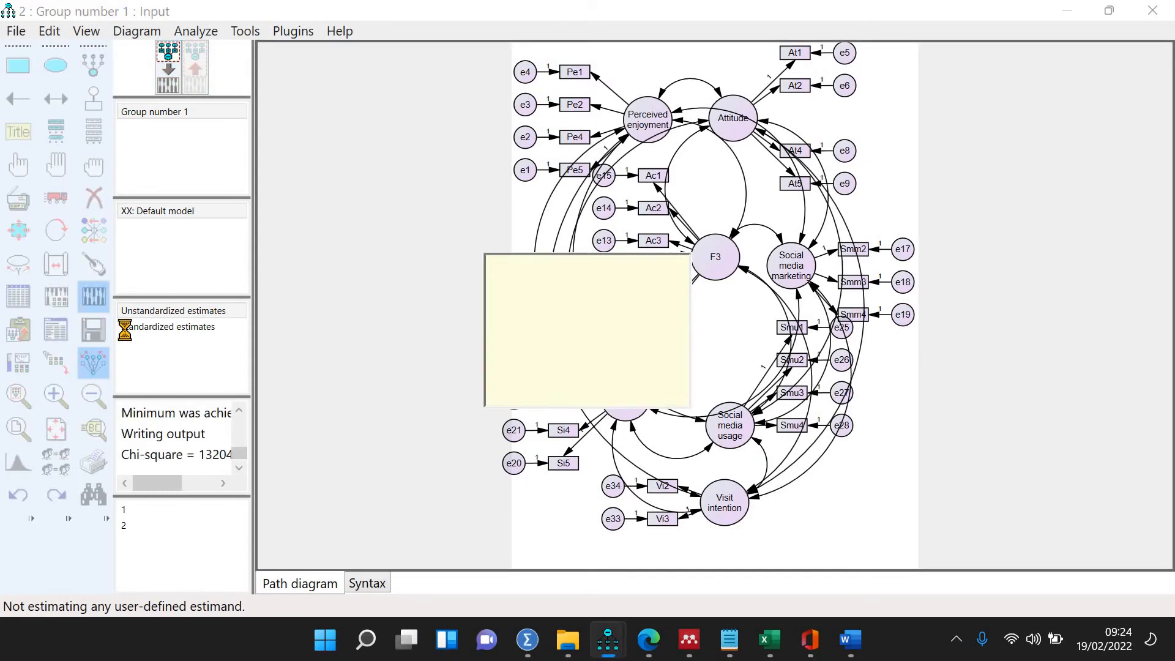
# Step: Check the model fit without Smu6 in the text output and scan the covariance modification indices down to e1, examining the e3 rows
pyautogui.click(54, 340)
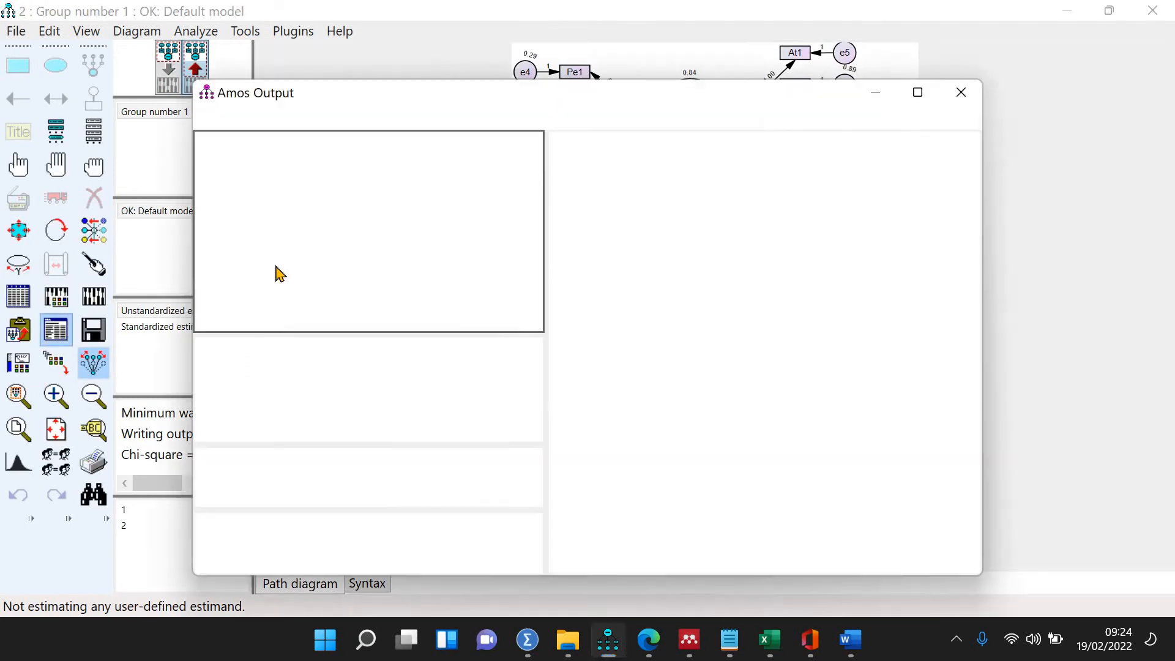
pyautogui.click(245, 261)
pyautogui.click(257, 247)
pyautogui.scroll(-5, 741, 341)
pyautogui.scroll(-5, 741, 341)
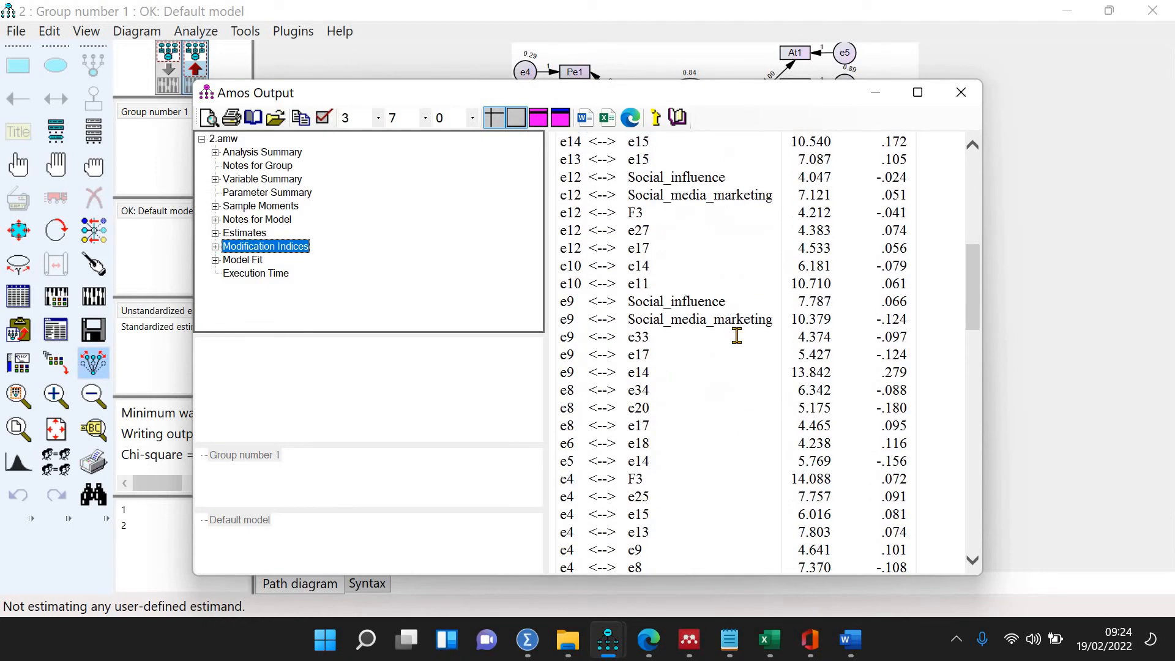
pyautogui.scroll(-3, 735, 464)
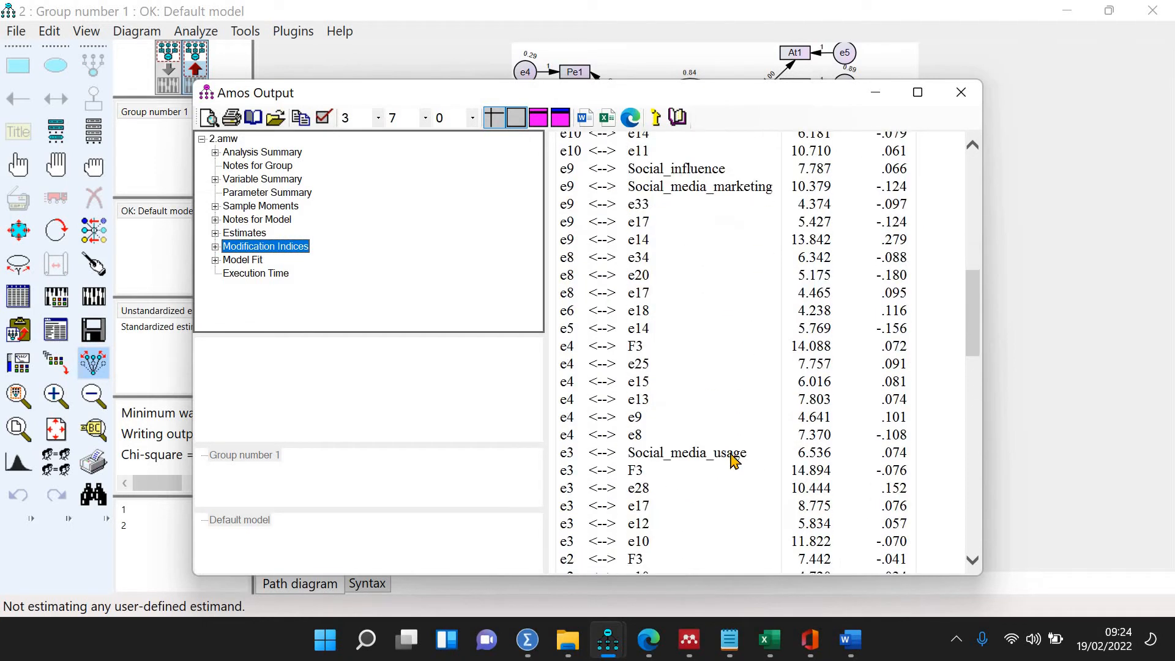
pyautogui.scroll(-3, 730, 453)
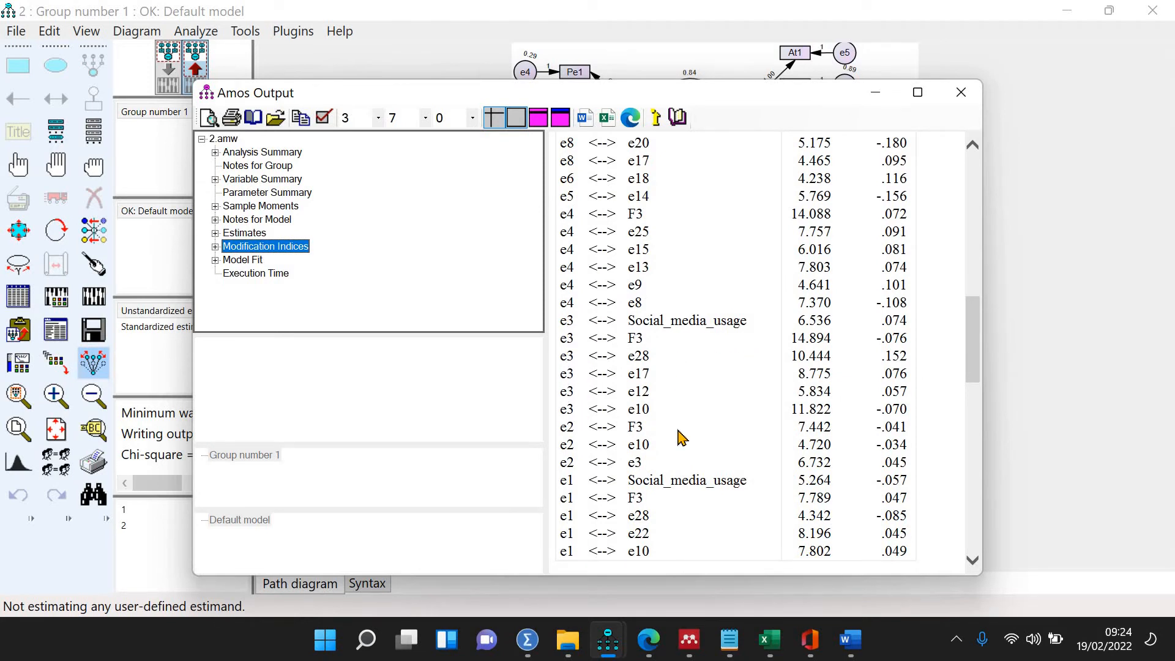
pyautogui.scroll(-2, 682, 437)
pyautogui.scroll(4, 665, 398)
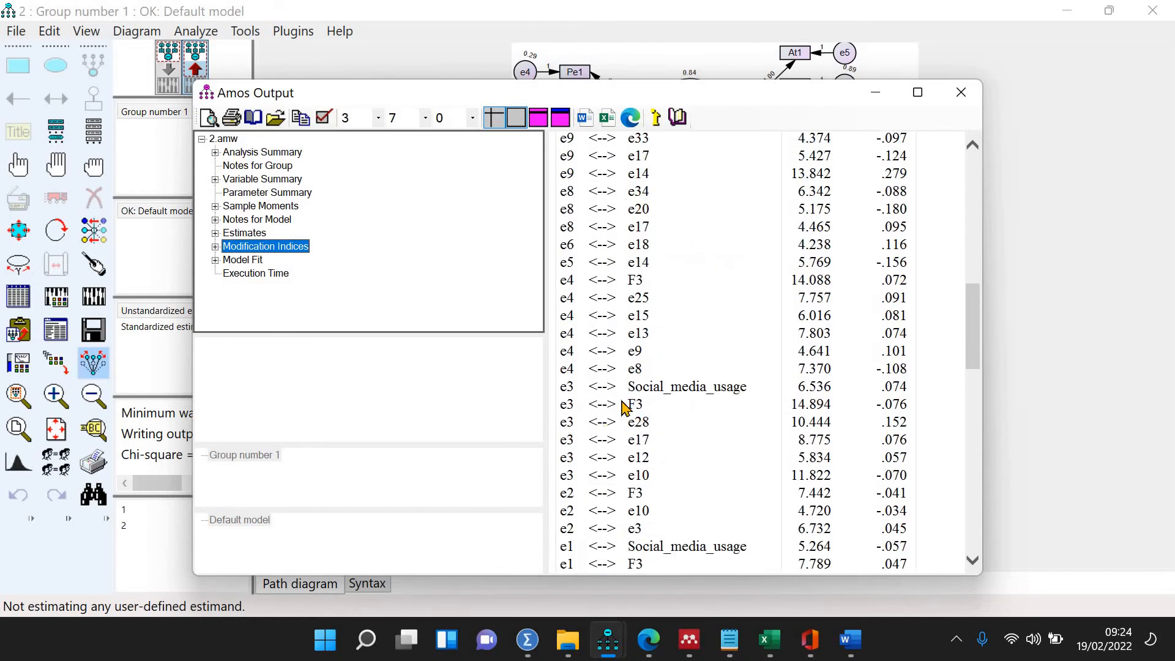
pyautogui.scroll(-2, 608, 420)
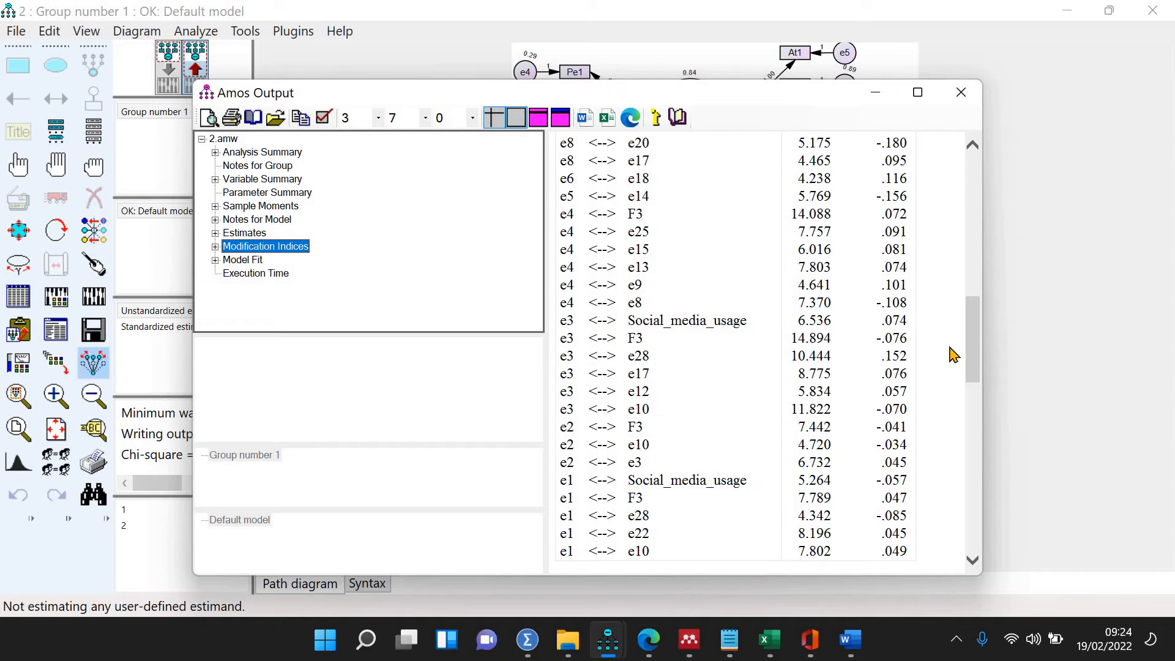
# Step: Delete the indicator Pe2 and its error term e3 from the Perceived enjoyment factor in the input diagram
pyautogui.click(1037, 357)
pyautogui.click(168, 75)
pyautogui.click(575, 104)
pyautogui.click(525, 104)
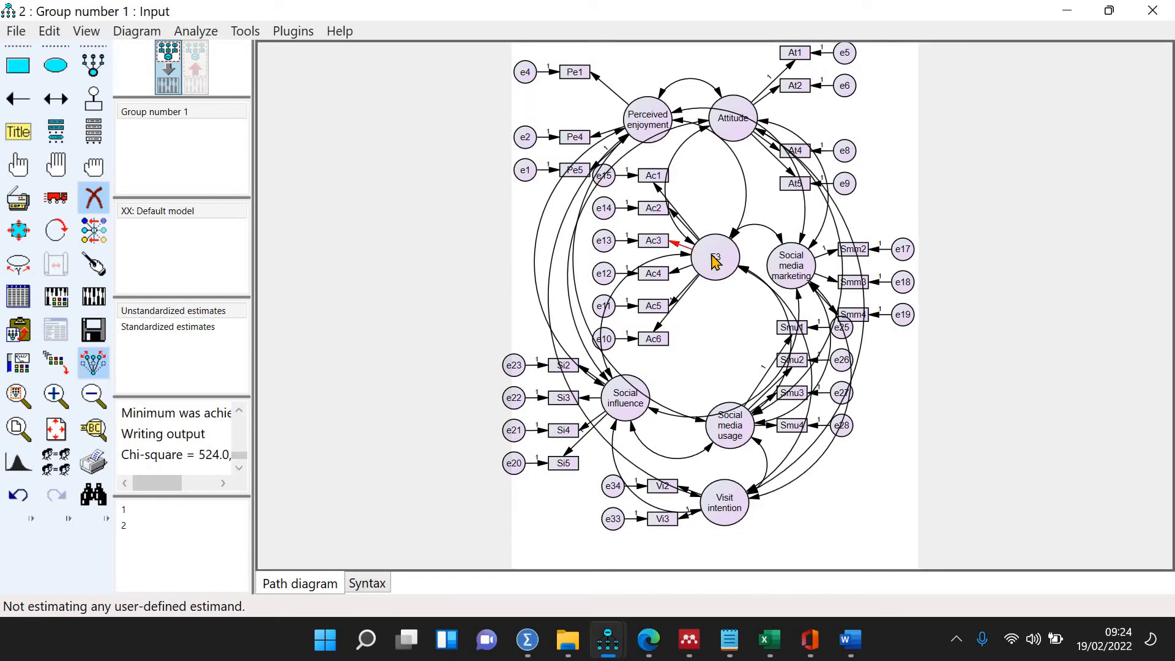
# Step: Recalculate the estimates for the model without Pe2 and check the model fit in the text output
pyautogui.click(93, 296)
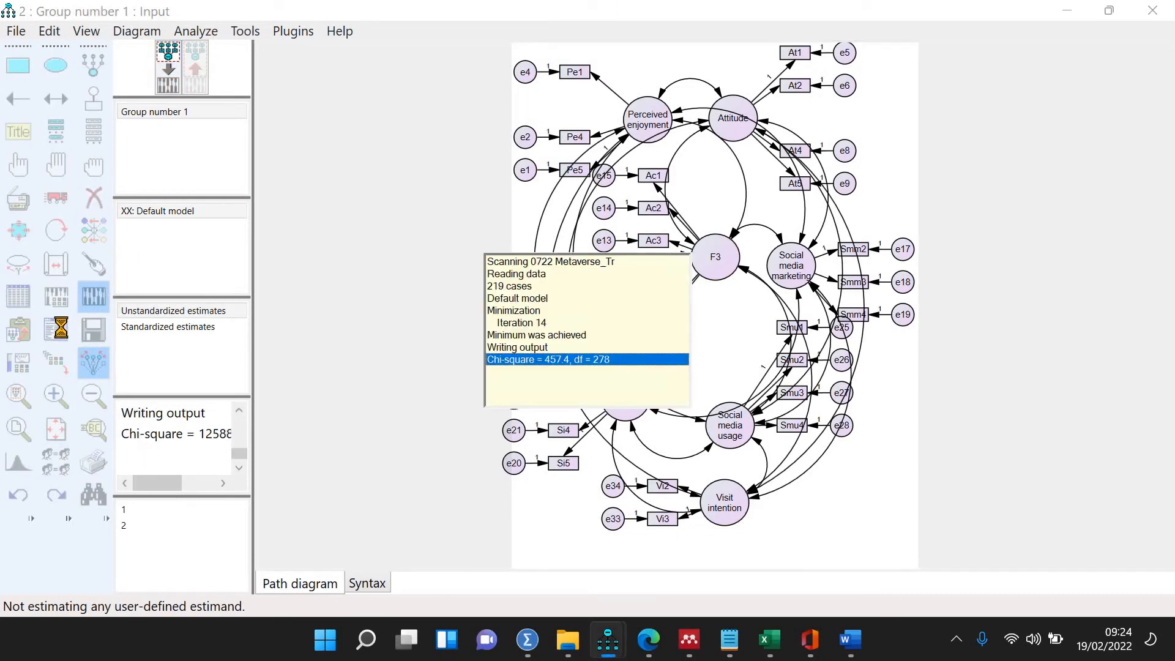
pyautogui.click(56, 329)
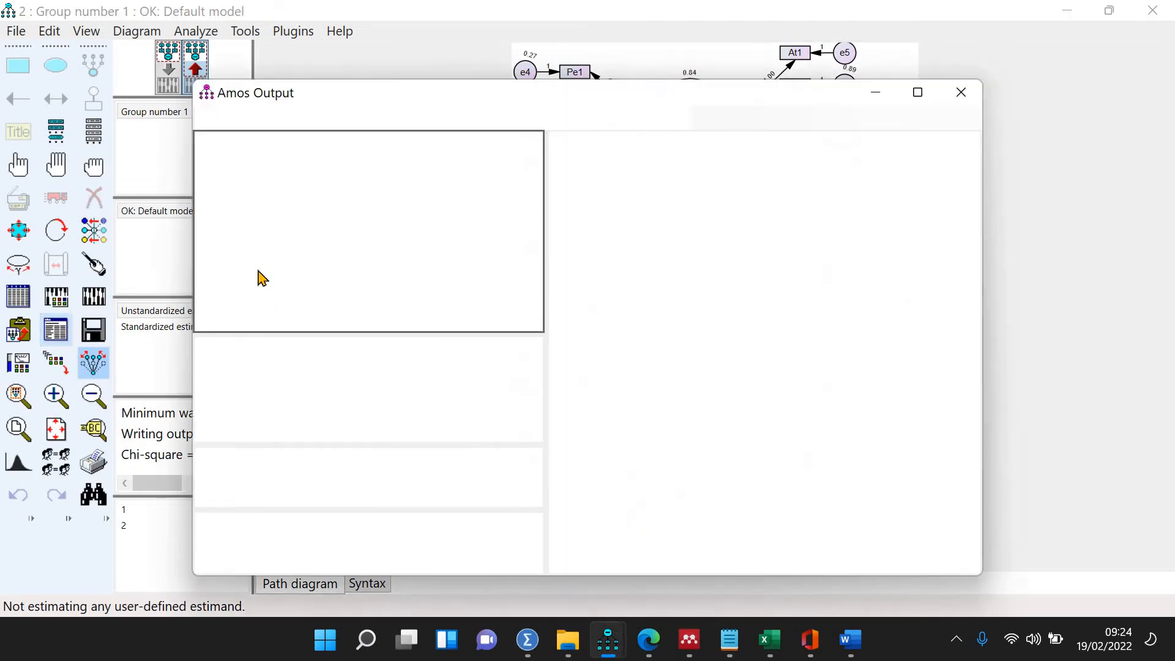
pyautogui.click(243, 260)
# Step: Scan the covariance modification indices from e28 down to e1, examining the e20 and e28 pairing
pyautogui.click(299, 253)
pyautogui.scroll(-2, 771, 287)
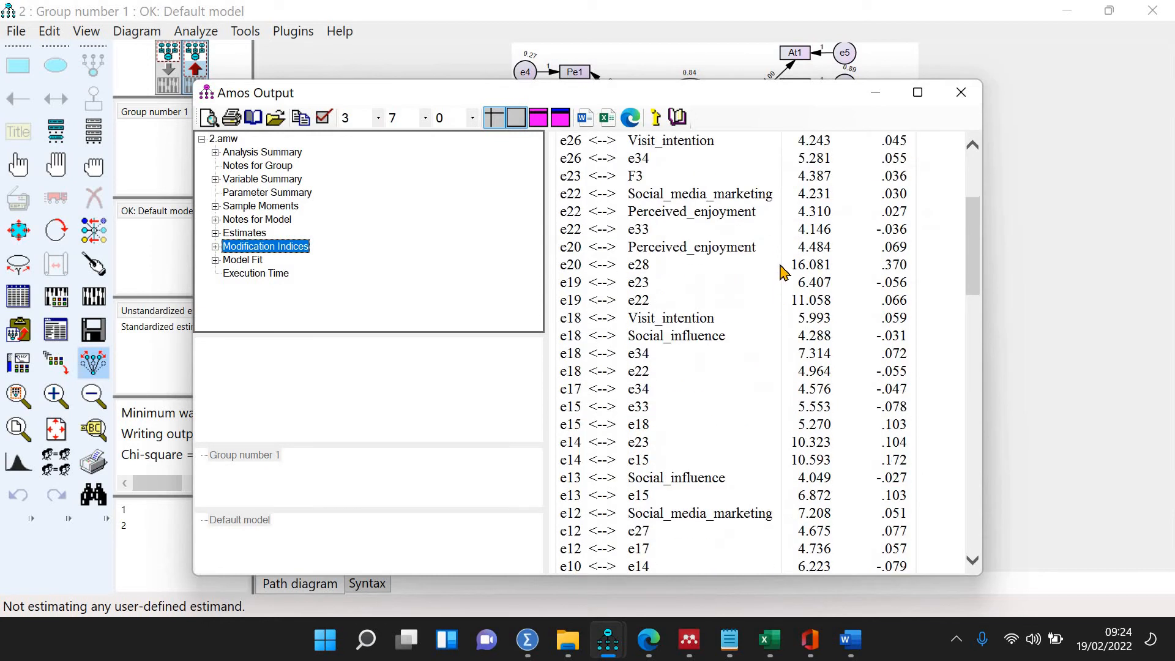
pyautogui.scroll(-4, 784, 280)
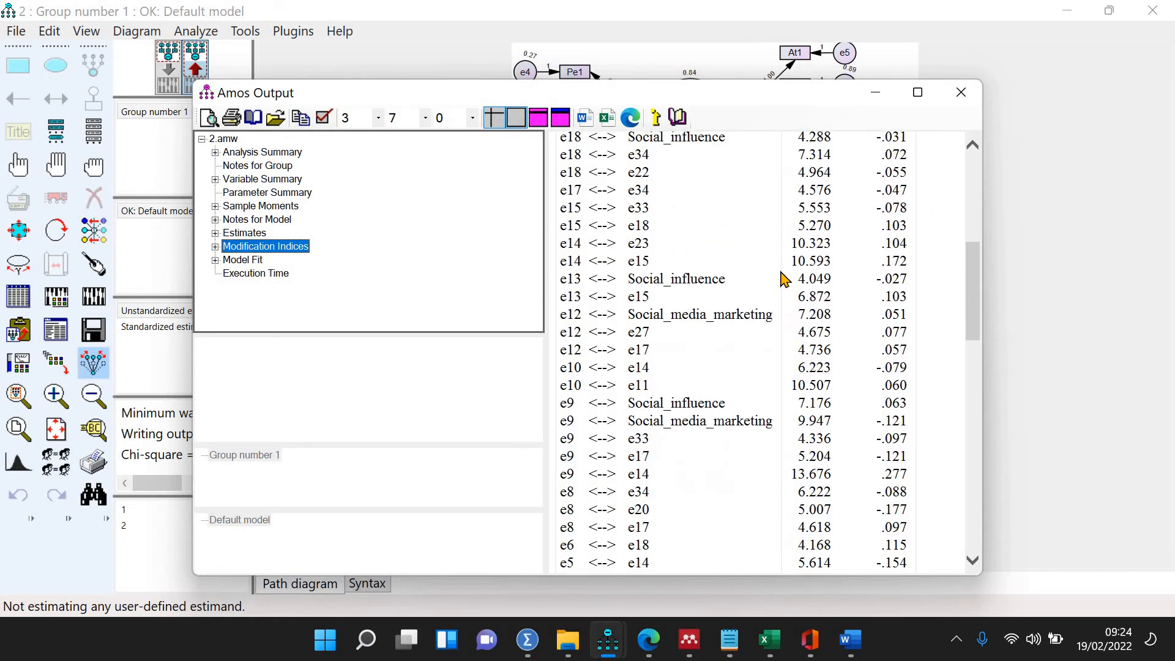
pyautogui.scroll(-6, 784, 280)
pyautogui.scroll(9, 785, 280)
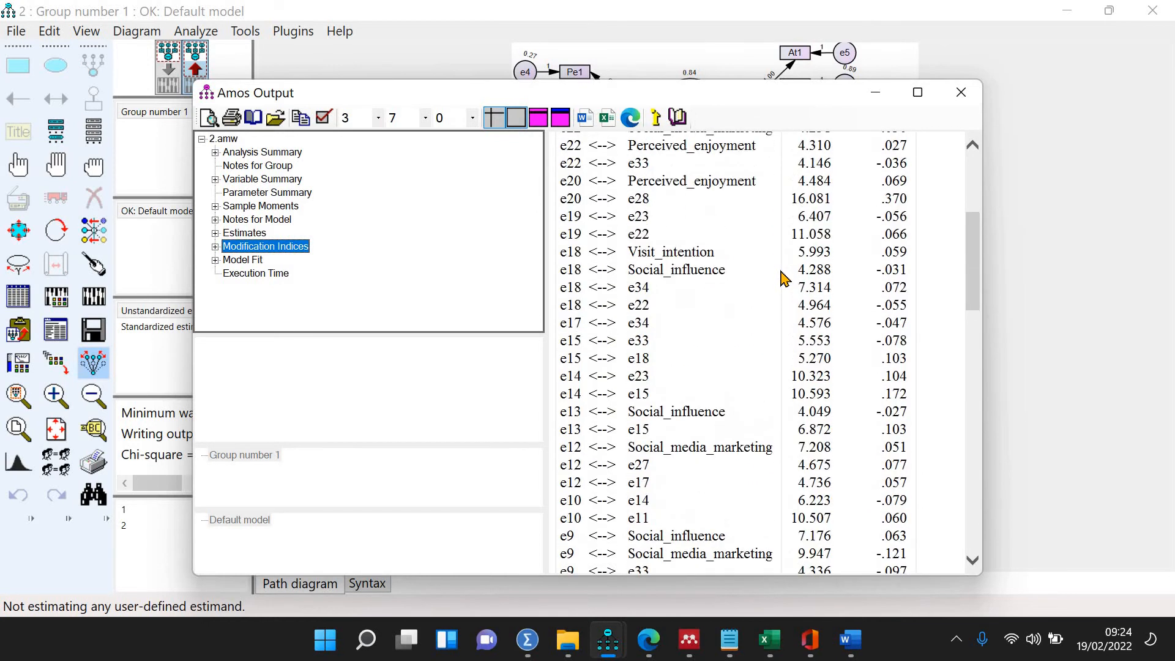
pyautogui.scroll(1, 784, 278)
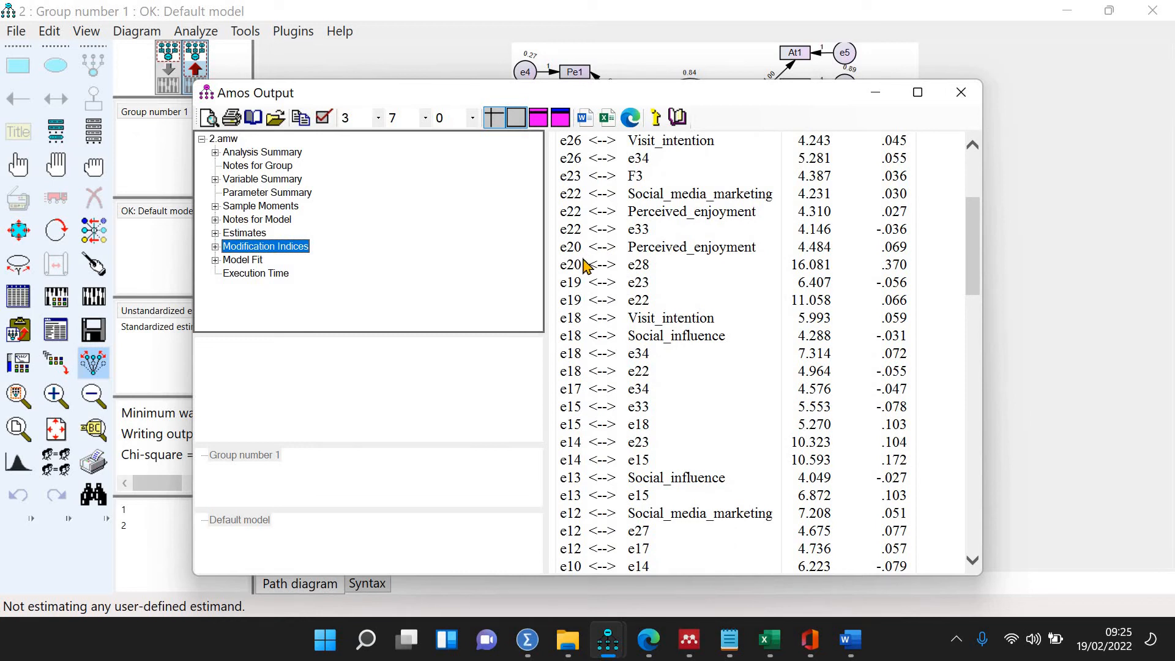
pyautogui.scroll(1, 585, 266)
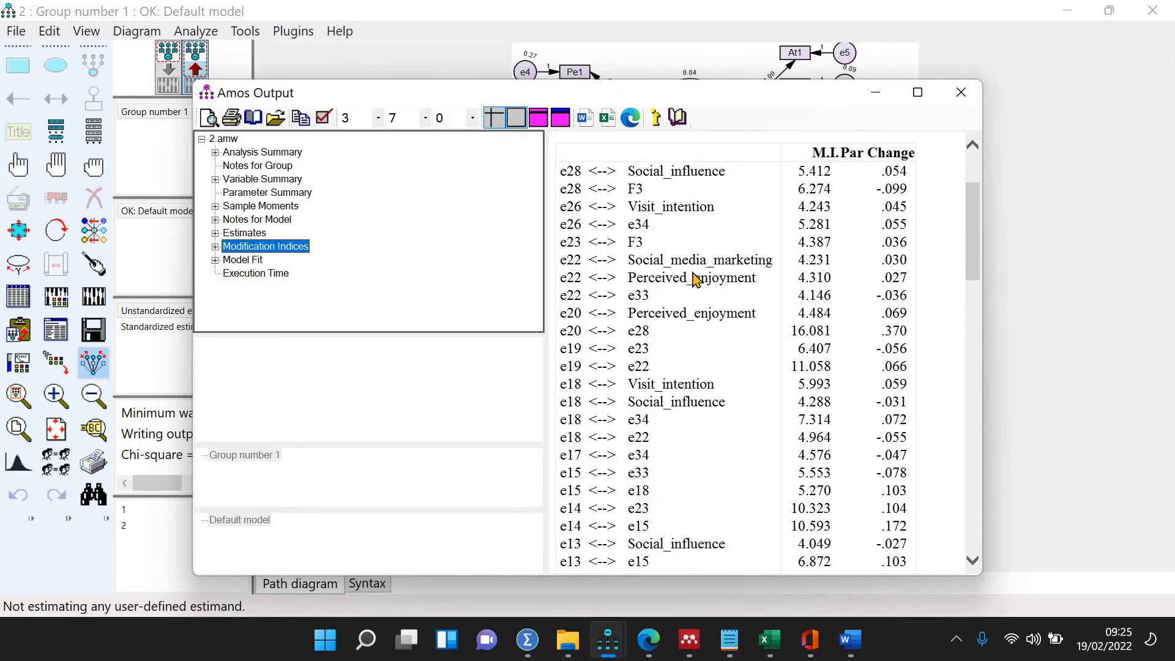
pyautogui.scroll(-5, 690, 270)
pyautogui.scroll(-4, 684, 447)
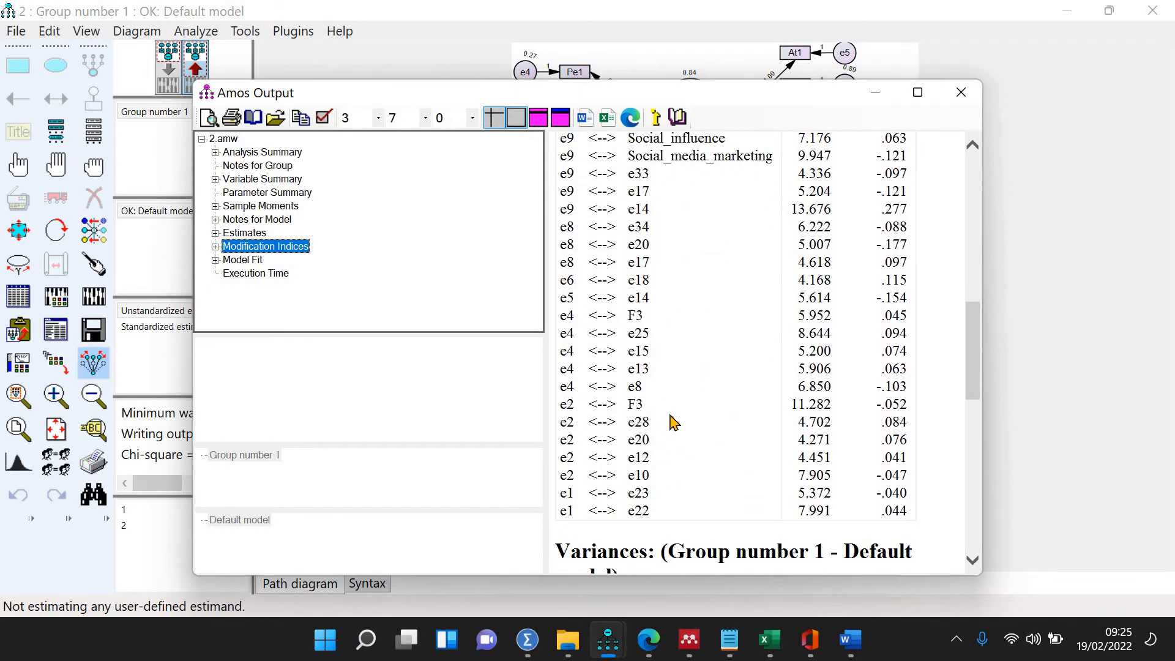
# Step: Review the covariance list again from top to bottom, comparing how often e28 and e20 recur with high indices
pyautogui.scroll(9, 677, 380)
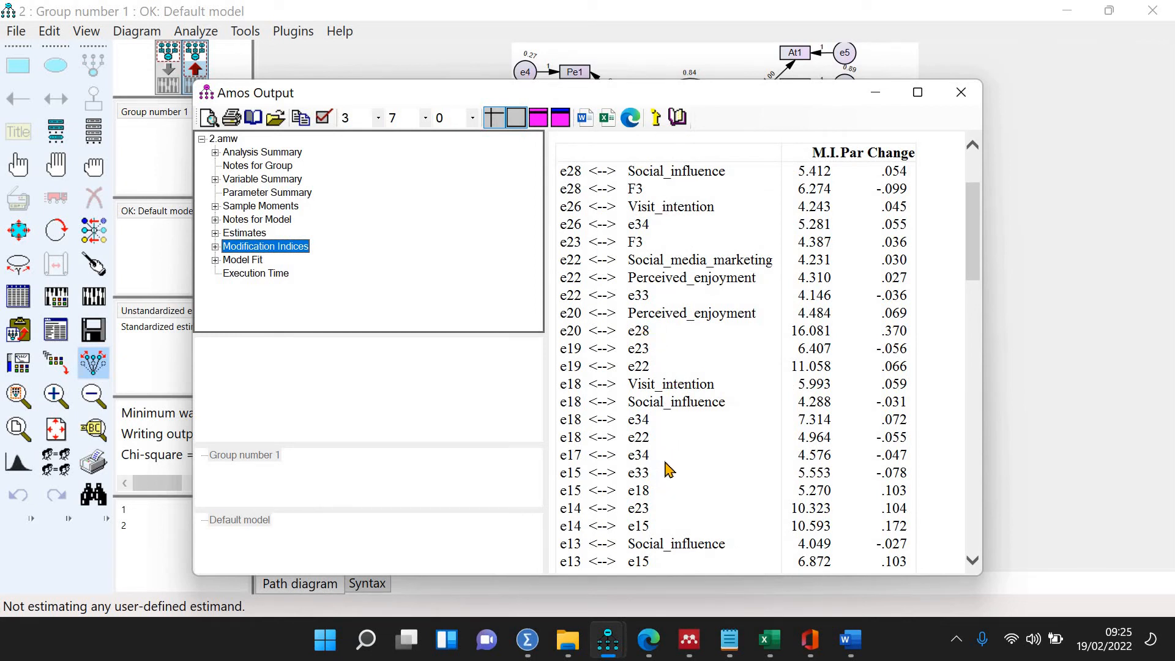
pyautogui.scroll(-7, 669, 470)
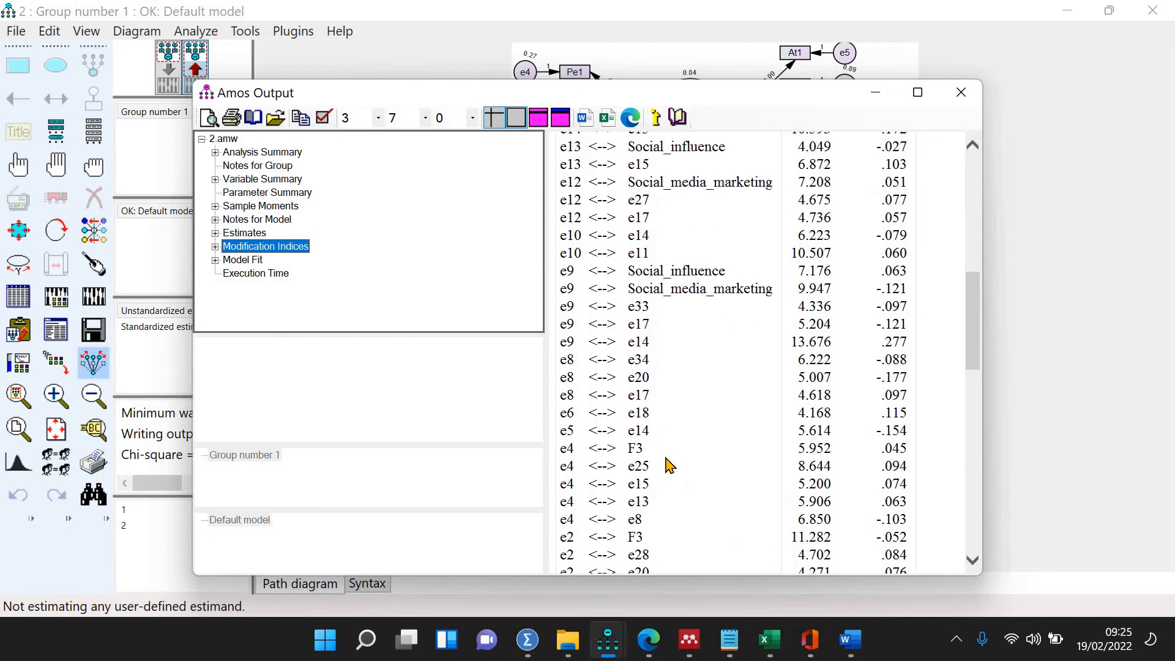
pyautogui.scroll(-1, 661, 480)
pyautogui.scroll(-1, 705, 450)
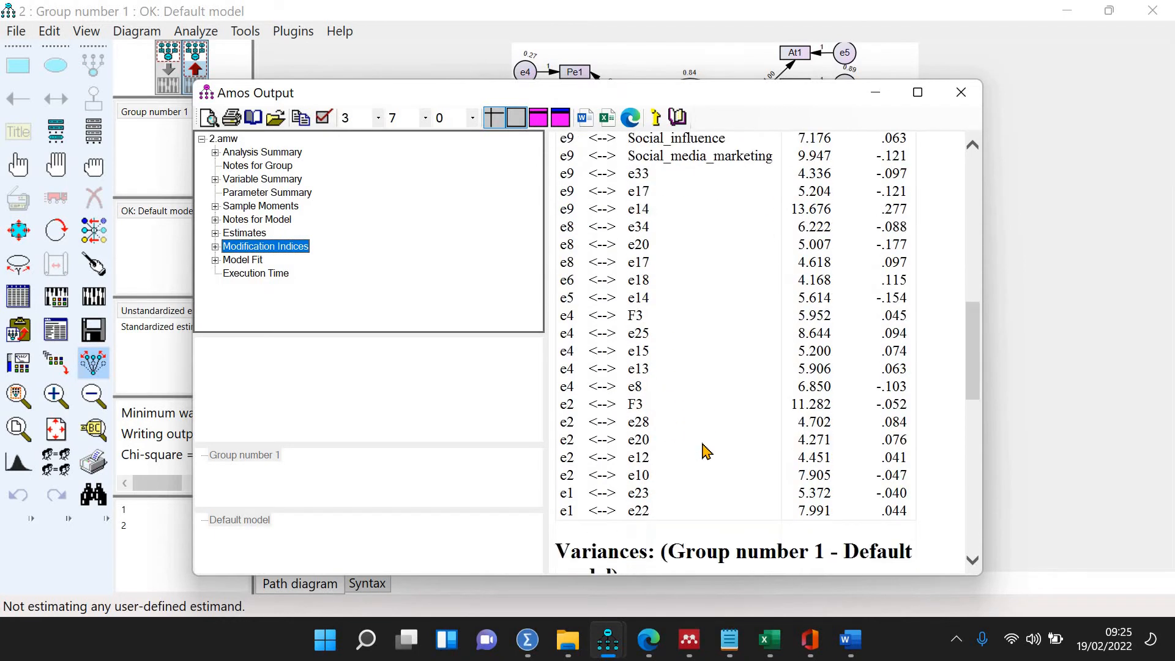
pyautogui.scroll(8, 702, 448)
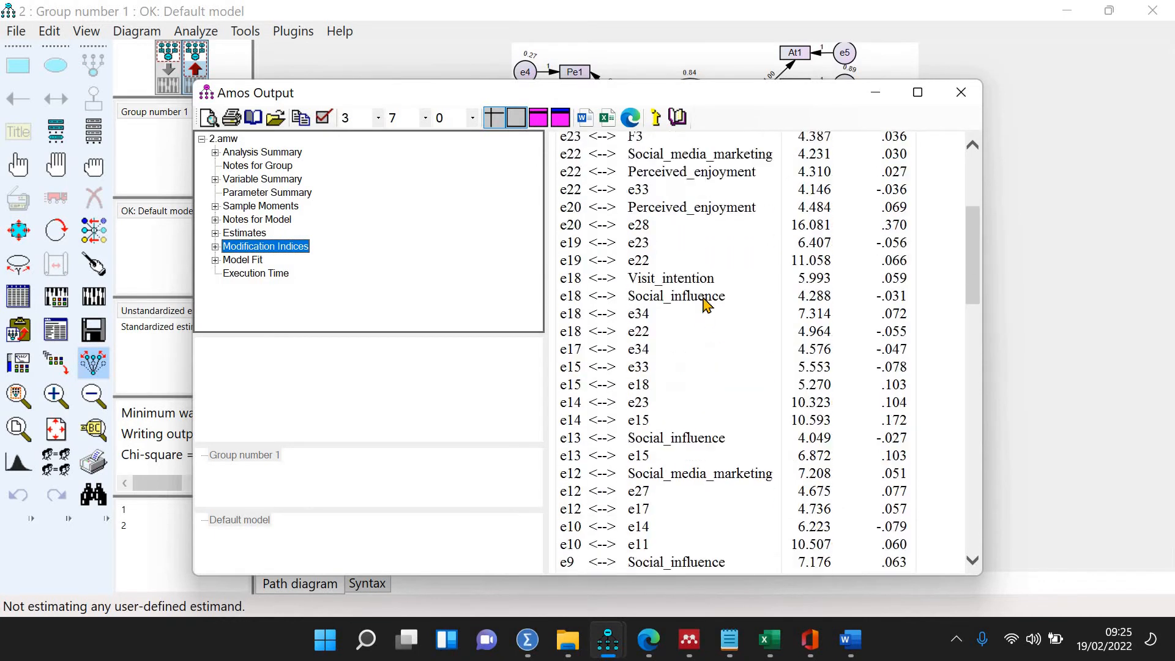
pyautogui.scroll(-1, 696, 313)
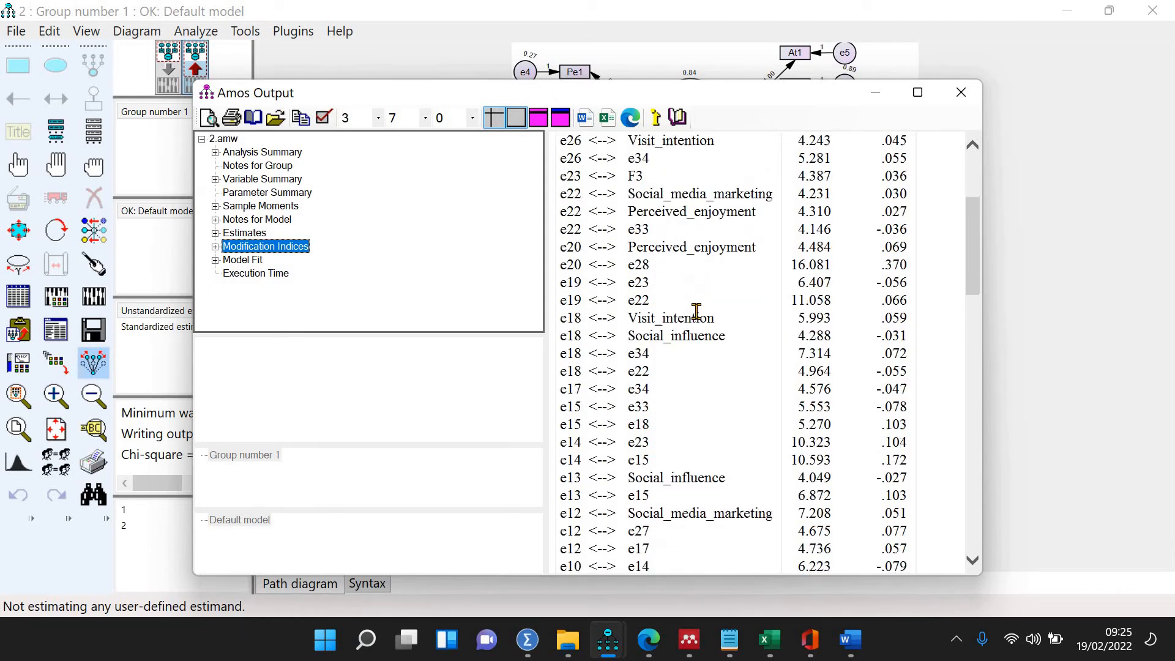
pyautogui.scroll(2, 696, 311)
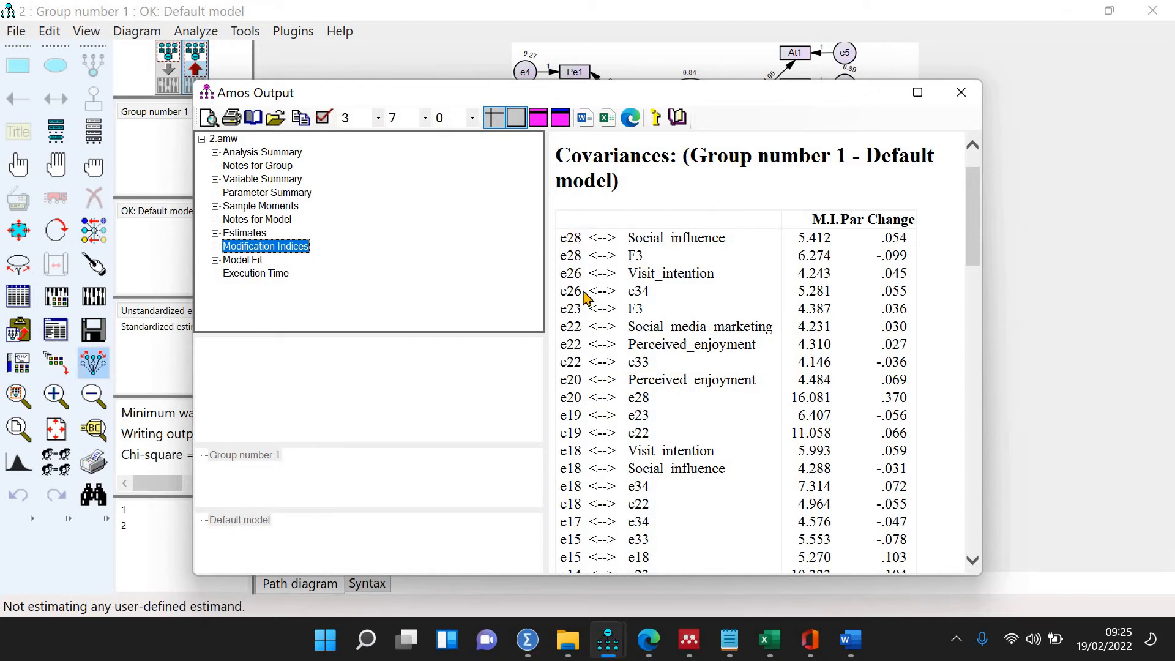
pyautogui.scroll(-5, 584, 298)
pyautogui.scroll(8, 620, 309)
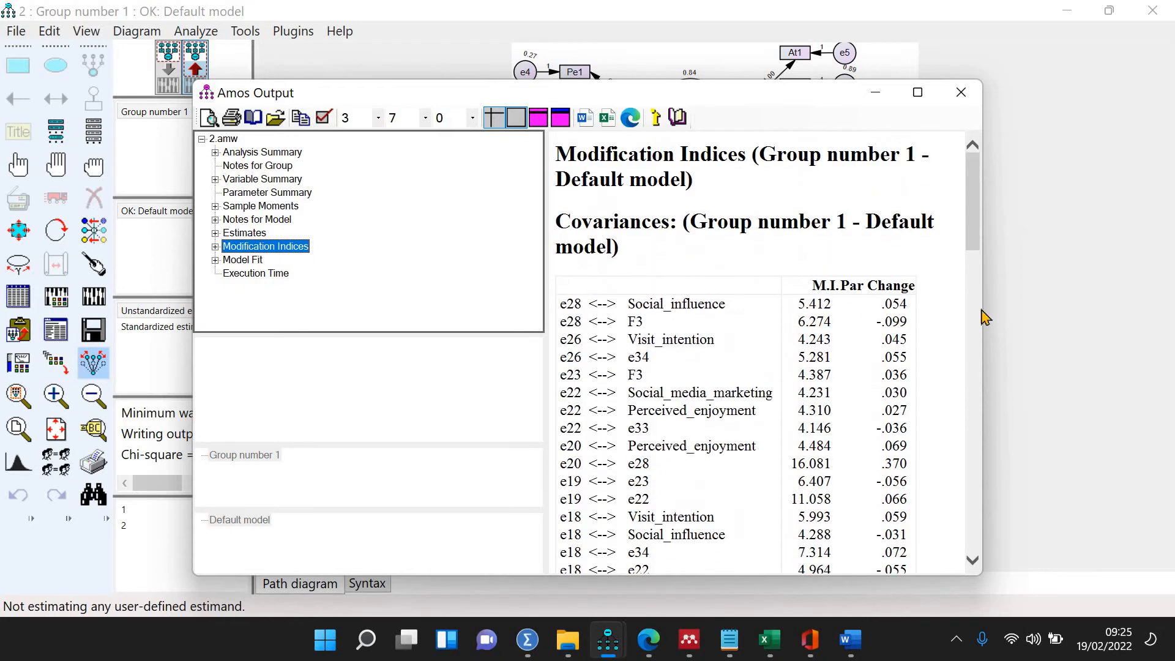
# Step: Delete the indicator Smu4 and its error term e28 from the Social media usage factor, and recalculate the estimates
pyautogui.click(191, 105)
pyautogui.click(169, 72)
pyautogui.click(93, 198)
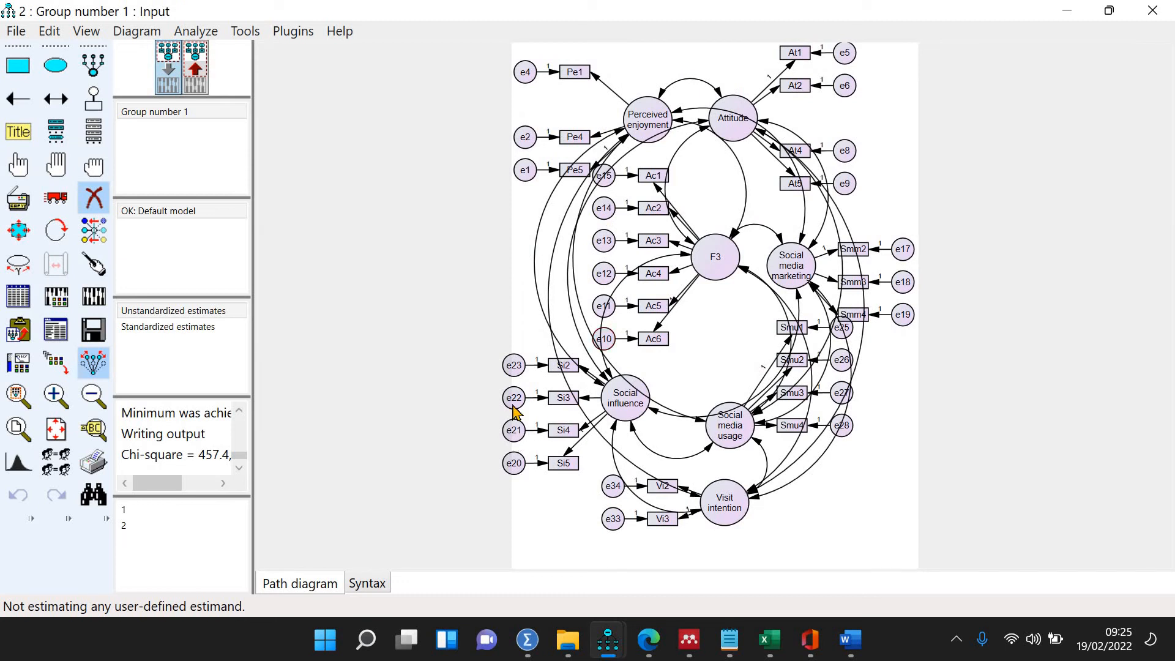
pyautogui.click(843, 427)
pyautogui.click(791, 426)
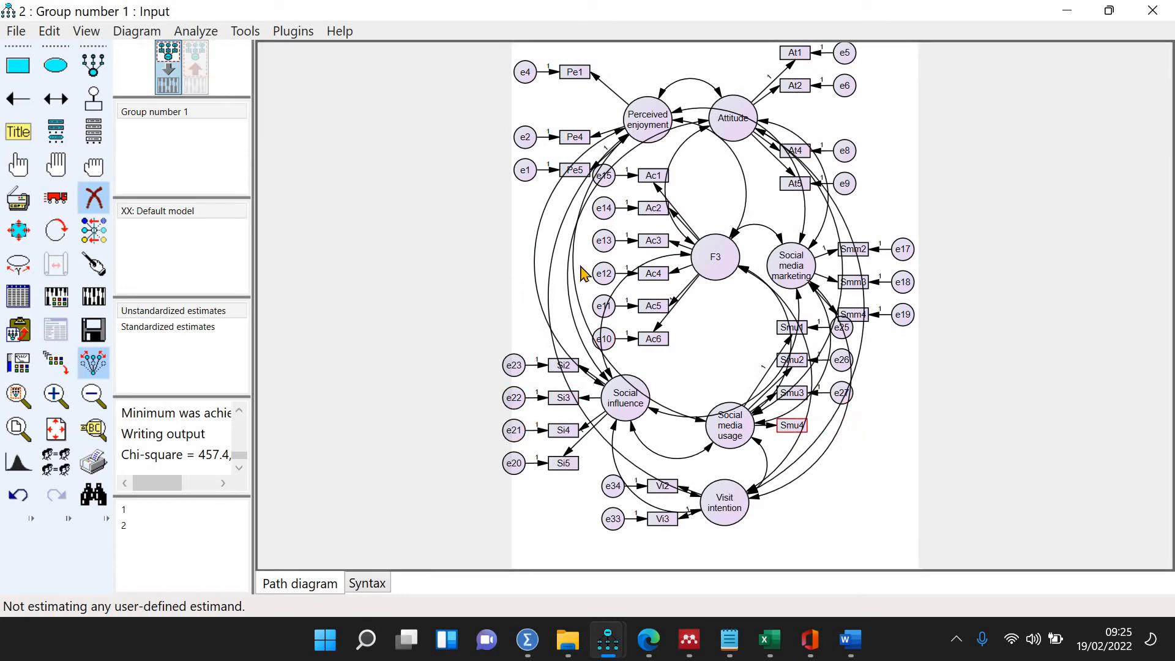
pyautogui.click(94, 297)
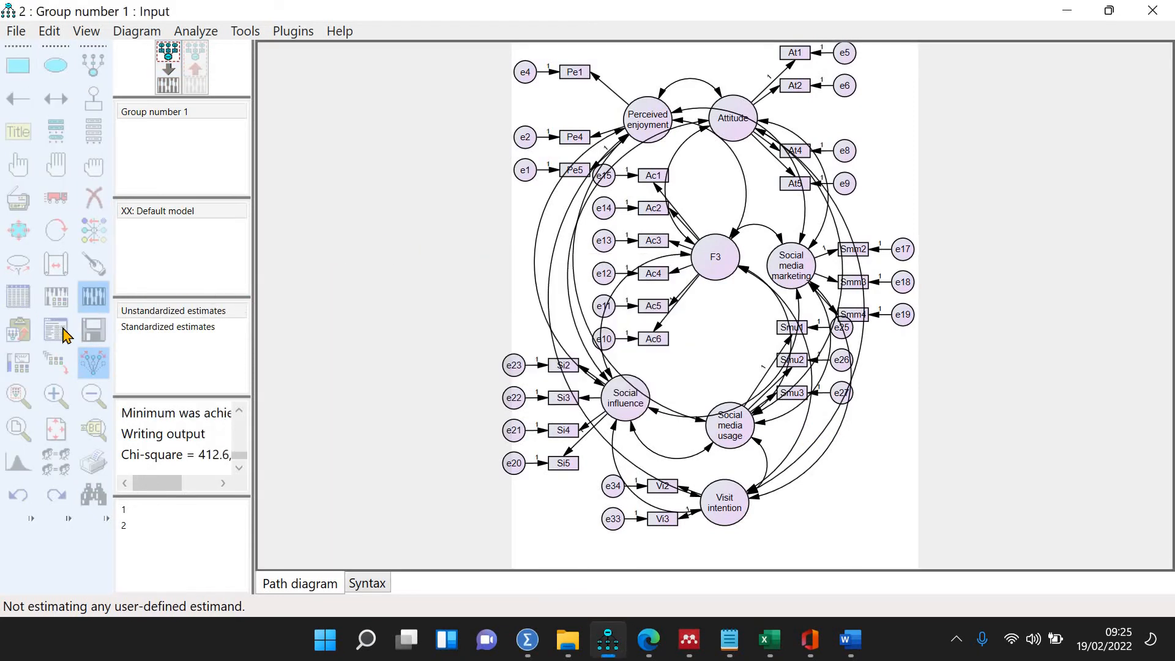
# Step: Check the model fit without Smu4 in the text output and scan the covariance modification indices down to e1
pyautogui.press('F10')
pyautogui.click(244, 260)
pyautogui.click(260, 248)
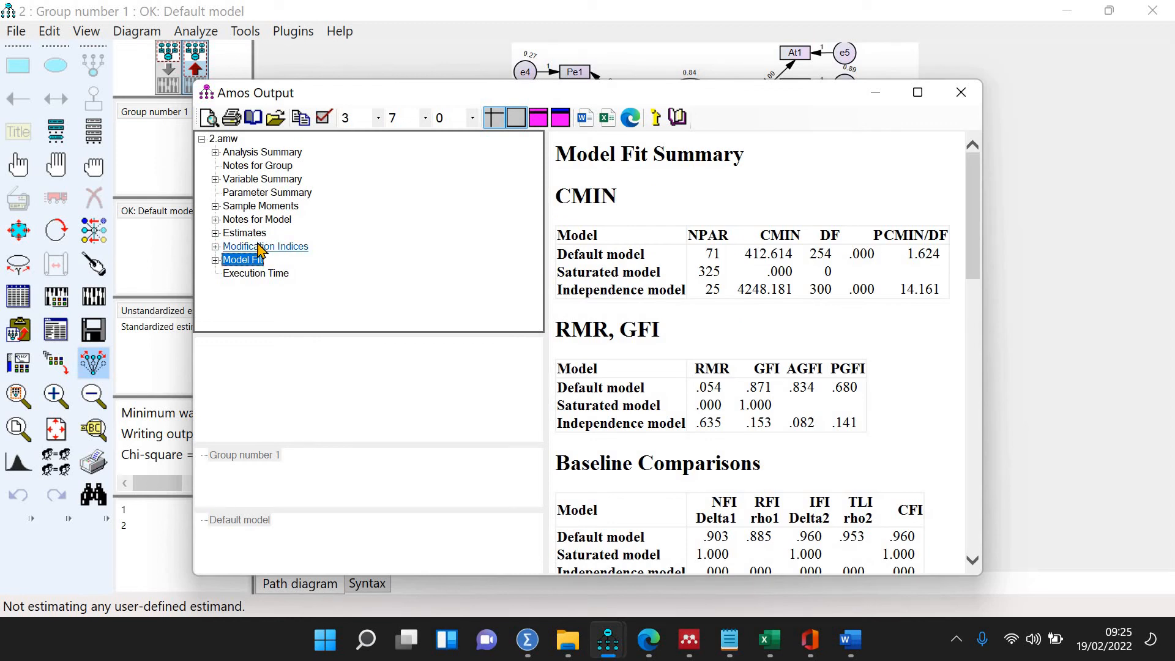
pyautogui.scroll(-3, 704, 301)
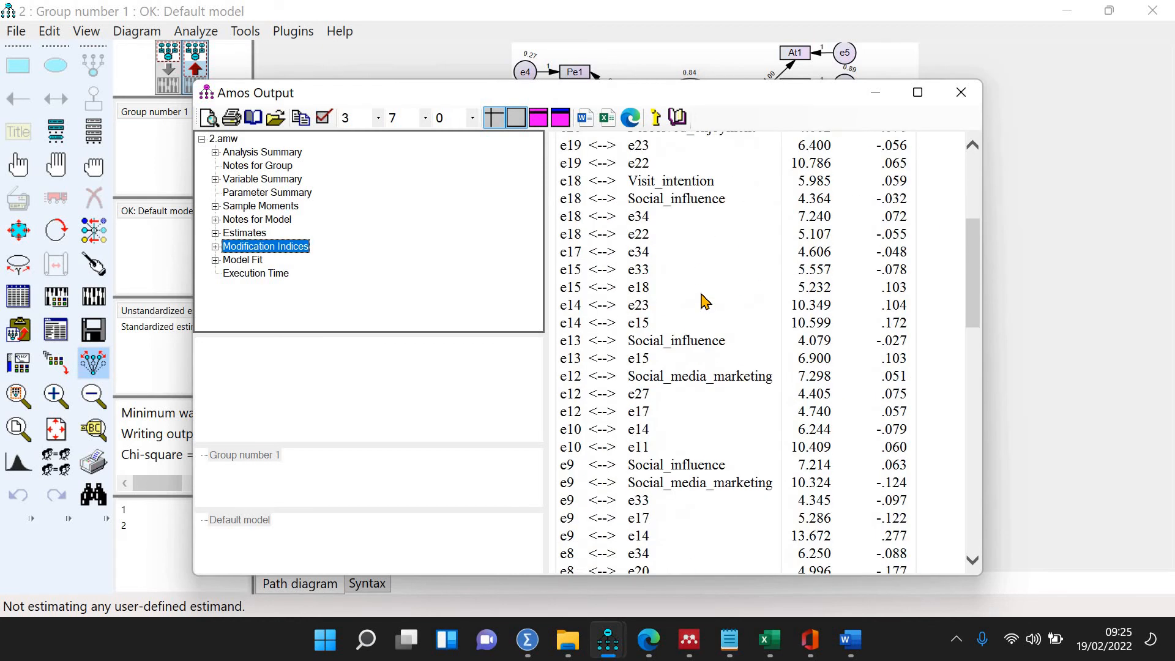
pyautogui.scroll(-2, 705, 300)
pyautogui.scroll(-3, 708, 341)
pyautogui.scroll(-3, 708, 341)
pyautogui.scroll(2, 779, 307)
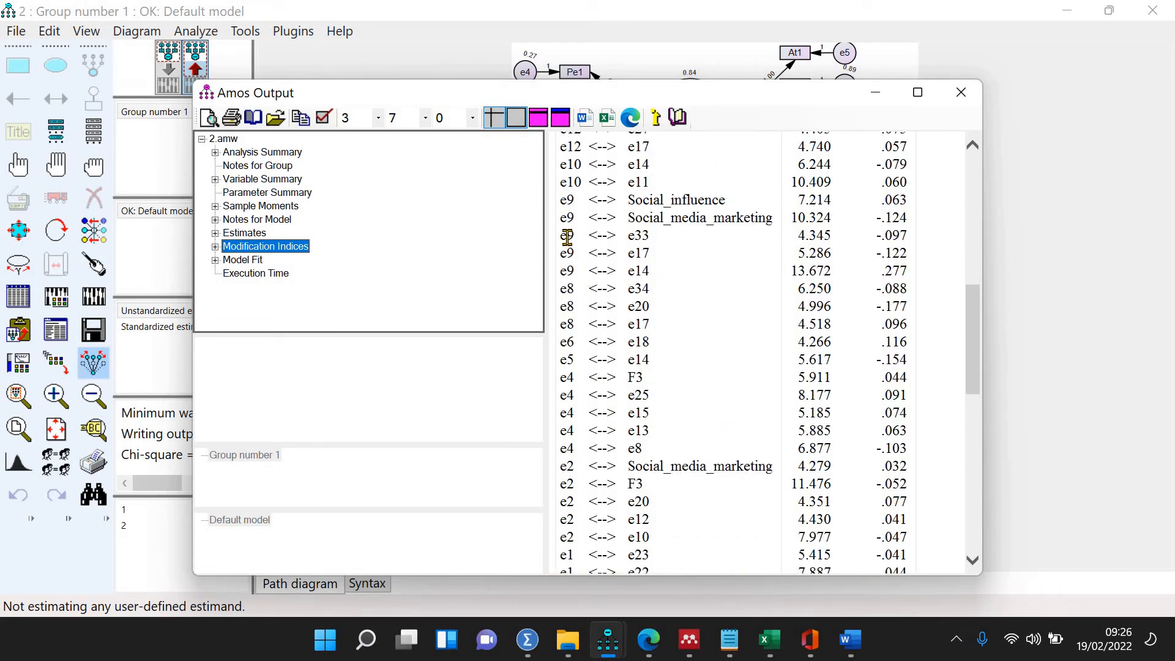
pyautogui.scroll(-2, 686, 398)
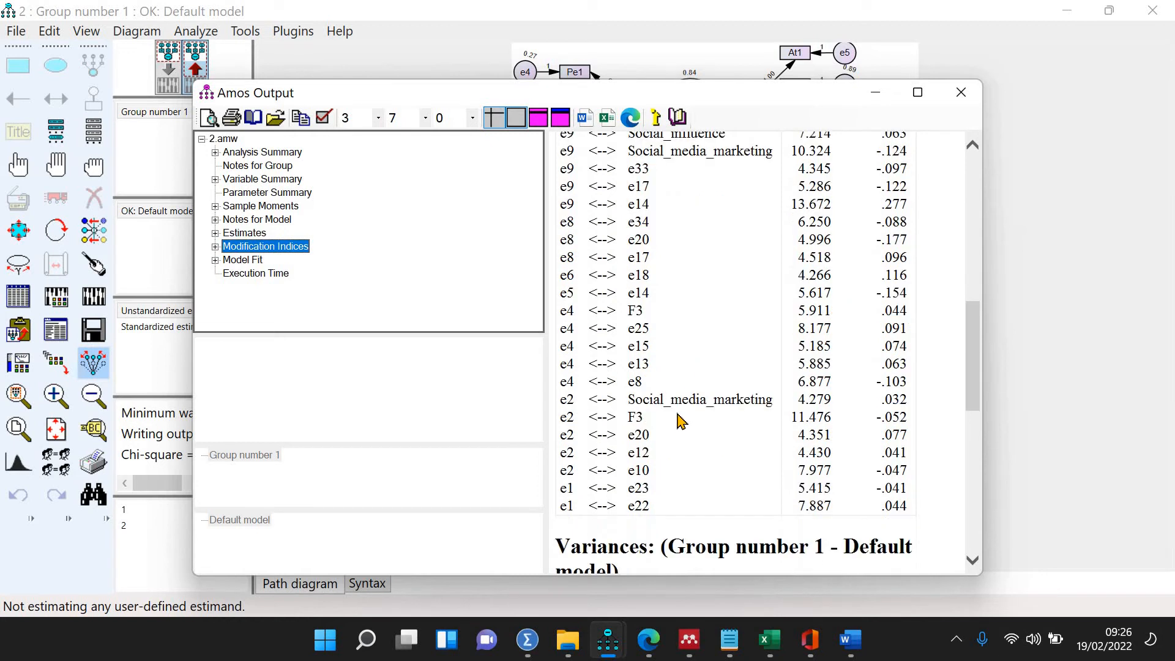
# Step: Go back over the covariance modification indices between e23 and e1, comparing the e9 rows with the other error terms
pyautogui.scroll(5, 673, 389)
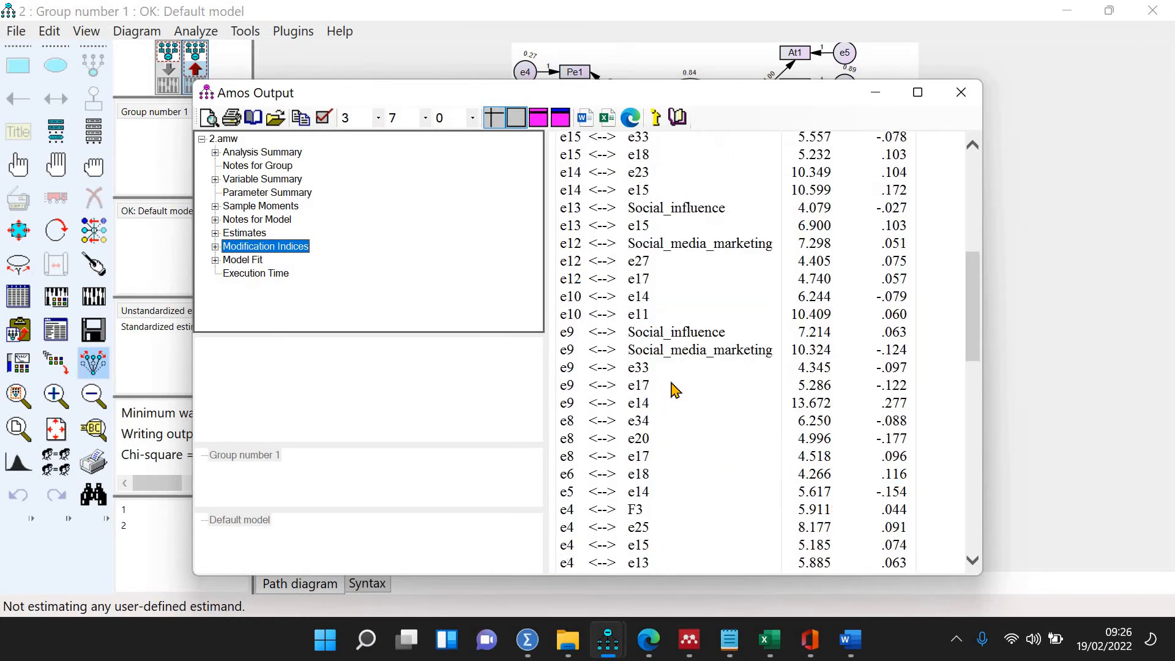
pyautogui.scroll(-1, 673, 389)
pyautogui.scroll(-5, 667, 468)
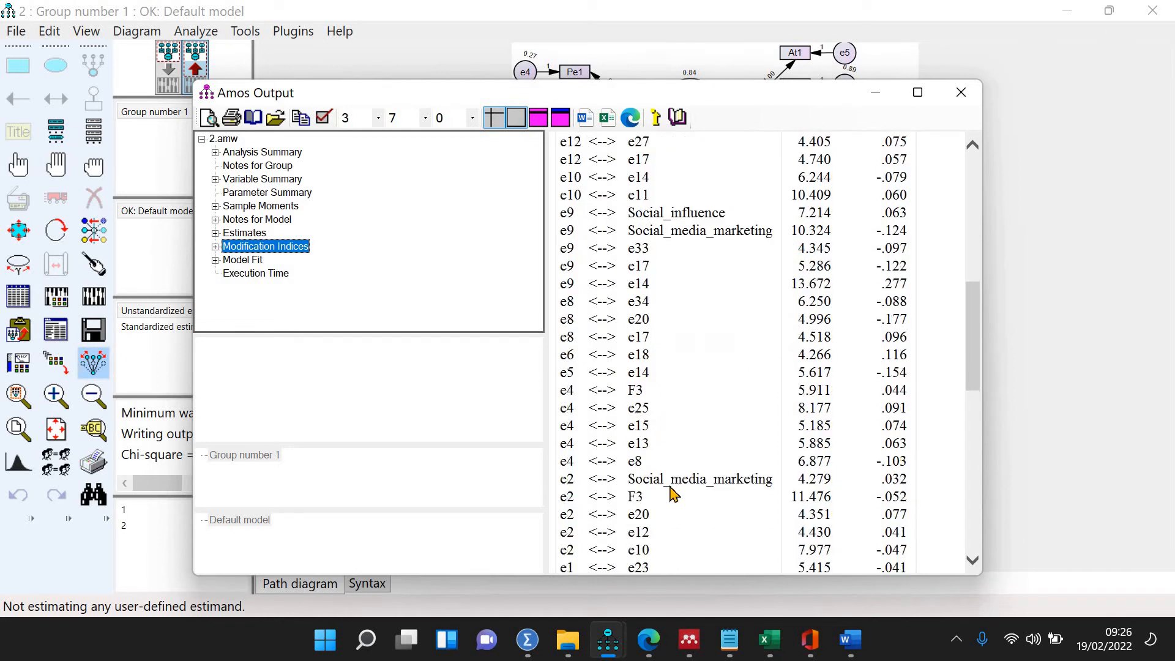
pyautogui.scroll(1, 673, 484)
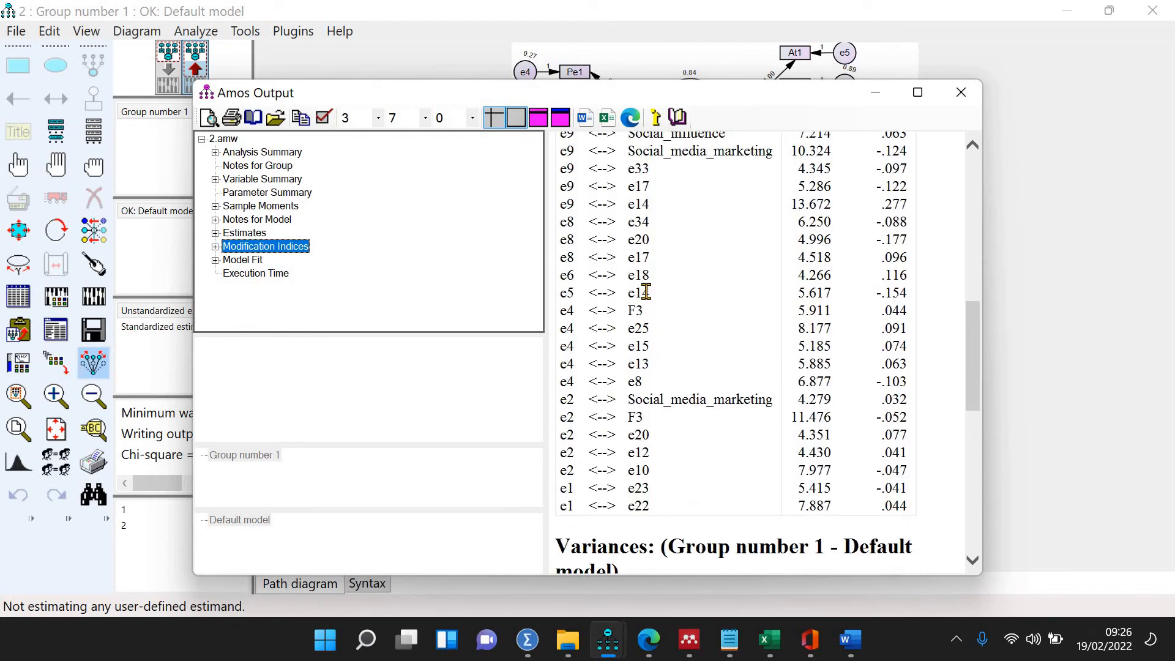
pyautogui.scroll(4, 653, 221)
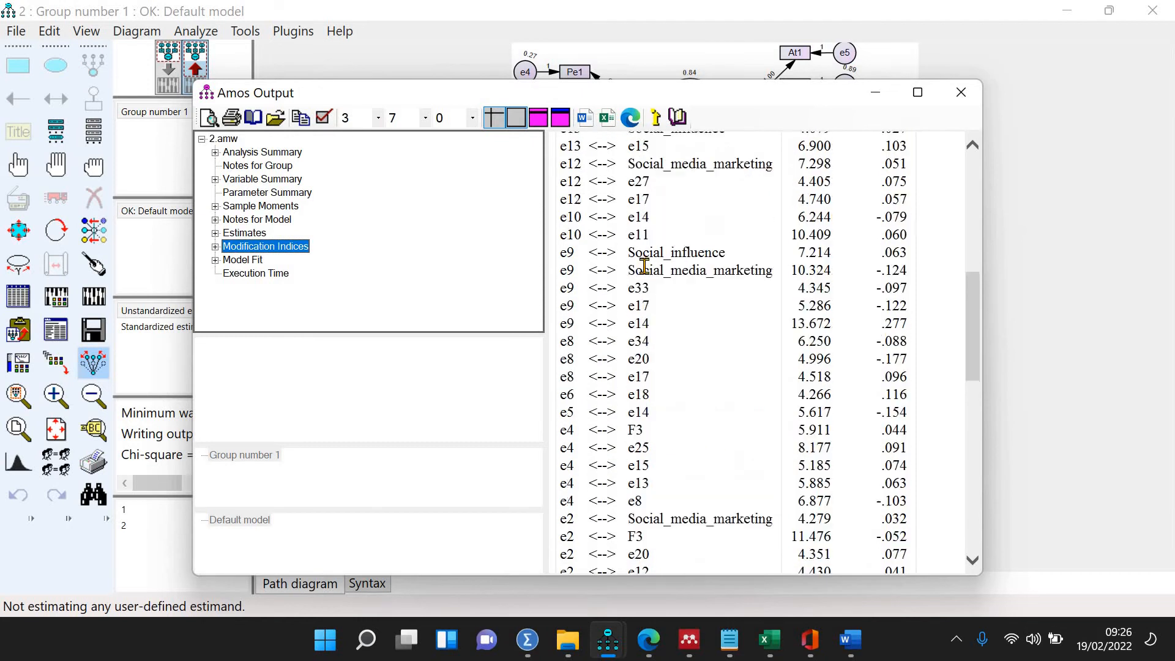
pyautogui.scroll(3, 663, 294)
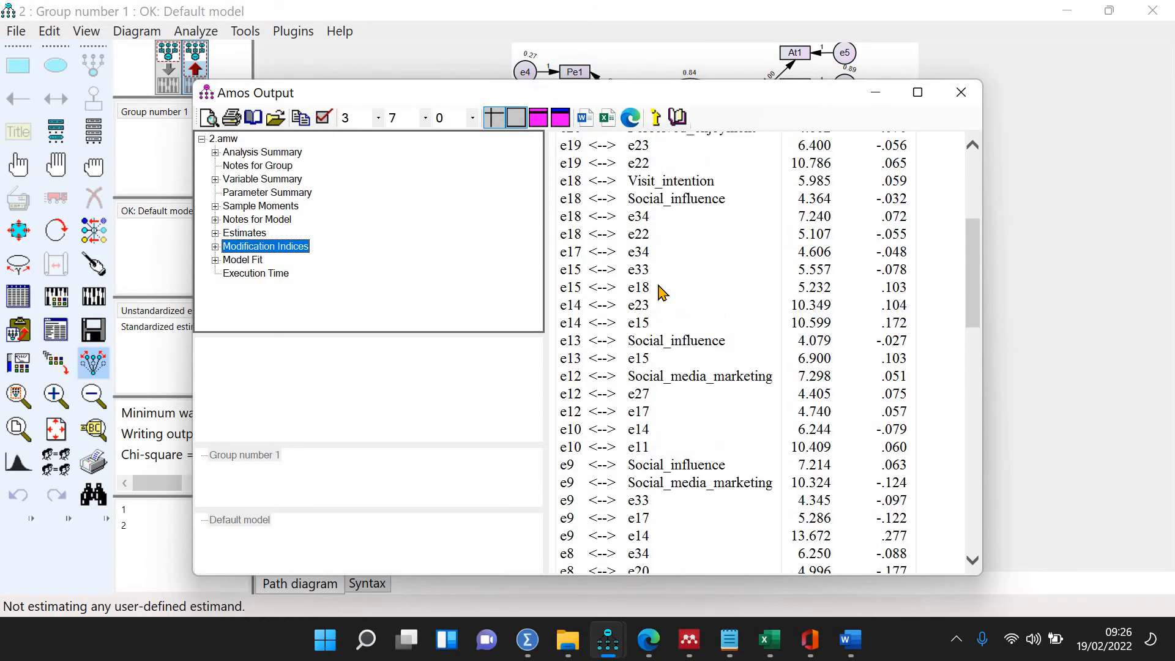
pyautogui.scroll(4, 661, 292)
pyautogui.scroll(-2, 594, 341)
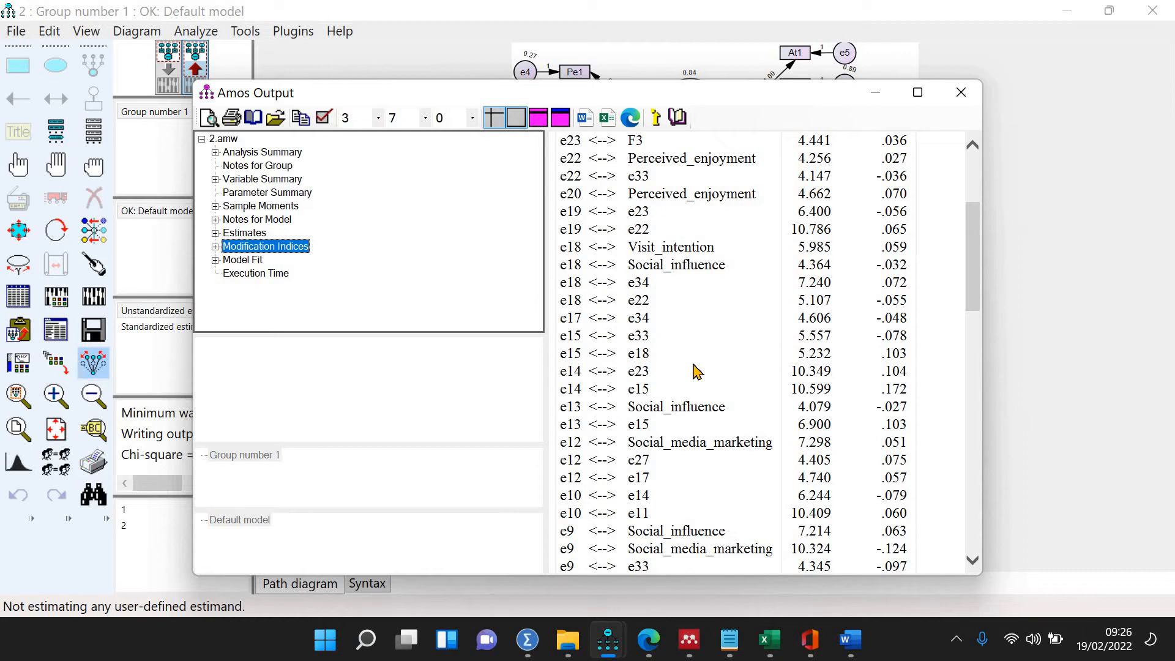
pyautogui.scroll(-2, 697, 371)
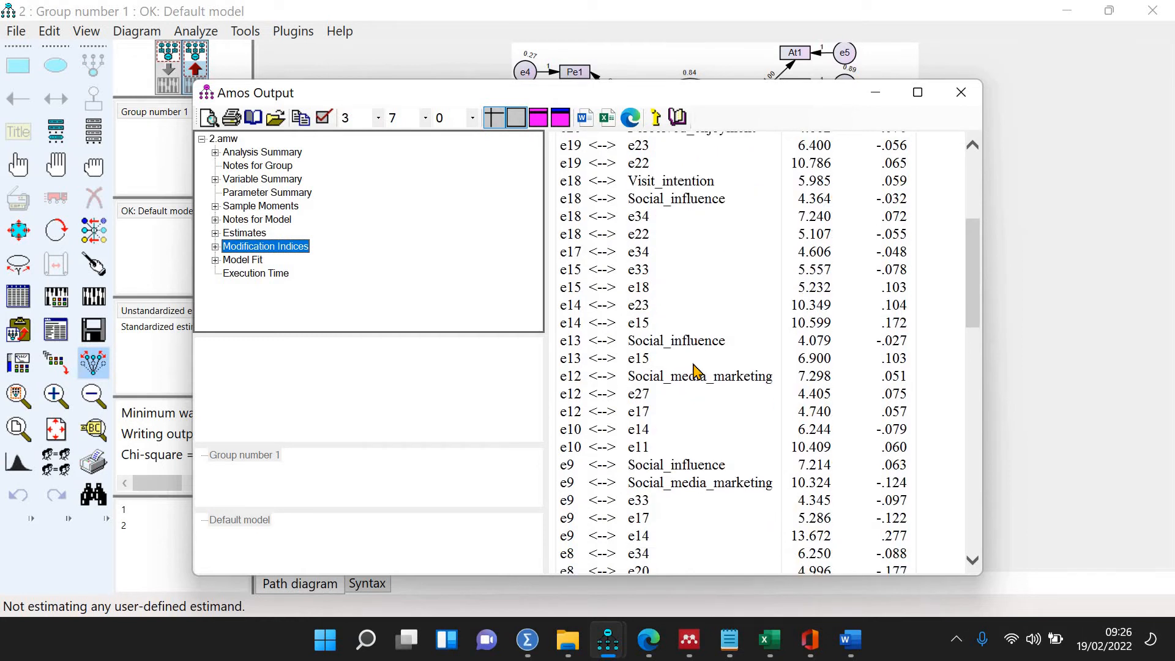
pyautogui.scroll(-2, 695, 370)
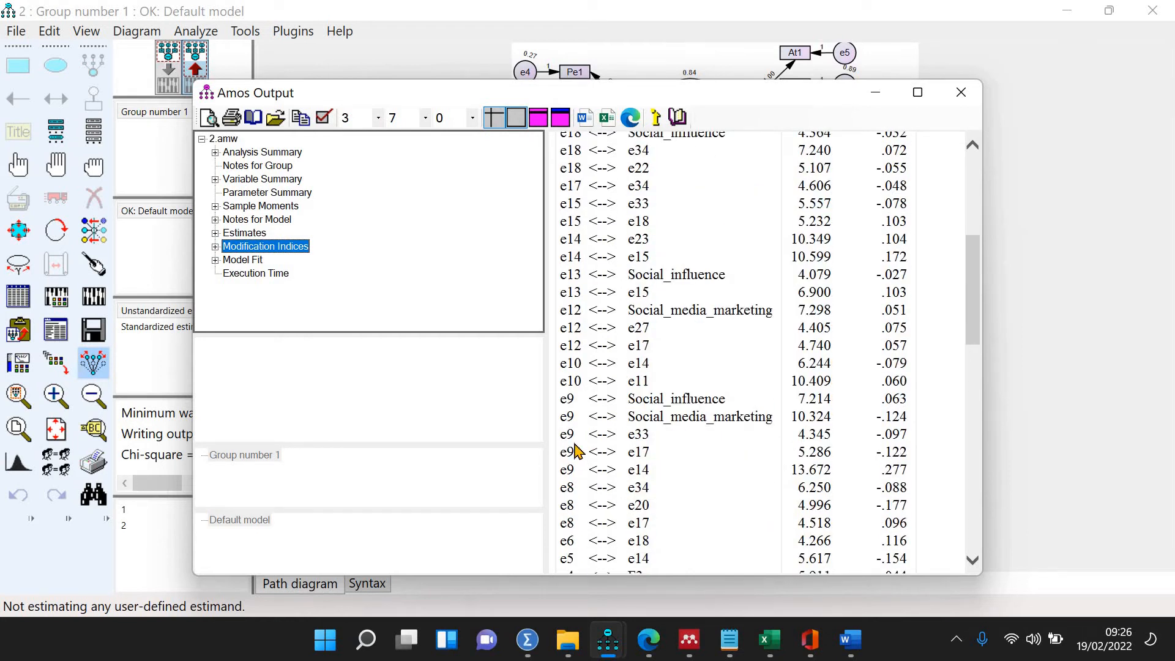
pyautogui.scroll(-2, 724, 438)
pyautogui.scroll(2, 587, 458)
# Step: Delete the indicator At5 and its error term e9 from the Attitude factor, and recalculate the estimates
pyautogui.click(188, 144)
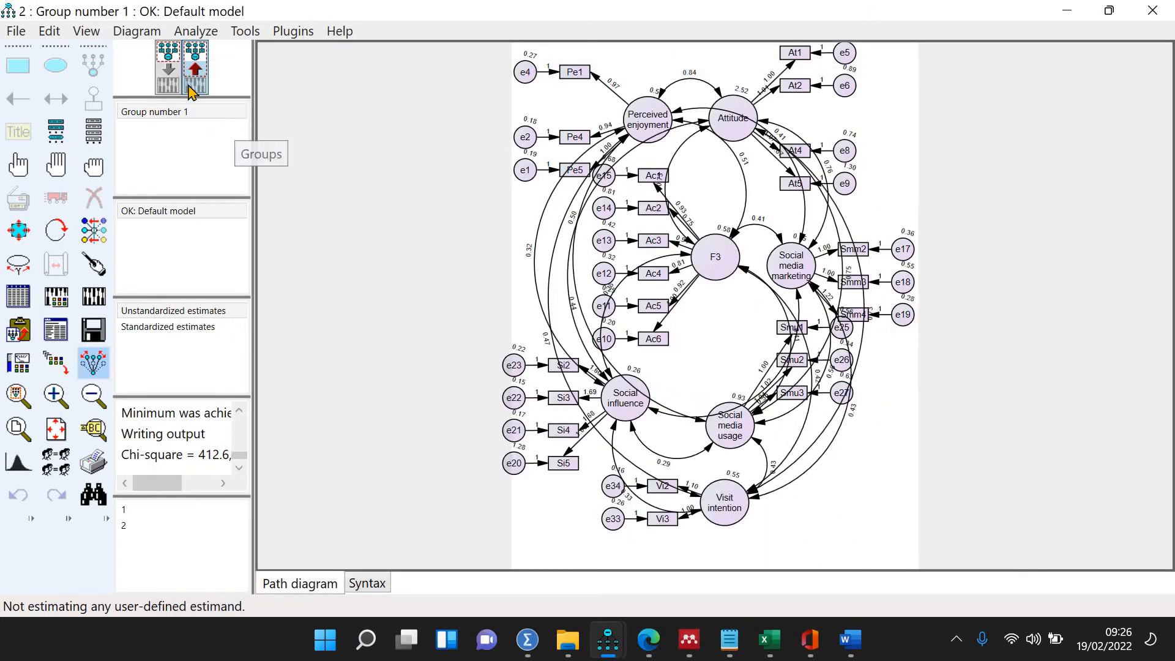
pyautogui.click(94, 199)
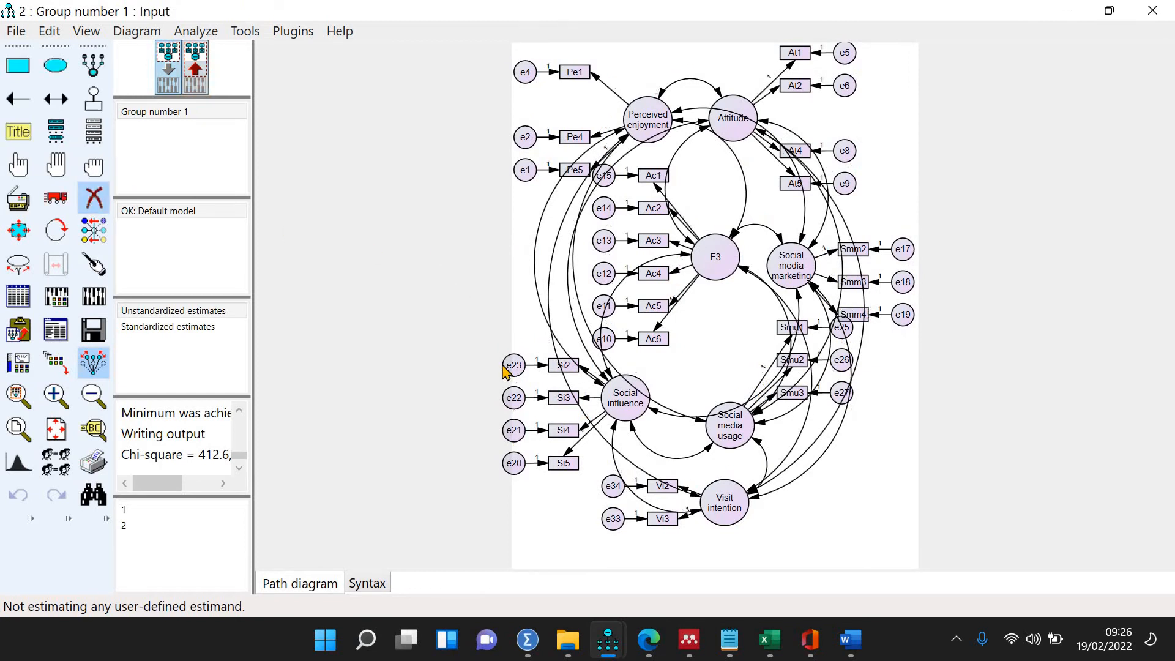
pyautogui.click(848, 183)
pyautogui.click(794, 184)
pyautogui.click(98, 298)
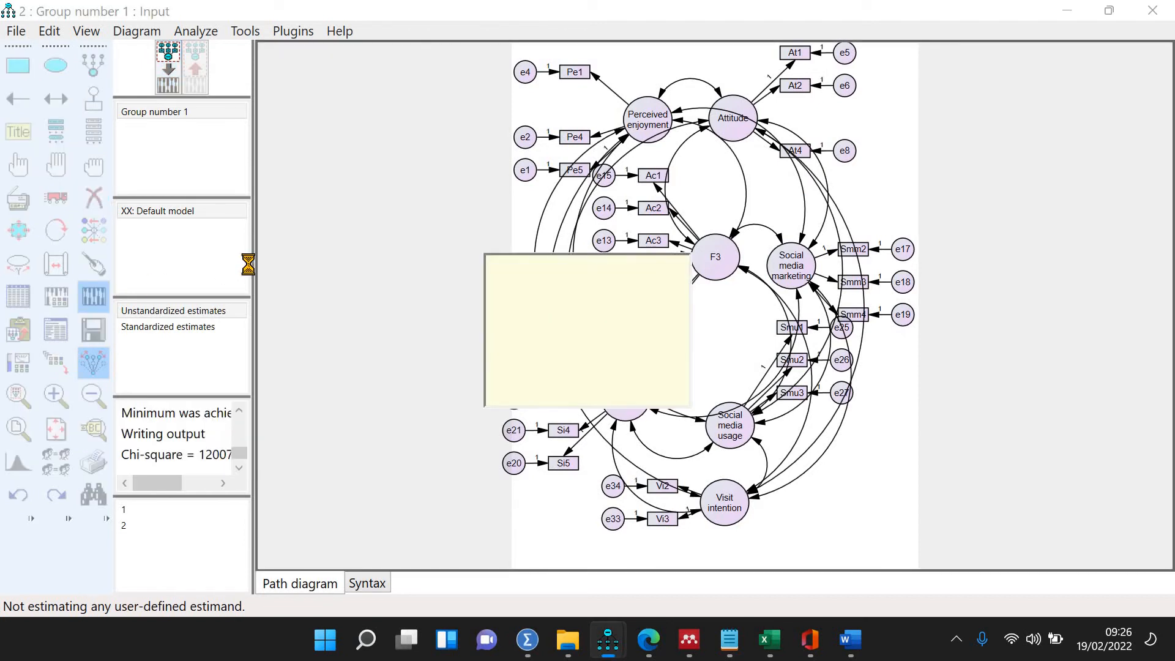
# Step: Check the model fit without At5 in the text output and scan the covariance modification indices down to e1
pyautogui.click(55, 330)
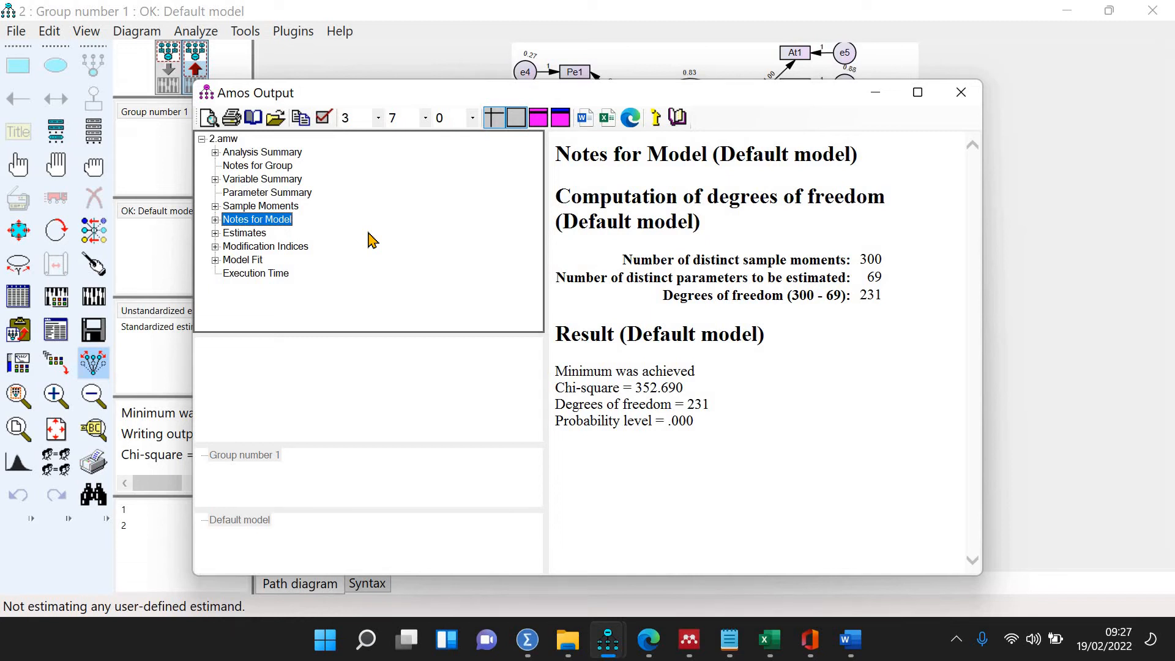
pyautogui.click(278, 247)
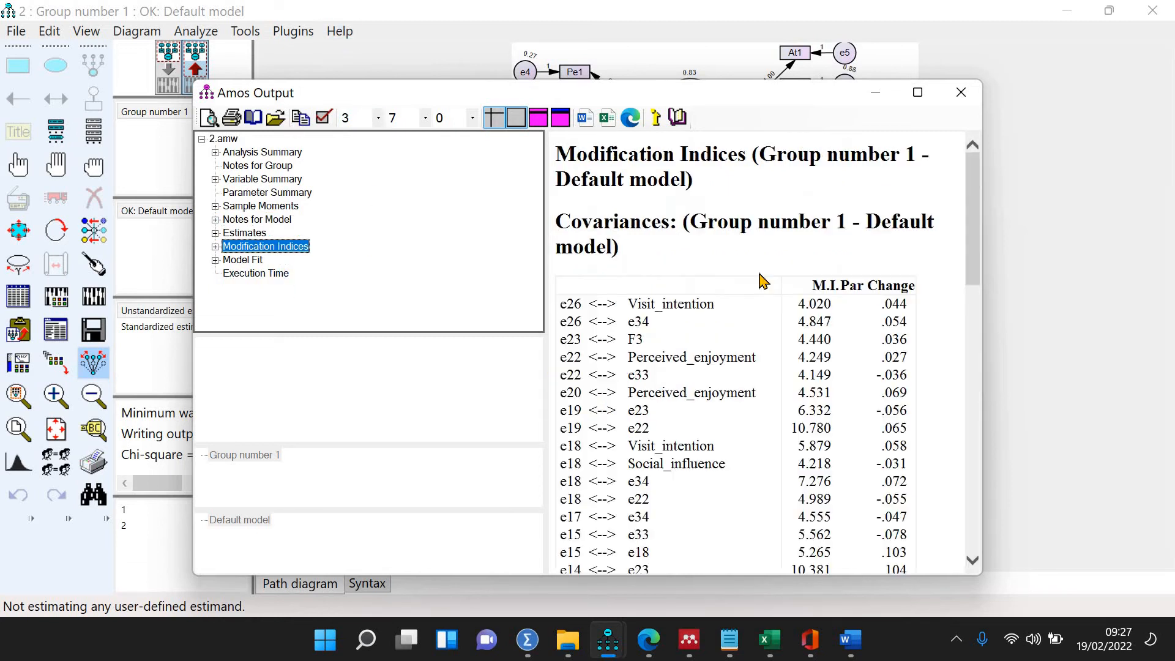
pyautogui.click(248, 261)
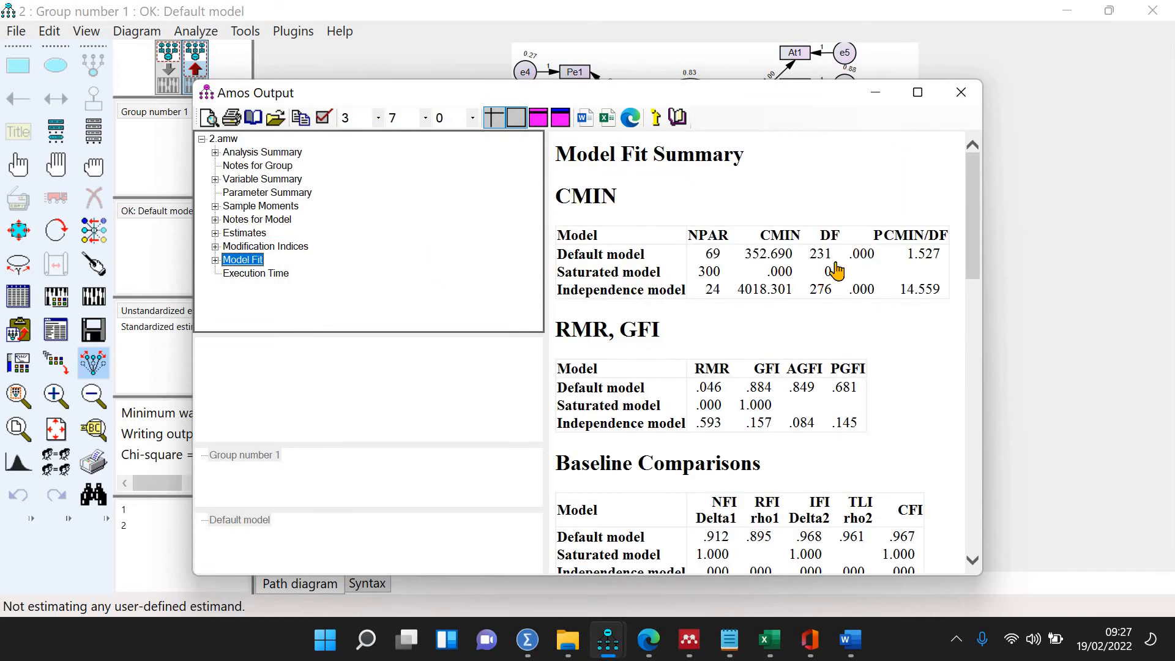
pyautogui.click(296, 248)
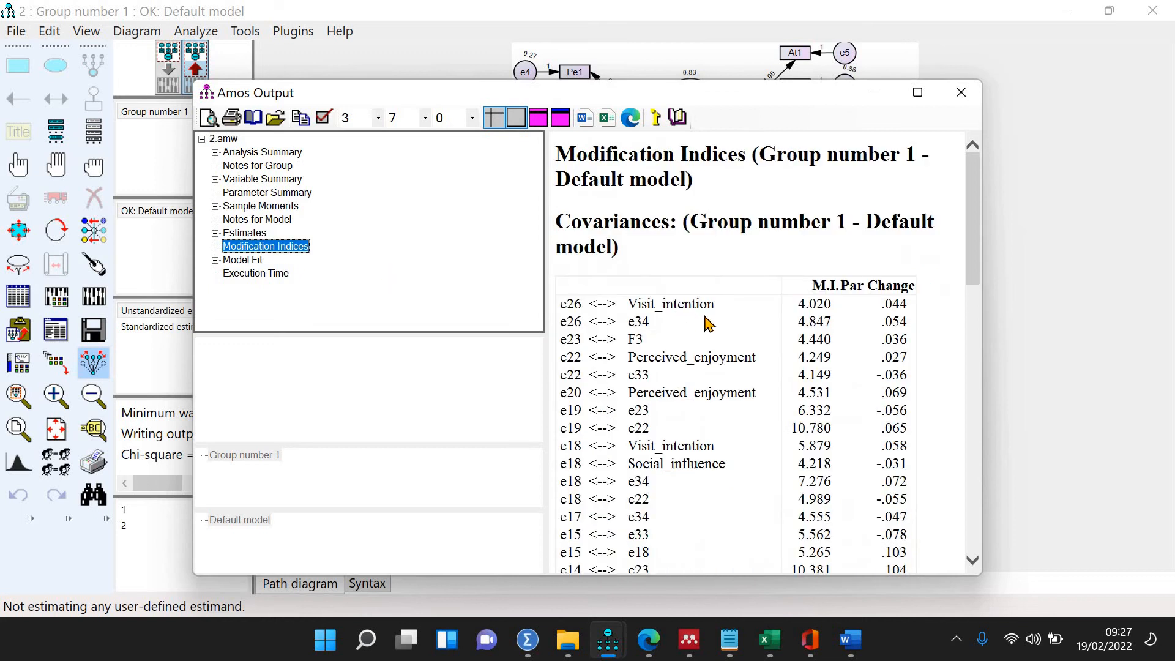
pyautogui.scroll(-3, 738, 294)
pyautogui.scroll(-5, 742, 292)
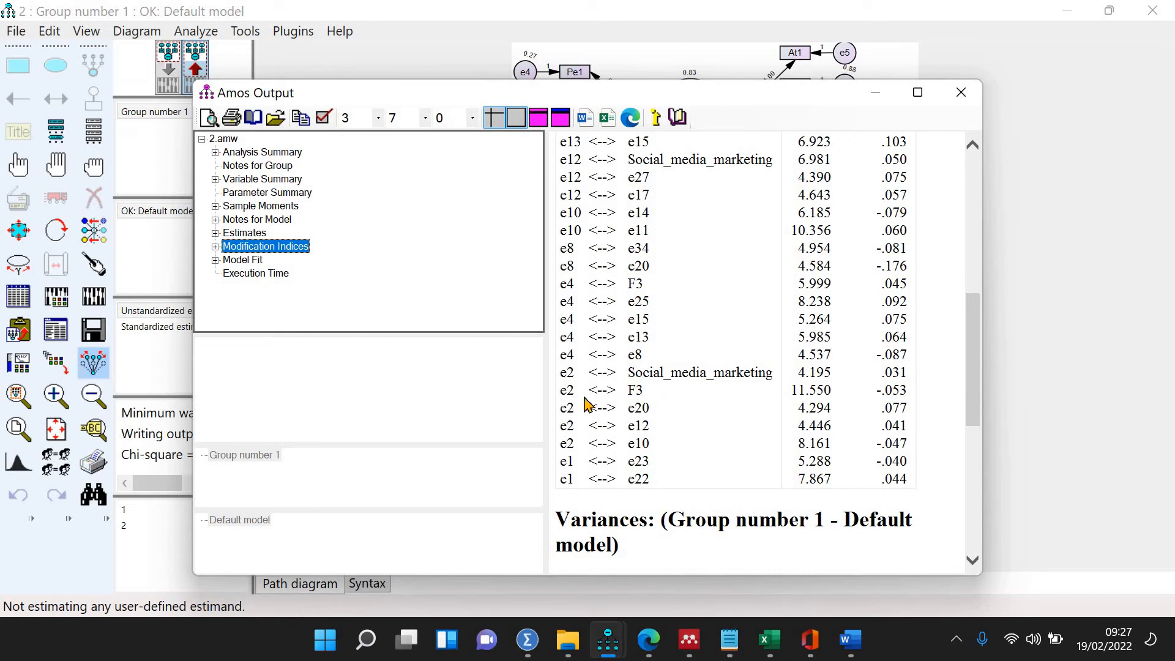
# Step: Delete the indicator Pe4 and its error term e2, and regroup Pe1 and Pe5 with their error terms beside the Perceived enjoyment factor
pyautogui.click(1055, 368)
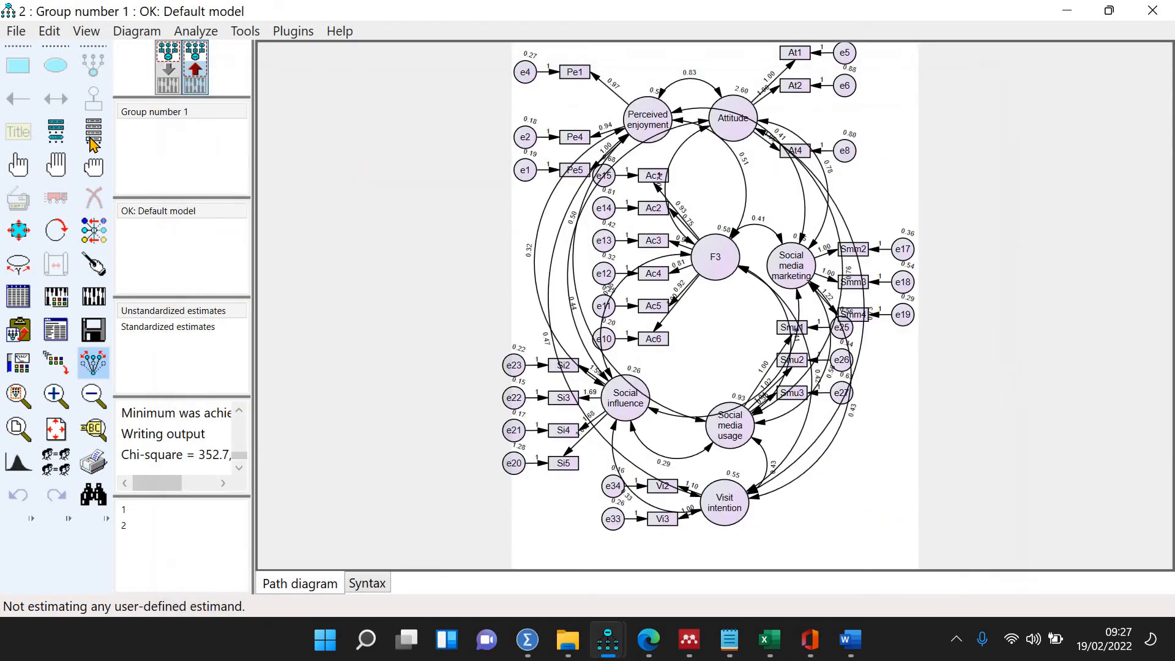
pyautogui.click(169, 68)
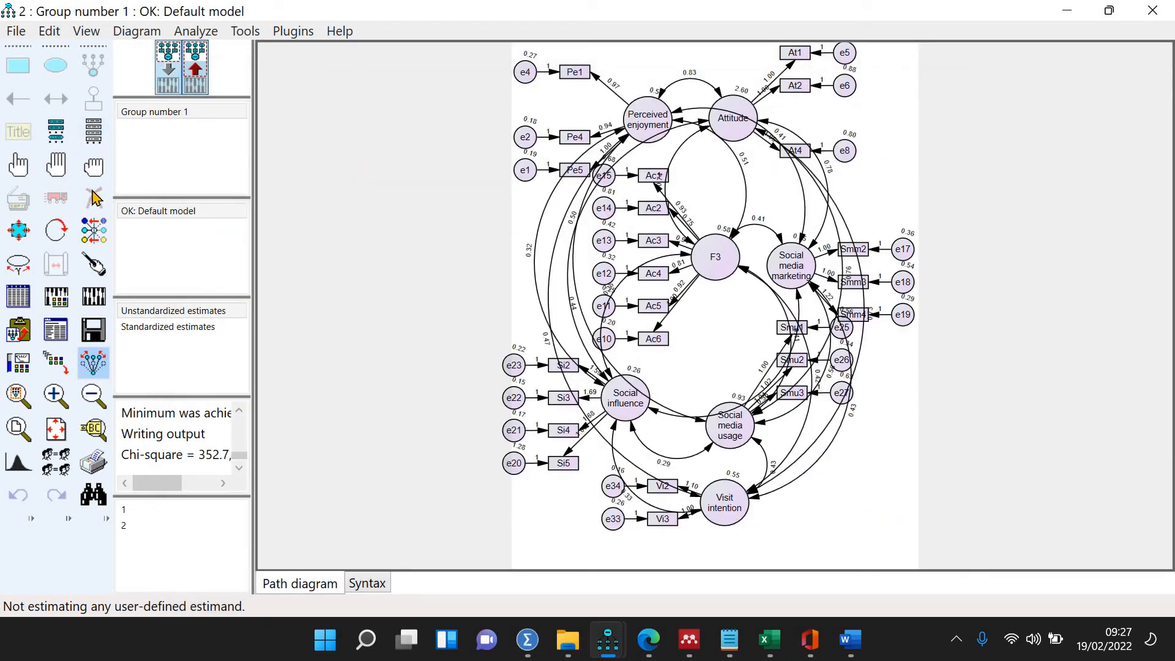
pyautogui.click(573, 137)
pyautogui.click(525, 137)
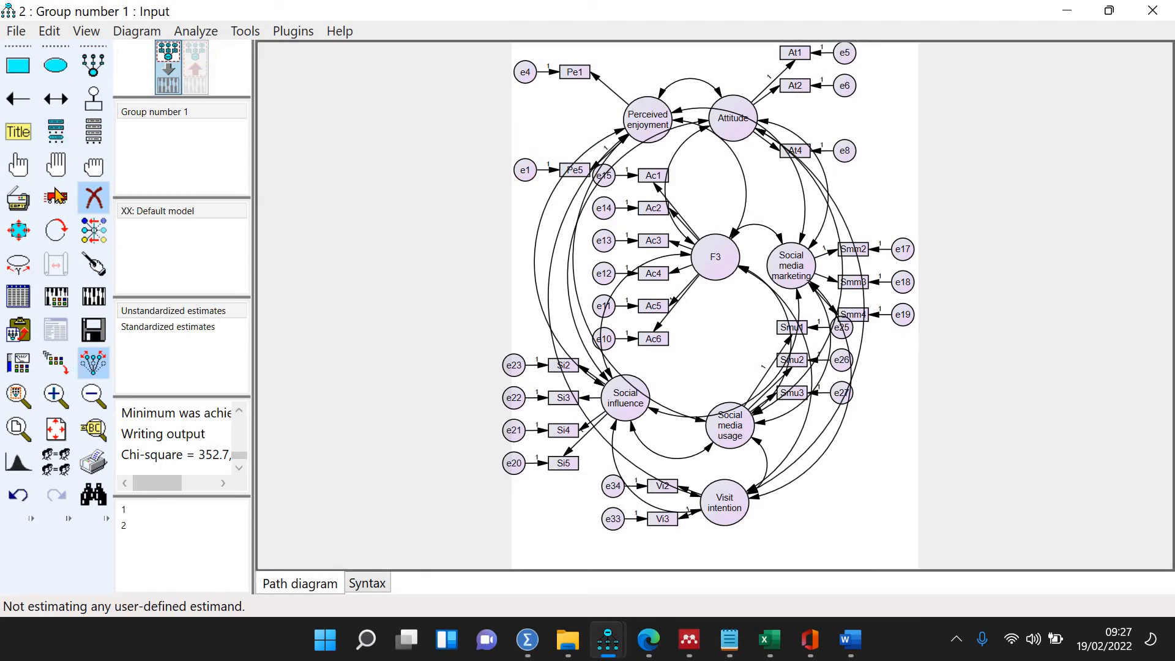
pyautogui.moveTo(577, 172); pyautogui.dragTo(572, 136)
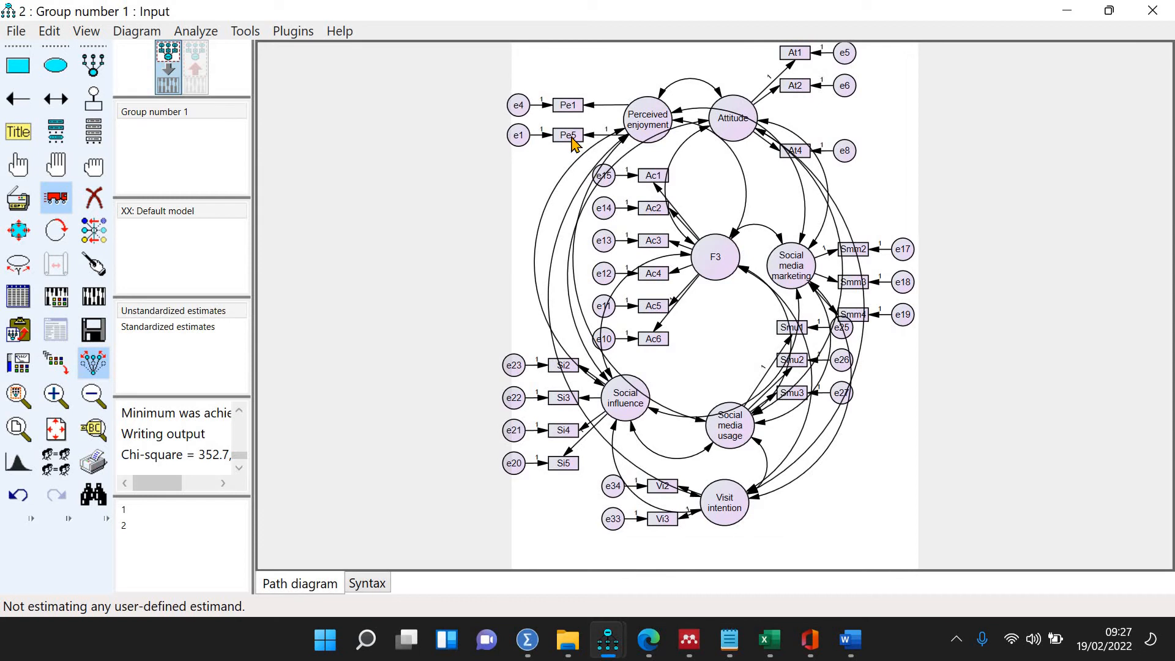
# Step: Turn off symmetry preservation and reposition the Social media usage circle closer to F3 and the Social media marketing circle slightly lower
pyautogui.click(93, 364)
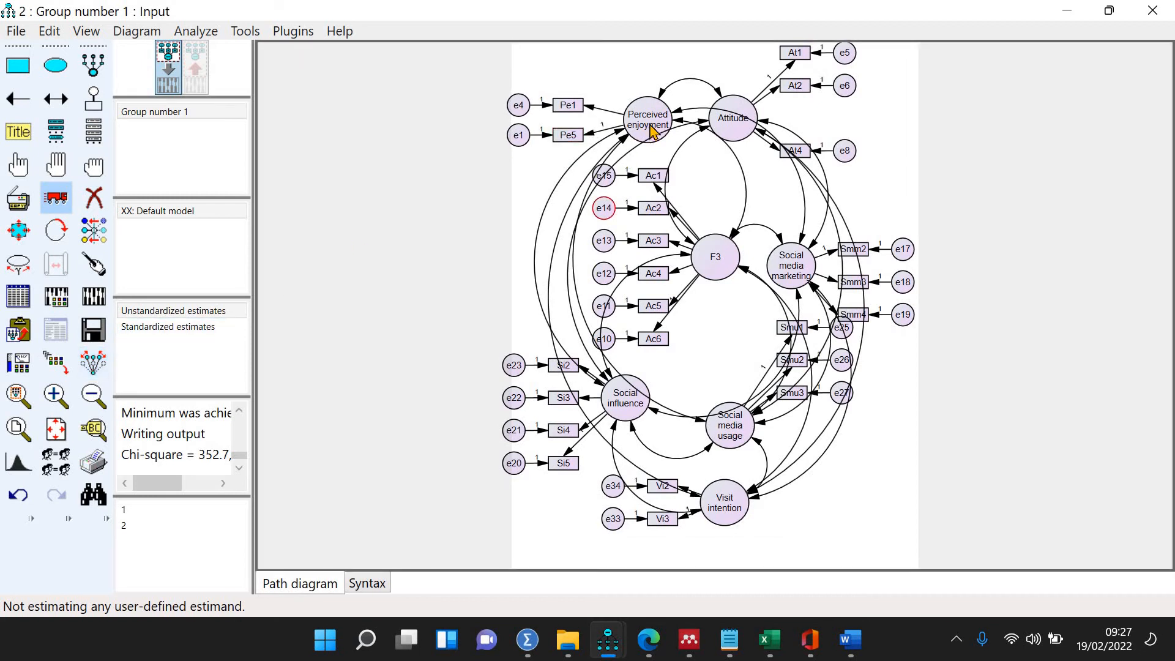
pyautogui.moveTo(729, 435); pyautogui.dragTo(706, 373)
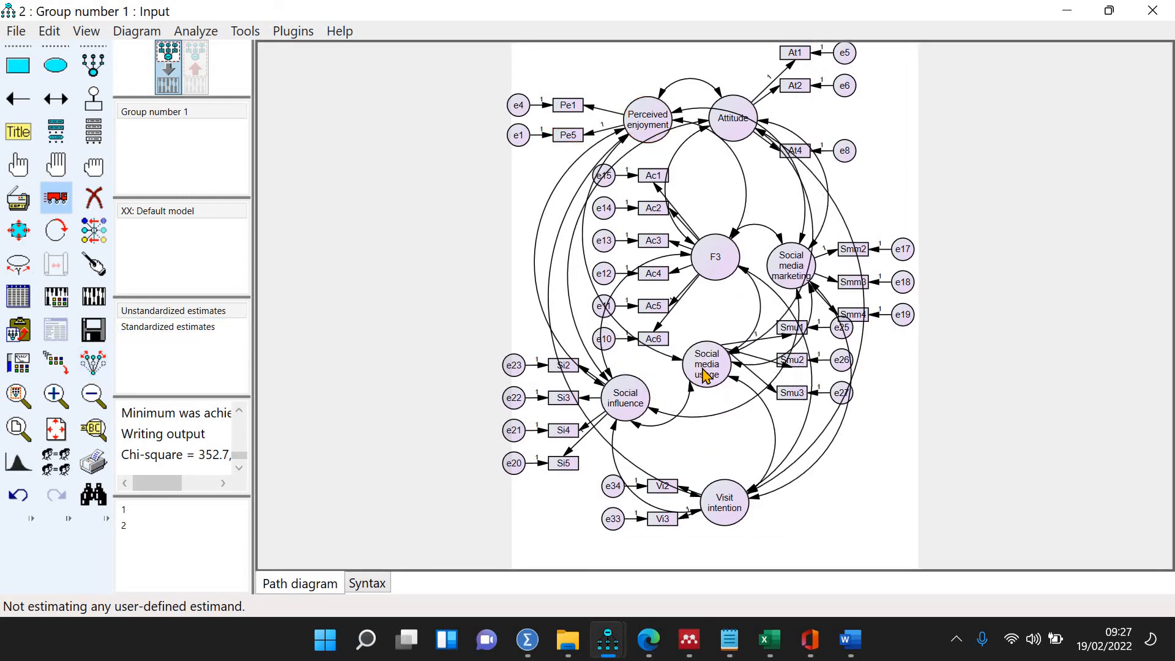
pyautogui.moveTo(789, 271); pyautogui.dragTo(779, 286)
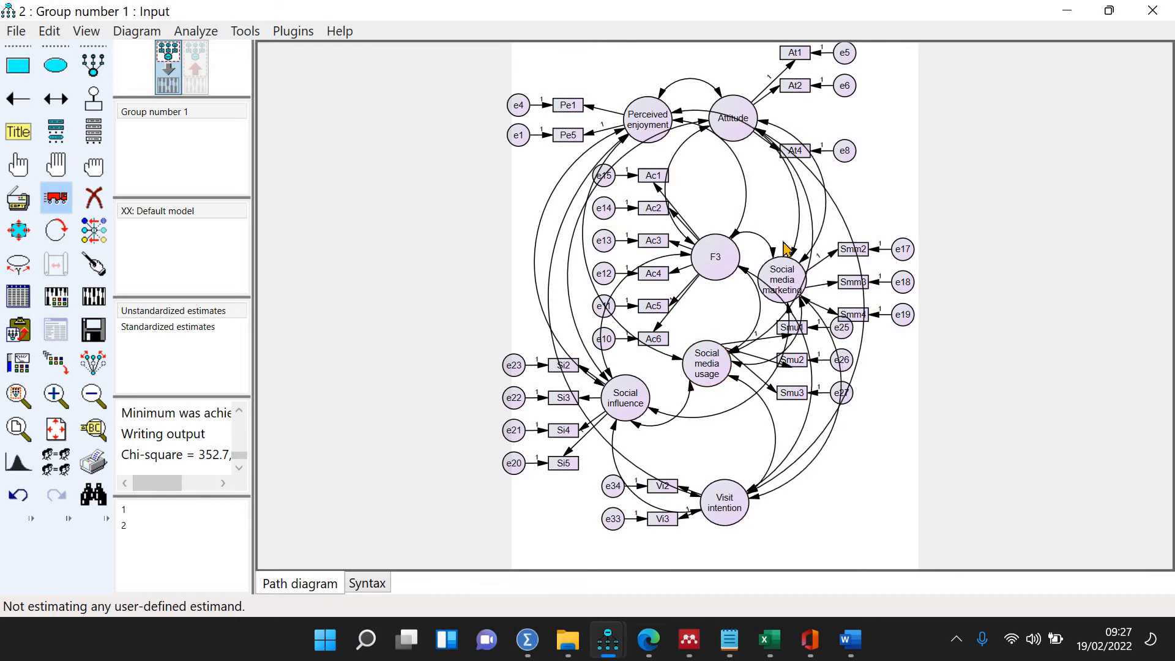
# Step: Move At4 and e8 up beneath At2 and e6, and adjust the positions of the Attitude, Social influence and Social media usage circles
pyautogui.moveTo(802, 156); pyautogui.dragTo(802, 116)
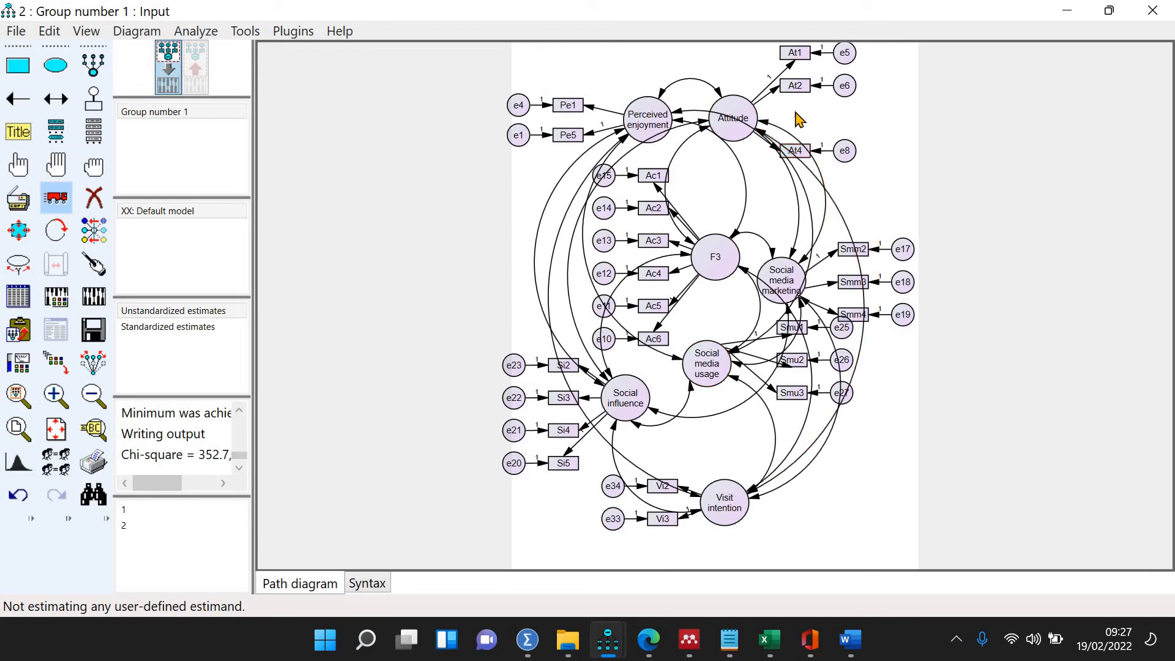
pyautogui.moveTo(840, 158); pyautogui.dragTo(840, 119)
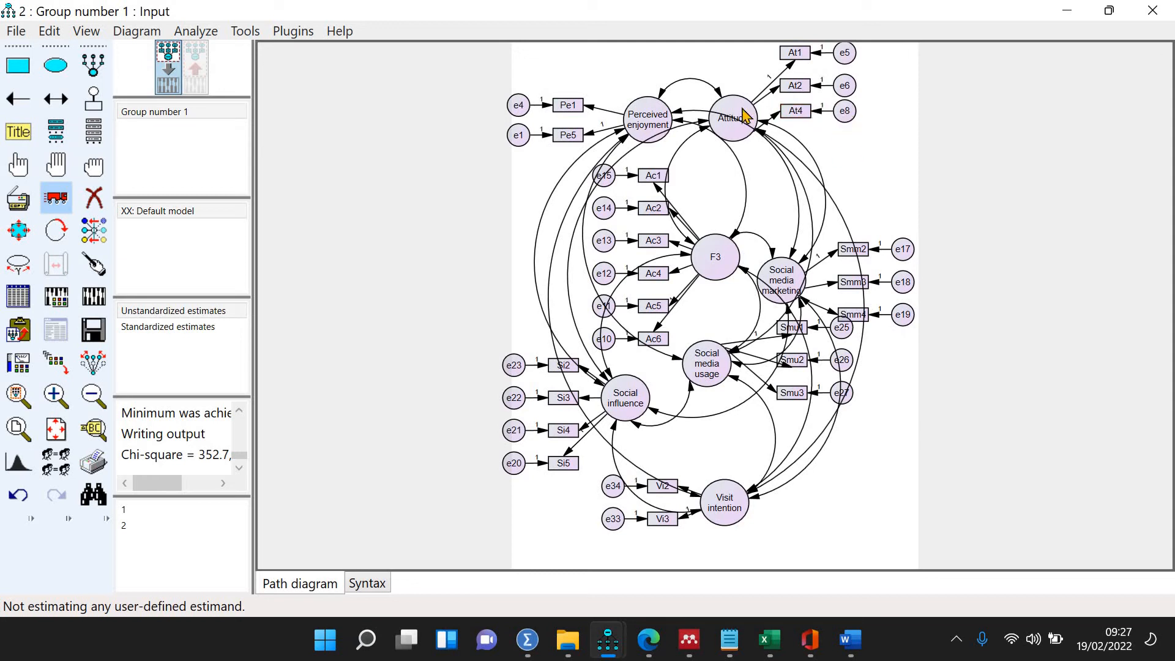
pyautogui.moveTo(730, 123); pyautogui.dragTo(724, 91)
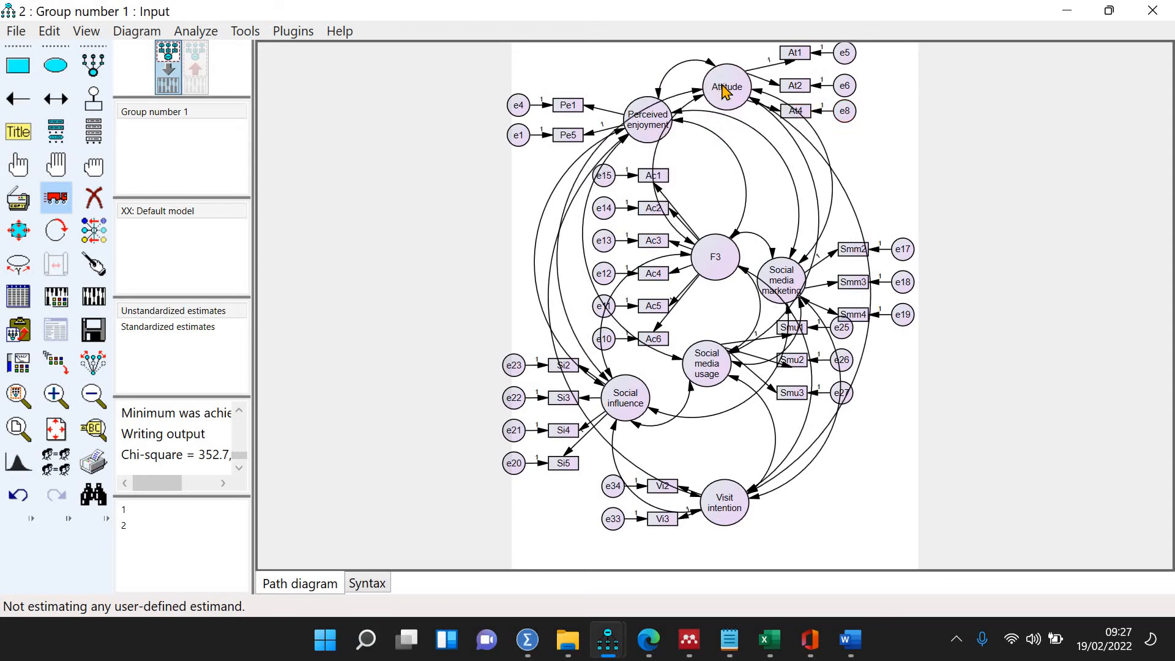
pyautogui.moveTo(630, 392); pyautogui.dragTo(636, 405)
pyautogui.moveTo(702, 365); pyautogui.dragTo(697, 362)
# Step: Touch up the arrows around Attitude, Social media marketing, Social media usage, Visit intention, Social influence and the indicator Si5
pyautogui.click(95, 265)
pyautogui.click(737, 88)
pyautogui.click(790, 285)
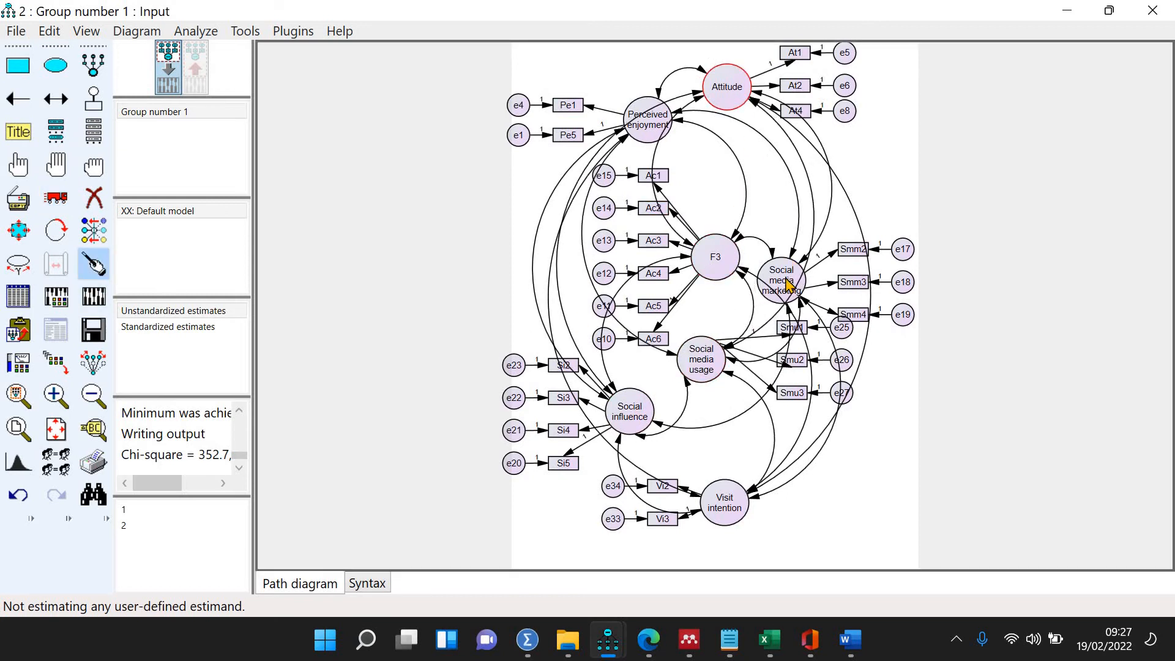
pyautogui.click(703, 366)
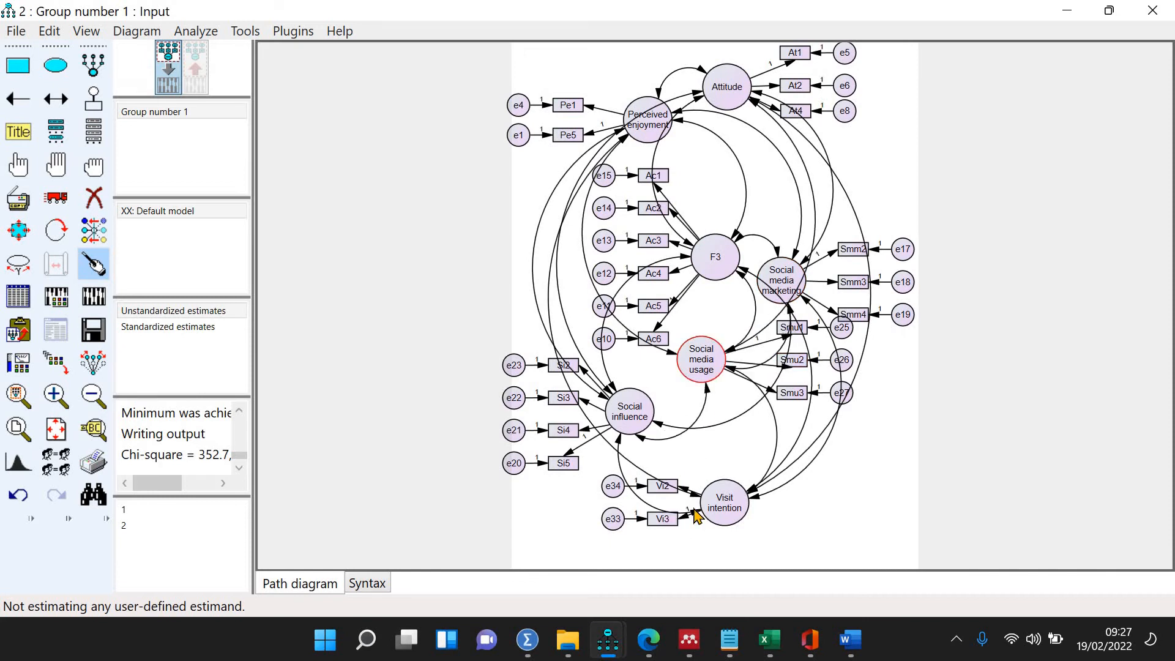
pyautogui.click(723, 505)
pyautogui.click(631, 421)
pyautogui.click(560, 464)
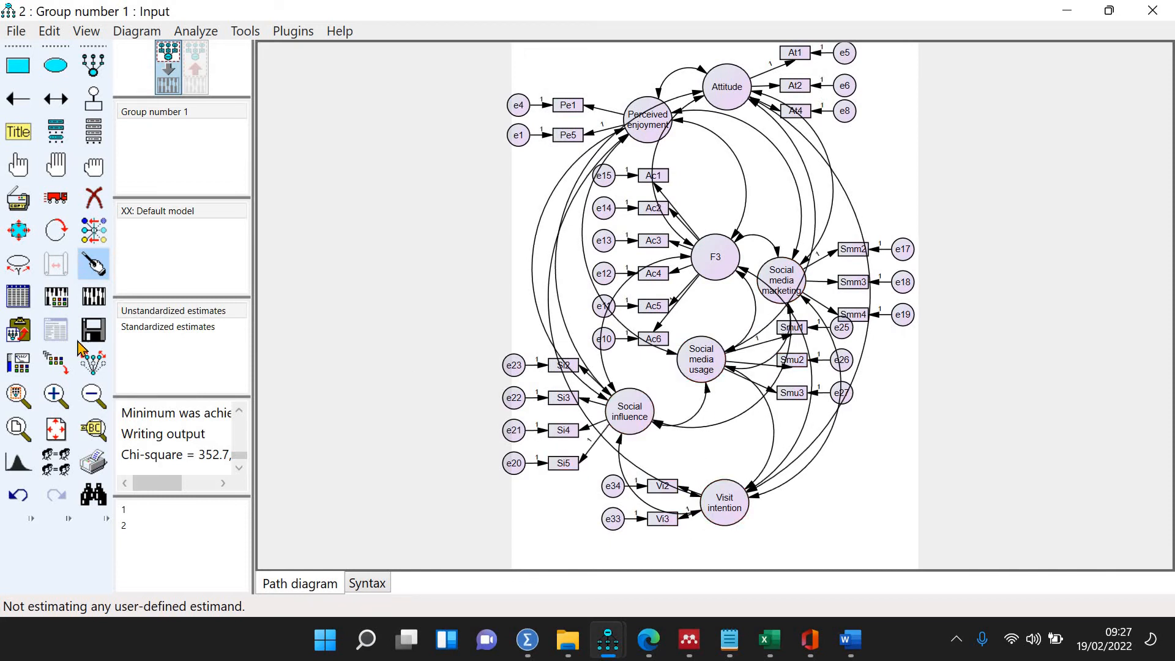
# Step: Save the rearranged model and recalculate the estimates
pyautogui.click(93, 331)
pyautogui.click(91, 294)
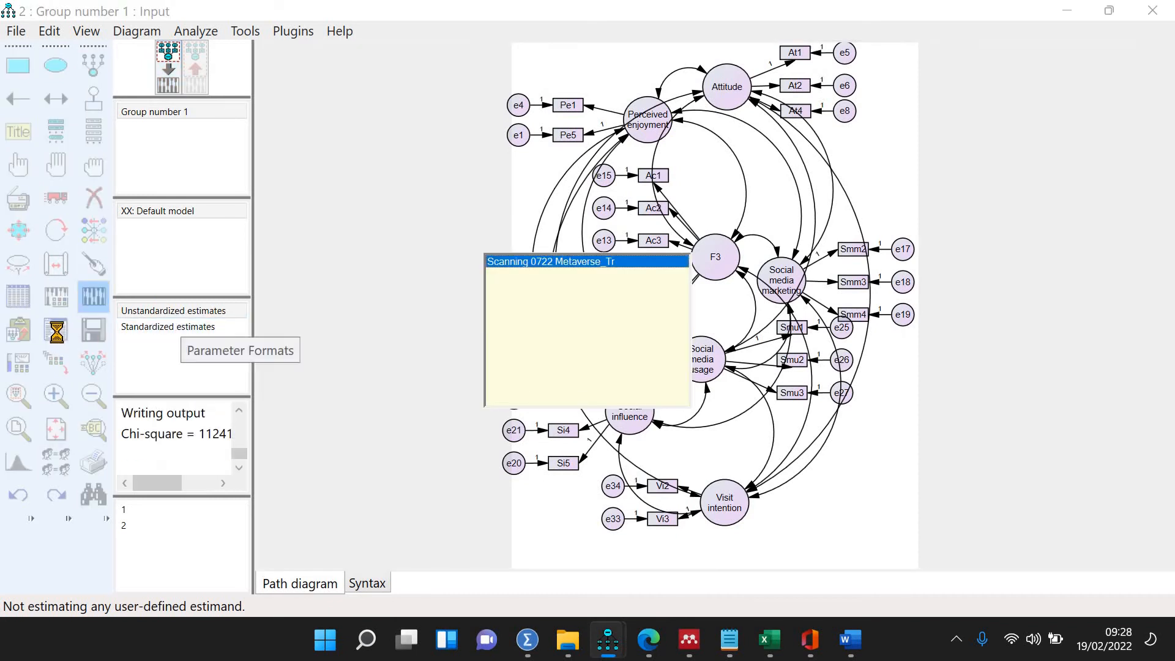
# Step: Check the text output without Pe4 and compare the covariance modification indices of e19, e22 and e14 with the other error terms
pyautogui.click(57, 335)
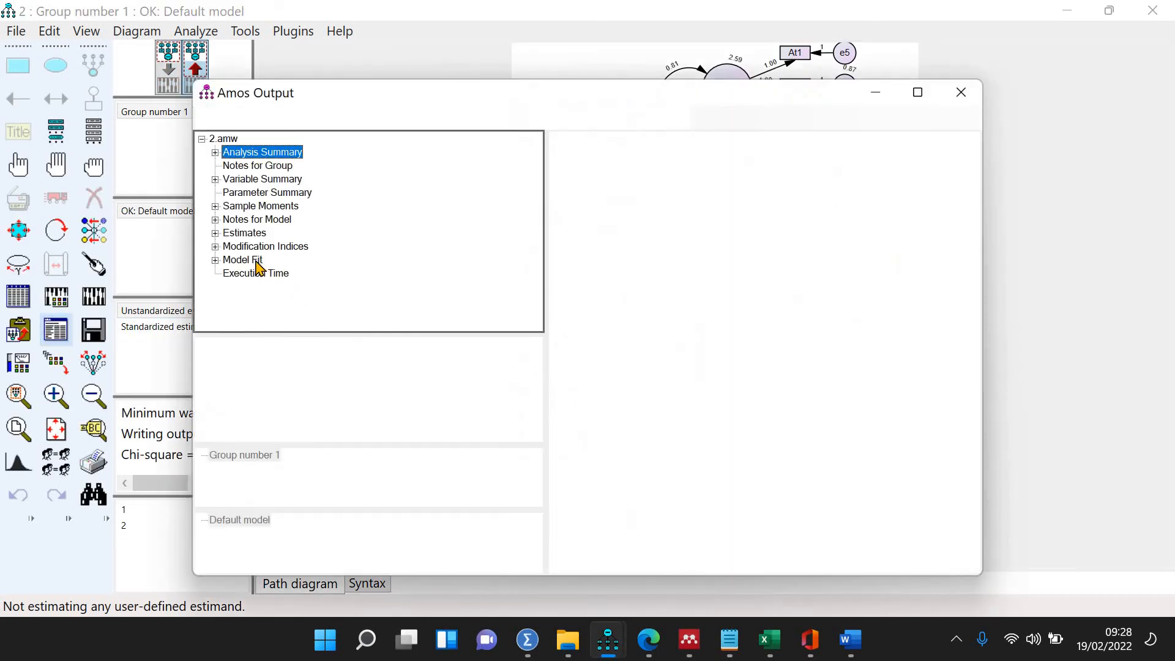
pyautogui.click(262, 260)
pyautogui.click(281, 248)
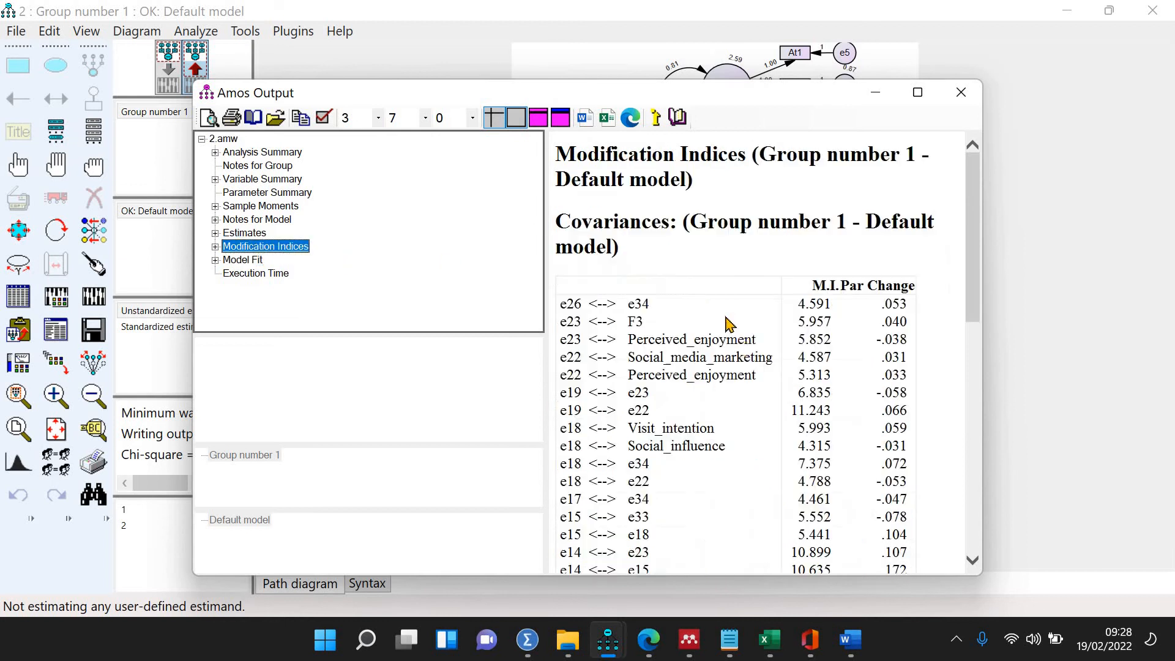
pyautogui.scroll(-1, 745, 354)
pyautogui.scroll(-4, 750, 353)
pyautogui.scroll(3, 755, 354)
pyautogui.scroll(1, 766, 349)
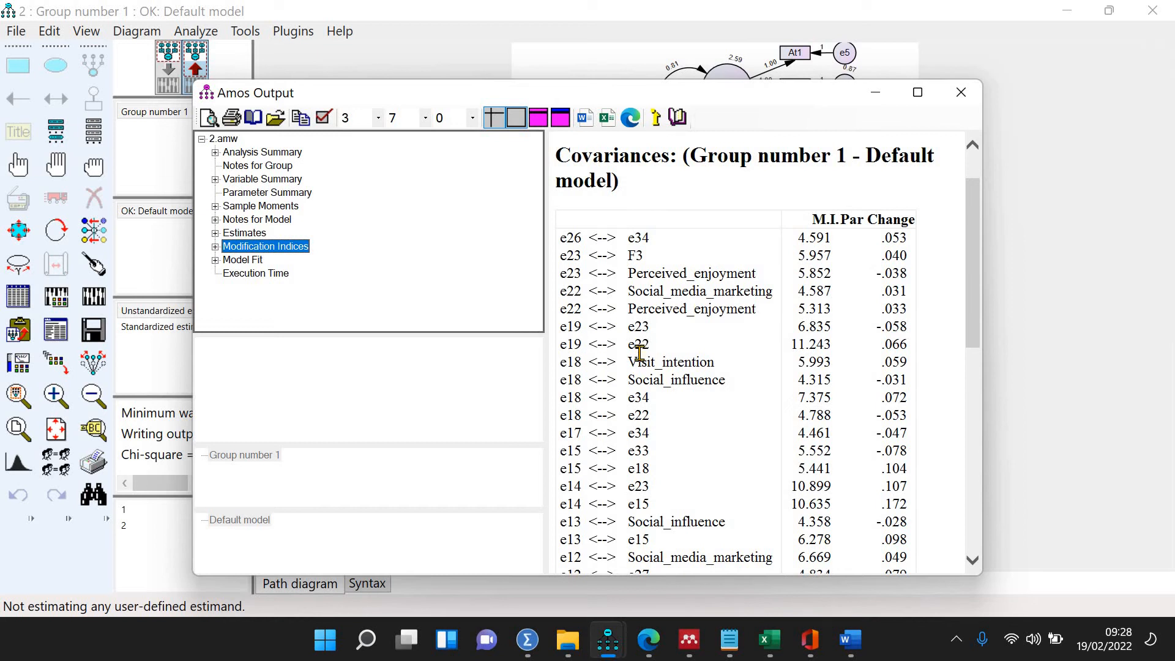
pyautogui.scroll(-3, 691, 466)
pyautogui.scroll(-2, 690, 465)
pyautogui.scroll(2, 691, 465)
pyautogui.scroll(2, 657, 286)
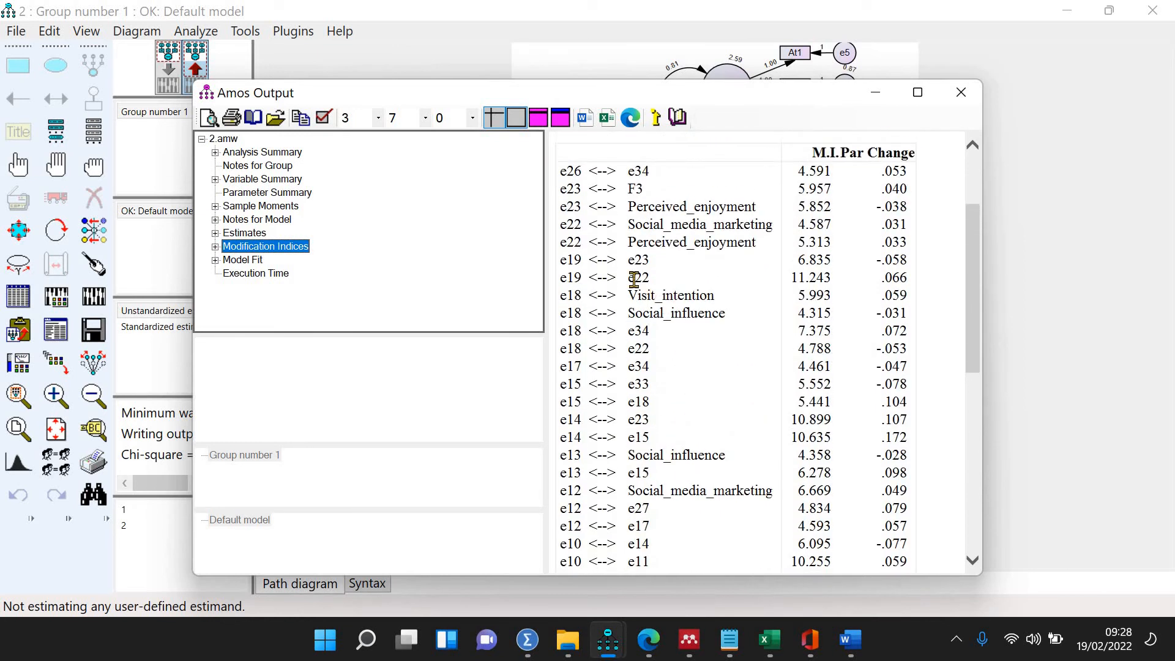
pyautogui.scroll(-3, 675, 406)
# Step: Delete the indicator Si3 and its error term e22 from the Social influence factor, and recalculate the estimates
pyautogui.click(186, 86)
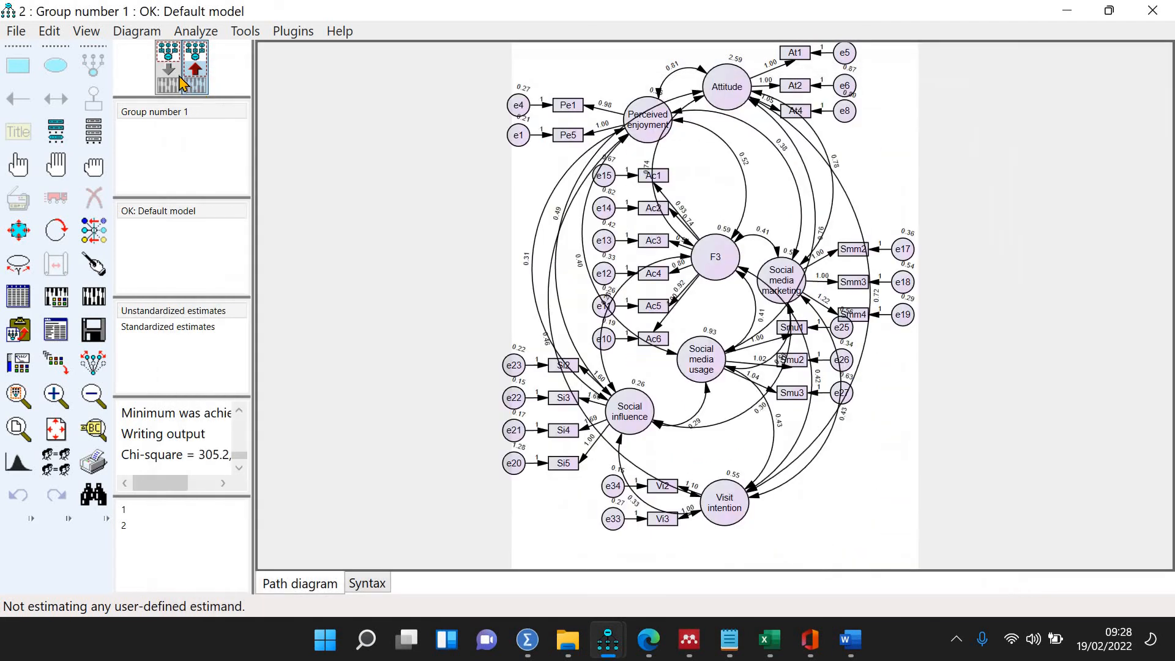
pyautogui.click(94, 198)
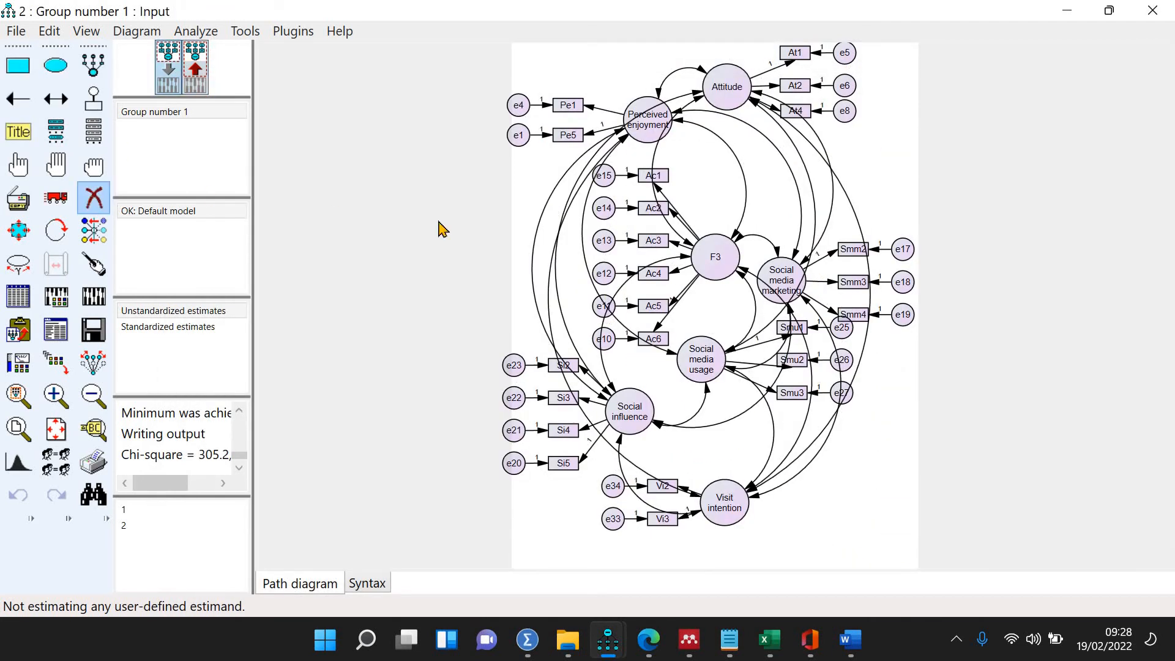
pyautogui.click(559, 399)
pyautogui.click(514, 398)
pyautogui.click(94, 299)
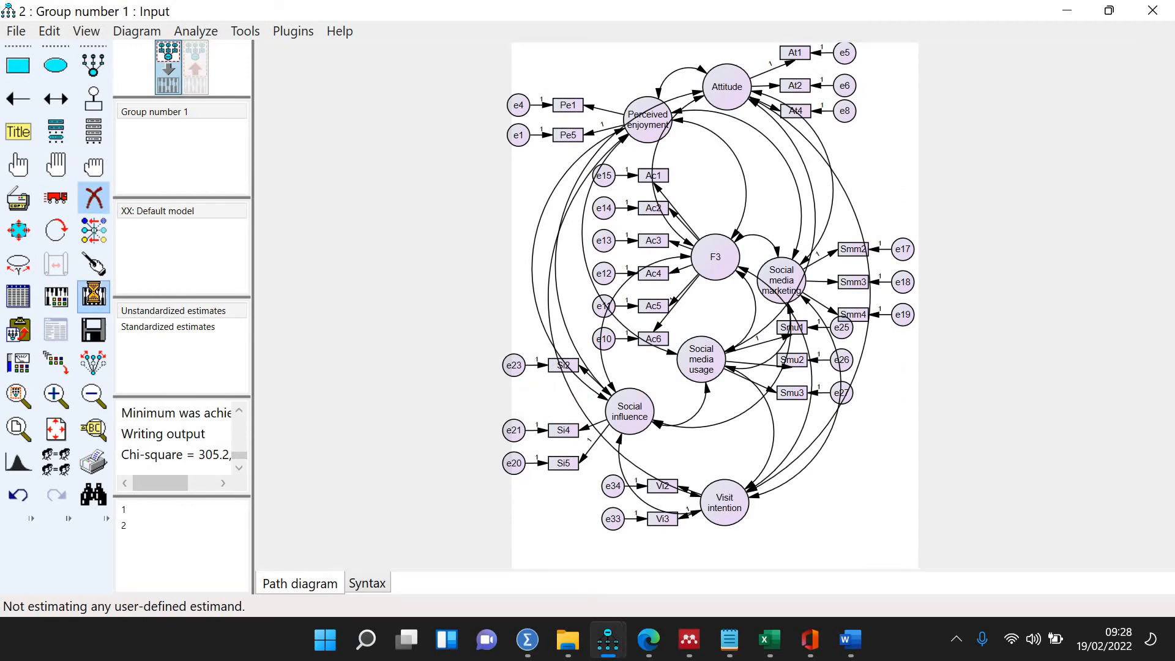
# Step: Check the model fit without Si3 and examine the covariance modification indices, especially the e14 rows
pyautogui.click(56, 330)
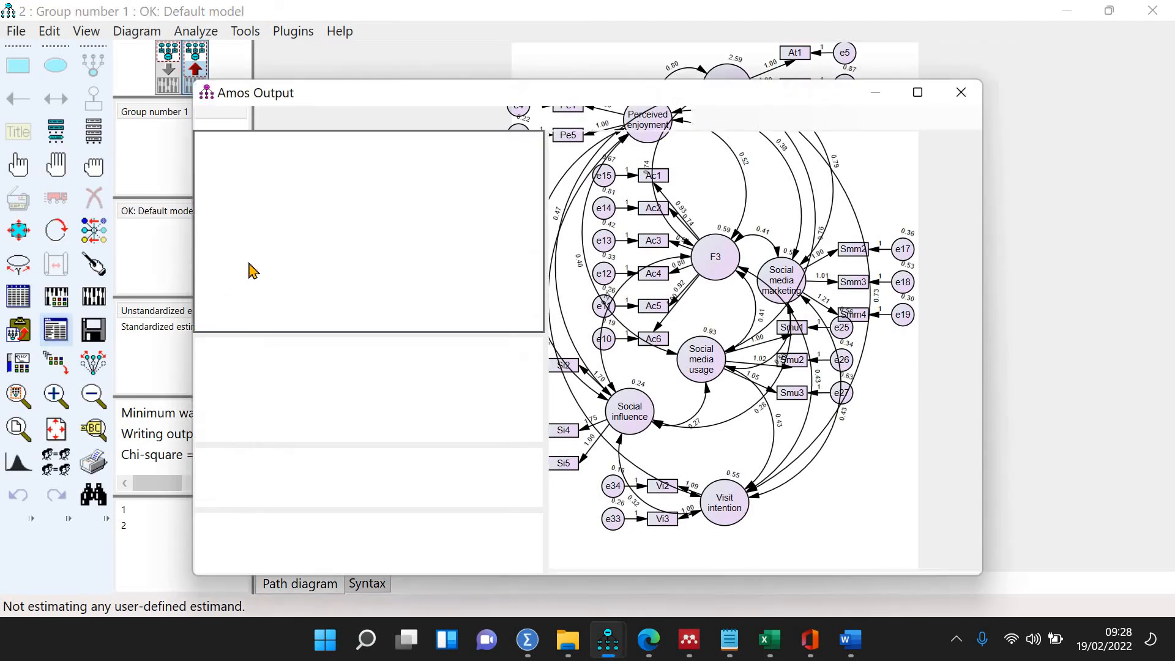
pyautogui.click(254, 259)
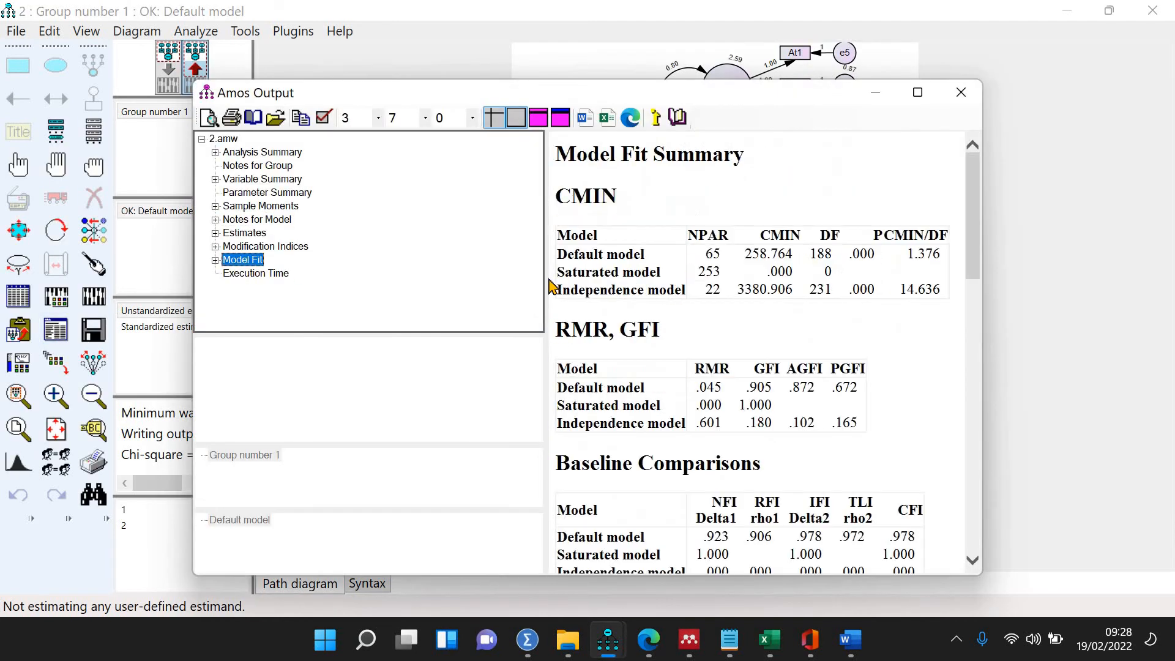
pyautogui.click(275, 246)
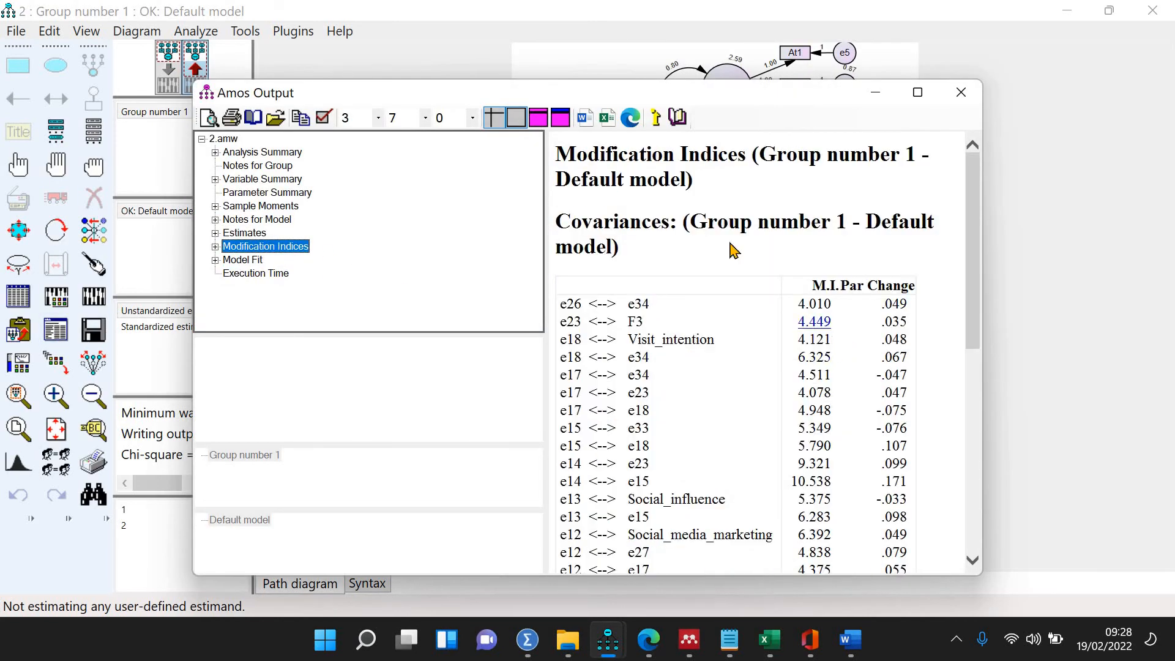
pyautogui.scroll(-4, 765, 269)
pyautogui.scroll(1, 679, 254)
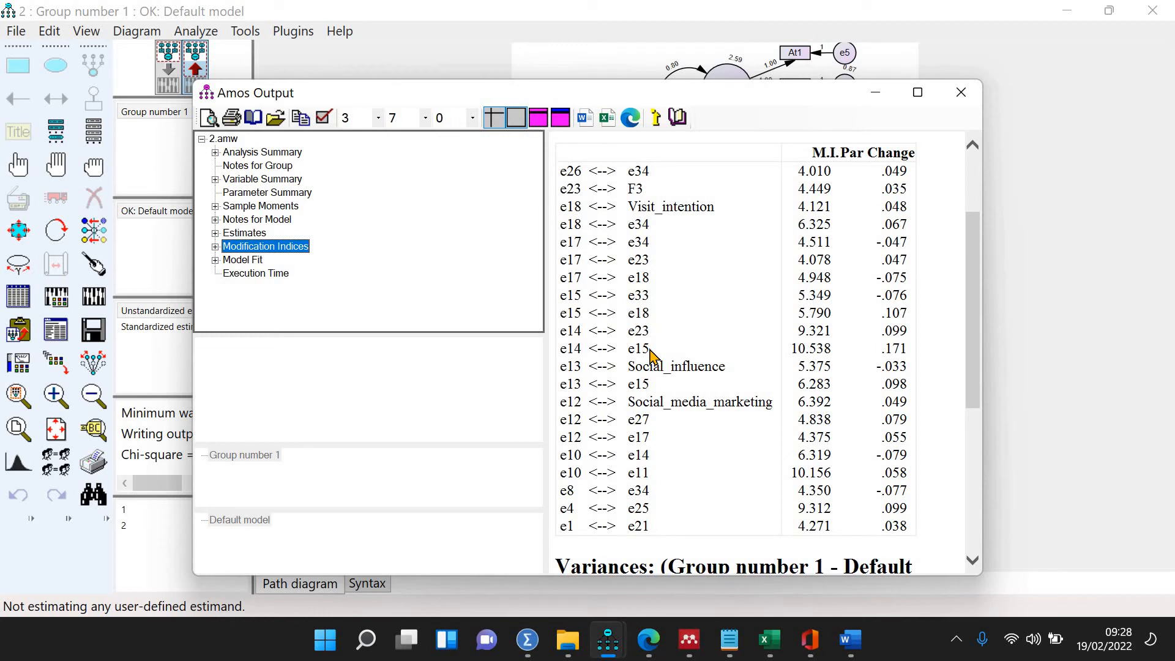
# Step: Delete the indicator Ac2 and its error term e14 from the F3 factor, and recalculate the estimates
pyautogui.click(1041, 363)
pyautogui.click(177, 74)
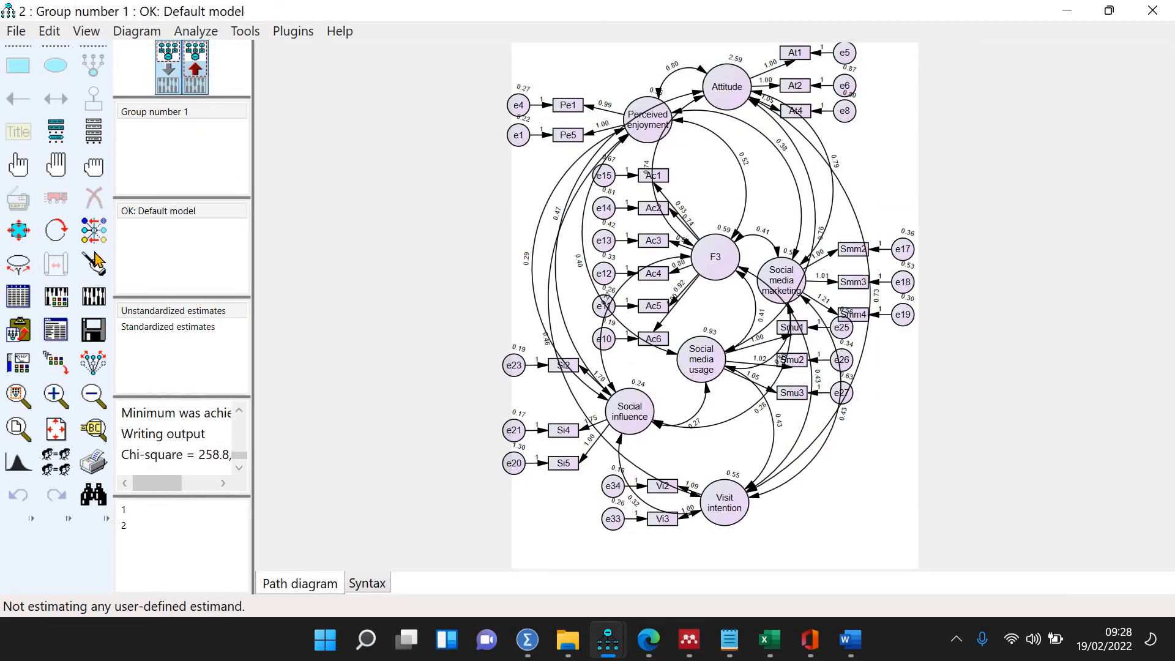
pyautogui.click(94, 197)
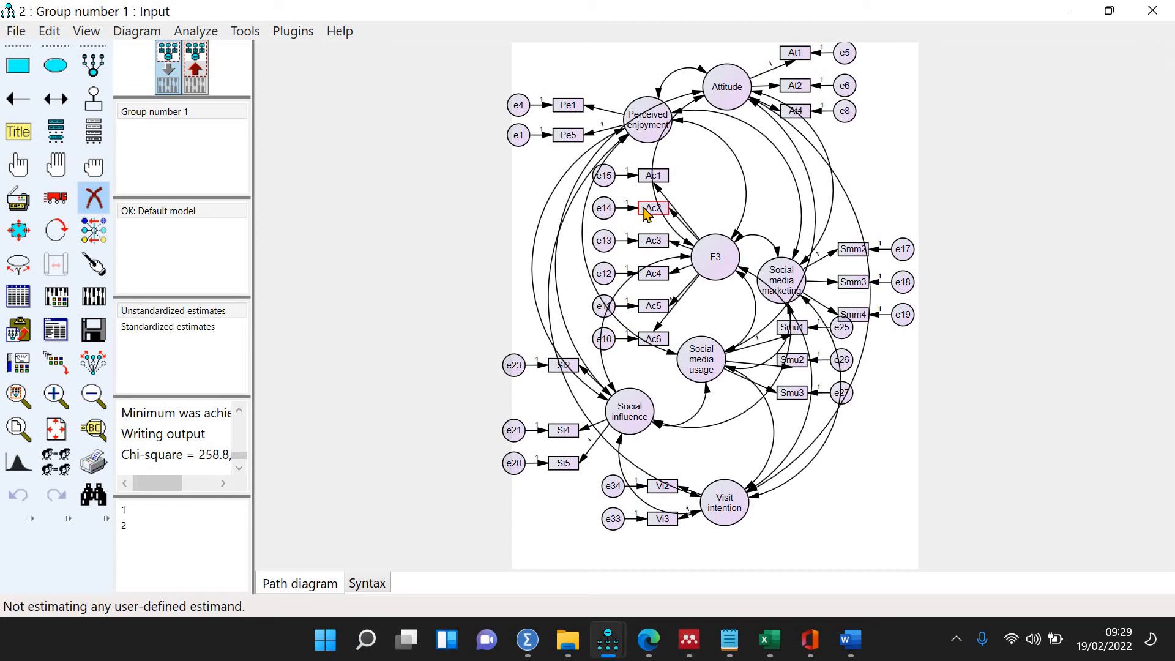
pyautogui.click(609, 212)
pyautogui.click(604, 208)
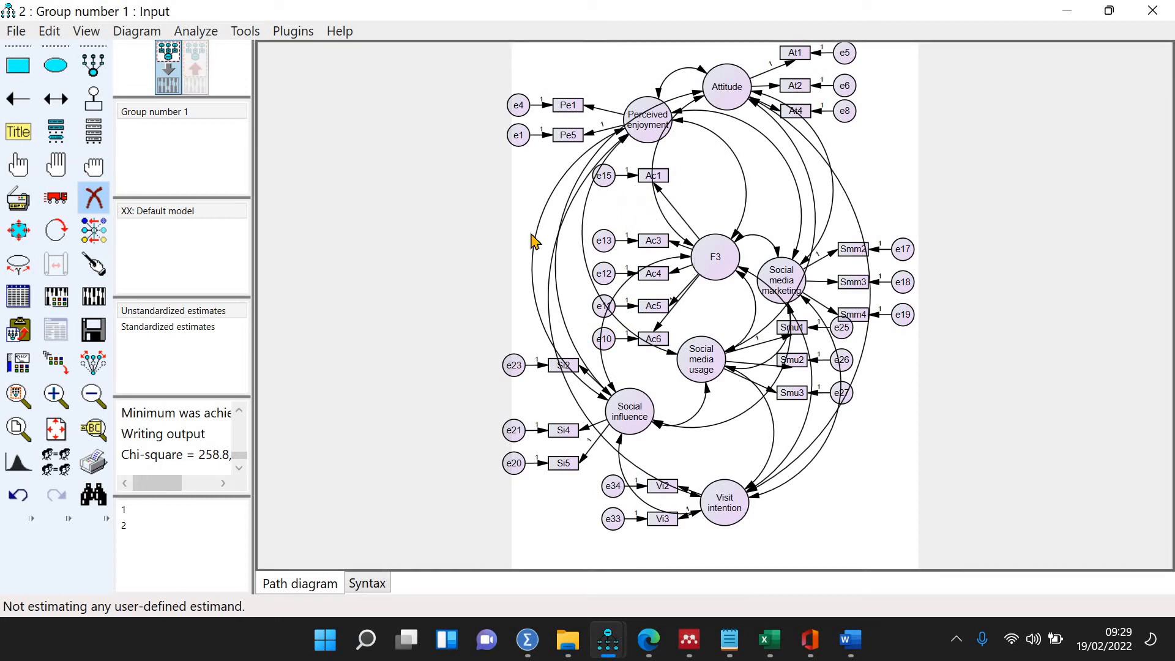
pyautogui.click(98, 298)
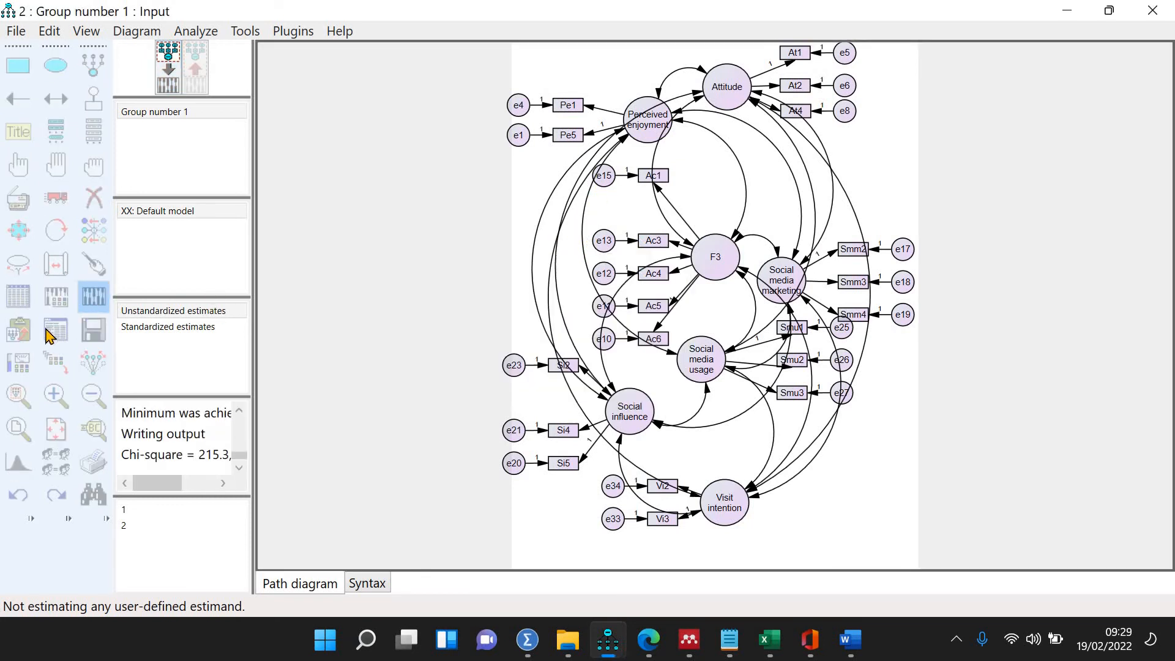
# Step: Check the model fit without Ac2 and examine the covariance modification indices of the remaining error terms
pyautogui.click(54, 331)
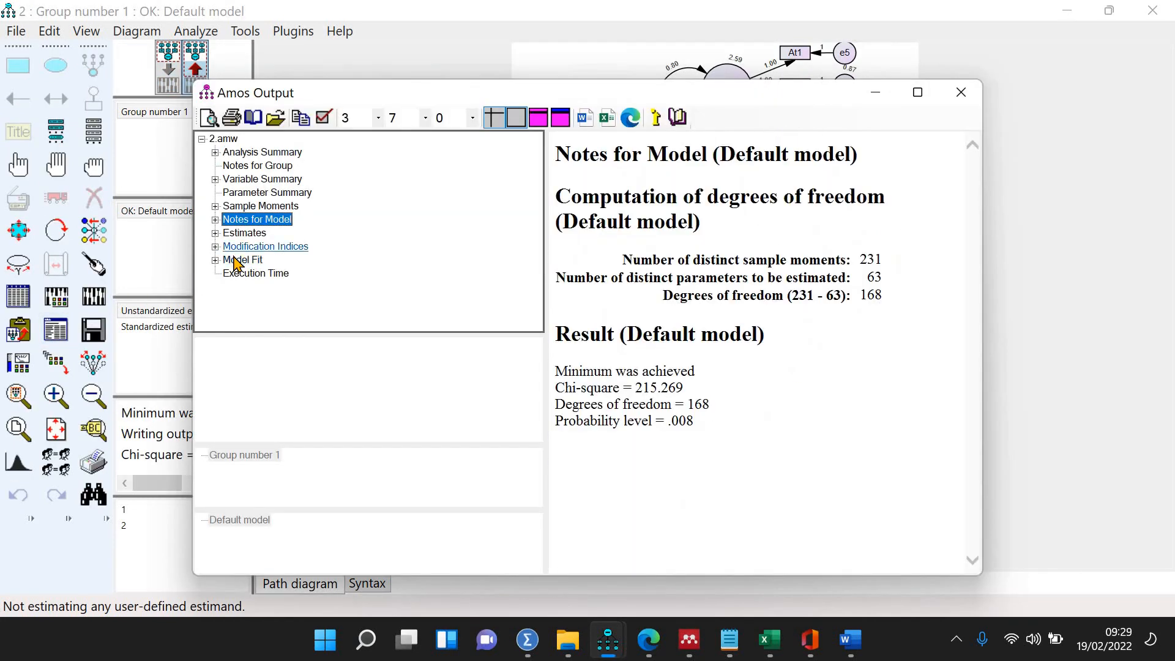
pyautogui.click(240, 260)
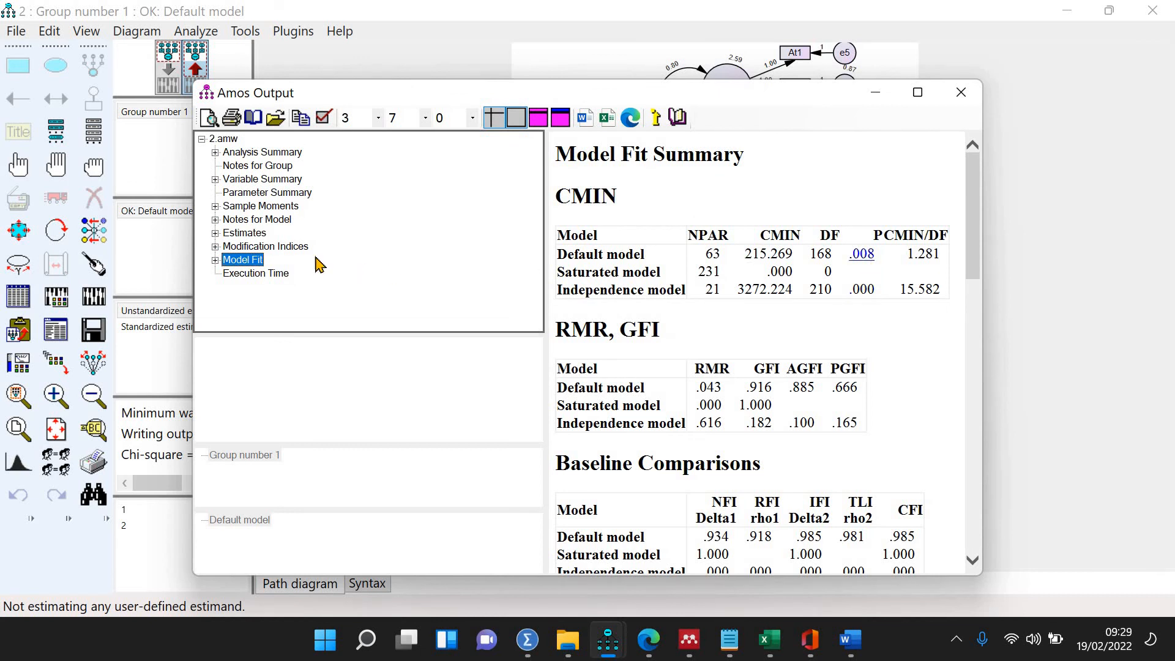
pyautogui.click(294, 247)
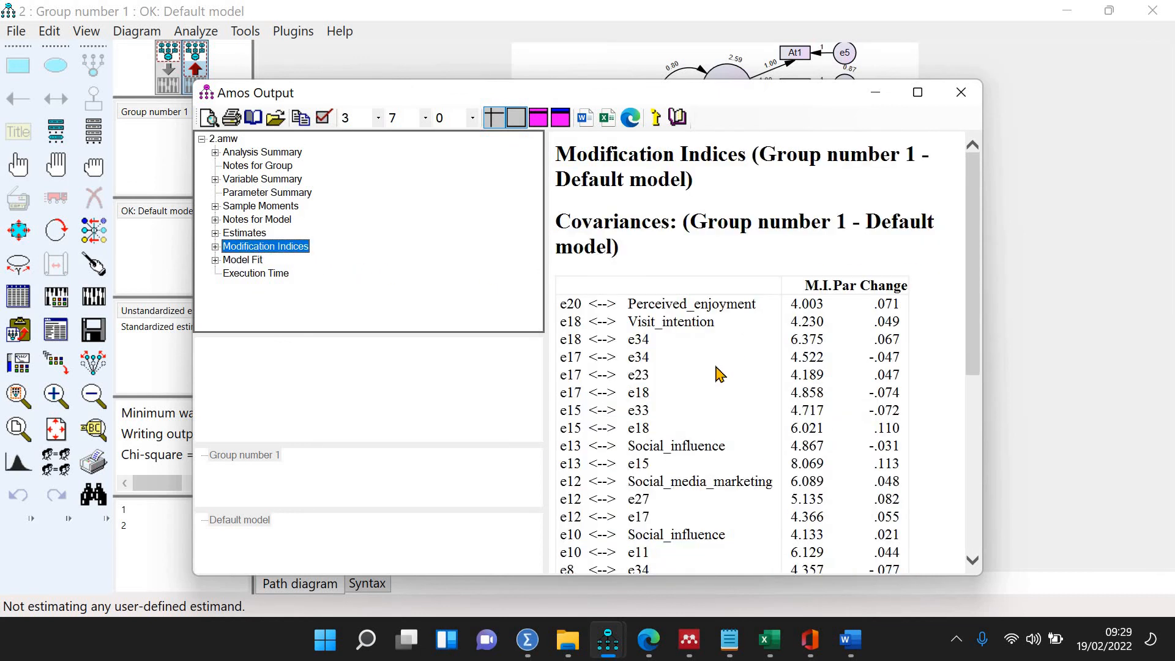
pyautogui.scroll(-2, 721, 374)
pyautogui.scroll(1, 753, 307)
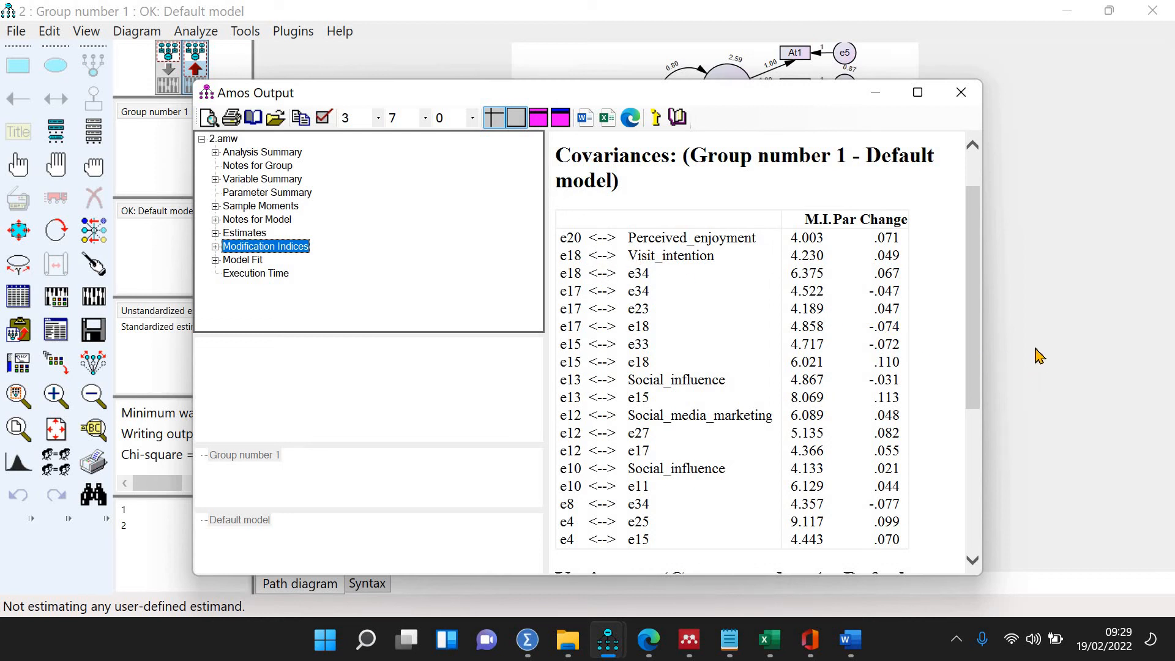
# Step: Delete the indicator Smm3 and its error term e18 from the Social media marketing factor, and recalculate the estimates
pyautogui.click(143, 166)
pyautogui.click(173, 83)
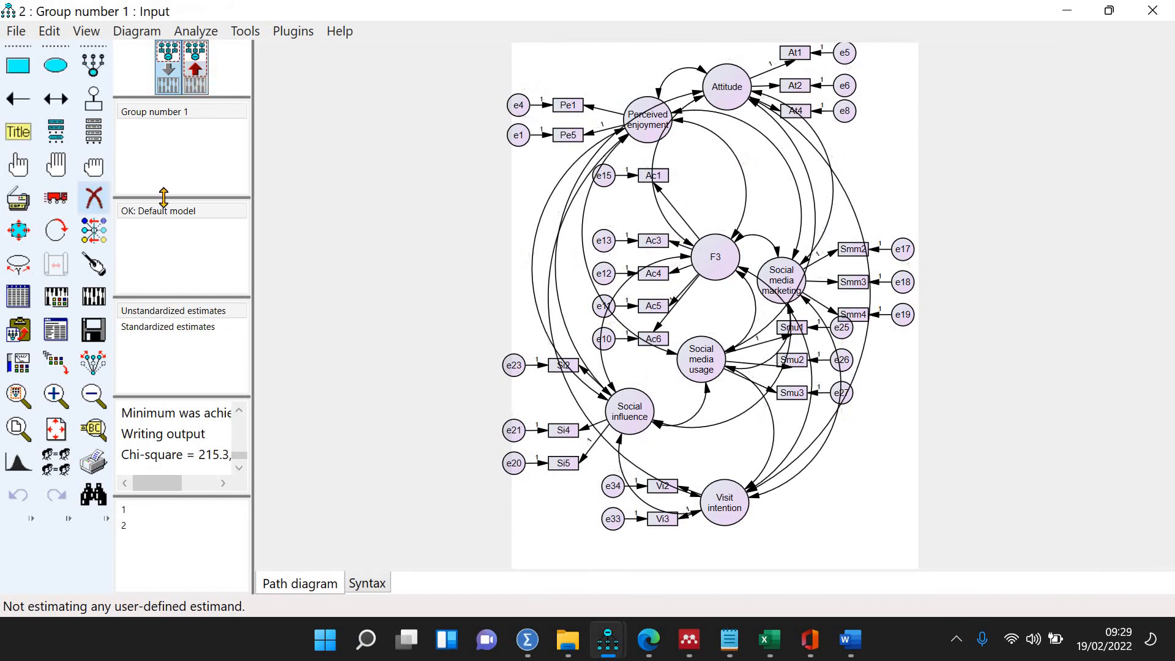
pyautogui.click(904, 282)
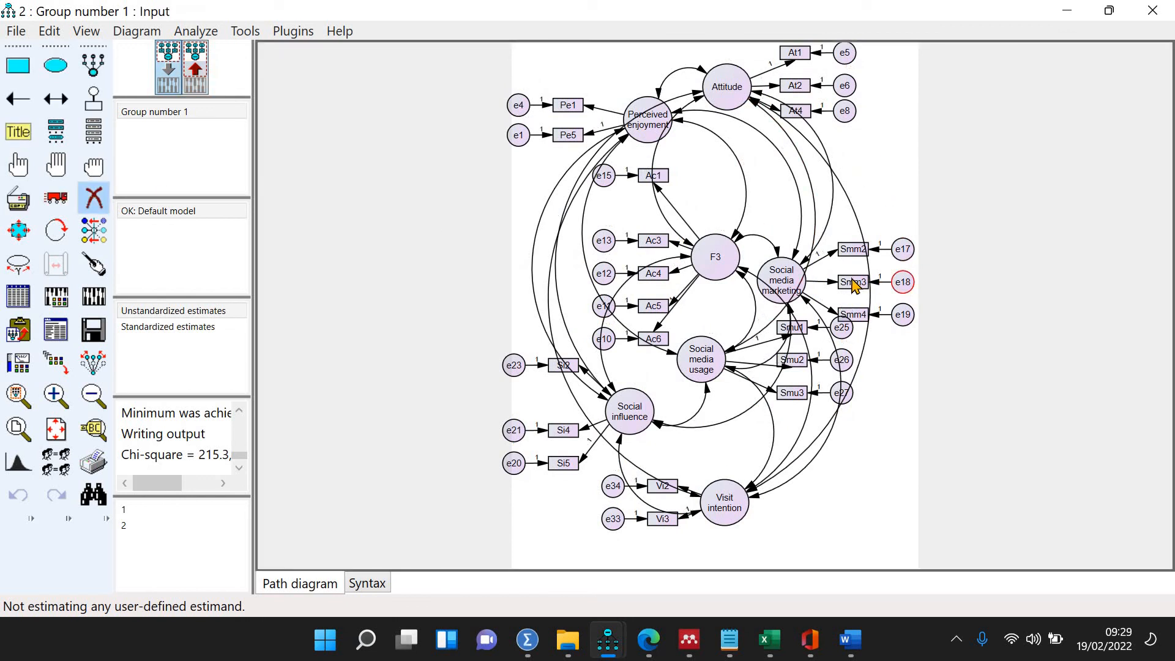
pyautogui.click(852, 282)
pyautogui.click(94, 298)
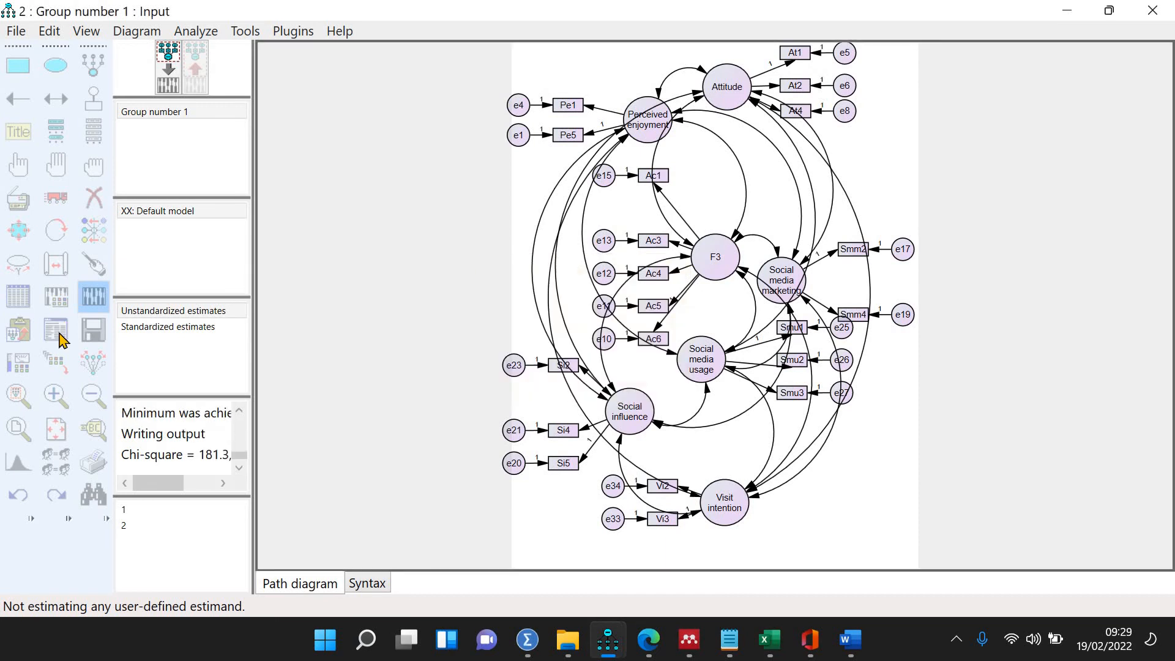
# Step: Check the model fit without Smm3 and examine the covariance modification indices, especially the e12 rows
pyautogui.press('F10')
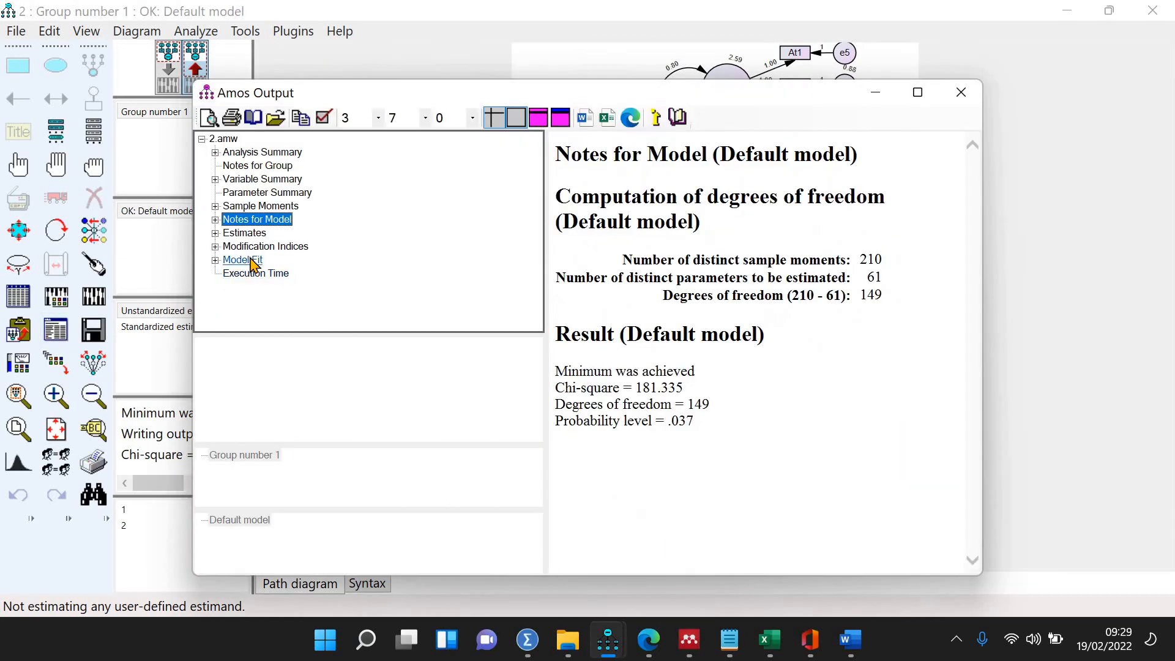
pyautogui.click(248, 260)
pyautogui.click(297, 247)
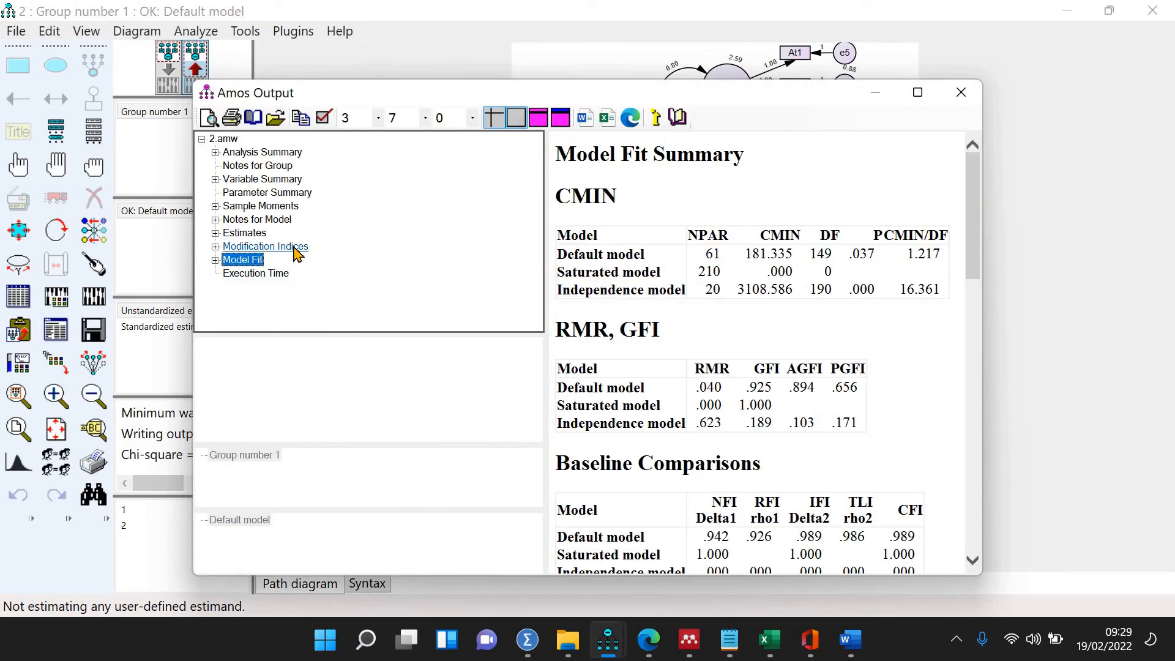
pyautogui.scroll(-2, 764, 301)
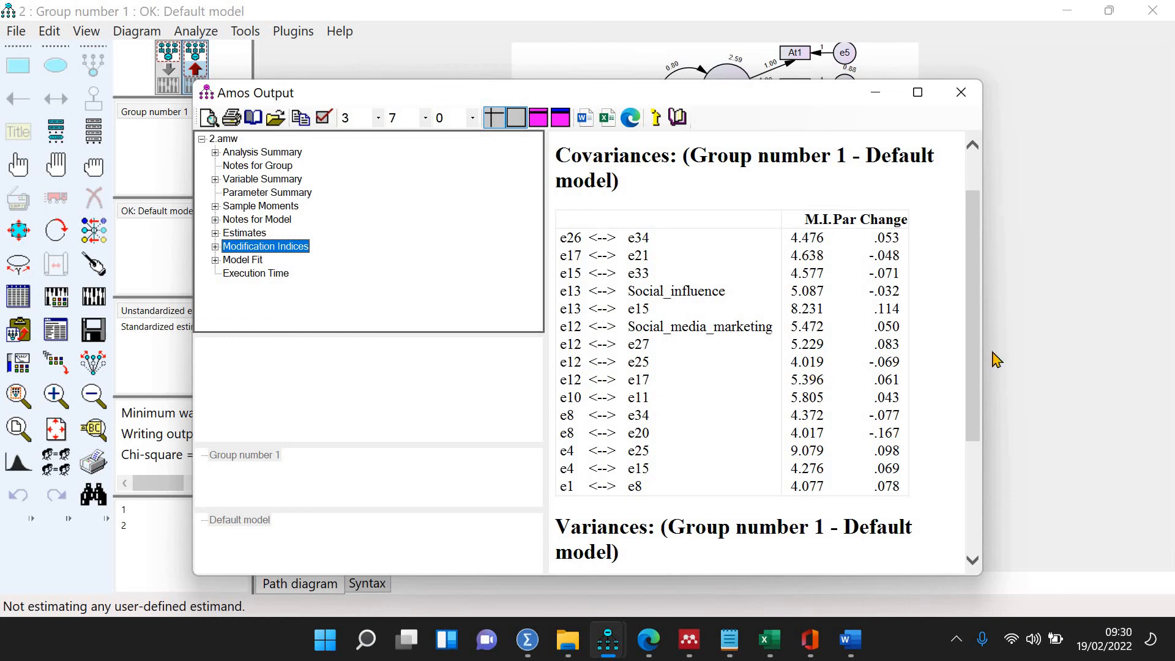
# Step: Delete the indicator Ac4 and its error term e12 from the F3 factor, and recalculate the estimates
pyautogui.click(1044, 343)
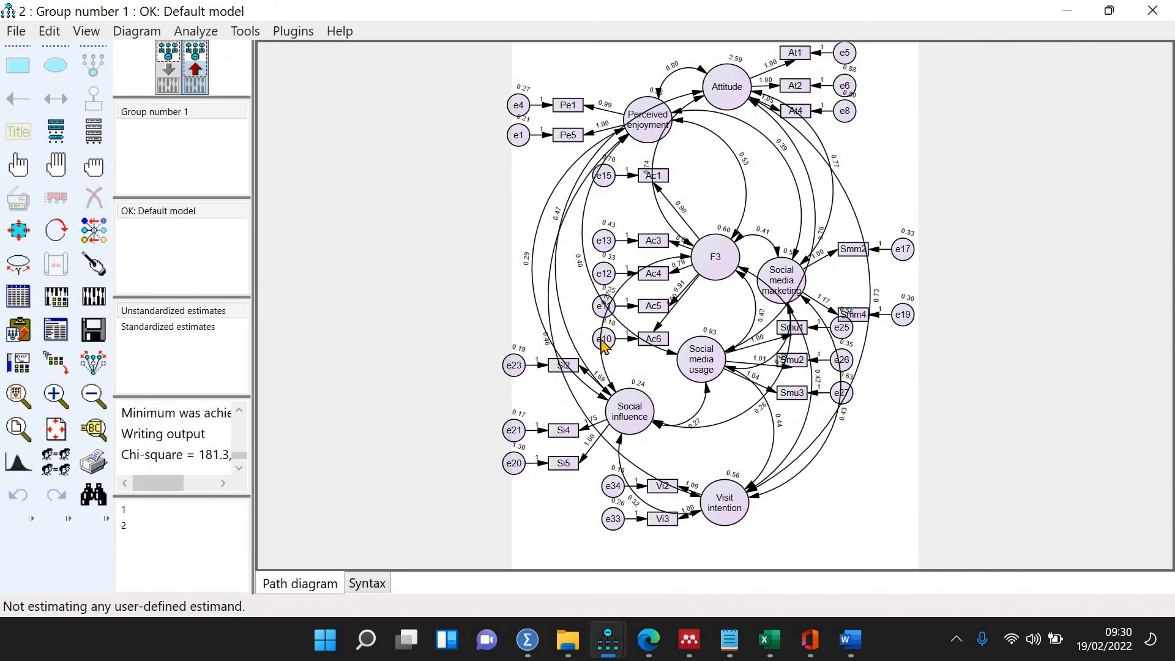
pyautogui.click(168, 86)
pyautogui.click(649, 288)
pyautogui.click(101, 306)
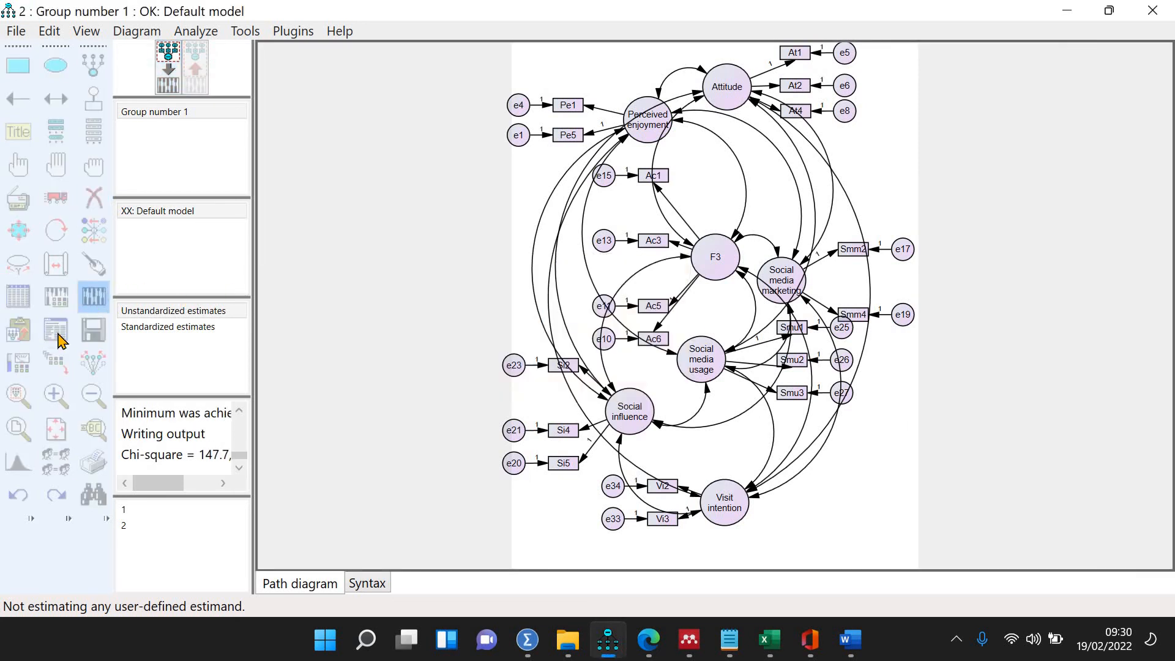
# Step: Check the model fit summary without Ac4 and return to the input path diagram
pyautogui.click(55, 331)
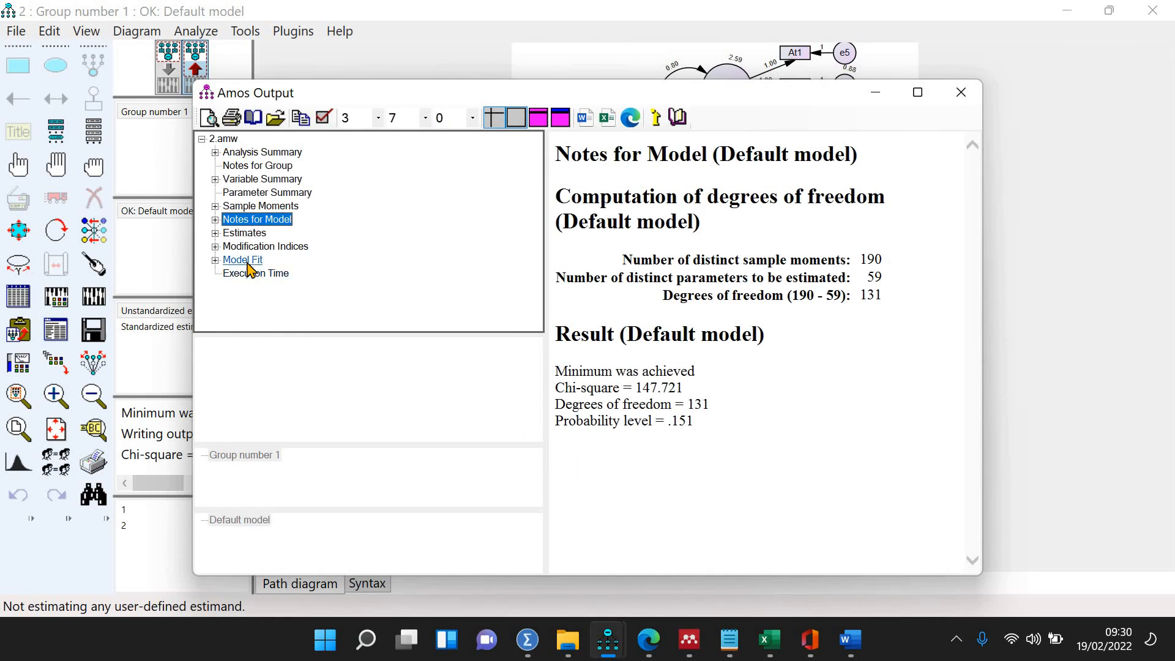
pyautogui.click(243, 261)
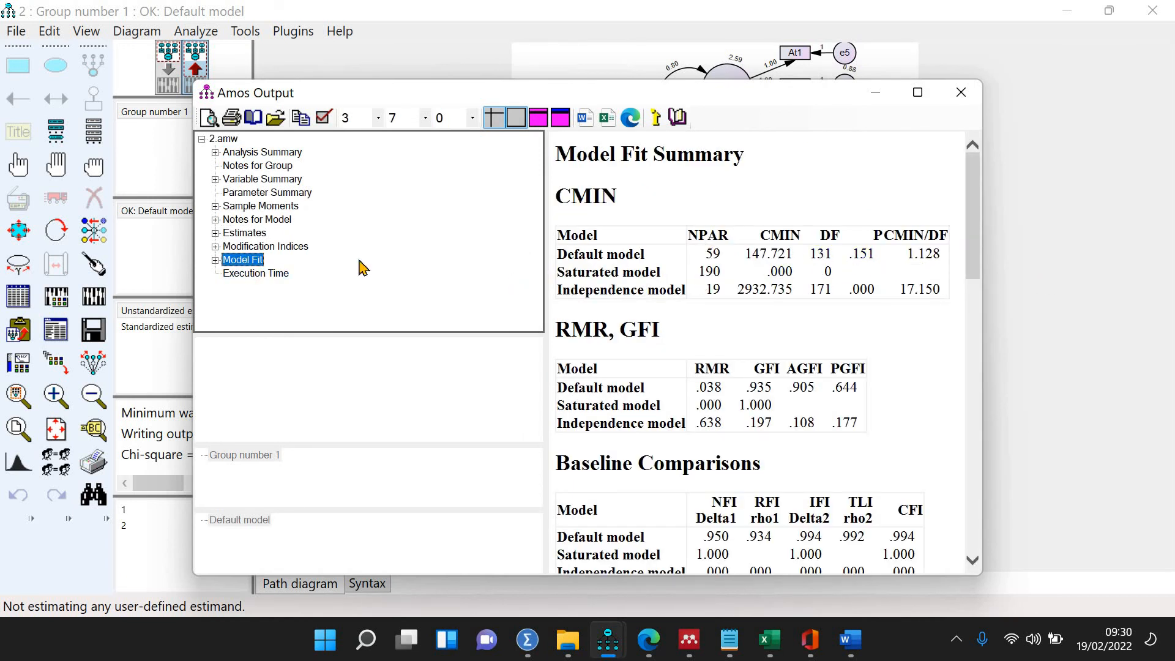
pyautogui.click(175, 301)
pyautogui.click(96, 325)
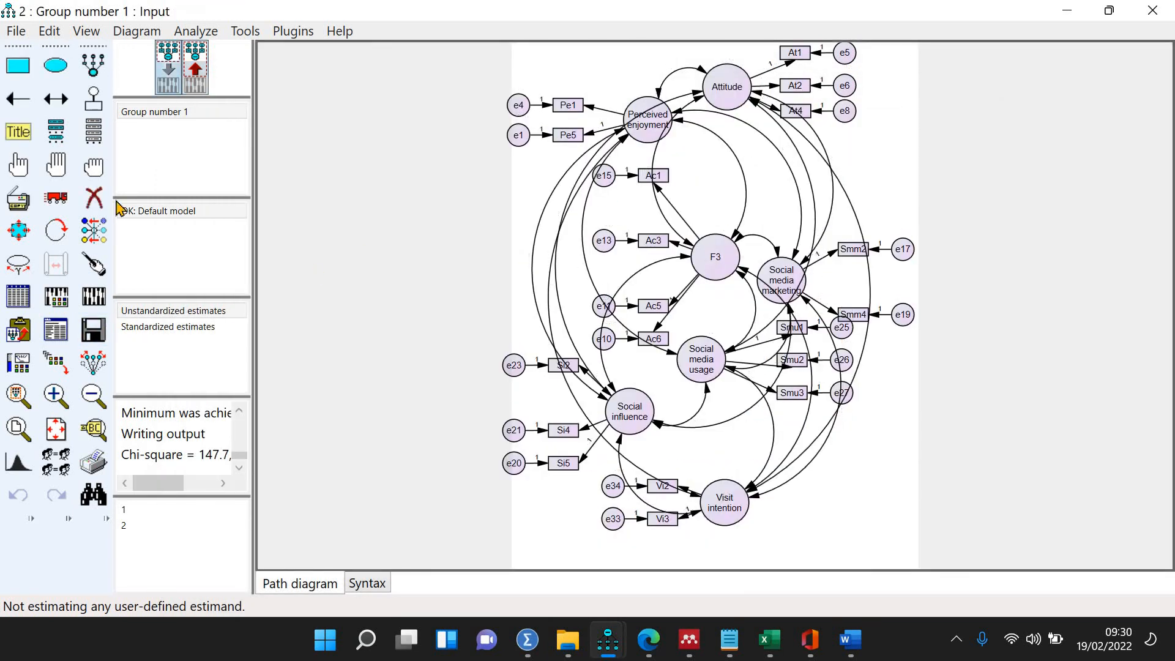
# Step: Place the Attitude and Perceived enjoyment factors with their indicators side by side at the same height
pyautogui.click(55, 197)
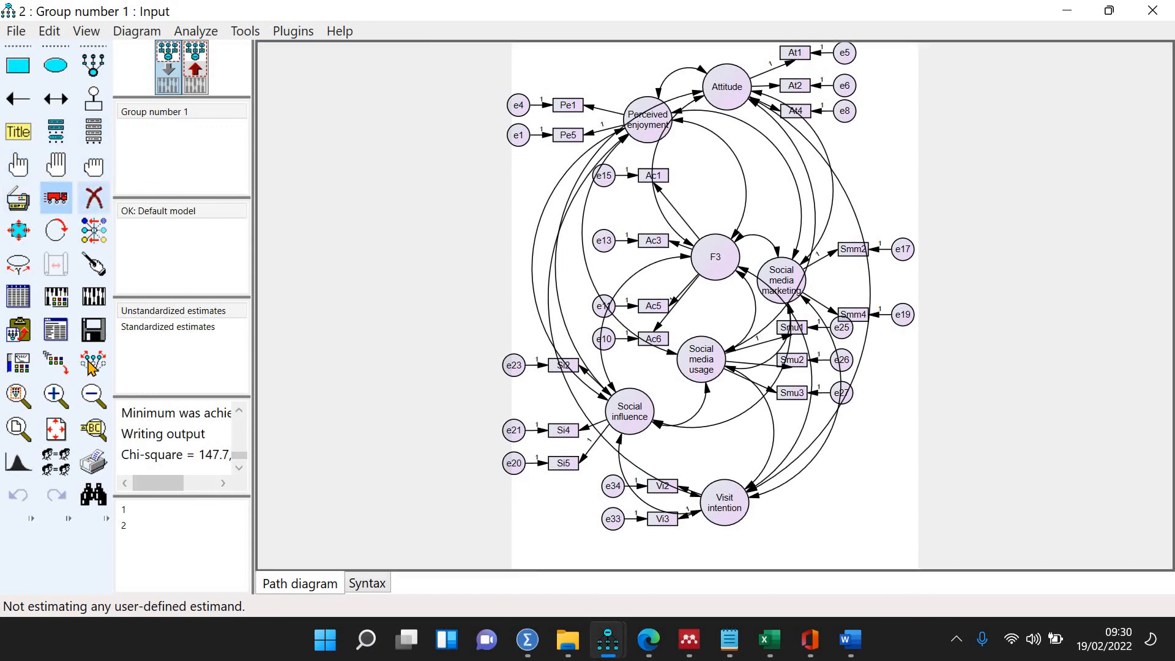
pyautogui.moveTo(729, 99); pyautogui.dragTo(746, 141)
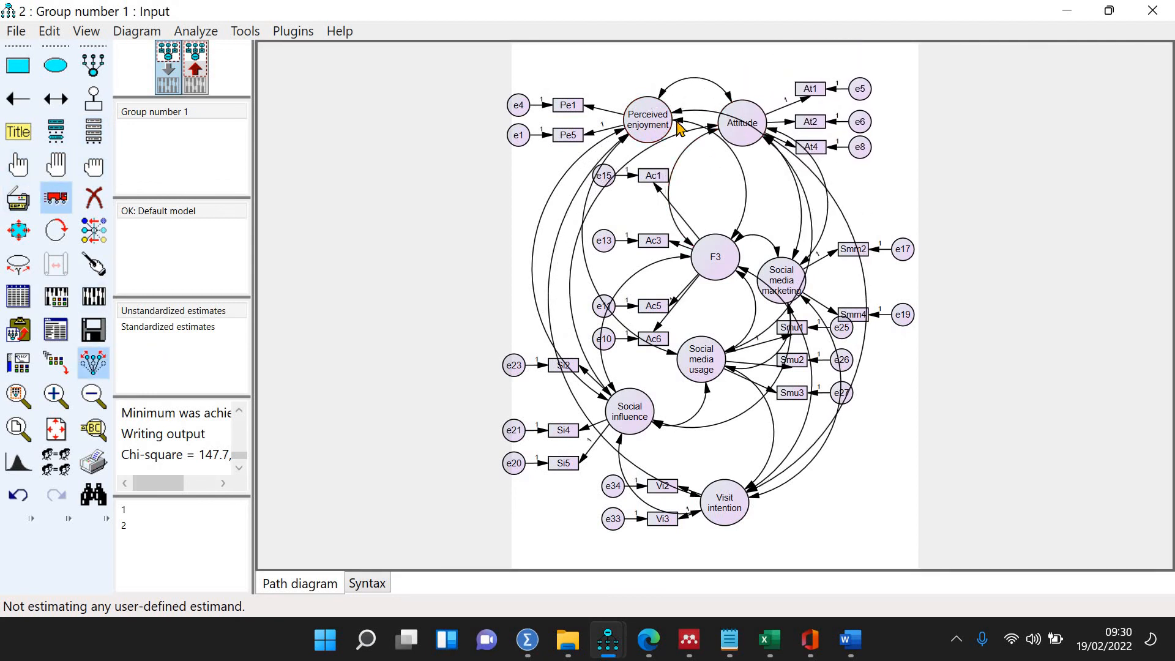
pyautogui.moveTo(649, 122); pyautogui.dragTo(676, 123)
# Step: Move the F3 factor beneath Perceived enjoyment and stack Ac1, Ac3, Ac5 and Ac6 closely with their error terms
pyautogui.moveTo(709, 254); pyautogui.dragTo(616, 266)
pyautogui.moveTo(606, 323); pyautogui.dragTo(606, 317)
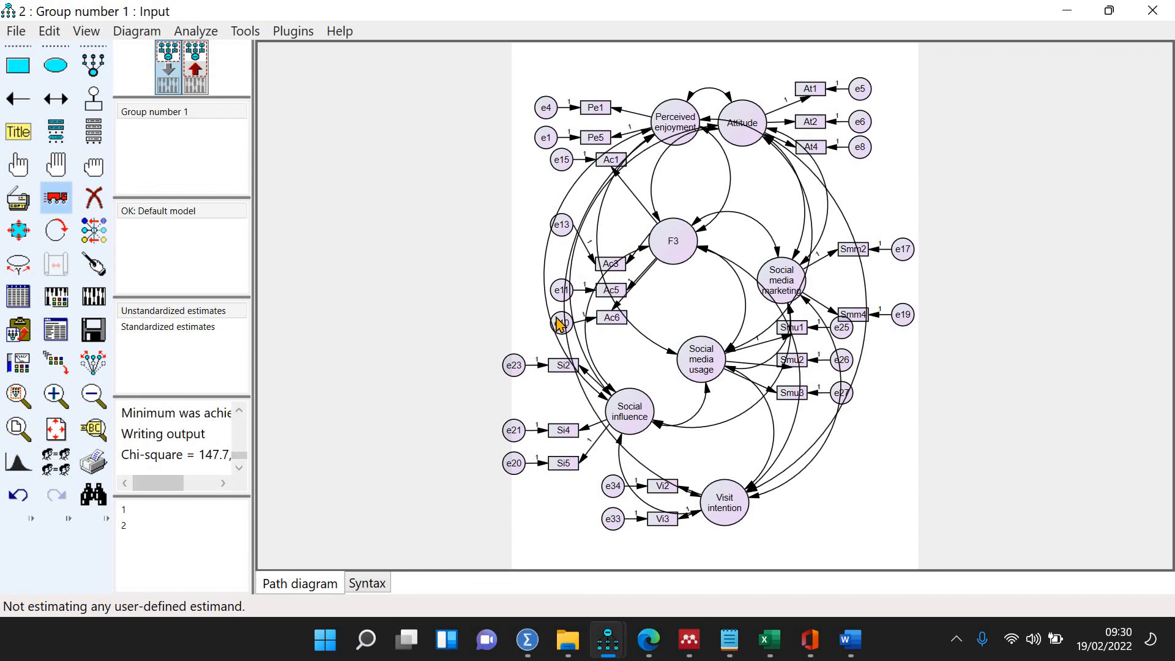
pyautogui.moveTo(565, 235); pyautogui.dragTo(567, 279)
pyautogui.moveTo(611, 161); pyautogui.dragTo(613, 197)
pyautogui.moveTo(608, 240); pyautogui.dragTo(609, 239)
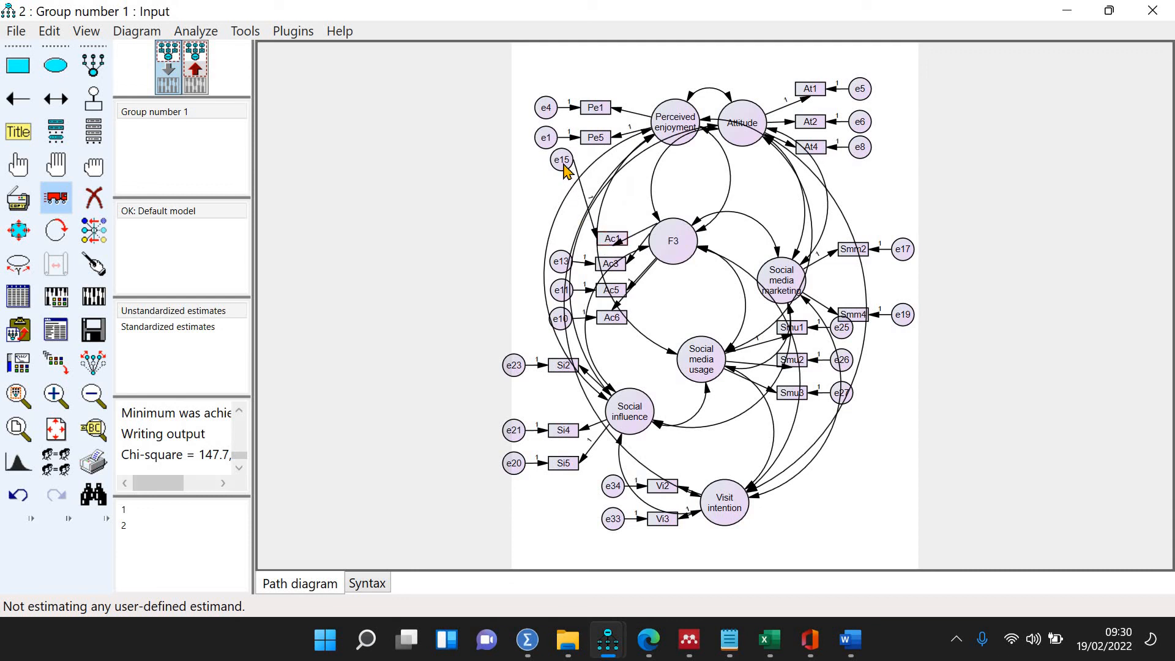
pyautogui.moveTo(562, 160); pyautogui.dragTo(661, 212)
# Step: Move the Social media marketing factor with its indicators beneath Attitude and close the gap between Smm2 and Smm4
pyautogui.click(90, 360)
pyautogui.moveTo(789, 277); pyautogui.dragTo(751, 213)
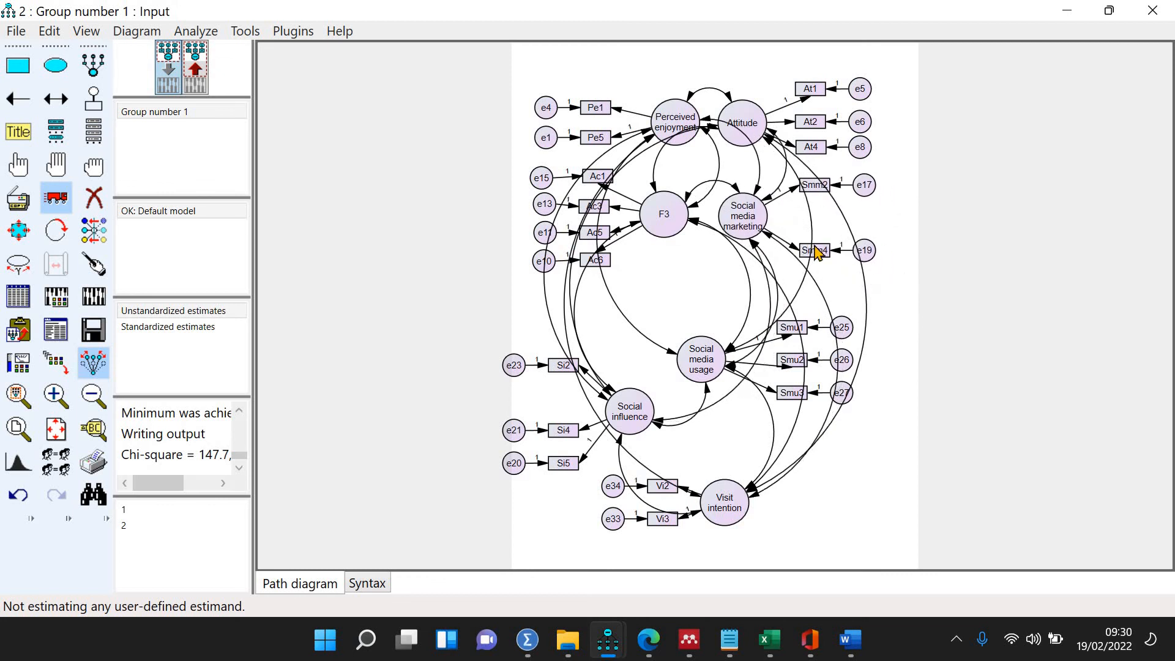
pyautogui.moveTo(823, 254); pyautogui.dragTo(820, 242)
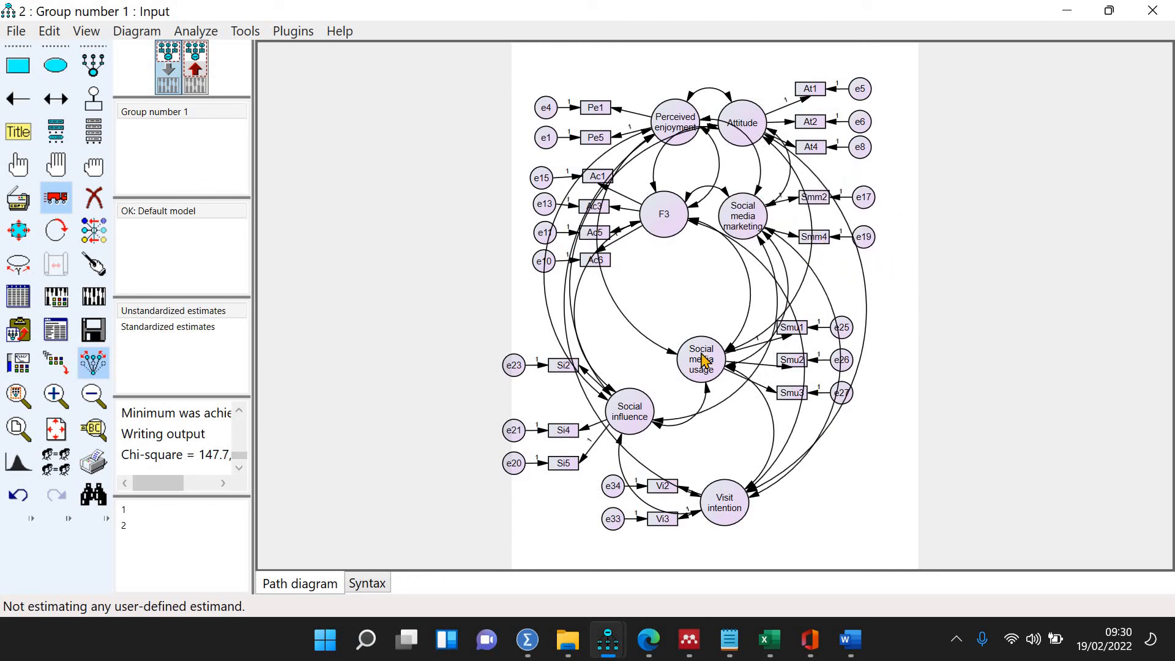
# Step: Bring Si2 and e23 closer to Si4, and move the Social influence factor with its indicators beneath F3
pyautogui.moveTo(553, 367); pyautogui.dragTo(550, 411)
pyautogui.moveTo(516, 373); pyautogui.dragTo(510, 409)
pyautogui.moveTo(640, 425); pyautogui.dragTo(633, 442)
pyautogui.click(93, 361)
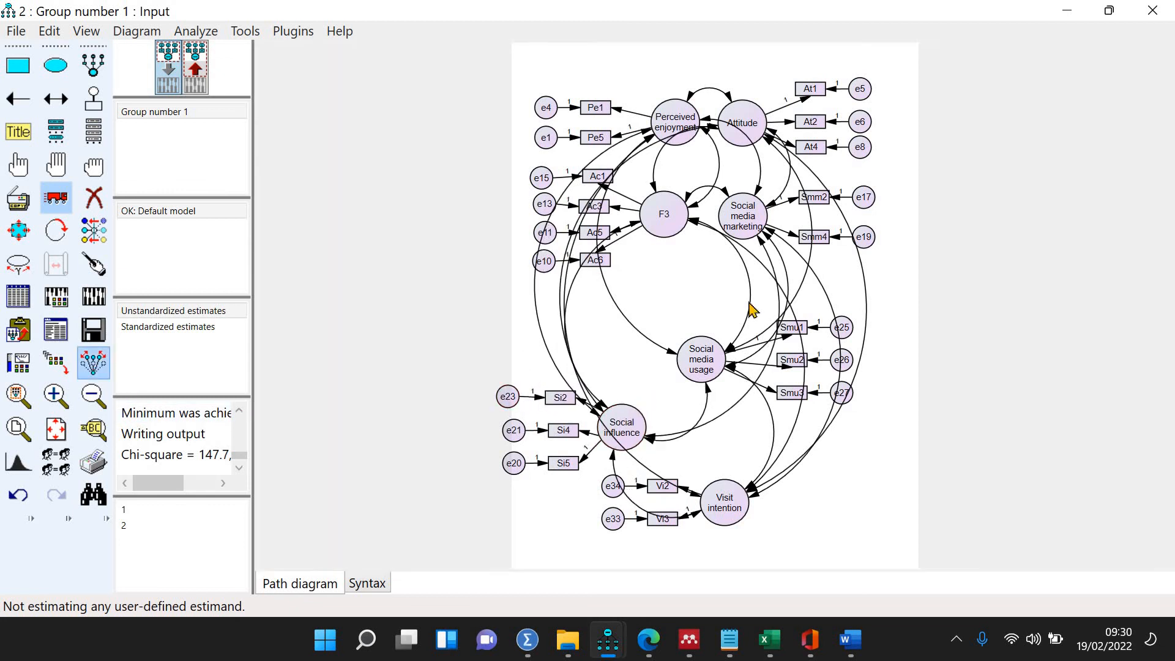
pyautogui.click(621, 422)
pyautogui.moveTo(634, 338); pyautogui.dragTo(652, 321)
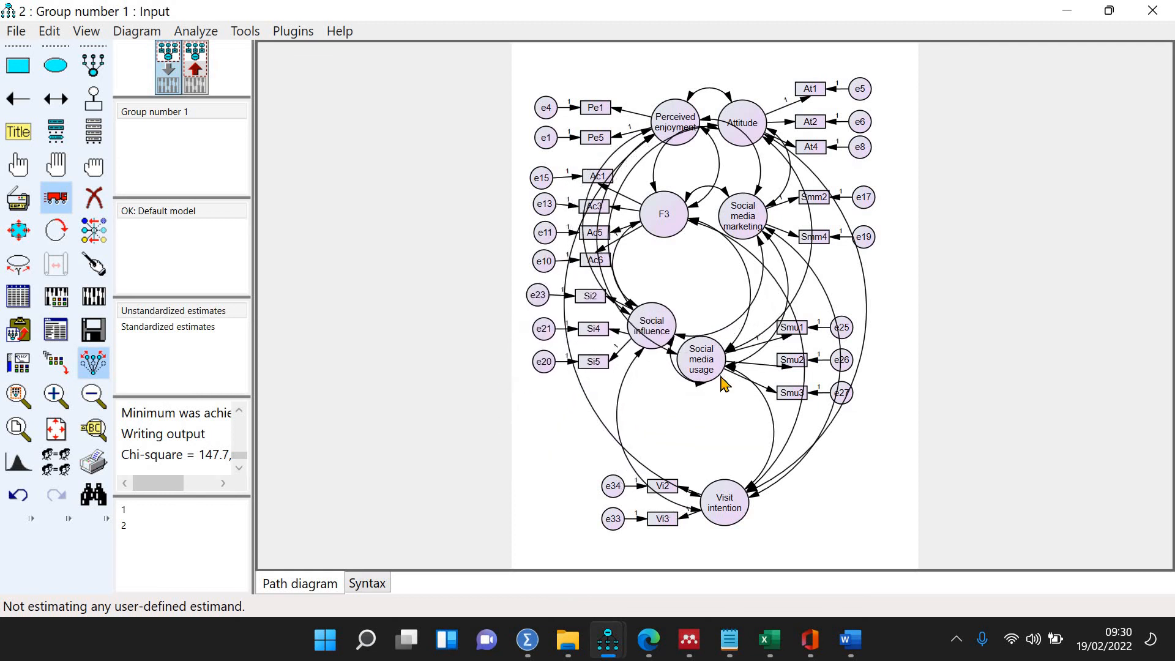
# Step: Move Social media usage beneath Social media marketing and Visit intention beneath Social influence, aligning the factors in two columns
pyautogui.moveTo(698, 367); pyautogui.dragTo(719, 308)
pyautogui.moveTo(703, 499); pyautogui.dragTo(670, 427)
pyautogui.moveTo(661, 420)
pyautogui.mouseDown()
pyautogui.moveTo(650, 483)
pyautogui.moveTo(655, 412)
pyautogui.moveTo(676, 413)
pyautogui.mouseUp()
pyautogui.moveTo(653, 336); pyautogui.dragTo(672, 338)
pyautogui.moveTo(666, 222); pyautogui.dragTo(670, 222)
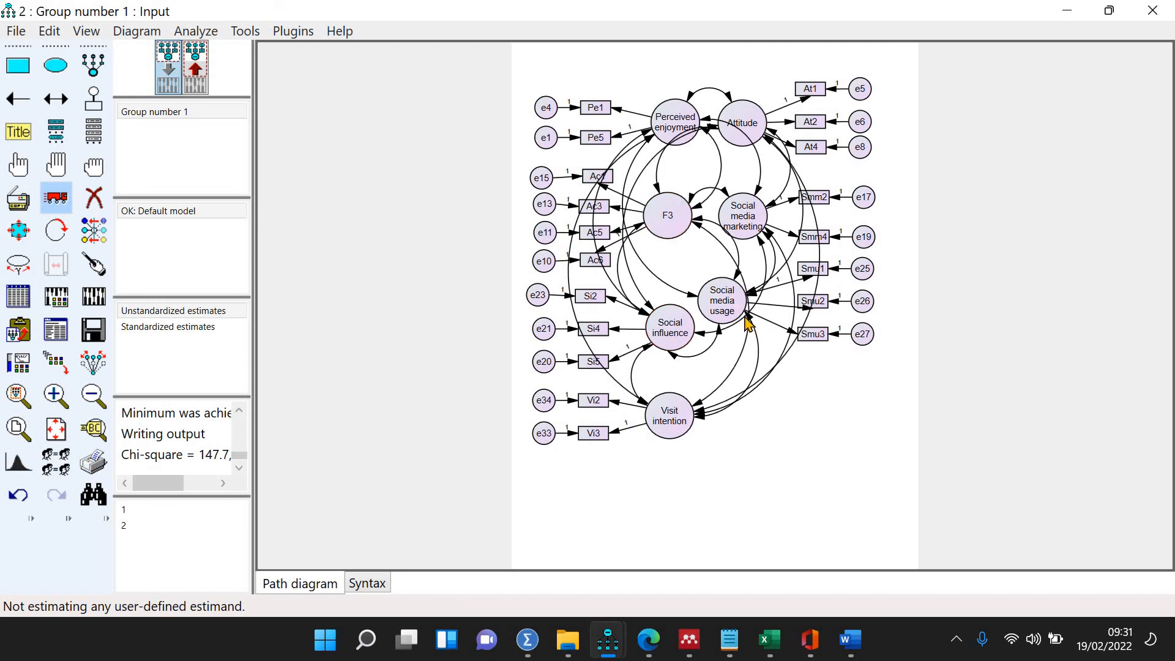
pyautogui.moveTo(731, 305); pyautogui.dragTo(755, 311)
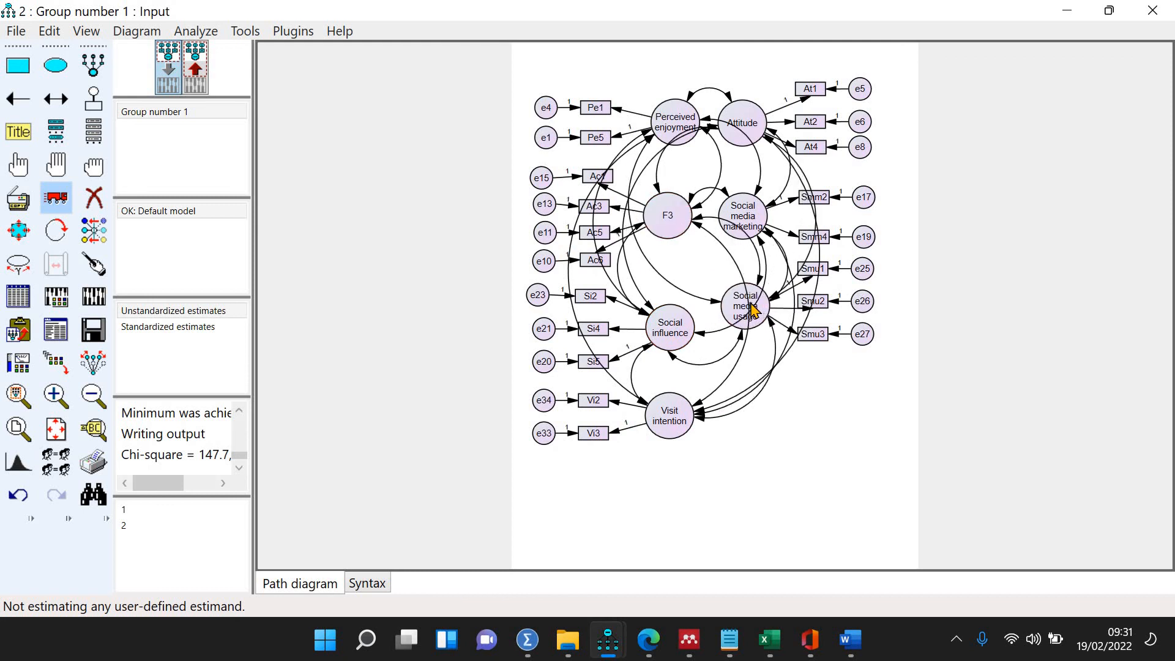
pyautogui.moveTo(665, 427); pyautogui.dragTo(661, 428)
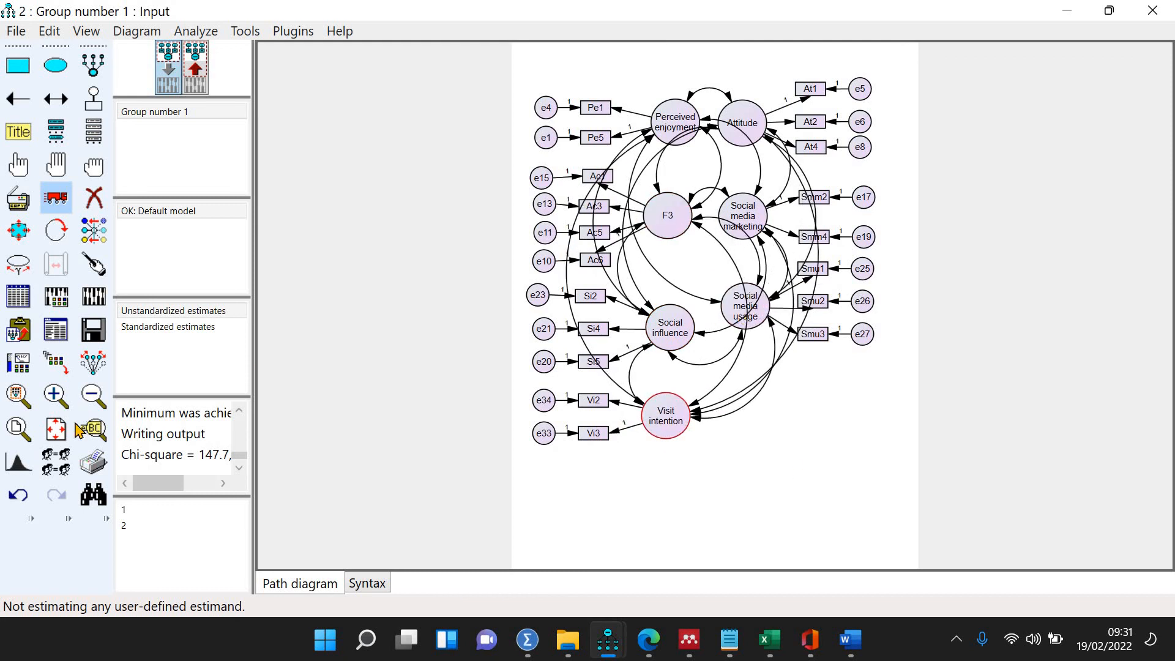
# Step: Fit the diagram to the page and touch up the arrows at Social media usage, Social media marketing, F3, Perceived enjoyment and Attitude
pyautogui.click(56, 432)
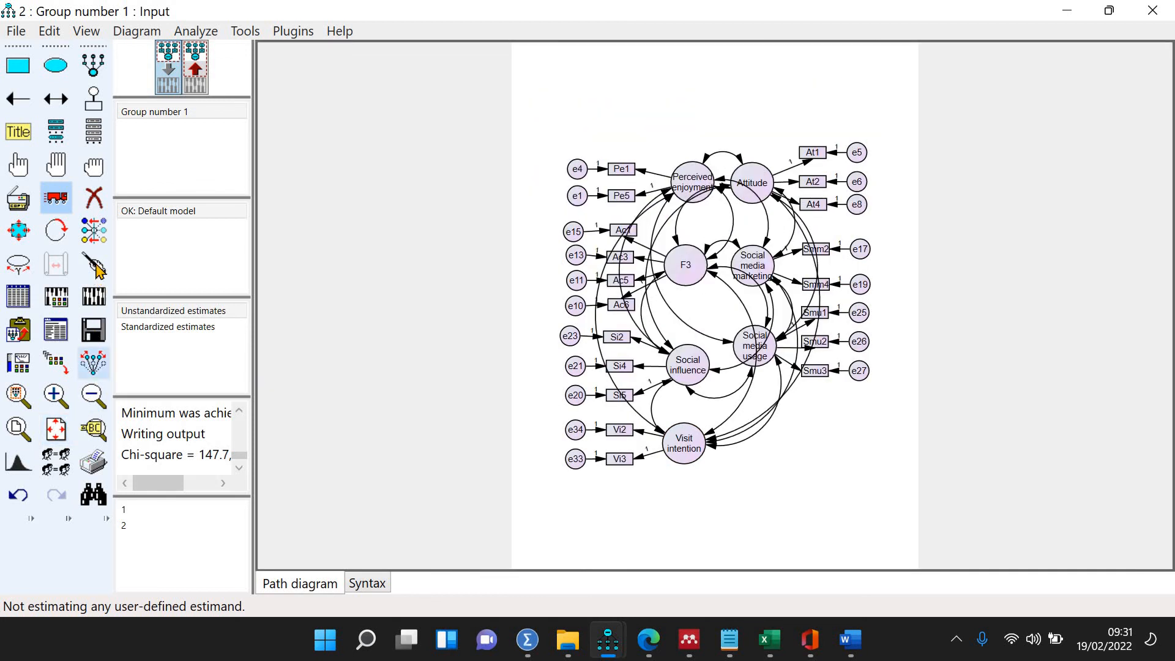
pyautogui.click(755, 348)
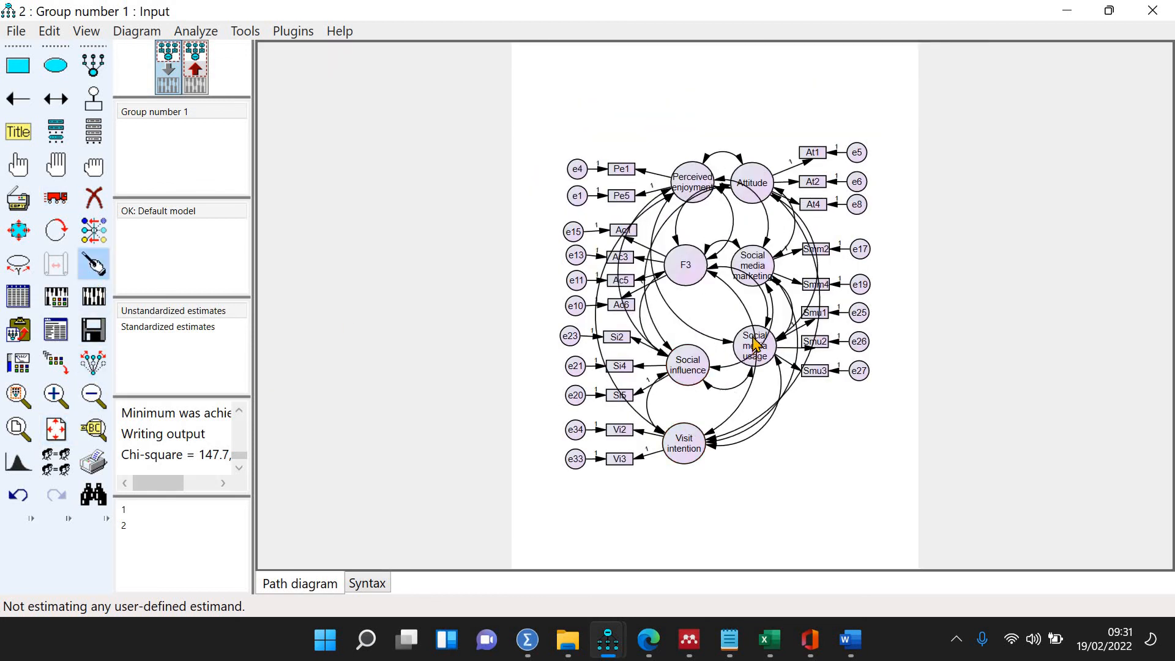
pyautogui.click(754, 260)
pyautogui.click(691, 258)
pyautogui.click(696, 187)
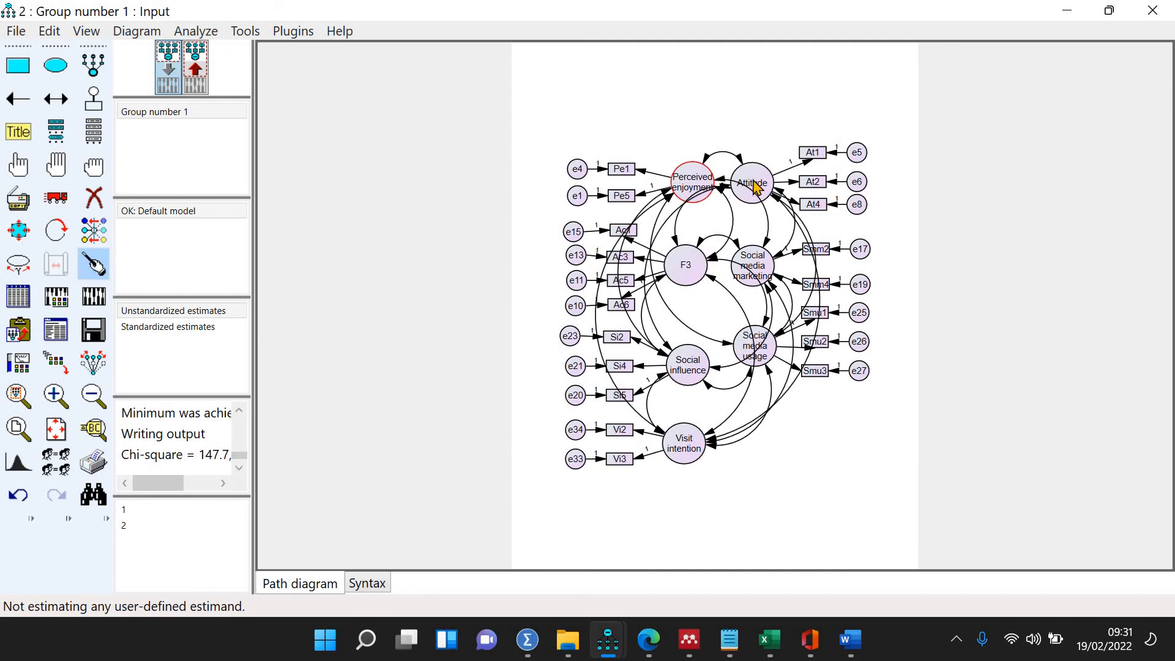
pyautogui.click(753, 180)
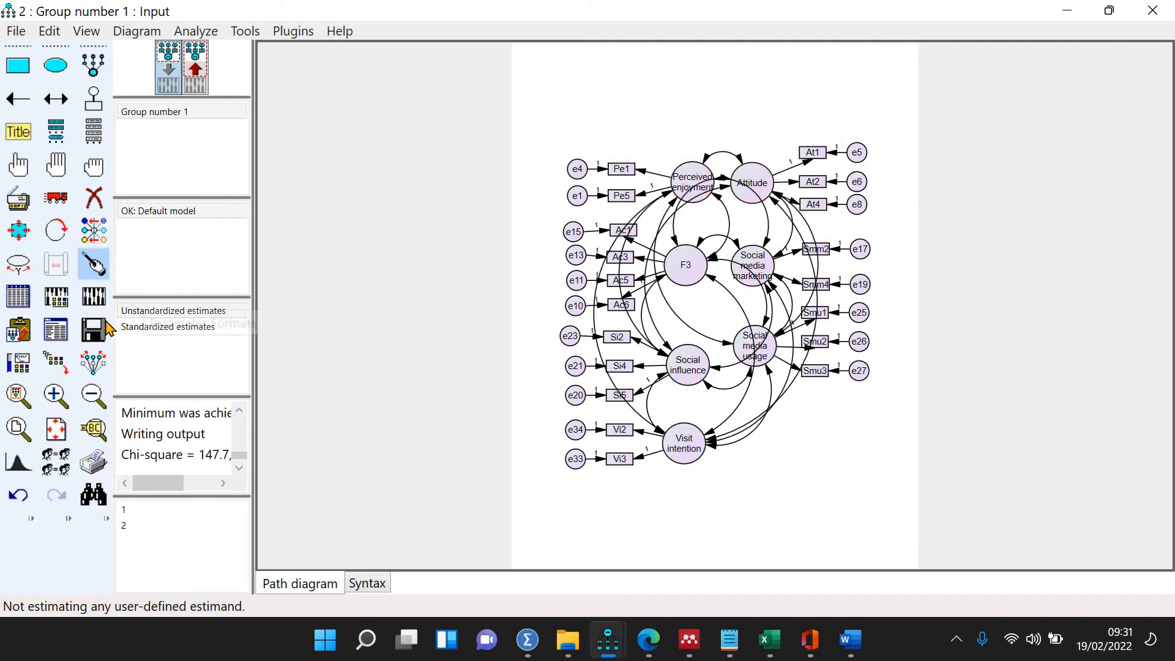
# Step: Expand the model fit output and examine the CMIN and the RMR, GFI tables individually
pyautogui.click(55, 334)
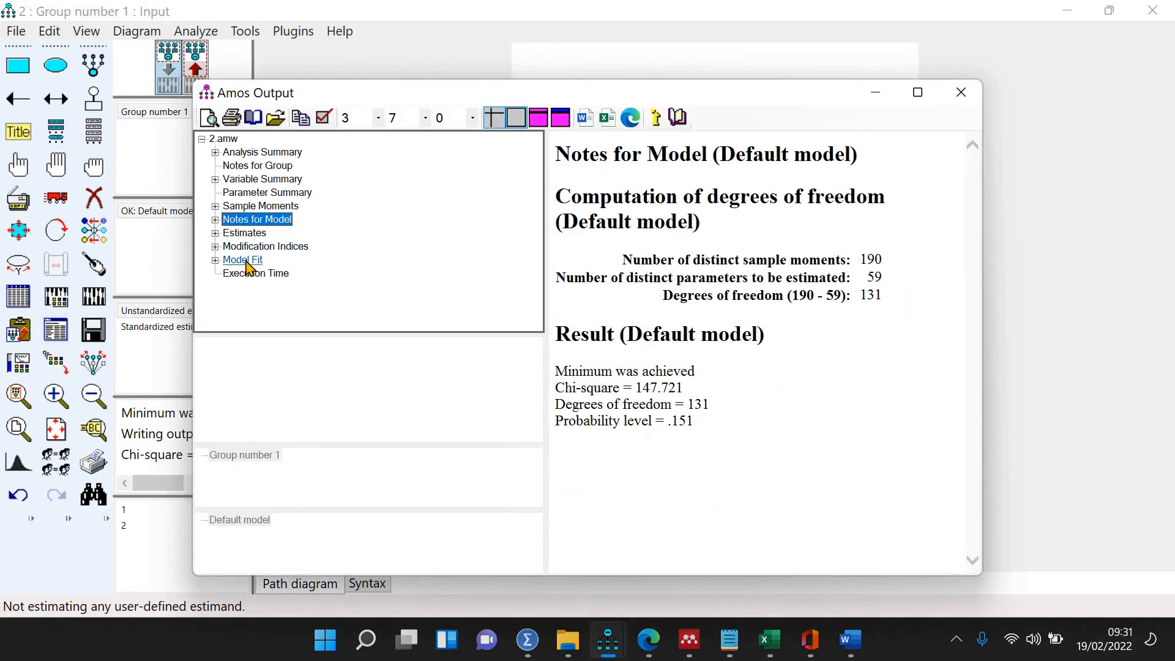
pyautogui.click(243, 261)
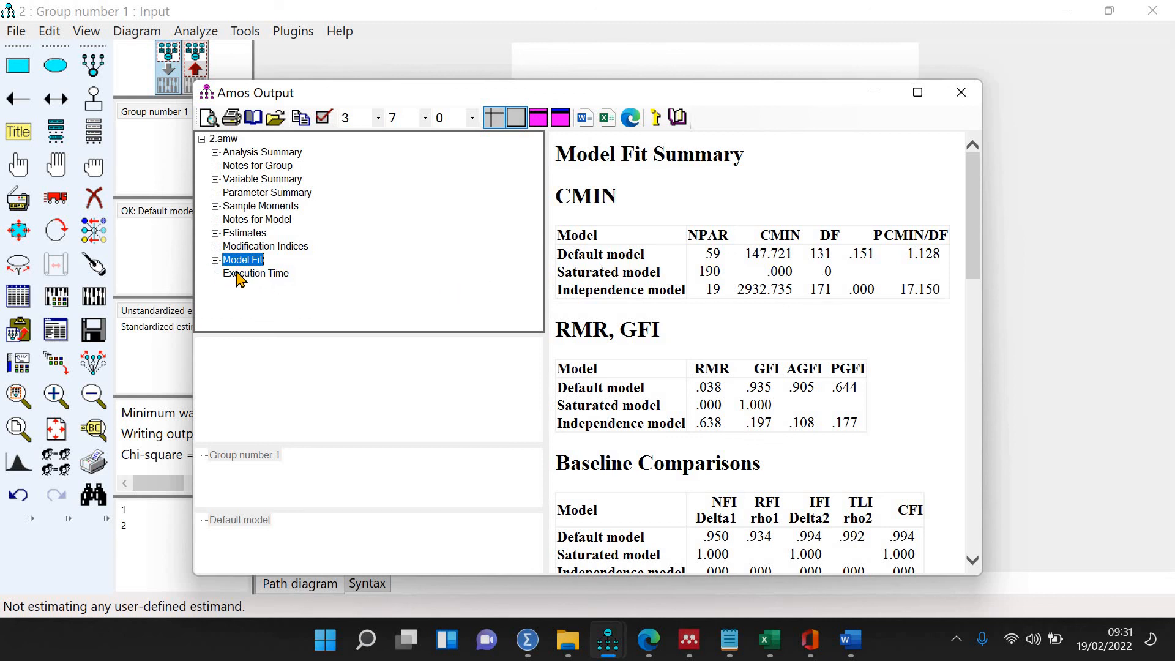
pyautogui.click(215, 260)
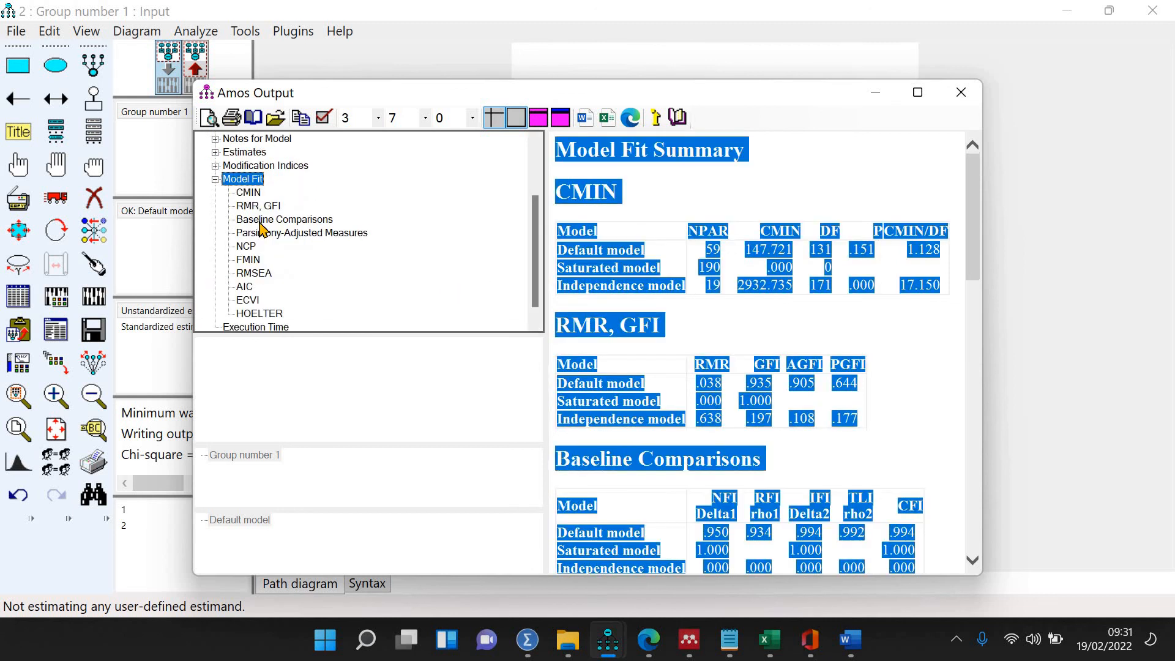
pyautogui.click(249, 192)
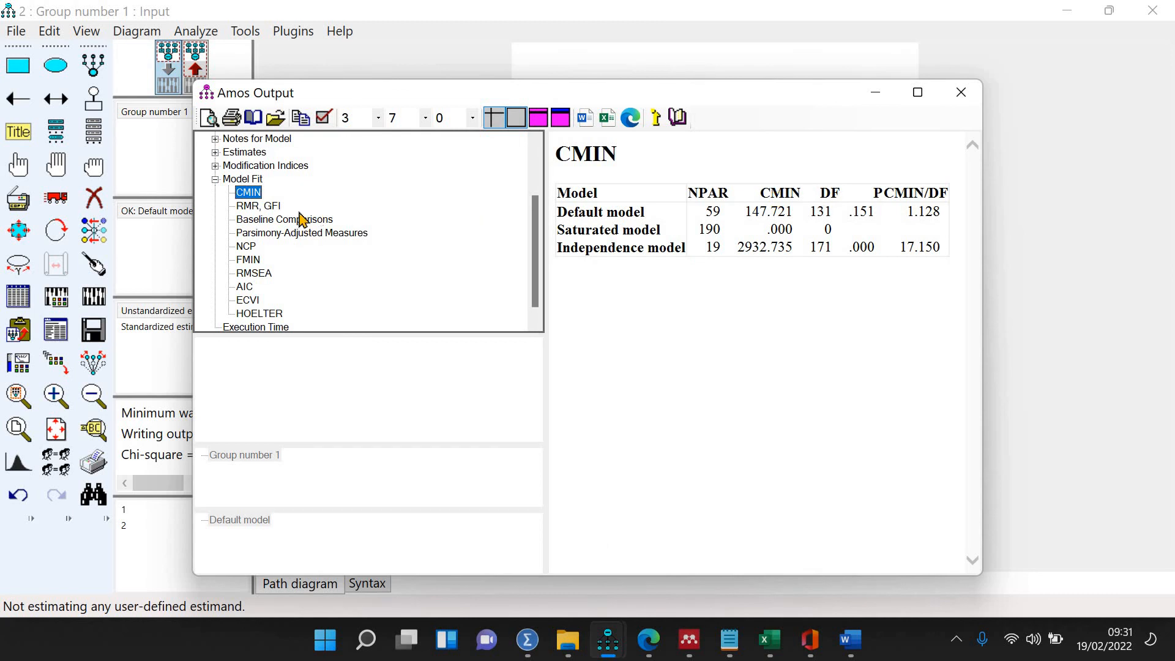
pyautogui.click(262, 207)
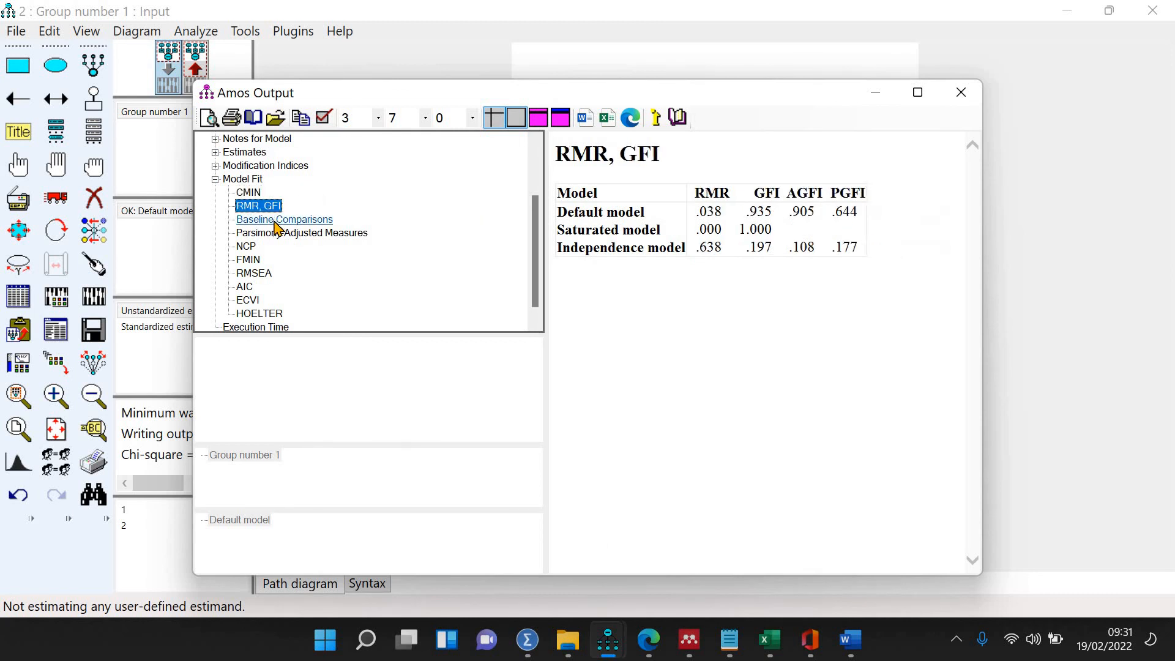
# Step: Examine the NCP, FMIN, RMSEA, HOELTER, ECVI and Baseline Comparisons tables, and return to the path diagram
pyautogui.click(248, 247)
pyautogui.click(250, 260)
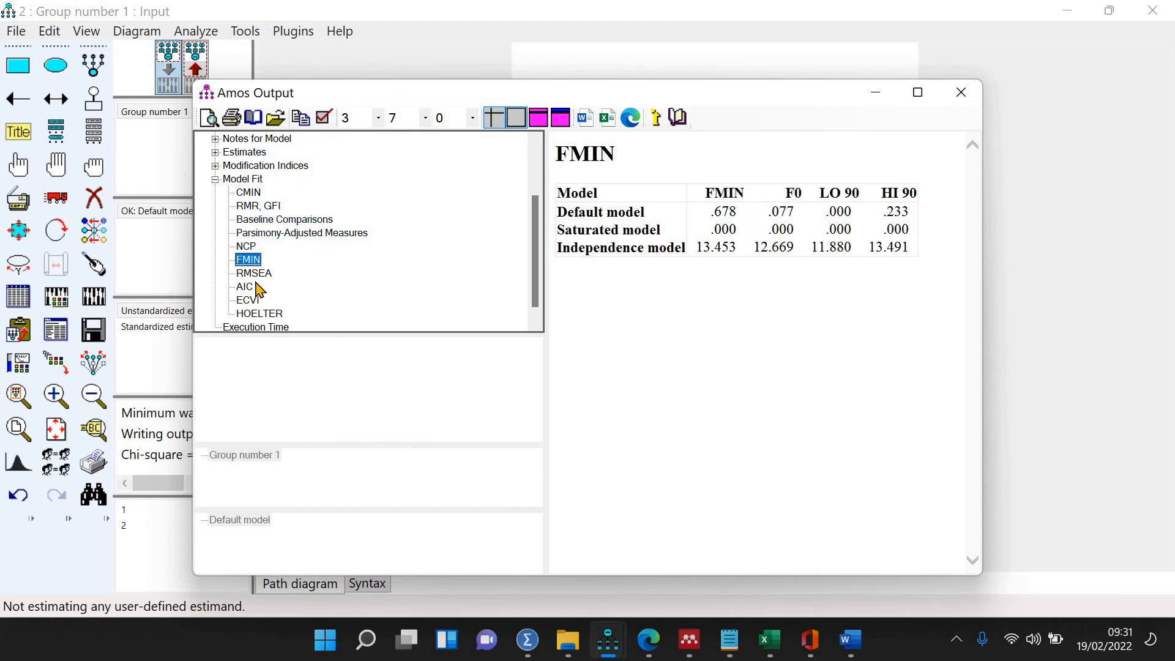
pyautogui.click(254, 273)
pyautogui.click(260, 314)
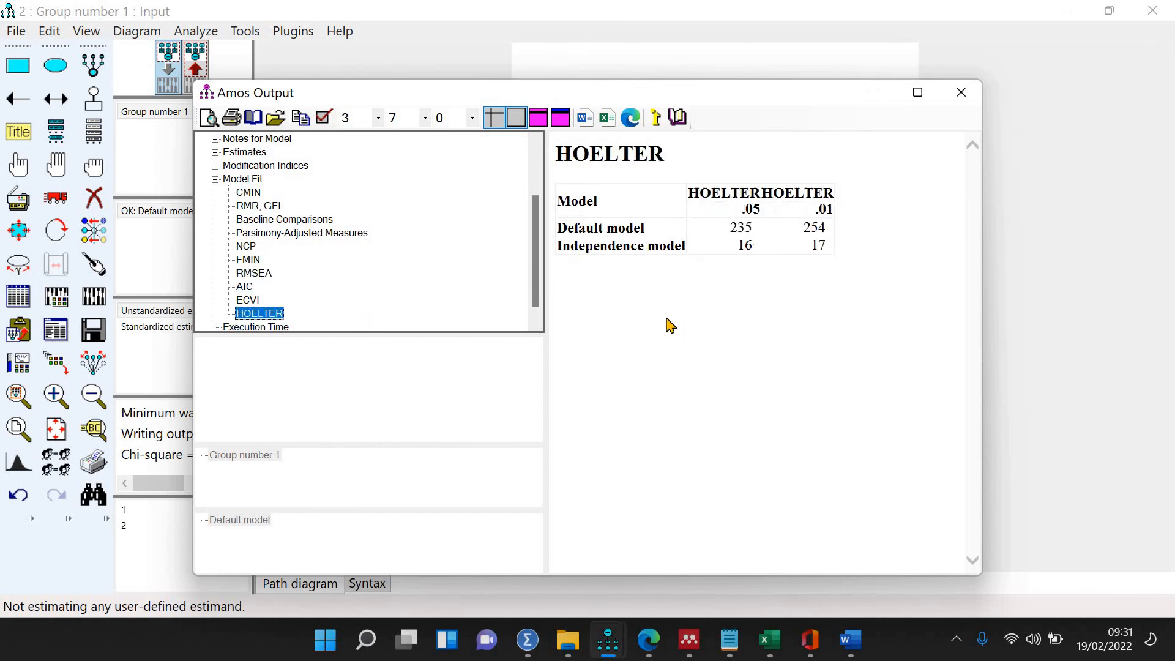
pyautogui.click(252, 302)
pyautogui.click(254, 274)
pyautogui.click(293, 222)
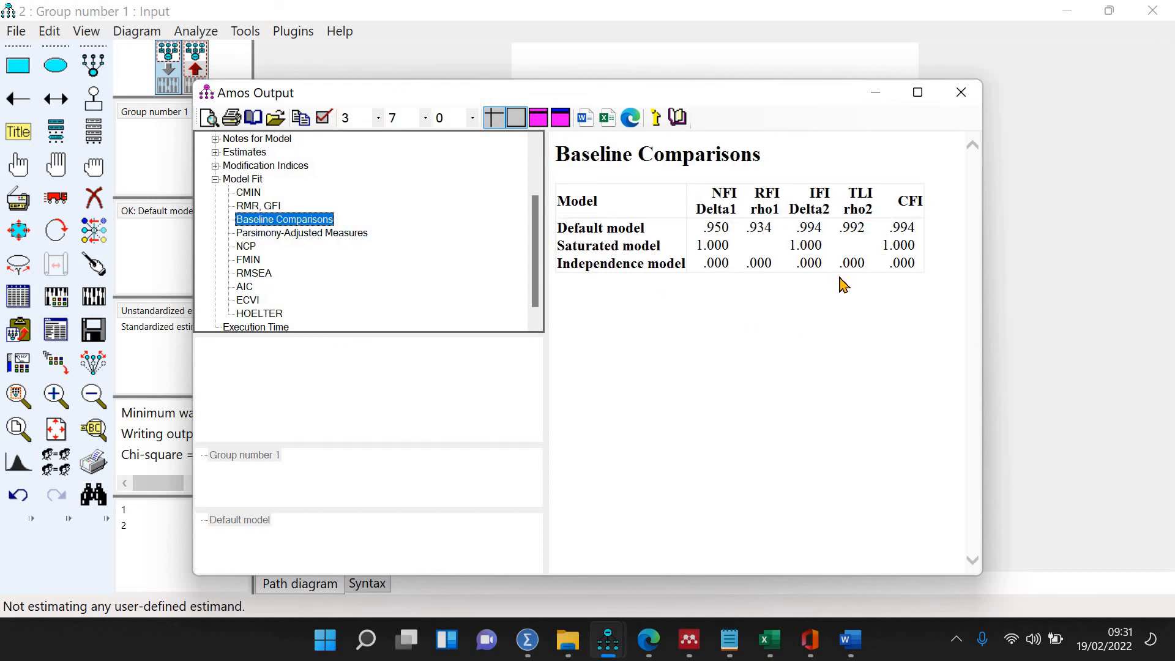
pyautogui.click(1076, 333)
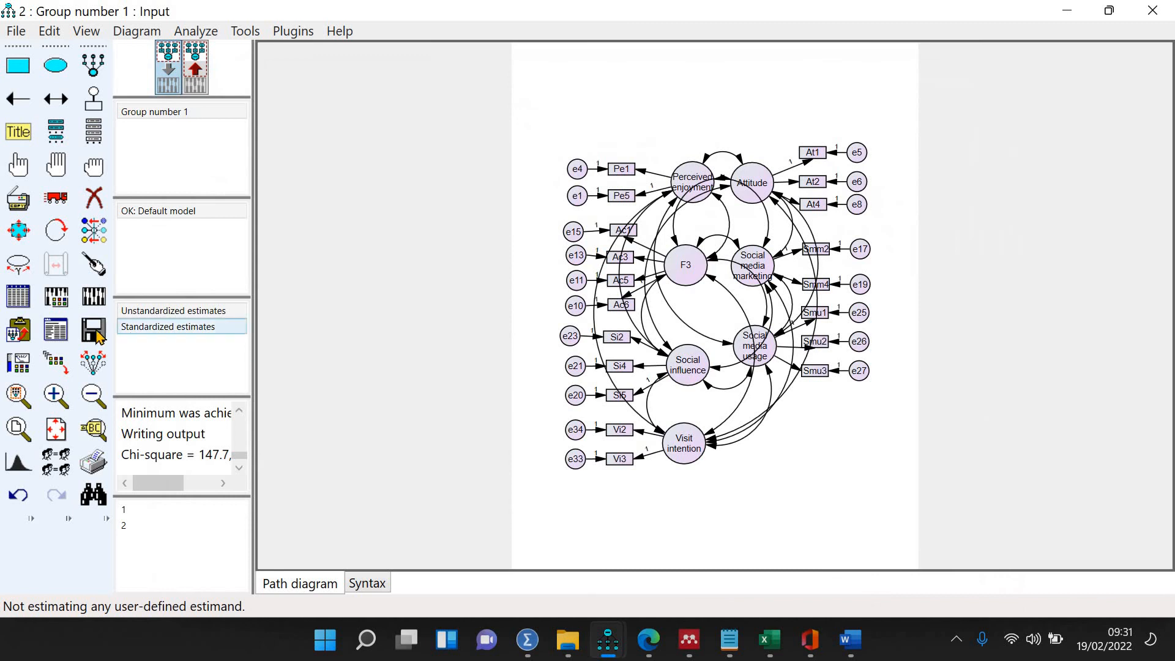